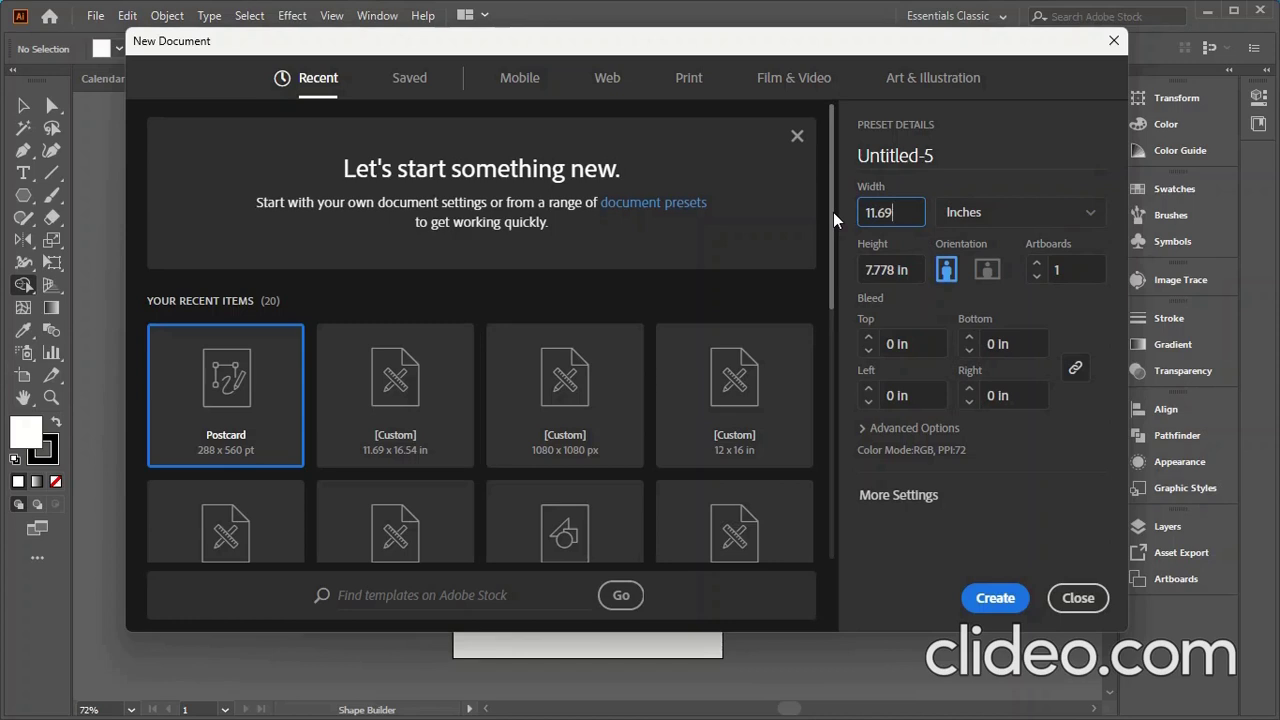
Create a portrait document 11.69 in wide and 16.54 in high with a 0.25 in bleed on all sides.
{"action": "key", "text": "Tab"}
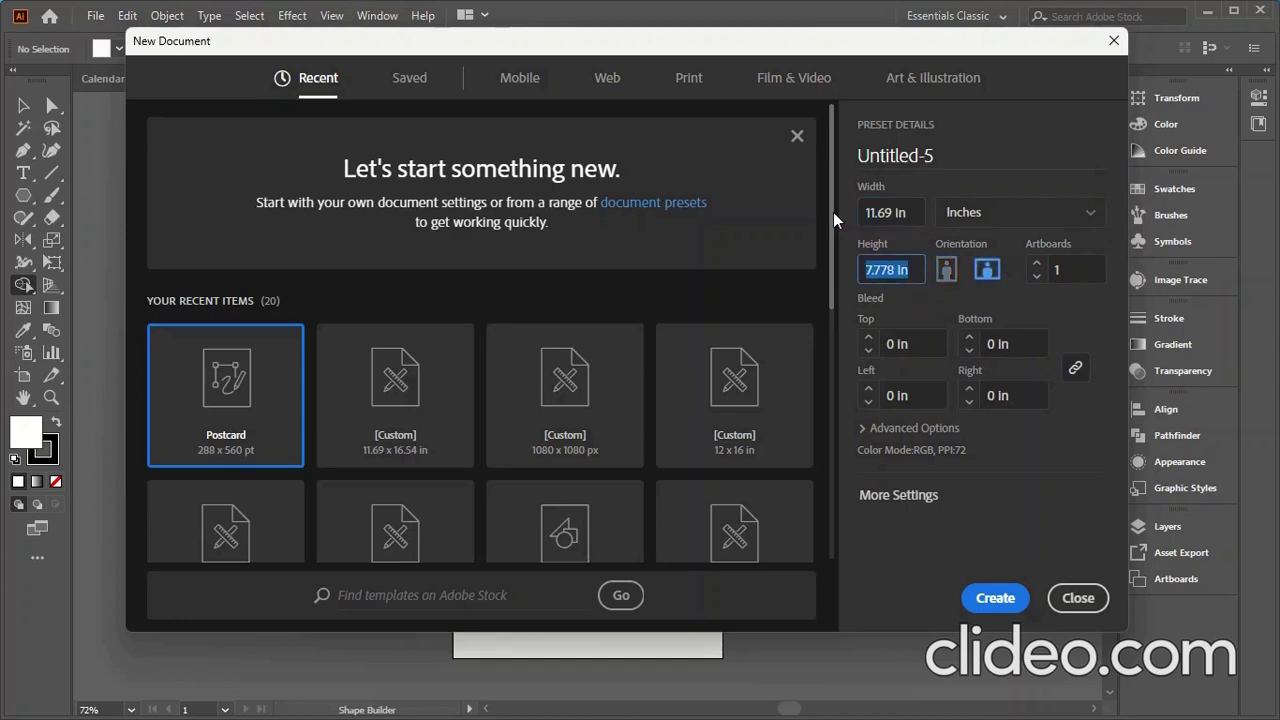
{"action": "type", "text": "16.54"}
{"action": "left_click", "coordinate": [946, 269]}
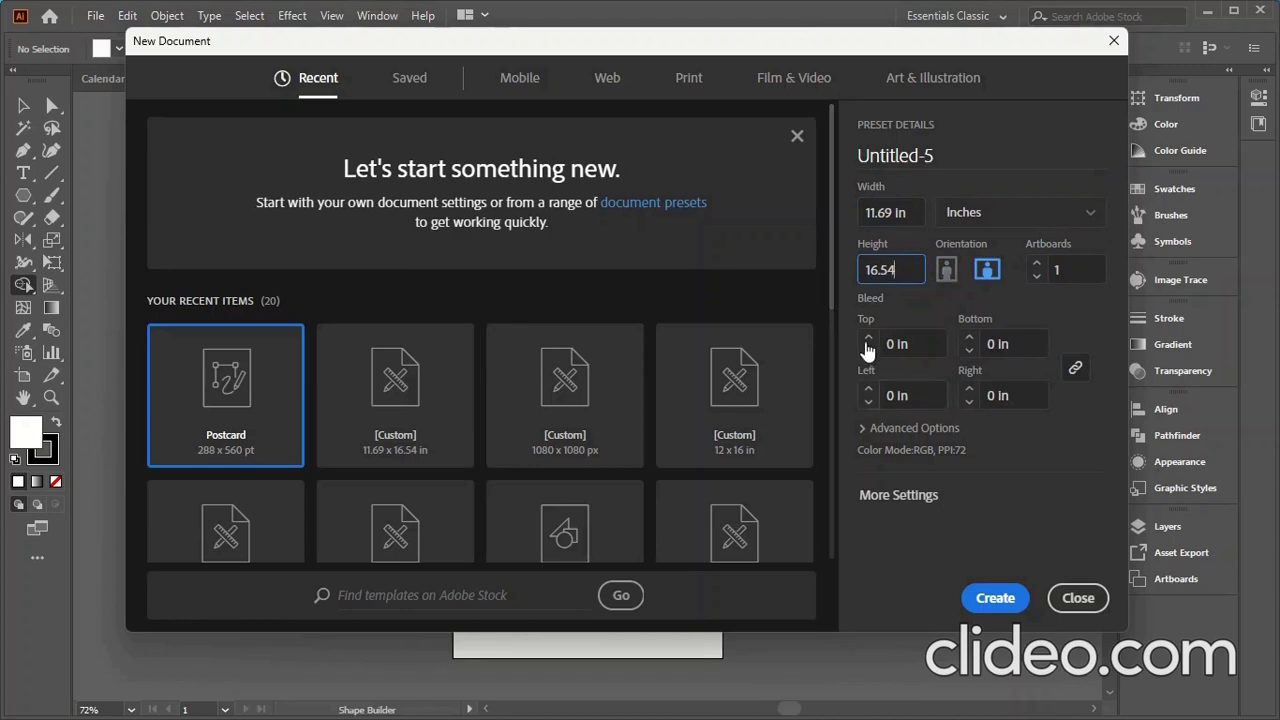
{"action": "left_click", "coordinate": [868, 337]}
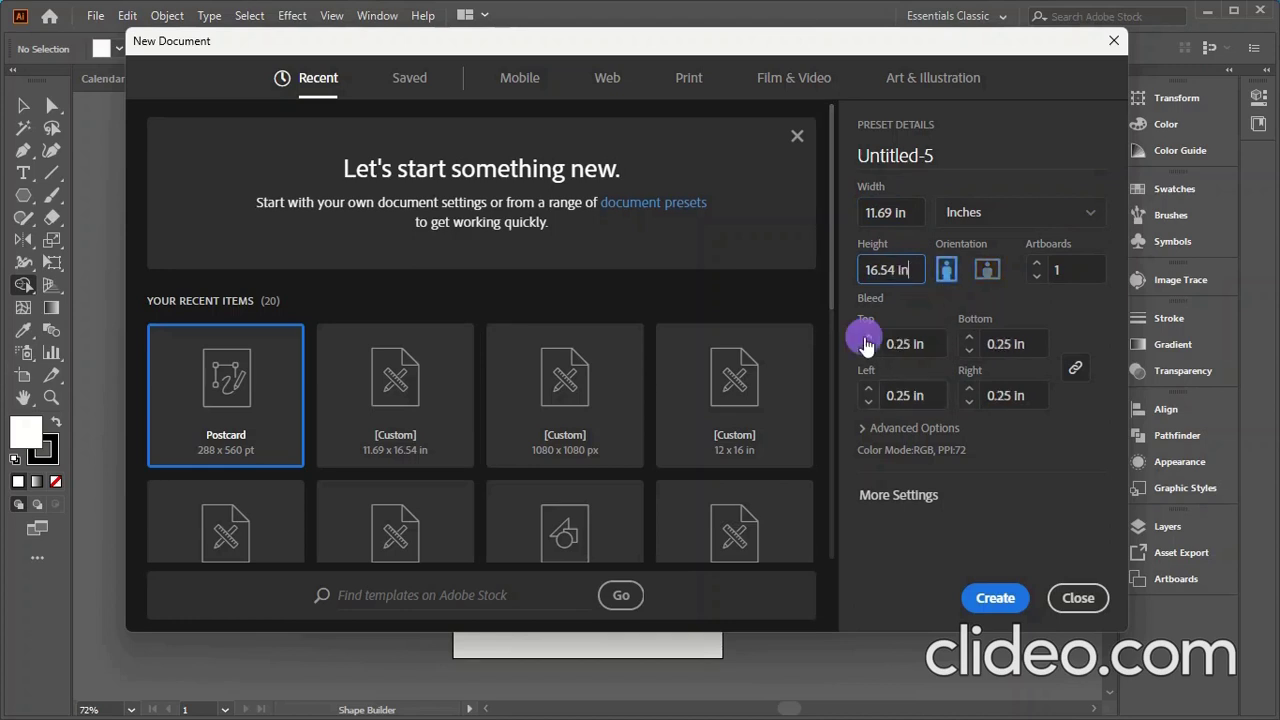
{"action": "left_click", "coordinate": [997, 600]}
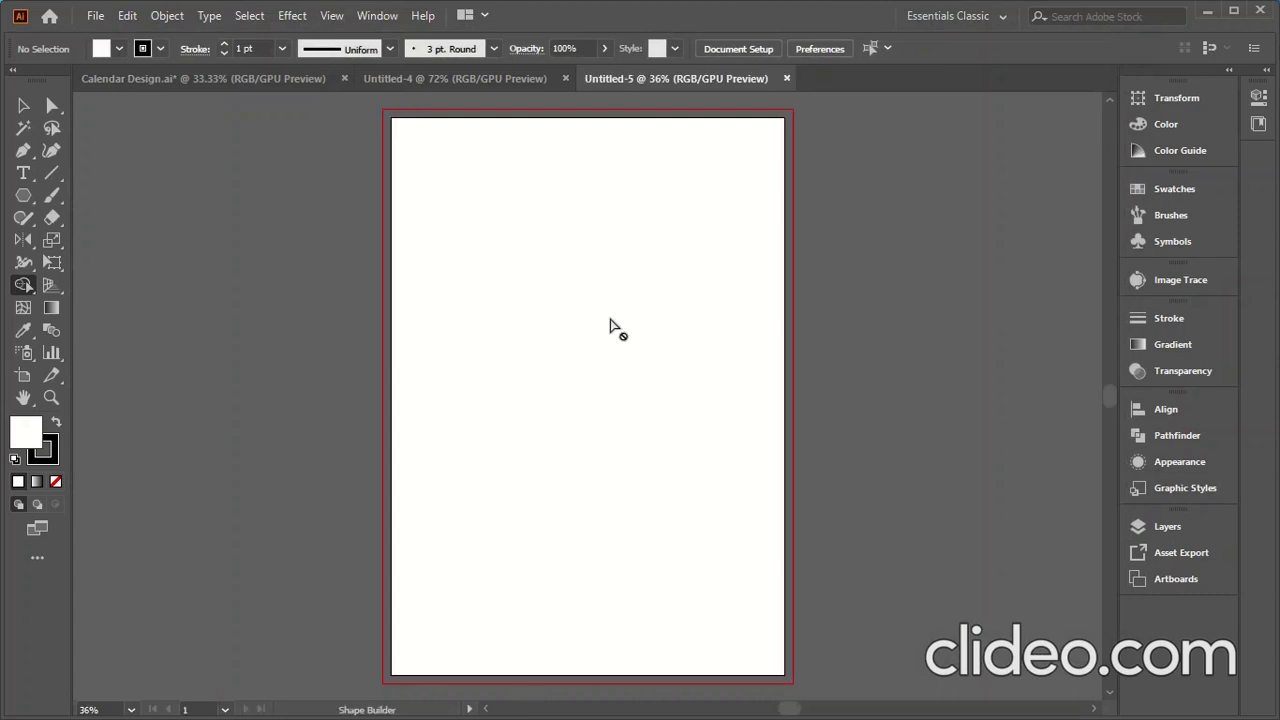
Add a rectangle 11.69 in wide and 16.54 in high with the Rectangle tool.
{"action": "right_click", "coordinate": [26, 196]}
{"action": "left_click", "coordinate": [88, 196]}
{"action": "left_click", "coordinate": [514, 310]}
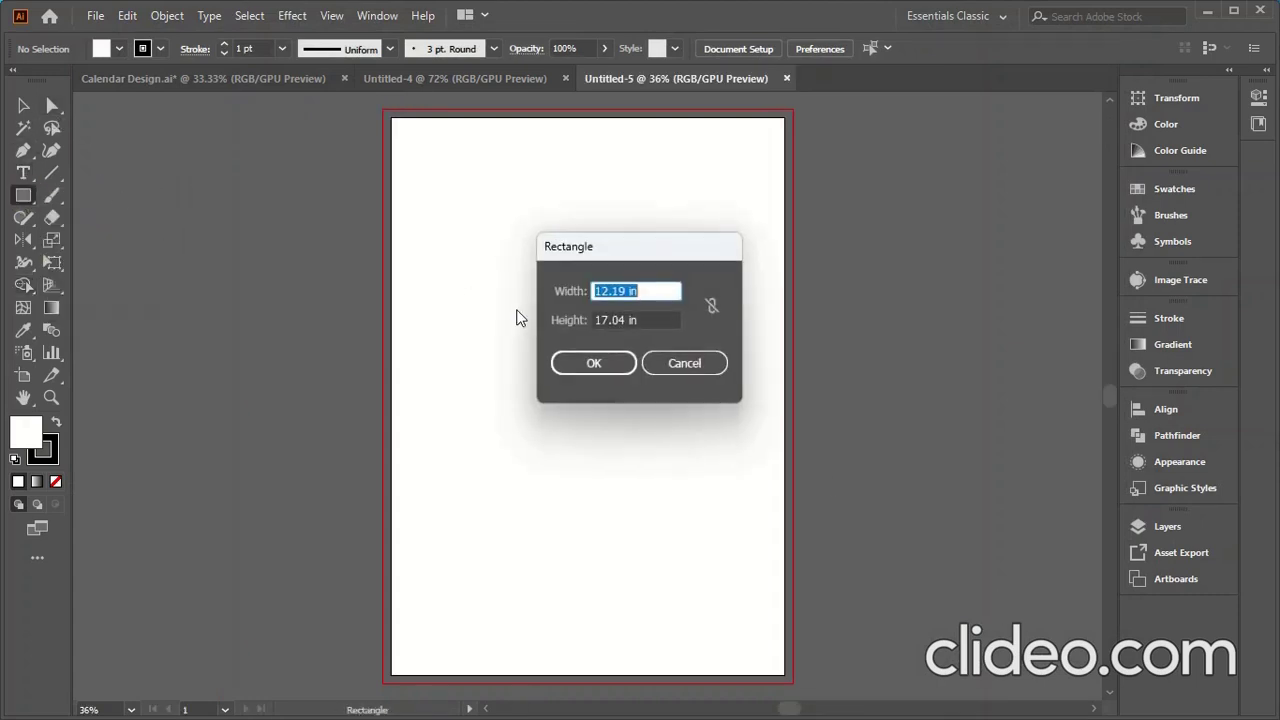
{"action": "type", "text": "11.69"}
{"action": "key", "text": "Tab"}
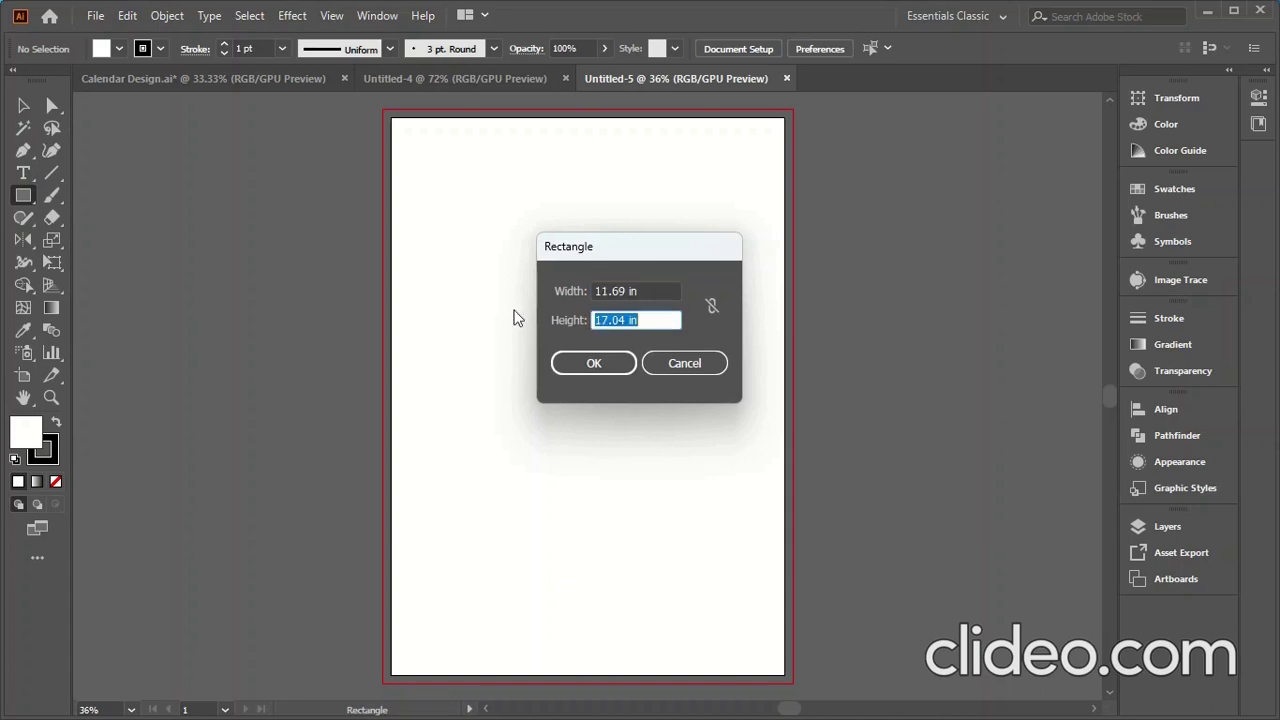
{"action": "type", "text": "16.54"}
{"action": "left_click", "coordinate": [605, 369]}
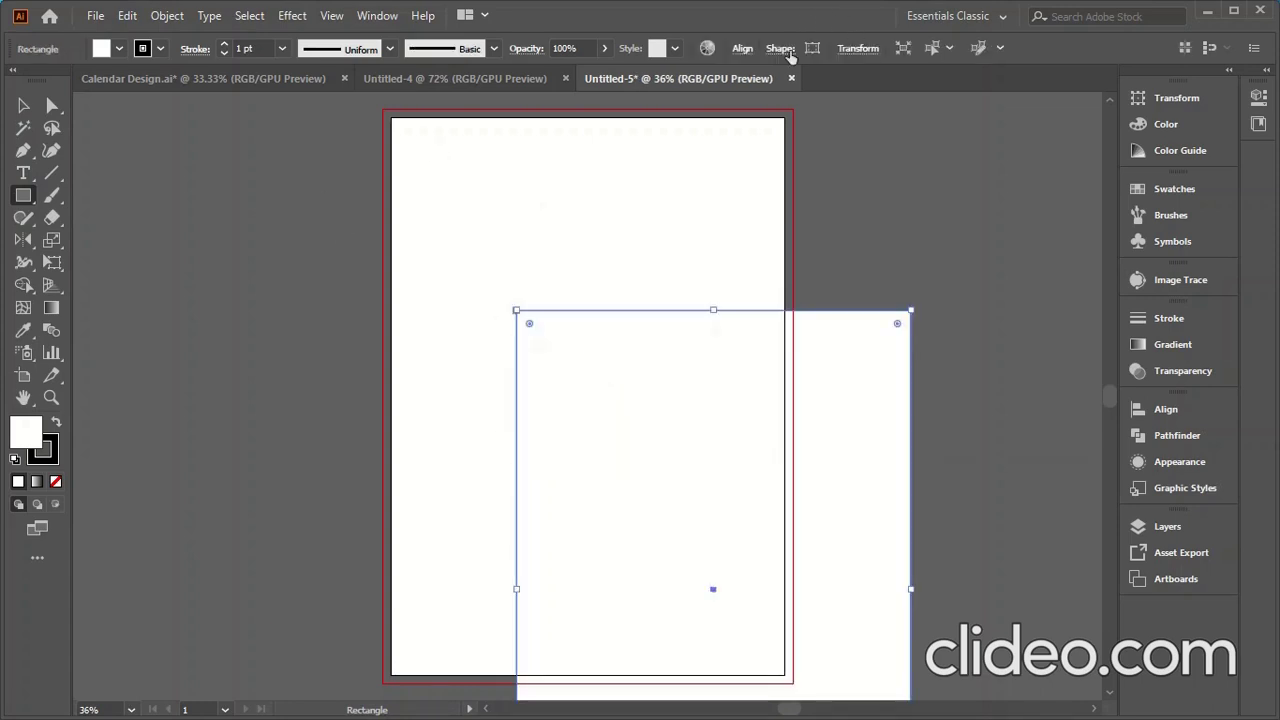
Center the rectangle horizontally and vertically on the artboard.
{"action": "left_click", "coordinate": [743, 57]}
{"action": "left_click", "coordinate": [587, 101]}
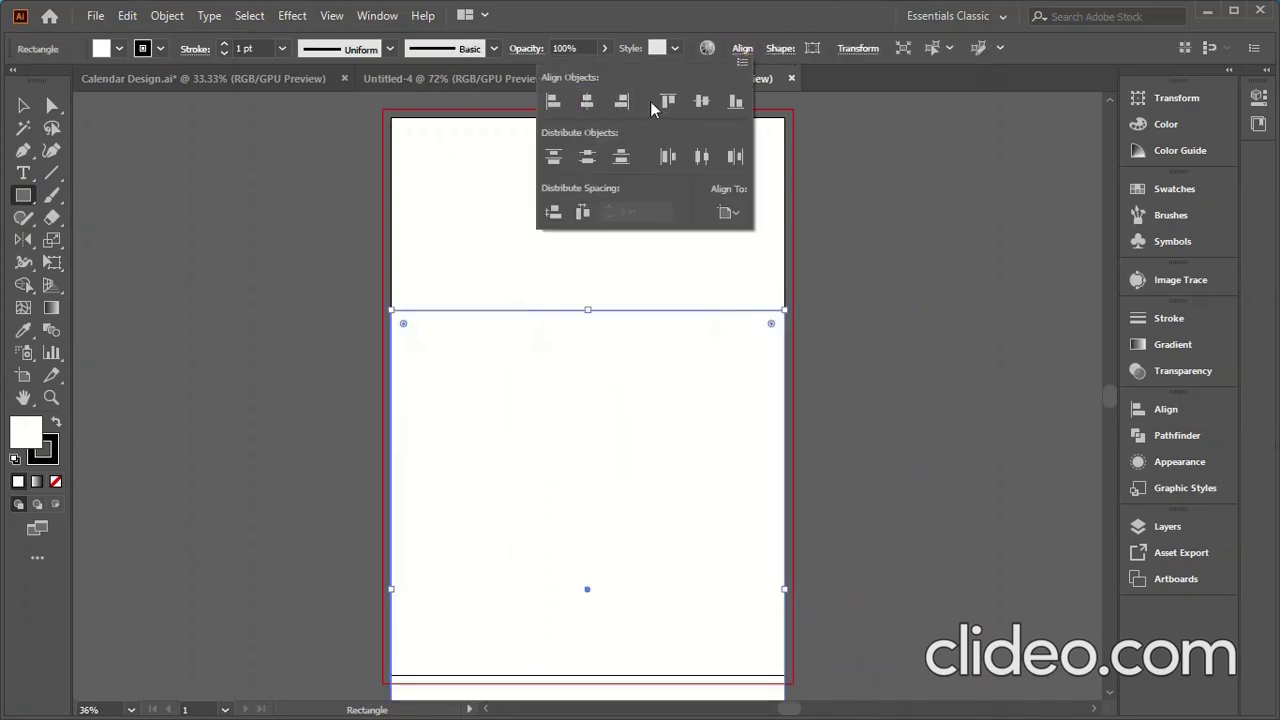
{"action": "left_click", "coordinate": [705, 103]}
Offset the rectangle's path by -0.5 in with mitered joins and a miter limit of 4.
{"action": "left_click", "coordinate": [167, 15]}
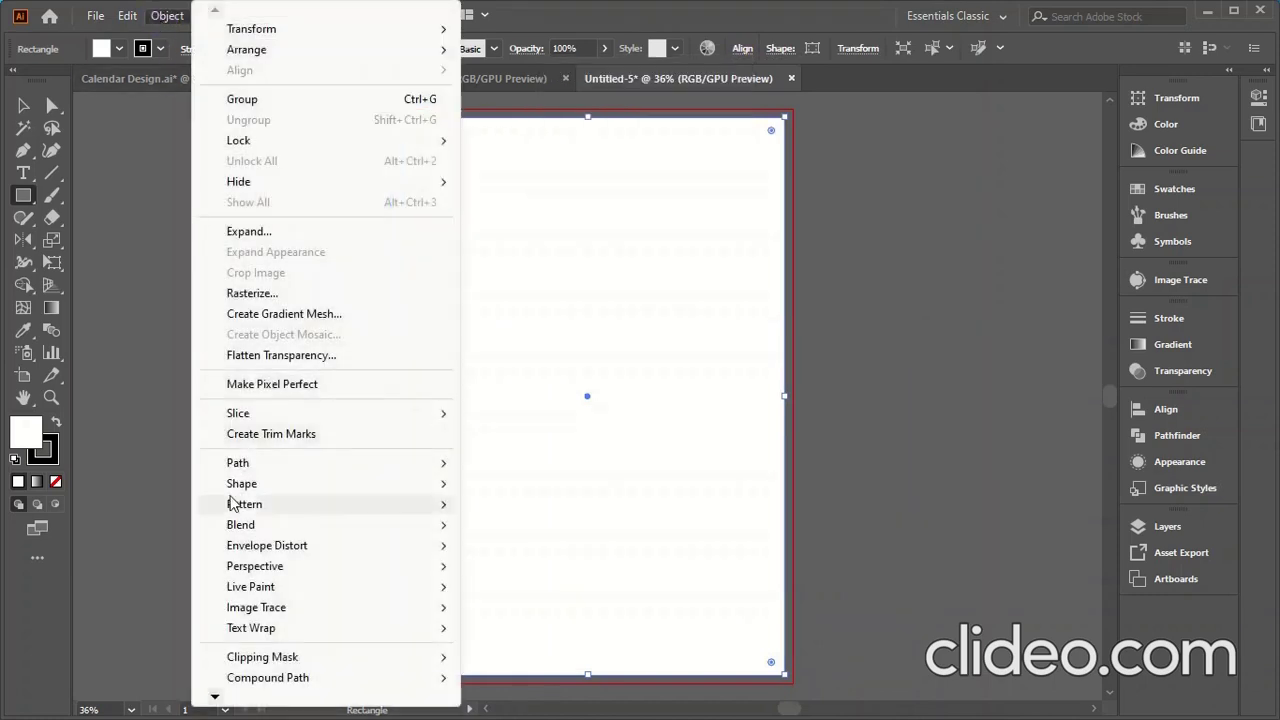
{"action": "mouse_move", "coordinate": [240, 463]}
{"action": "left_click", "coordinate": [514, 530]}
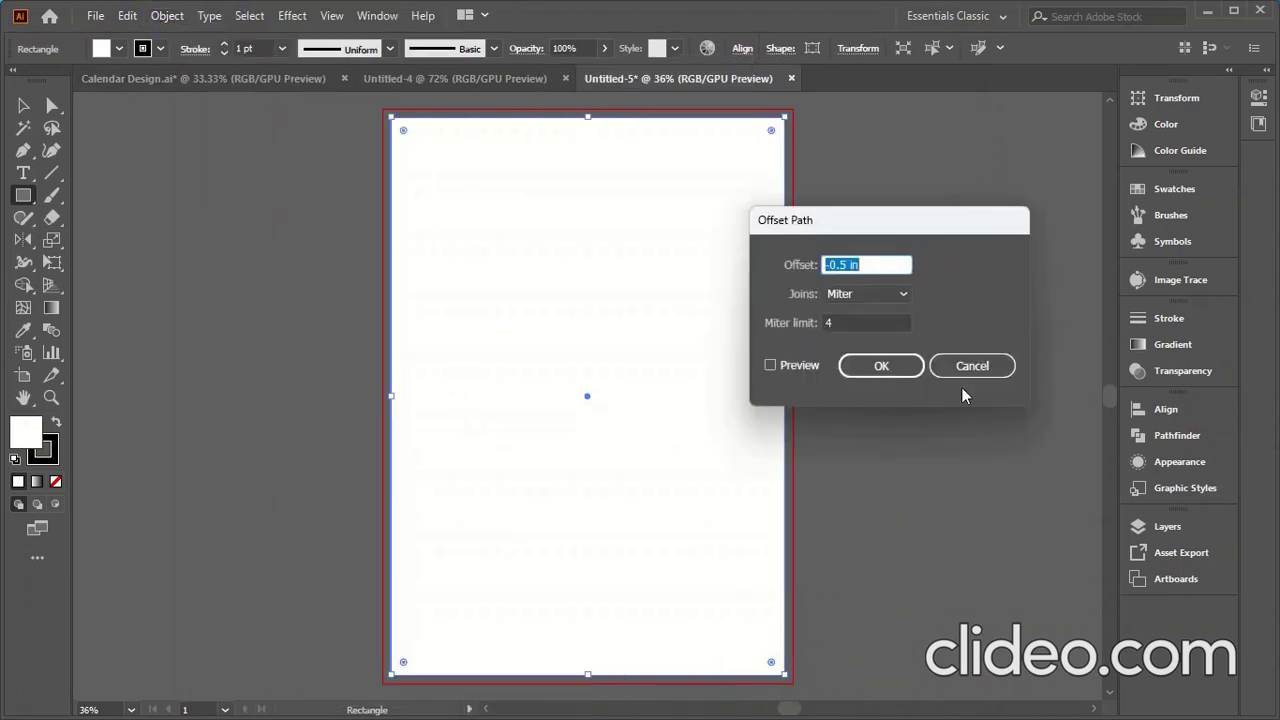
{"action": "left_click", "coordinate": [780, 366]}
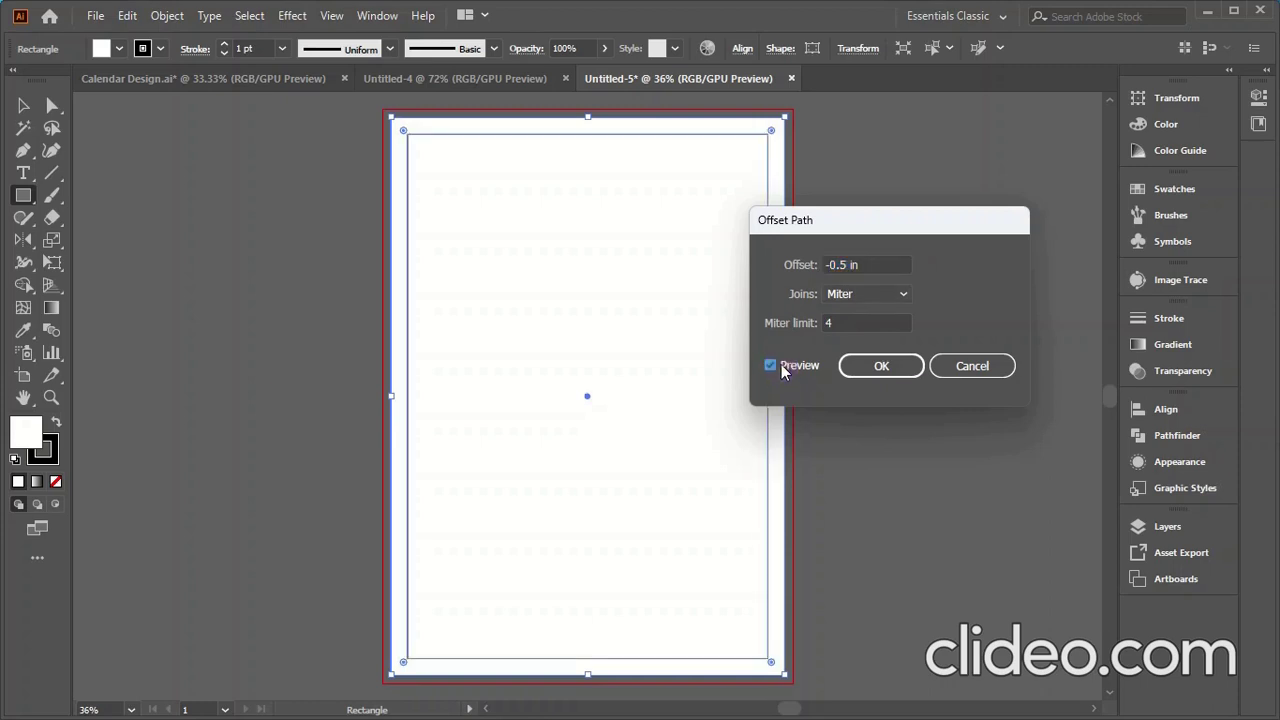
{"action": "left_click", "coordinate": [880, 365]}
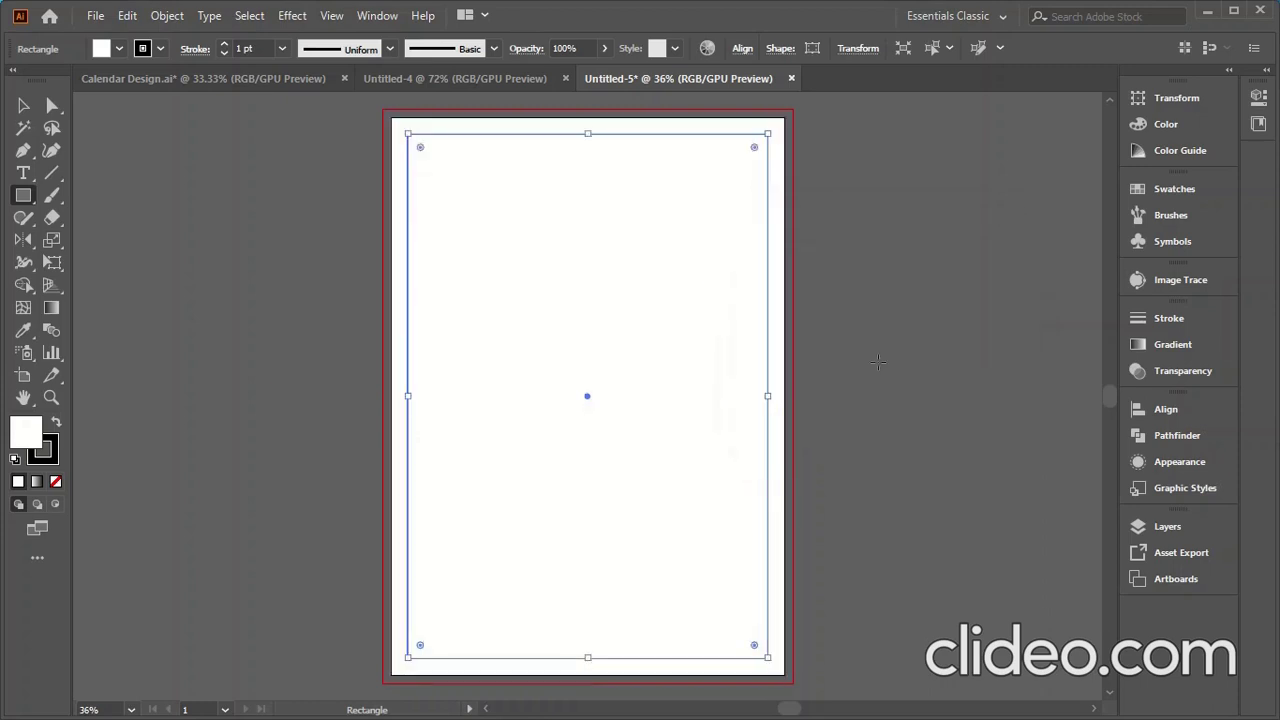
Convert the inner offset rectangle into guides that mark the page margin.
{"action": "left_click", "coordinate": [23, 105]}
{"action": "right_click", "coordinate": [449, 294]}
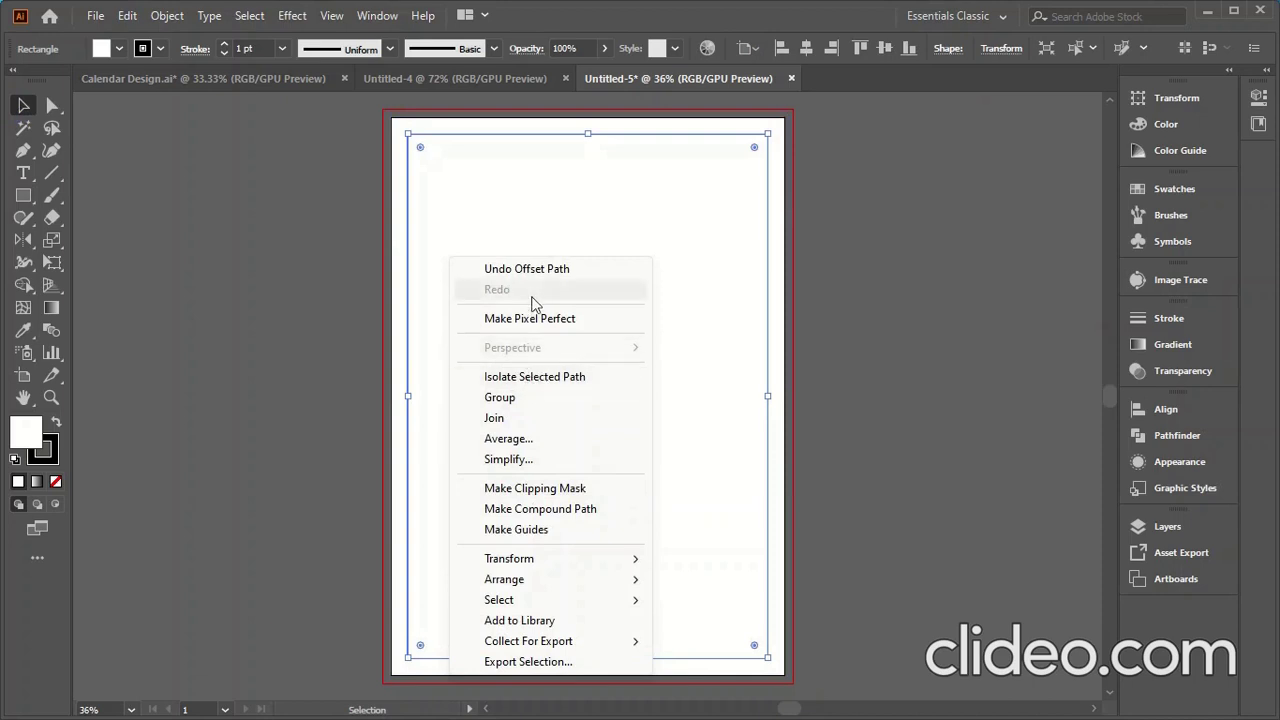
{"action": "left_click", "coordinate": [515, 530]}
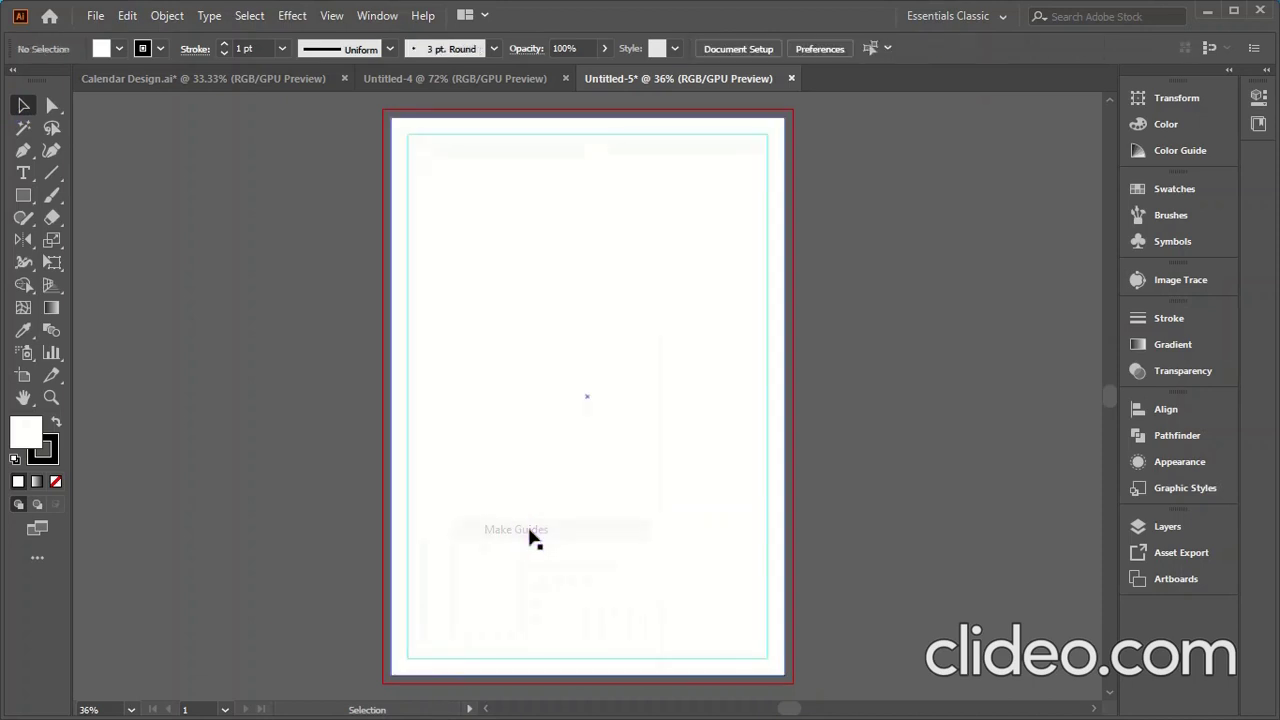
{"action": "right_click", "coordinate": [505, 343]}
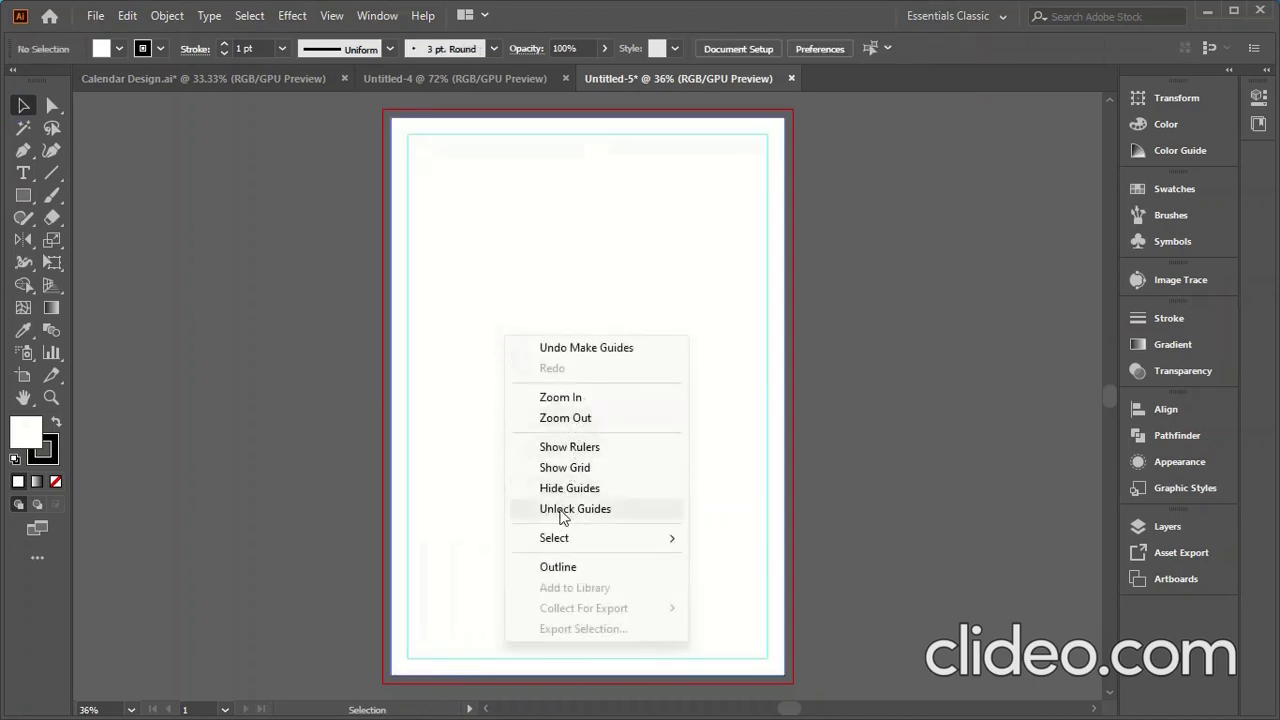
{"action": "left_click", "coordinate": [250, 449]}
Delete the original artboard-sized rectangle, keeping the margin guides.
{"action": "left_click", "coordinate": [508, 377]}
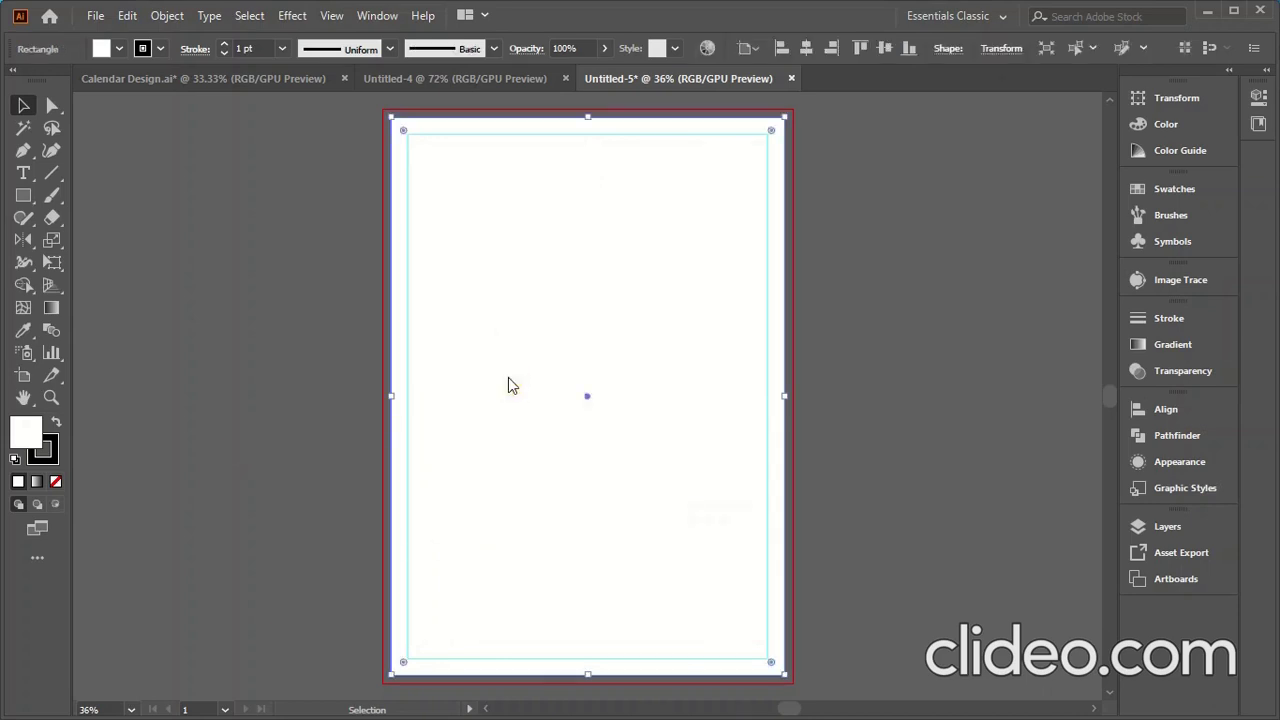
{"action": "right_click", "coordinate": [510, 377]}
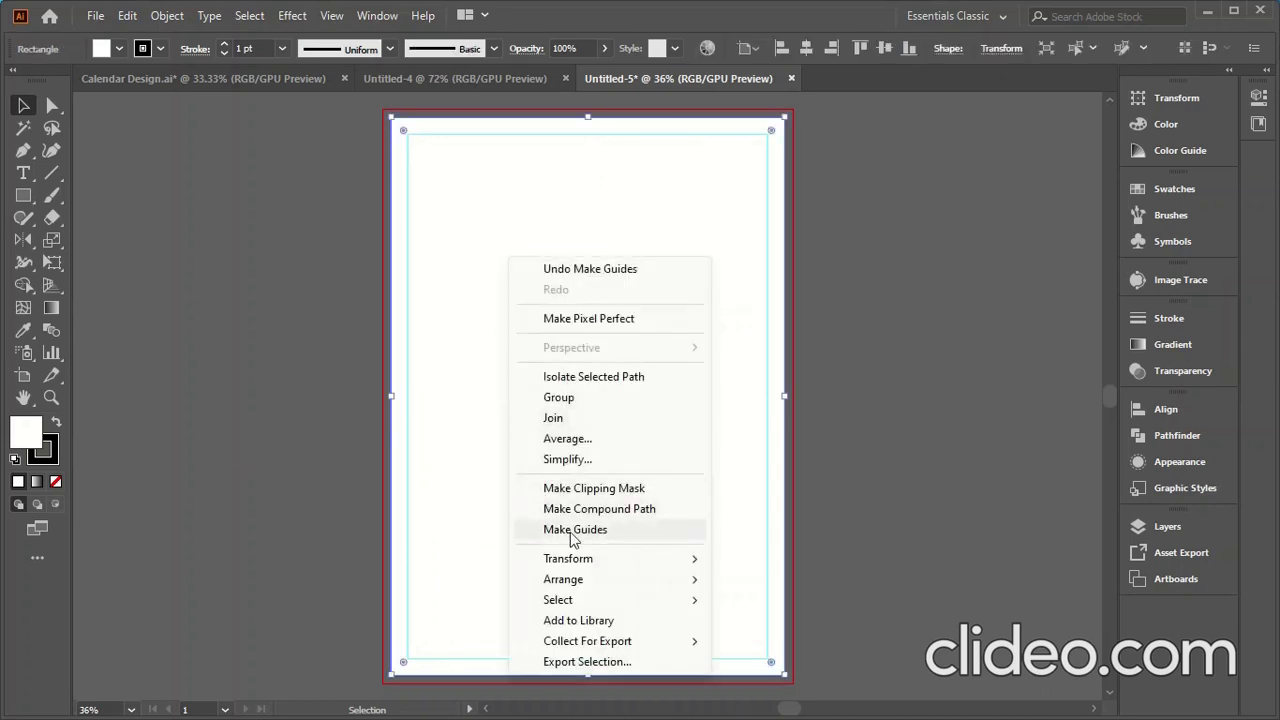
{"action": "left_click", "coordinate": [297, 497]}
{"action": "left_click", "coordinate": [517, 346]}
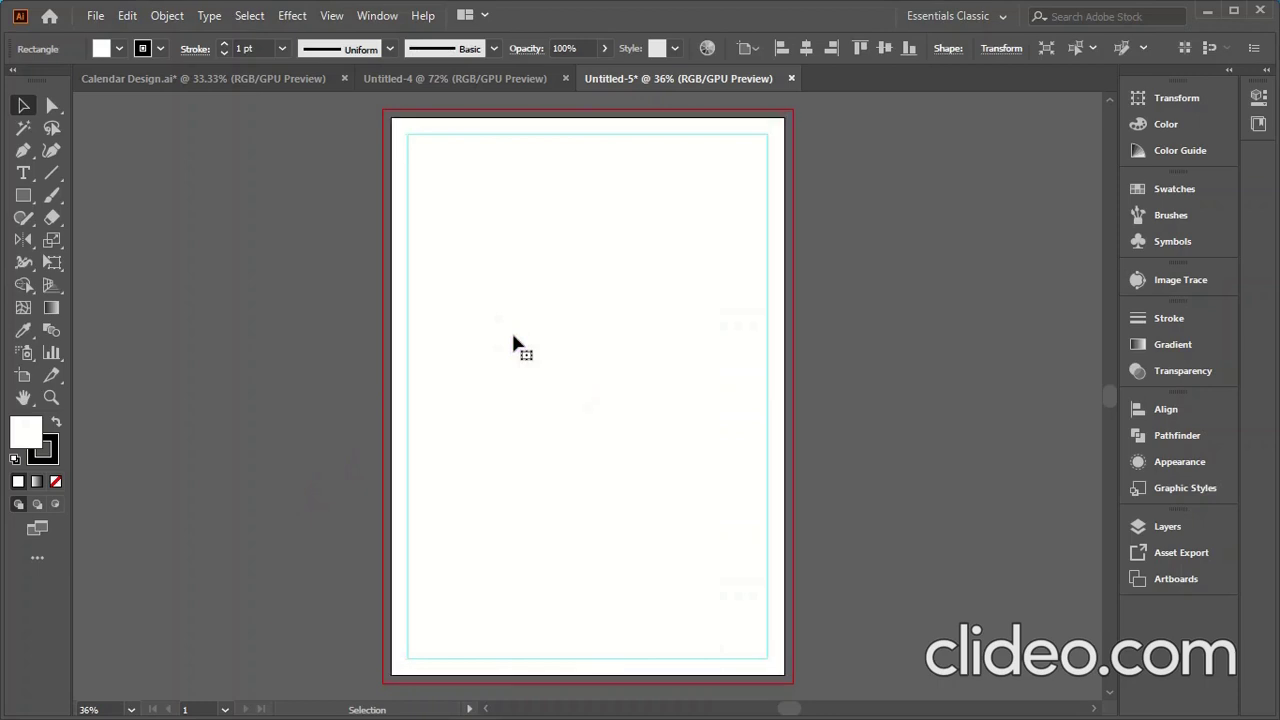
{"action": "key", "text": "Delete"}
{"action": "right_click", "coordinate": [452, 327]}
{"action": "left_click", "coordinate": [317, 441]}
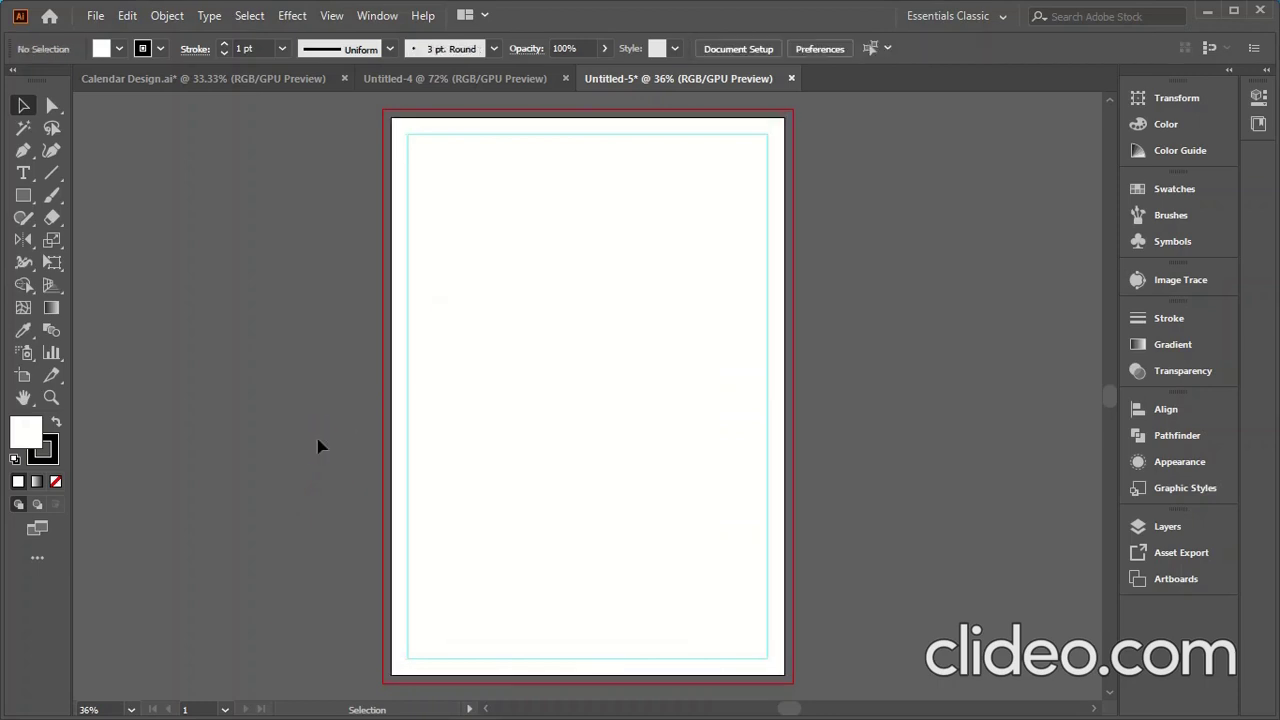
Add a rectangle 12.19 in wide and 17.04 in high to cover the page and its bleed.
{"action": "left_click", "coordinate": [25, 198]}
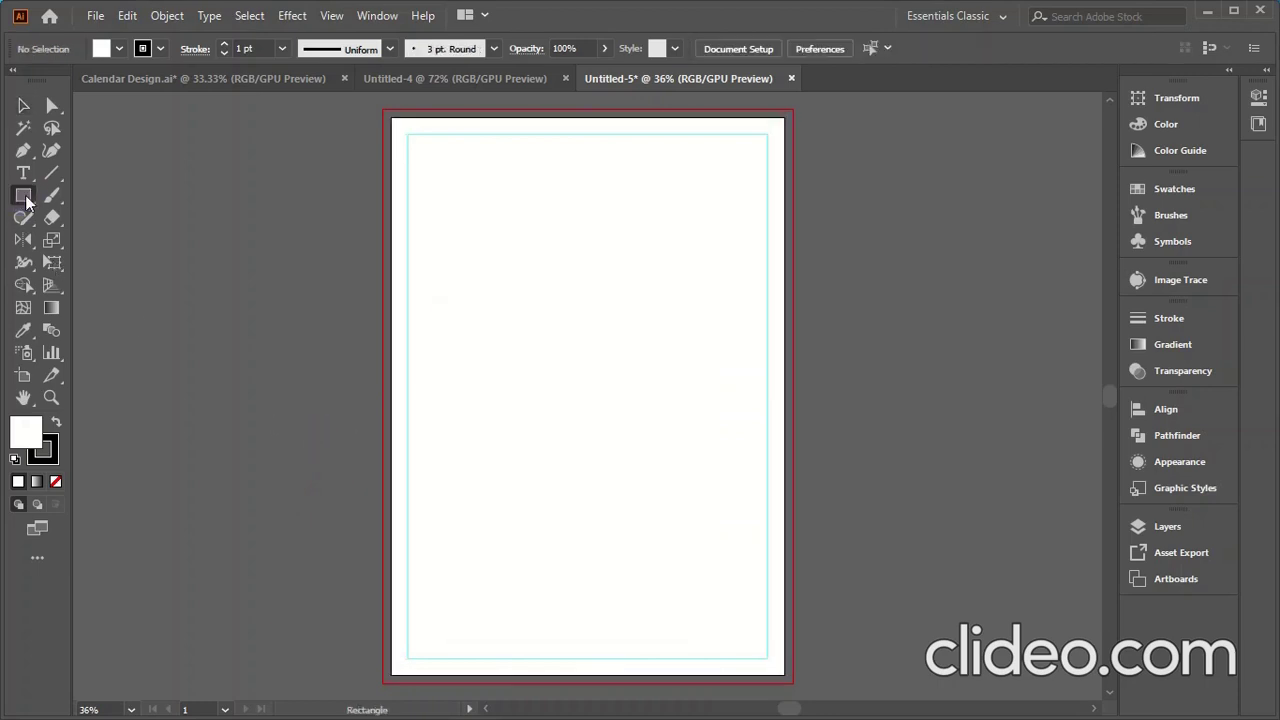
{"action": "left_click", "coordinate": [486, 366]}
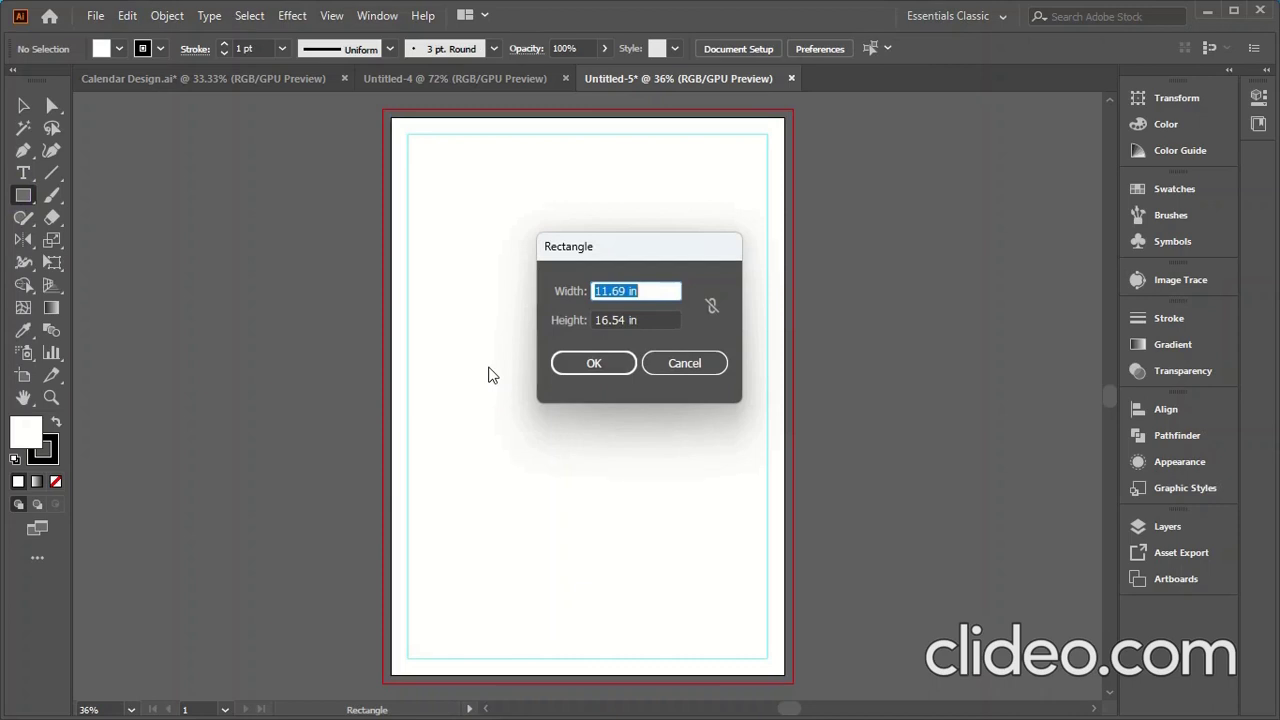
{"action": "type", "text": "12.19"}
{"action": "key", "text": "Tab"}
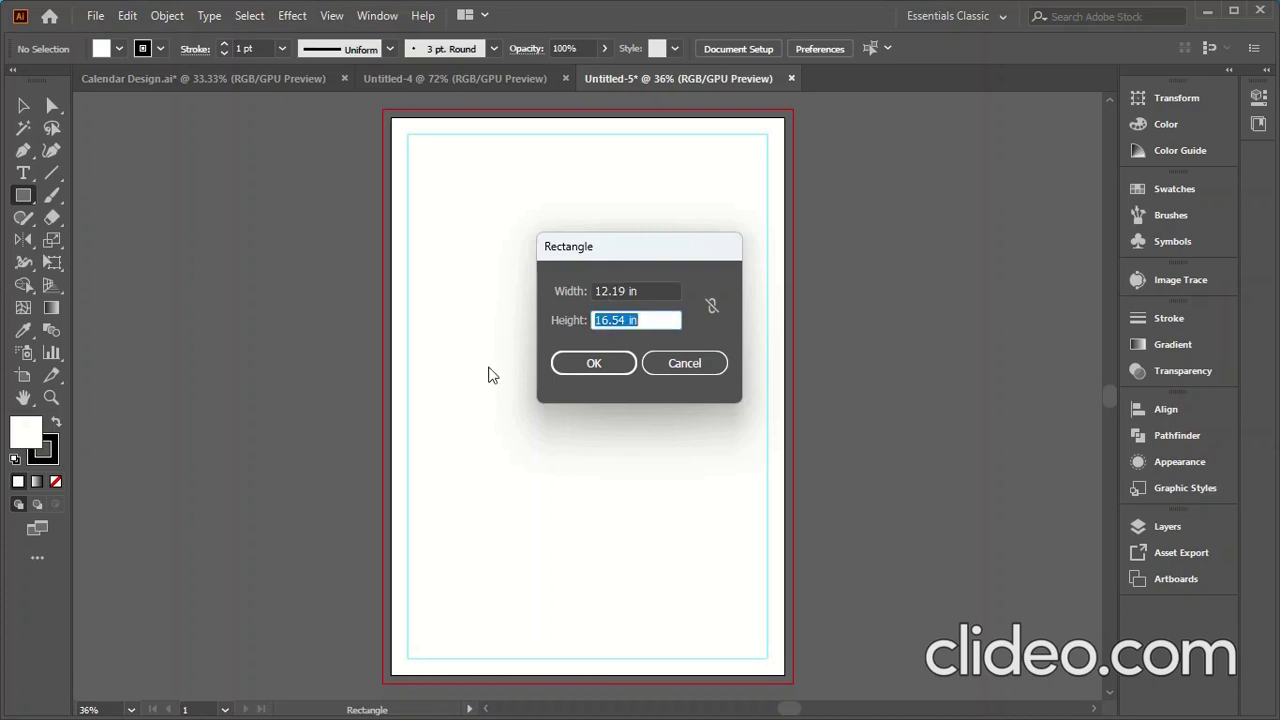
{"action": "key", "text": "BackSpace"}
{"action": "type", "text": "17.04"}
{"action": "left_click", "coordinate": [618, 364]}
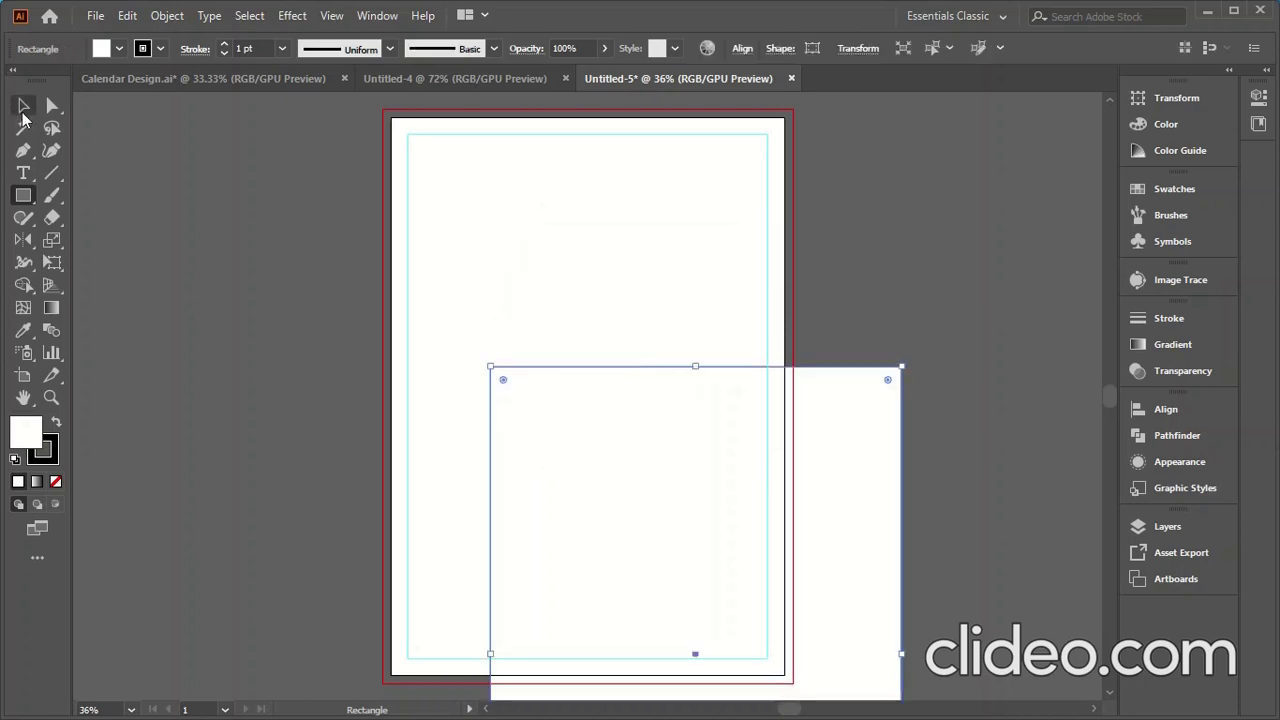
Center the bleed-sized rectangle horizontally and vertically on the artboard and lock it.
{"action": "left_click", "coordinate": [23, 107]}
{"action": "left_click", "coordinate": [831, 48]}
{"action": "left_click", "coordinate": [886, 50]}
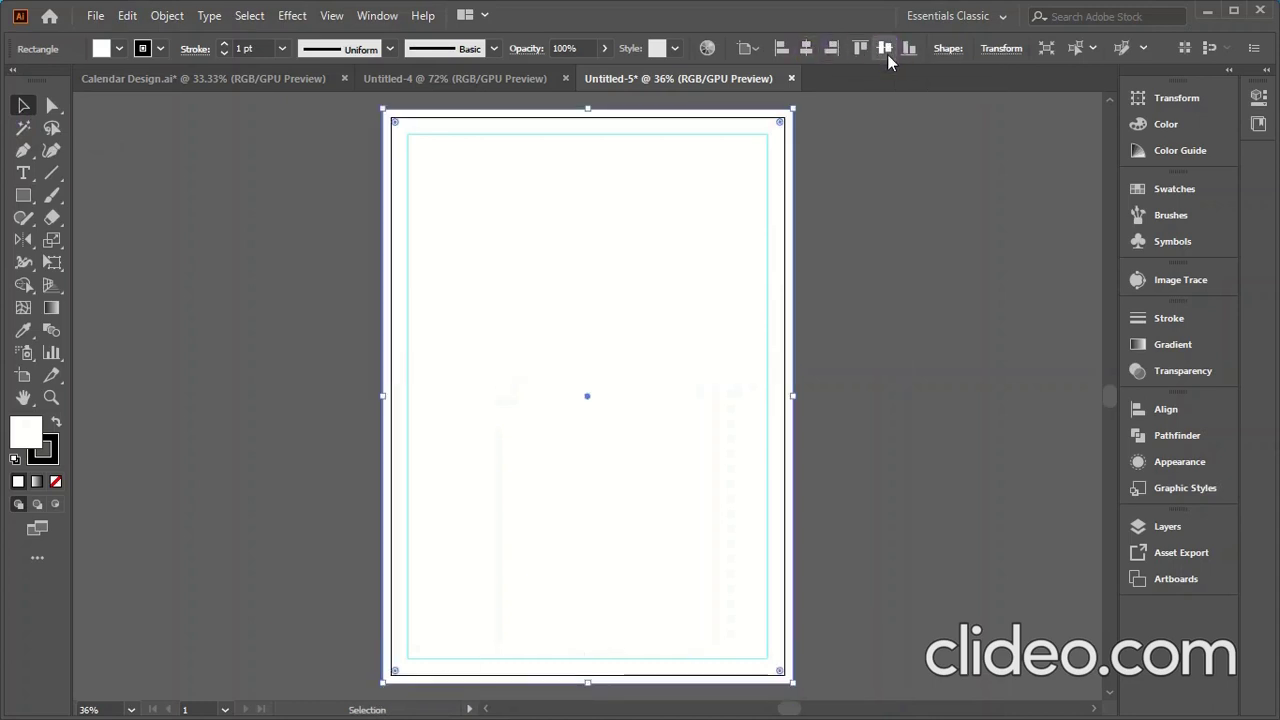
{"action": "left_click", "coordinate": [162, 16]}
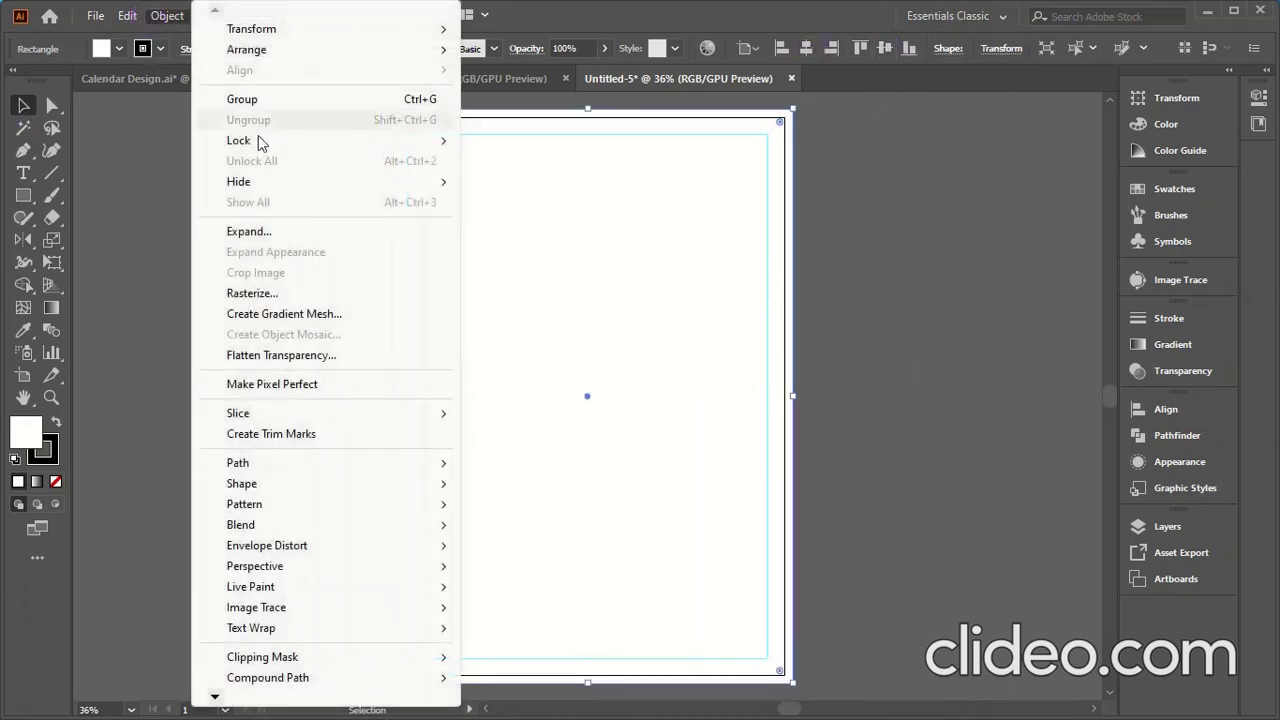
{"action": "left_click", "coordinate": [560, 139]}
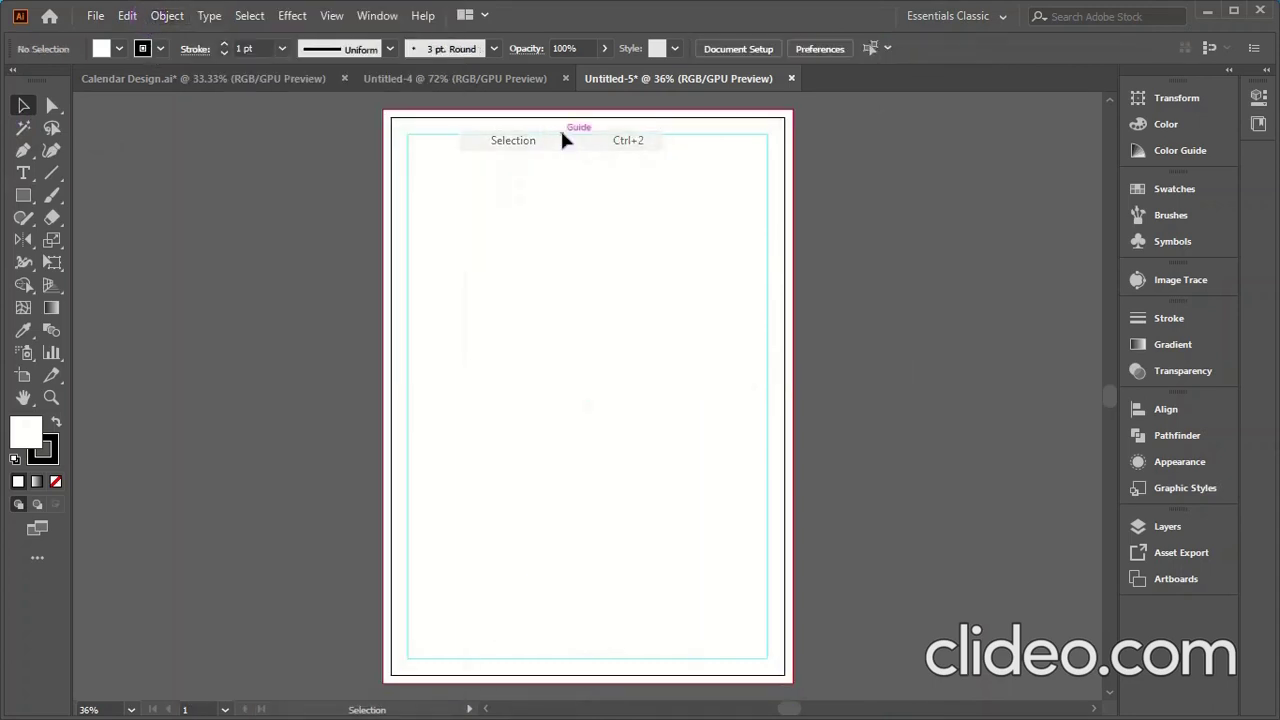
{"action": "left_click", "coordinate": [686, 357]}
Add a large hexagon with the Polygon tool and center it horizontally over the upper part of the artboard.
{"action": "left_click_drag", "start_coordinate": [23, 192], "coordinate": [91, 258]}
{"action": "scroll", "coordinate": [500, 420], "scroll_direction": "up", "scroll_amount": 3}
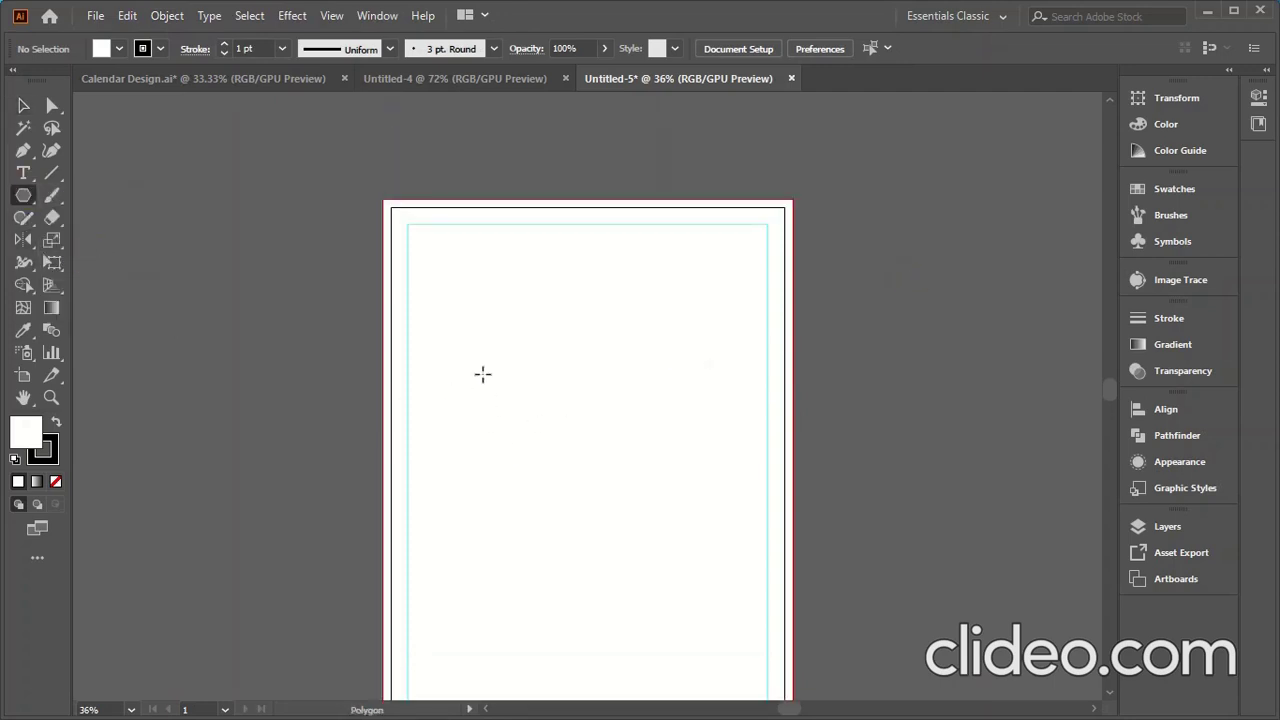
{"action": "left_click", "coordinate": [480, 316]}
{"action": "left_click", "coordinate": [618, 367]}
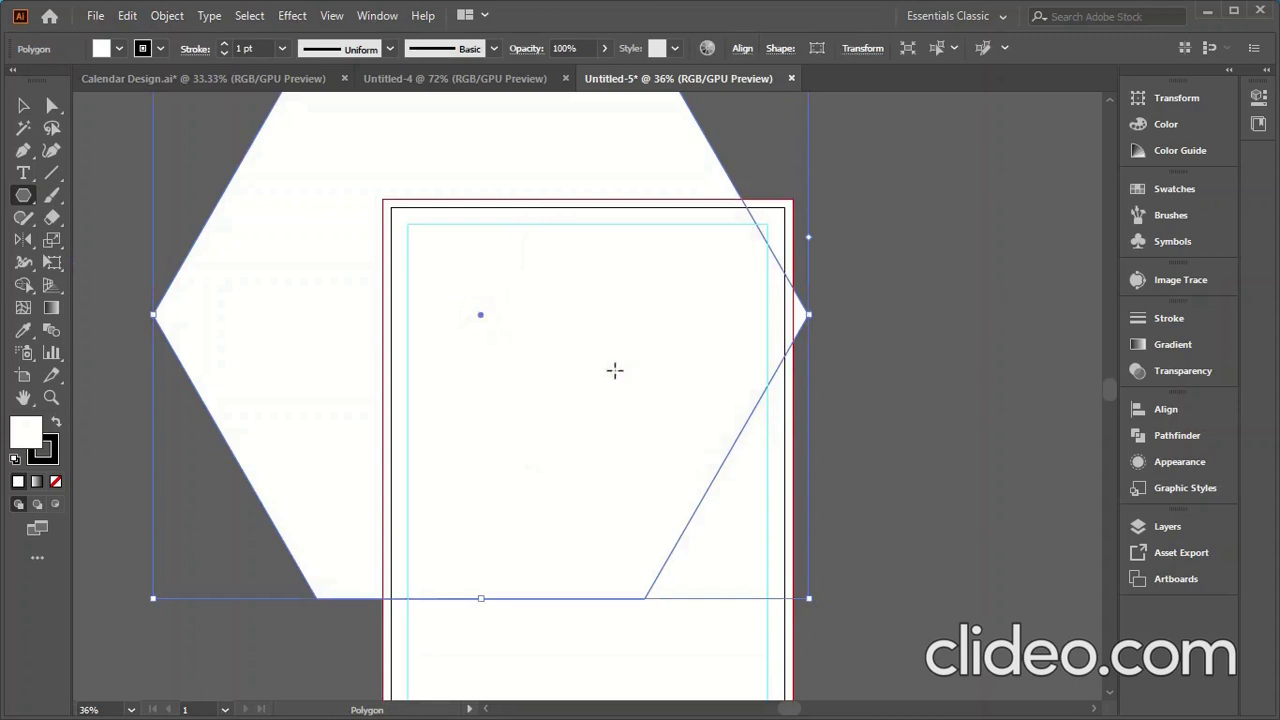
{"action": "scroll", "coordinate": [572, 437], "scroll_direction": "down", "scroll_amount": 2}
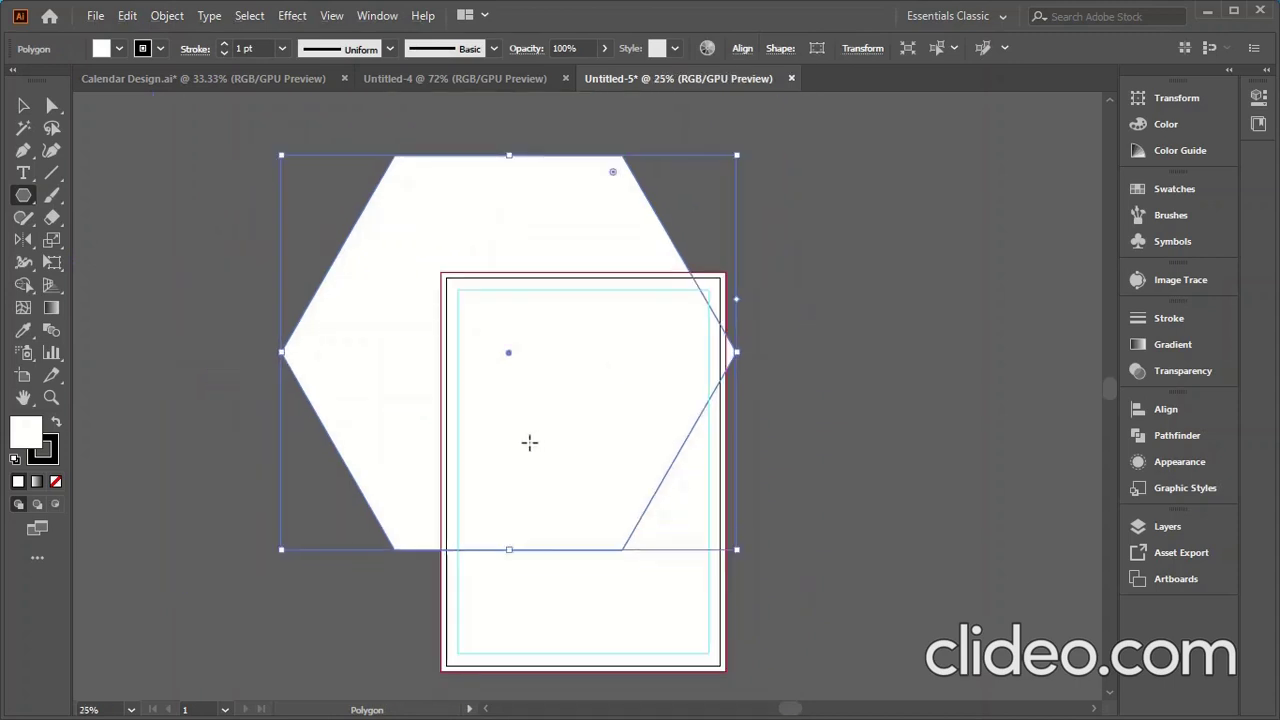
{"action": "key", "text": "v"}
{"action": "left_click_drag", "start_coordinate": [490, 441], "coordinate": [571, 440]}
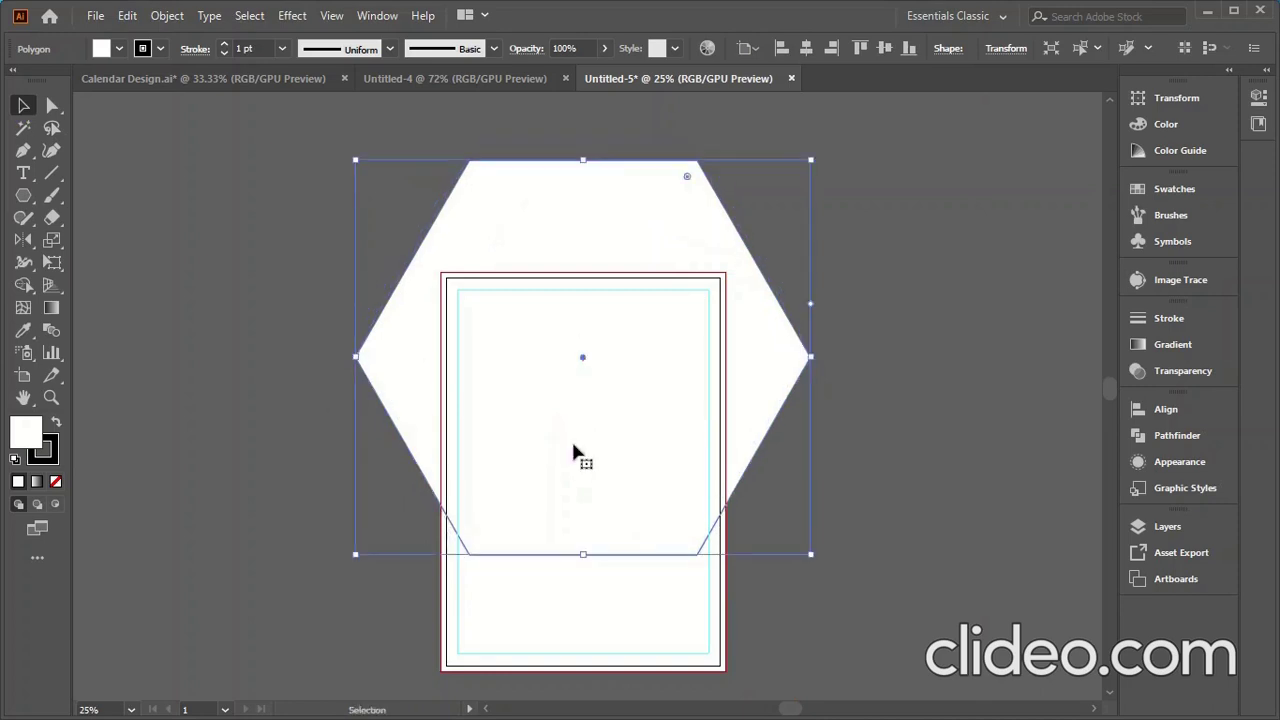
Rotate the hexagon by 30° so that a corner points straight up.
{"action": "left_click", "coordinate": [168, 15]}
{"action": "mouse_move", "coordinate": [220, 28]}
{"action": "left_click", "coordinate": [522, 79]}
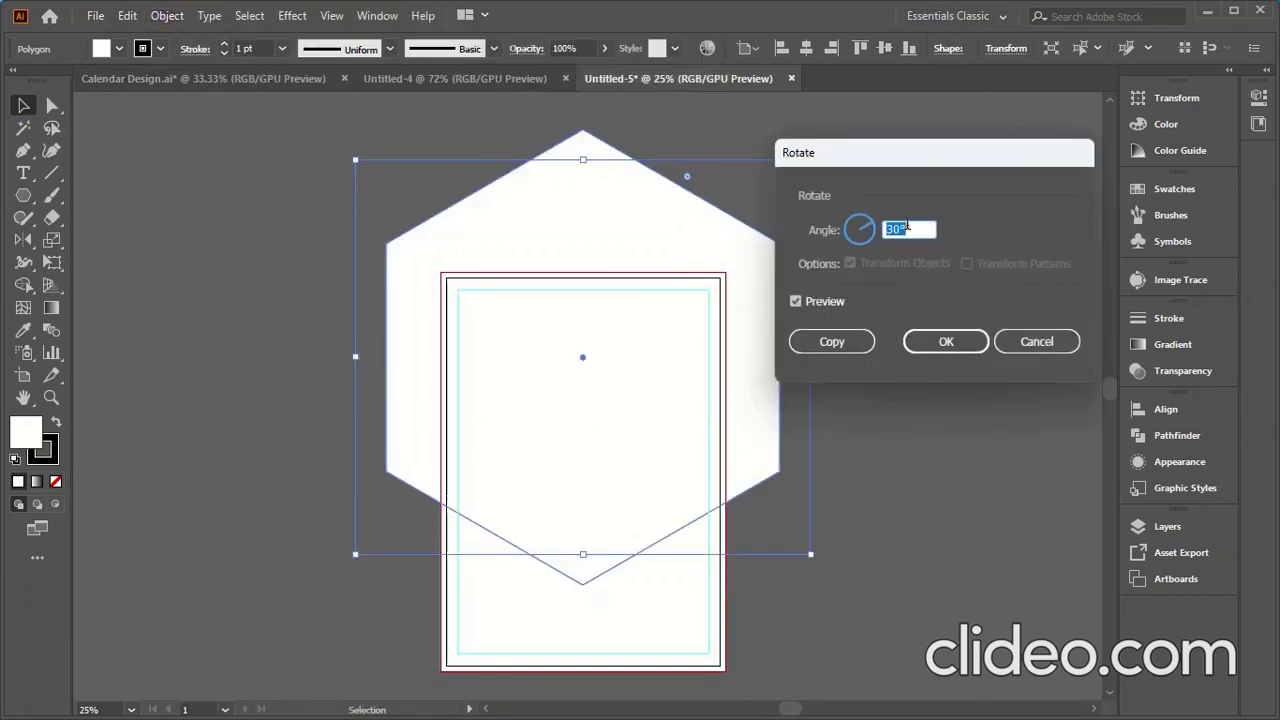
{"action": "left_click", "coordinate": [839, 343]}
{"action": "left_click", "coordinate": [946, 342]}
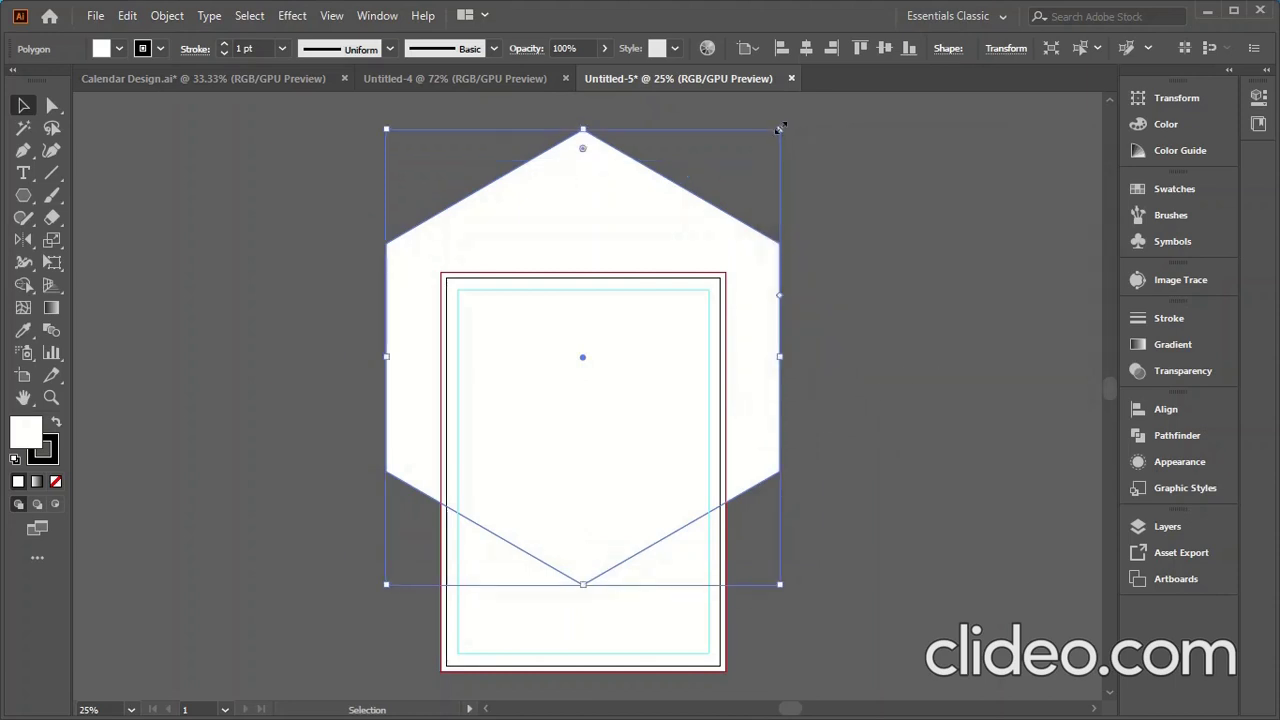
Scale the hexagon down proportionally around its center until it is slightly wider than the bleed area.
{"action": "left_click_drag", "start_coordinate": [780, 130], "coordinate": [732, 158]}
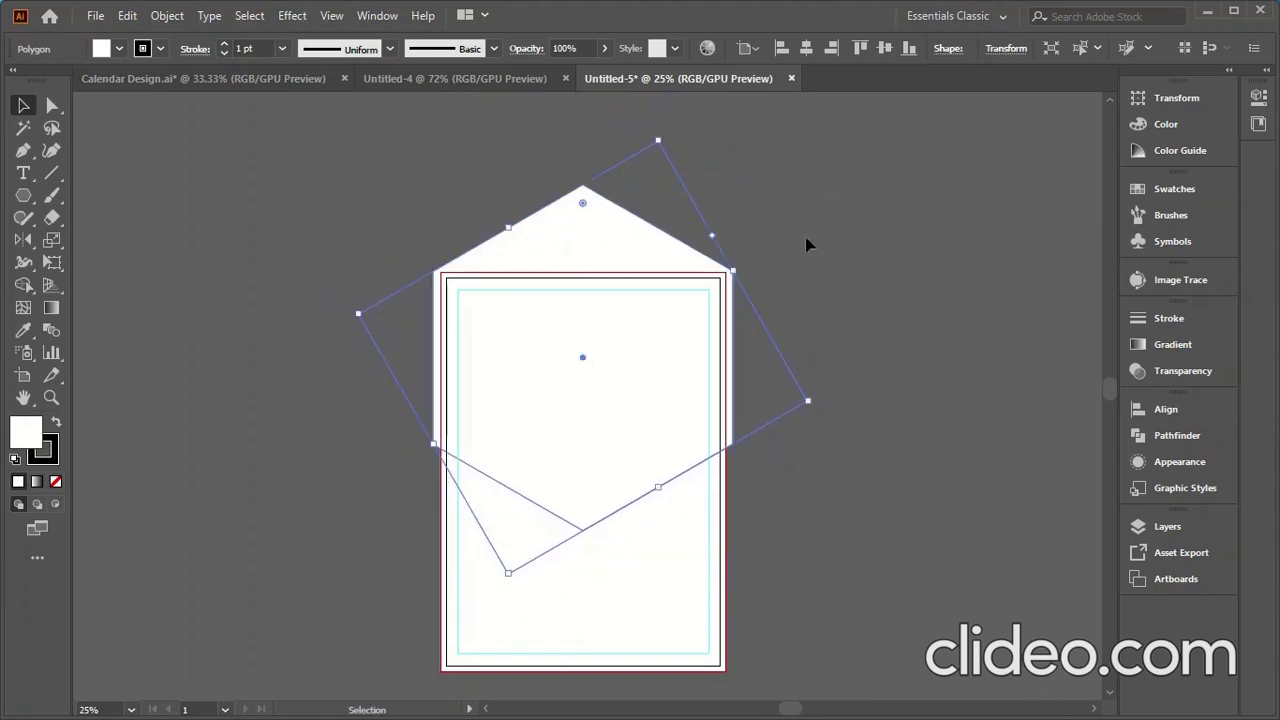
{"action": "left_click", "coordinate": [900, 305]}
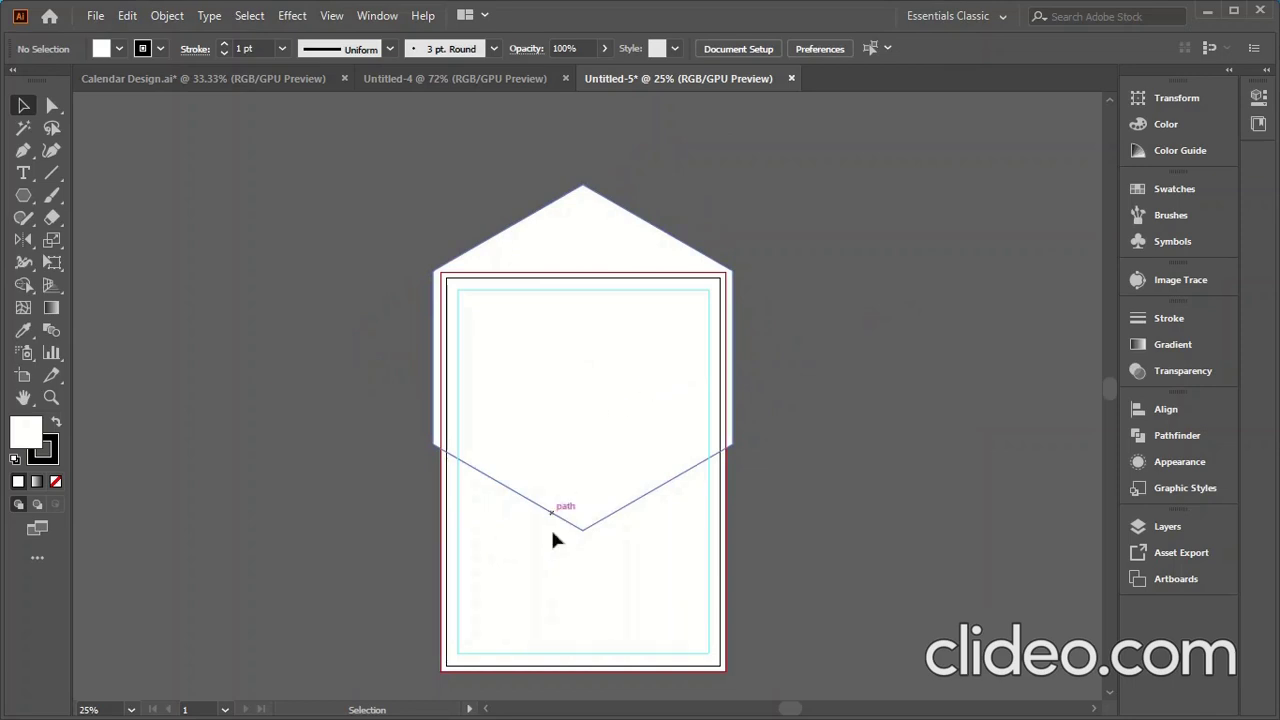
{"action": "left_click", "coordinate": [573, 376]}
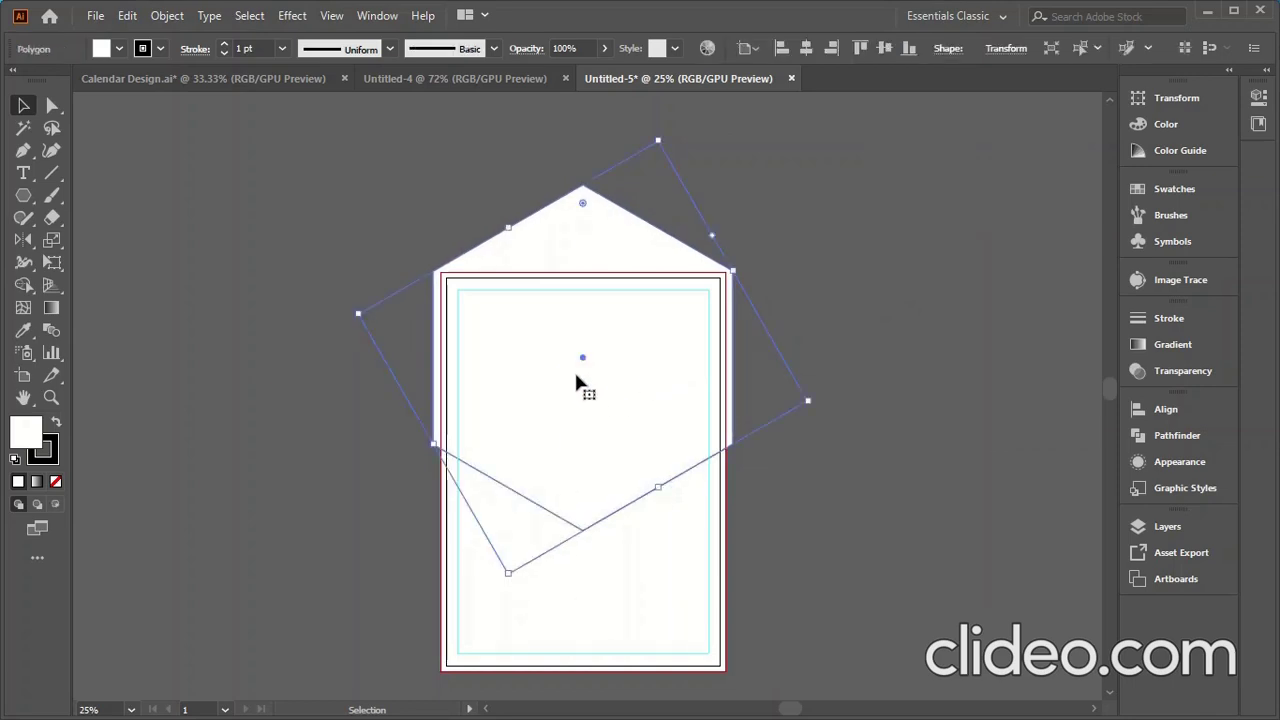
Nudge the hexagon up slightly so it sits a little higher over the page's upper edge.
{"action": "scroll", "coordinate": [576, 378], "scroll_direction": "down", "scroll_amount": 3}
{"action": "scroll", "coordinate": [603, 367], "scroll_direction": "up", "scroll_amount": 2}
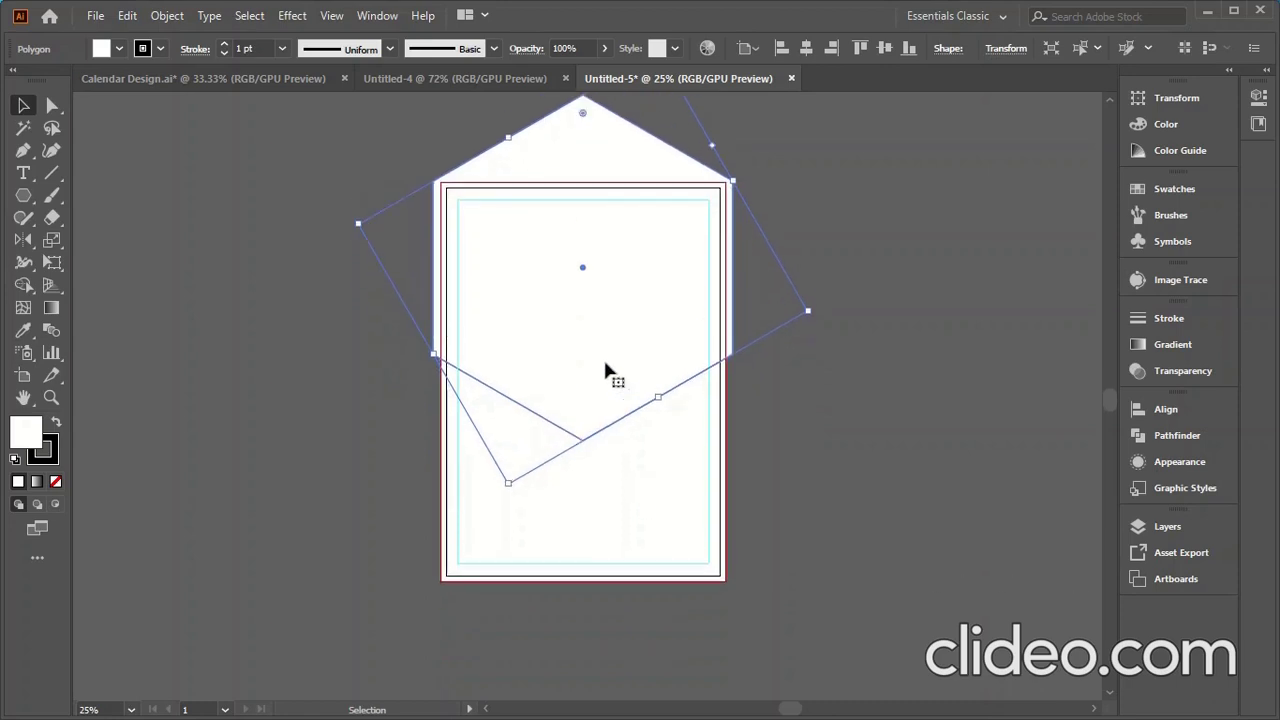
{"action": "key", "text": "Up"}
{"action": "key", "text": "Up"}
{"action": "key", "text": "Up"}
{"action": "key", "text": "Up"}
{"action": "key", "text": "Up"}
{"action": "key", "text": "Up"}
{"action": "key", "text": "Up"}
{"action": "key", "text": "Up"}
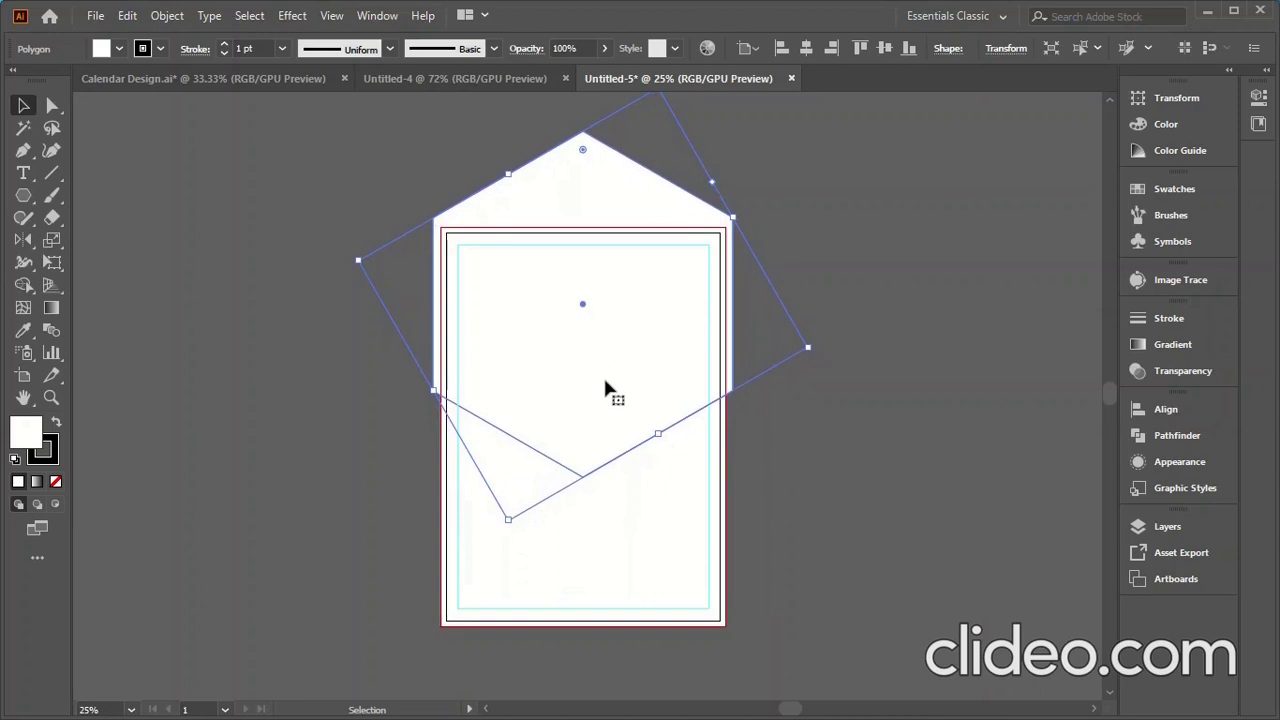
{"action": "left_click", "coordinate": [800, 468]}
Try shifting the hexagon diagonally down and to the right of the page's center.
{"action": "left_click", "coordinate": [583, 378]}
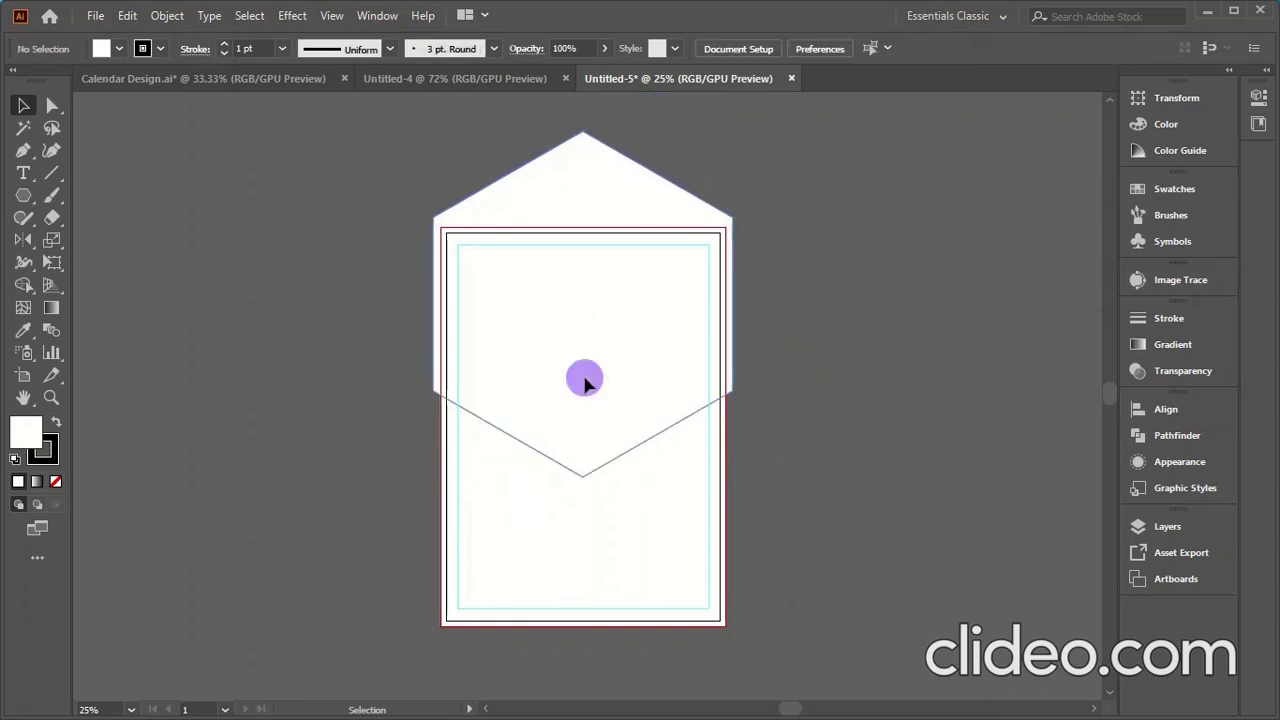
{"action": "left_click_drag", "start_coordinate": [551, 371], "coordinate": [571, 390]}
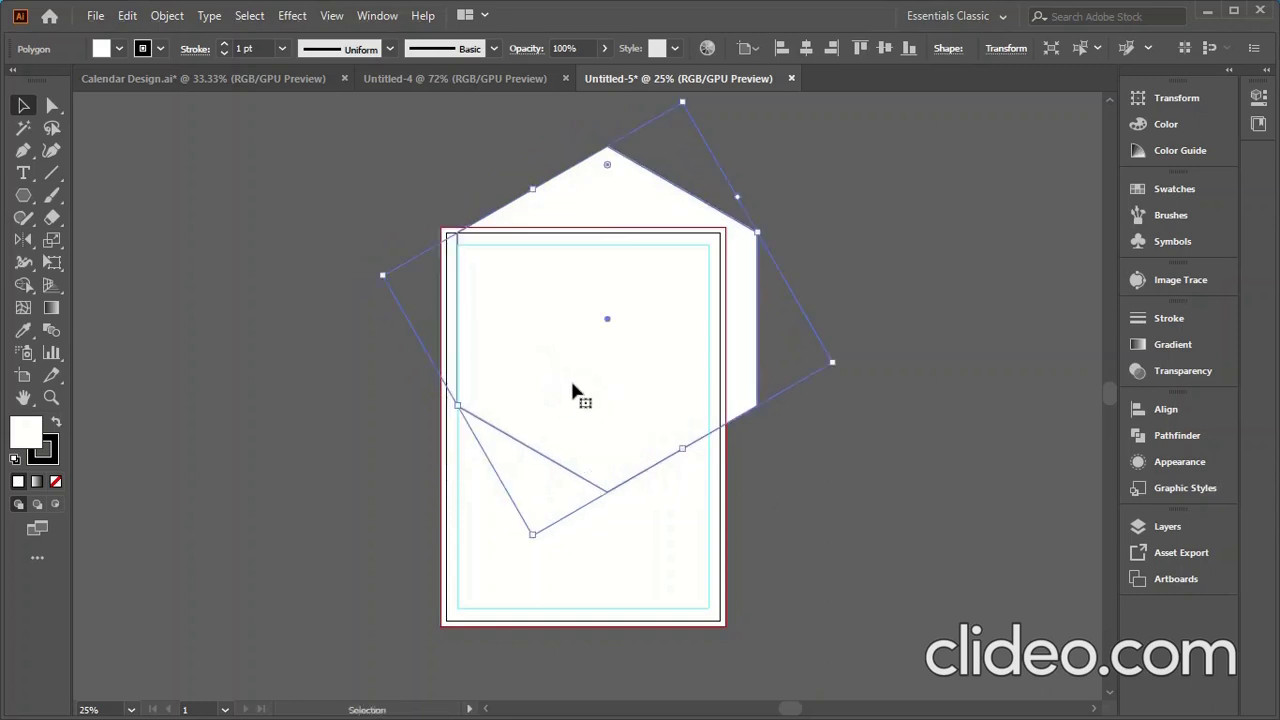
{"action": "left_click", "coordinate": [811, 449]}
{"action": "left_click", "coordinate": [627, 322]}
{"action": "left_click", "coordinate": [647, 535]}
Unlock all objects and test that the bleed-sized rectangle can be selected.
{"action": "left_click", "coordinate": [167, 15]}
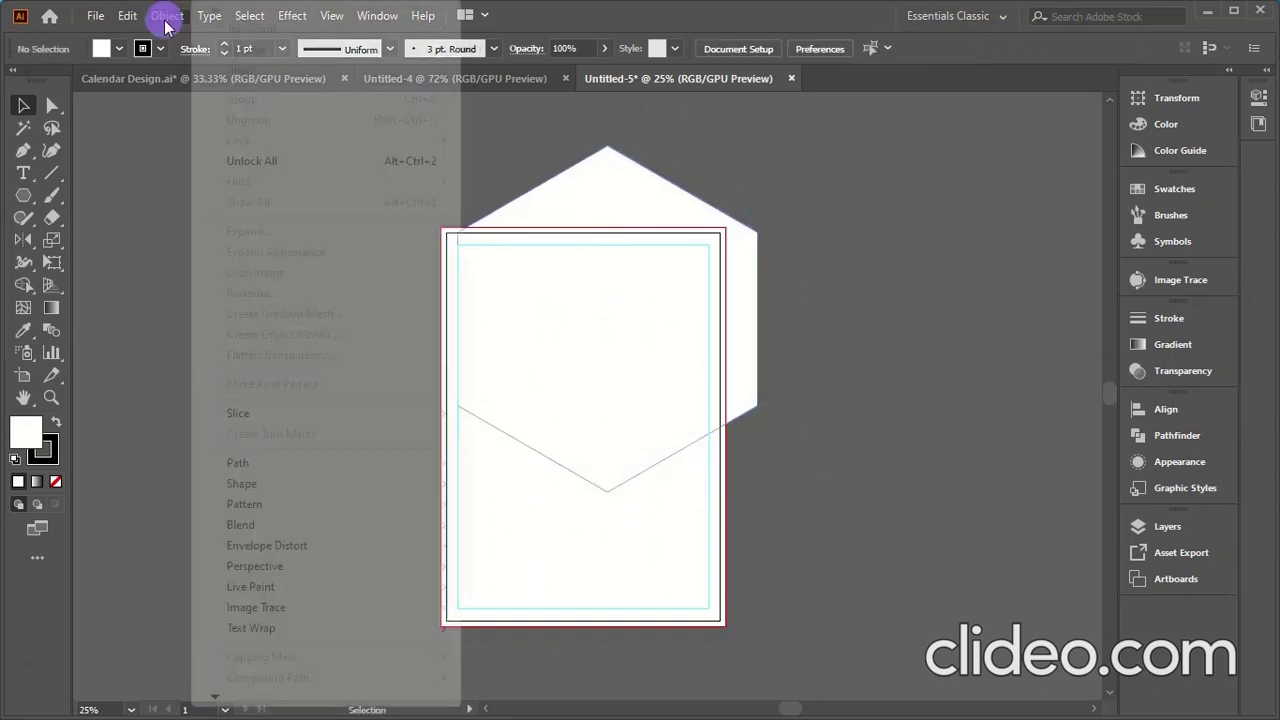
{"action": "left_click", "coordinate": [251, 163]}
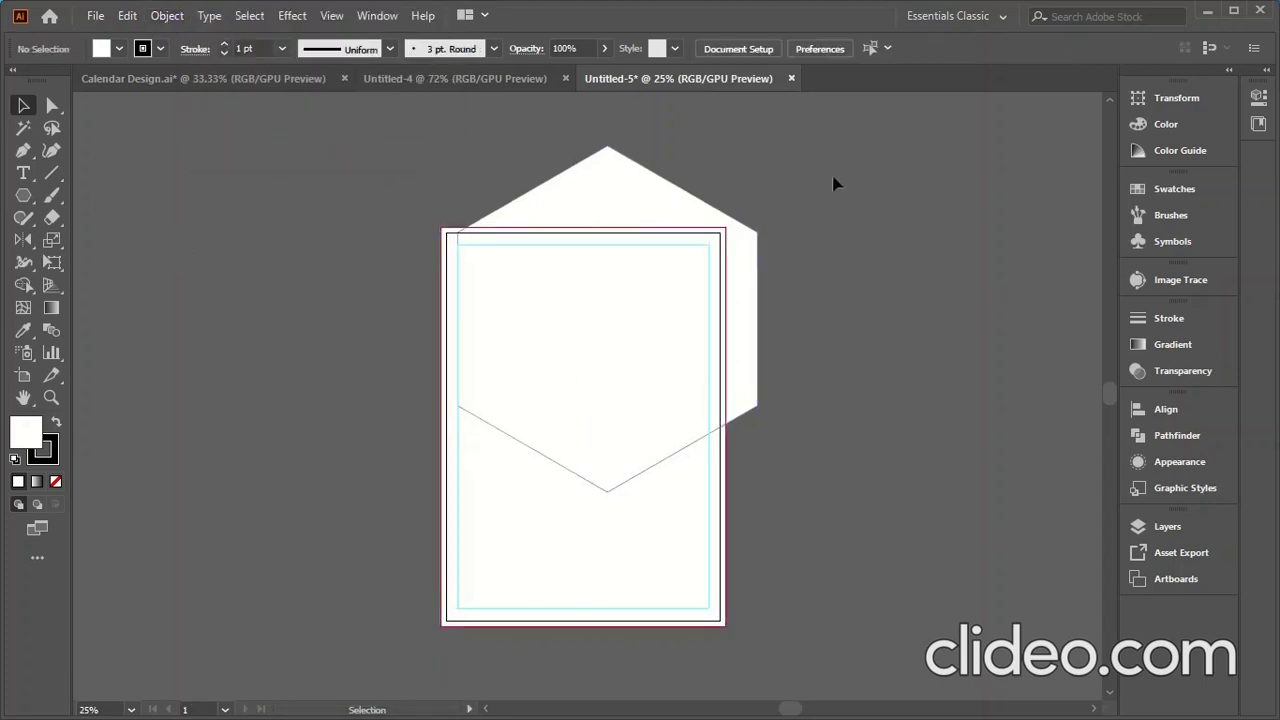
{"action": "left_click_drag", "start_coordinate": [526, 507], "coordinate": [423, 562]}
{"action": "left_click", "coordinate": [900, 430]}
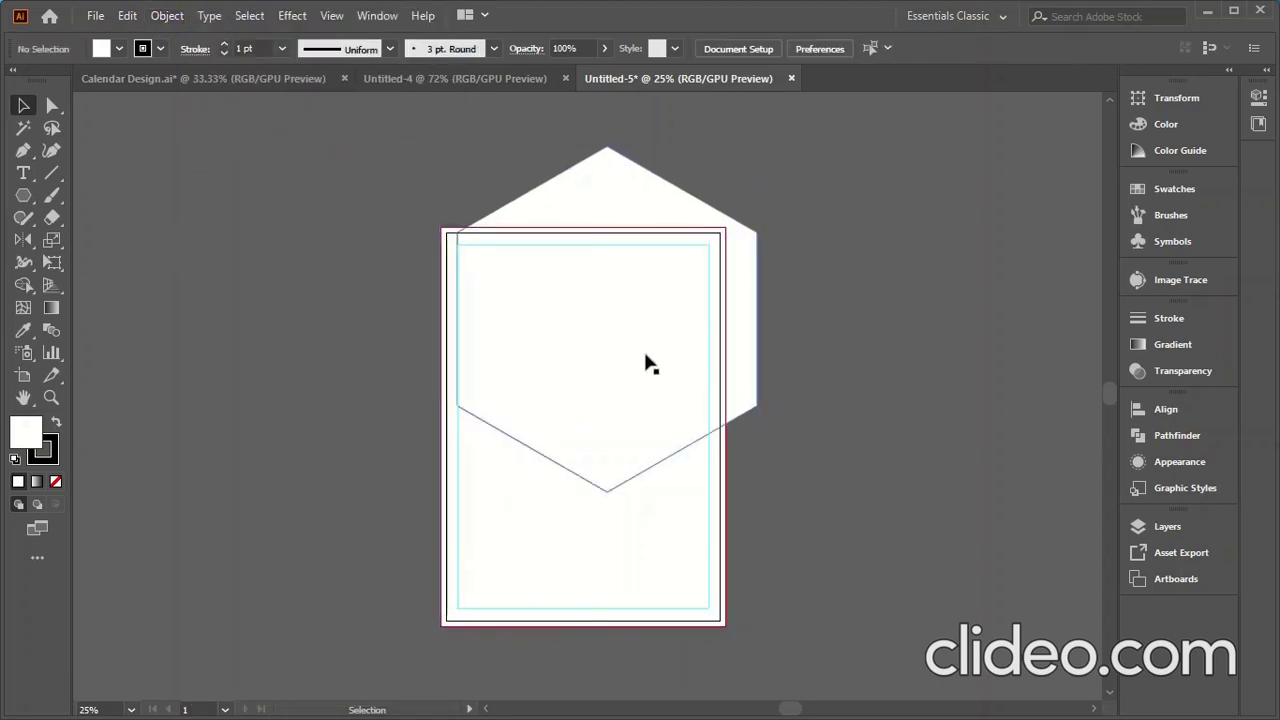
{"action": "left_click", "coordinate": [653, 185]}
{"action": "left_click", "coordinate": [451, 372]}
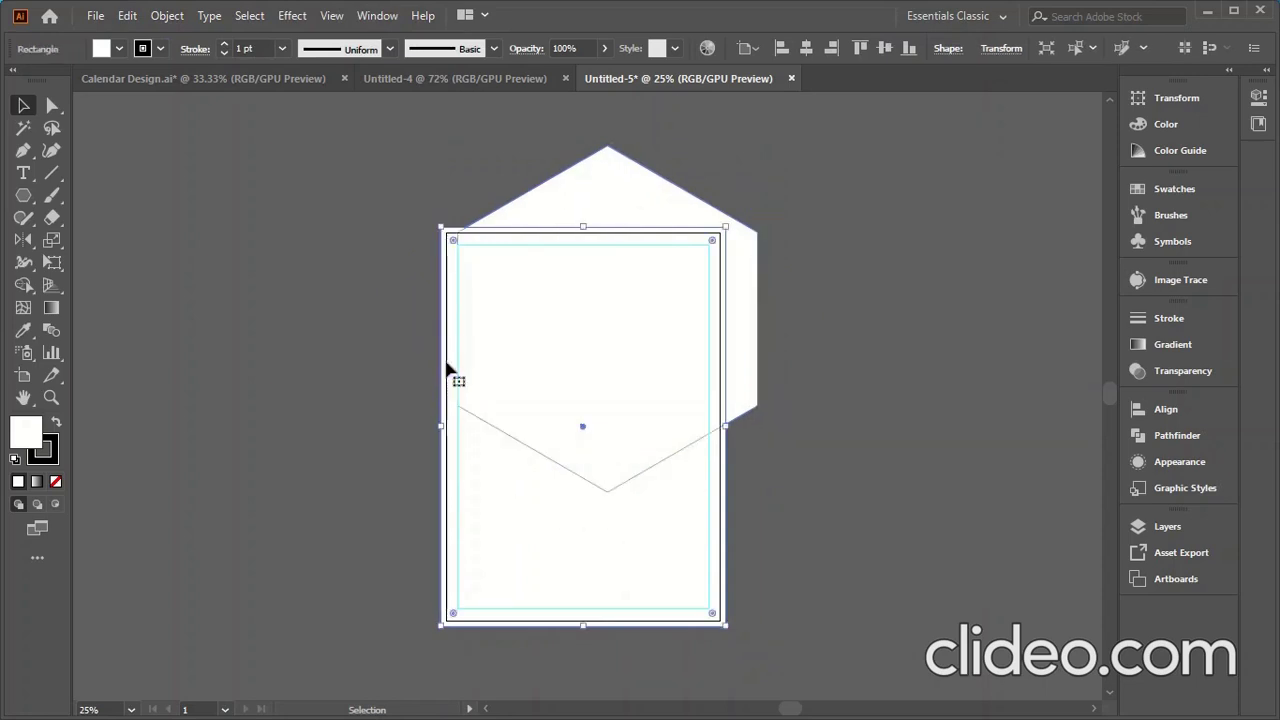
Undo the unlocking and the diagonal move of the hexagon.
{"action": "left_click", "coordinate": [423, 380]}
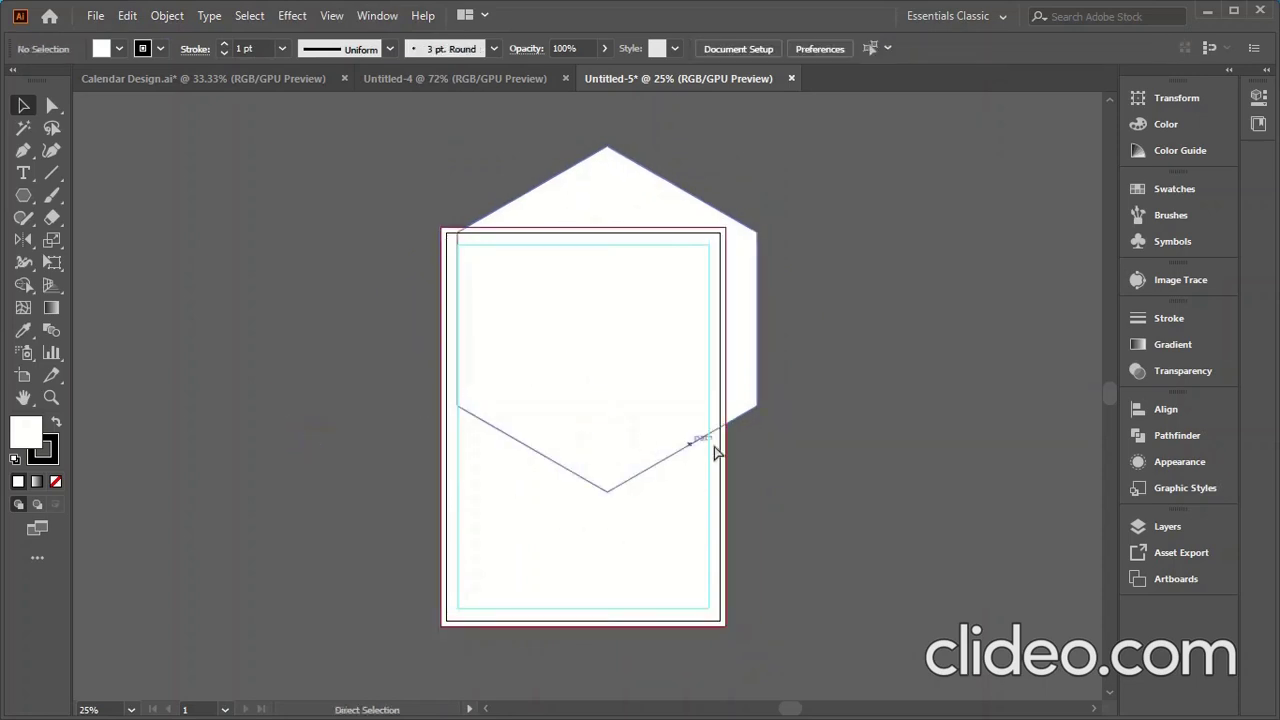
{"action": "key", "text": "ctrl+z"}
{"action": "left_click", "coordinate": [862, 457]}
Place a duplicate of the hexagon slightly down and to the right of the original, overlapping it.
{"action": "left_click", "coordinate": [528, 398]}
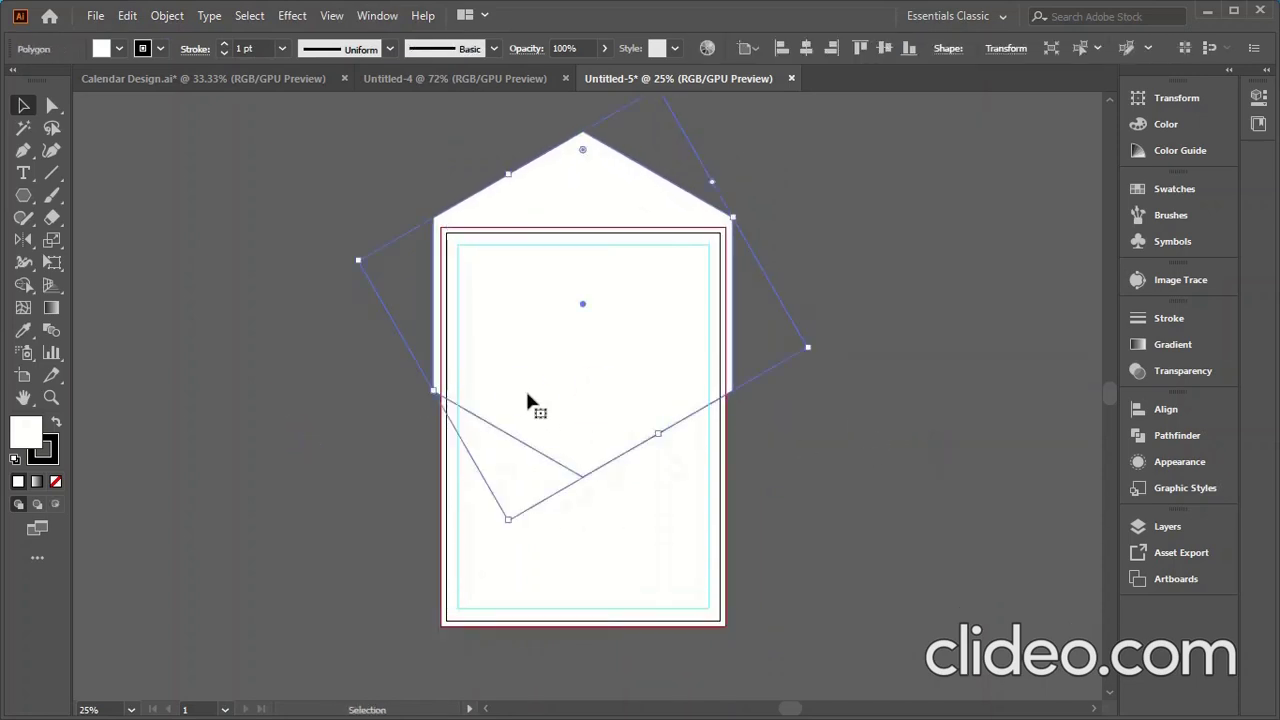
{"action": "left_click_drag", "start_coordinate": [548, 403], "coordinate": [574, 423]}
{"action": "left_click", "coordinate": [849, 513]}
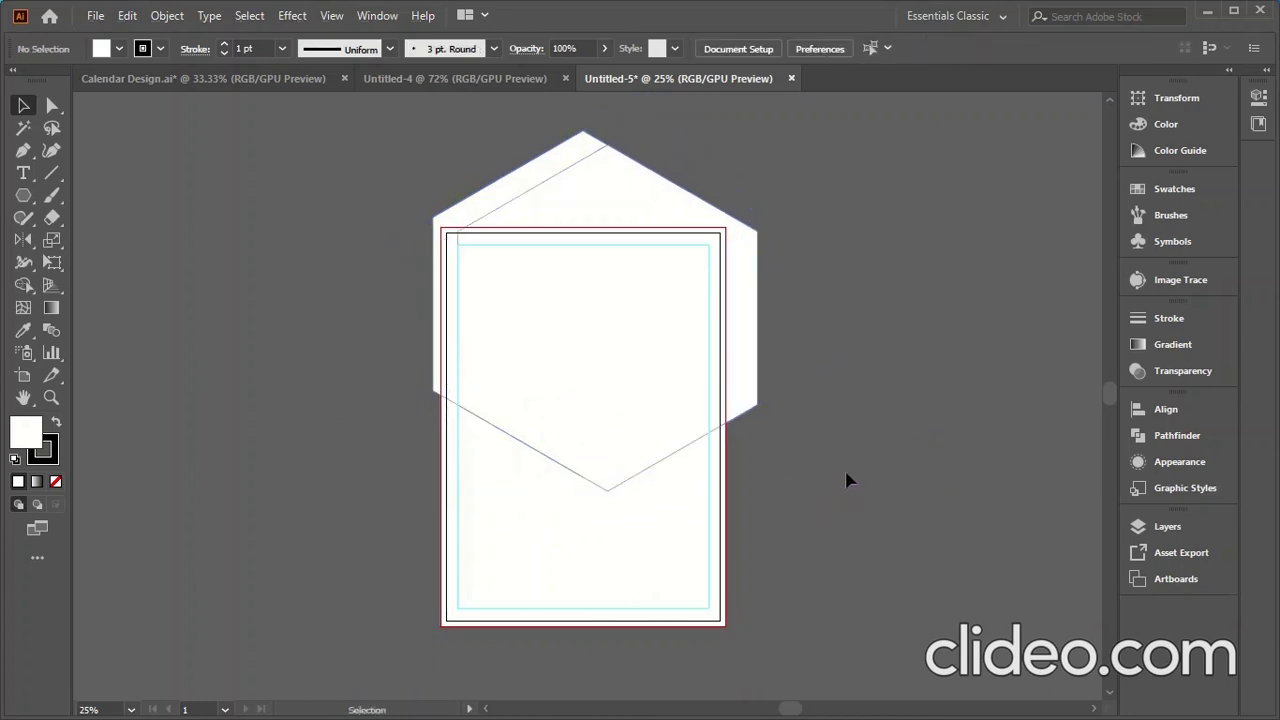
Unlock all objects so the bleed-sized rectangle can be combined with the hexagons.
{"action": "left_click", "coordinate": [167, 15]}
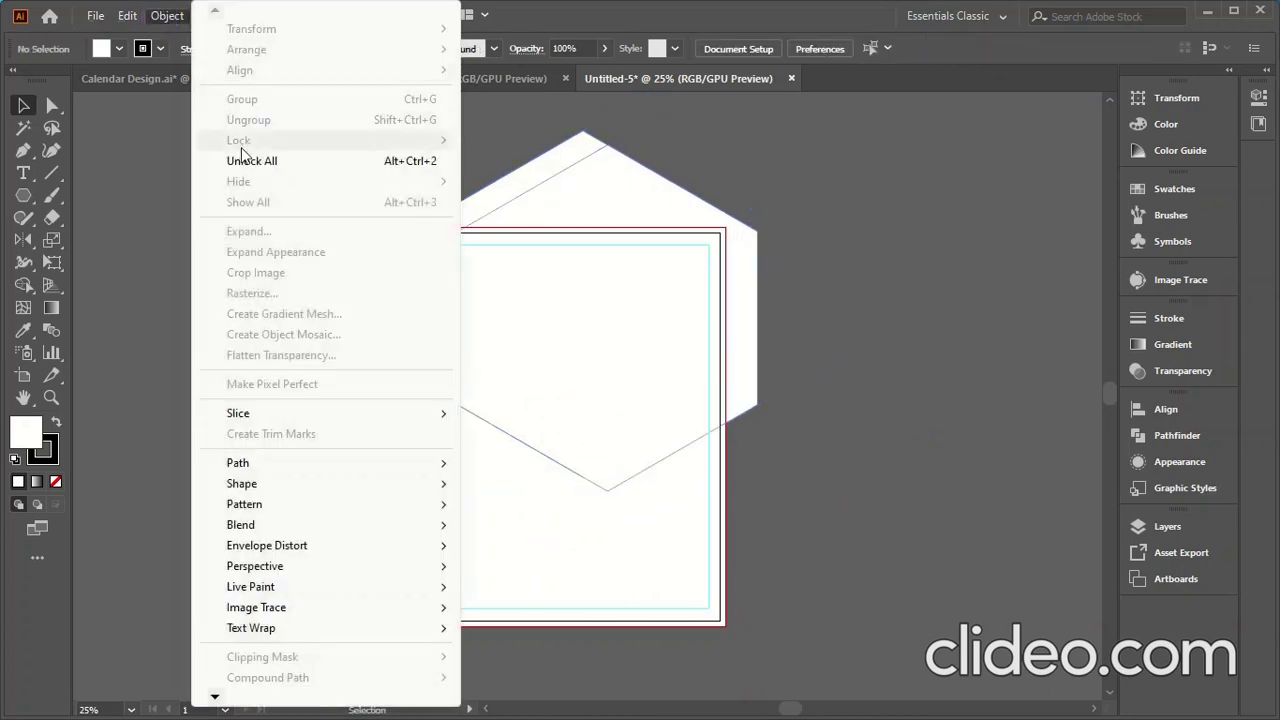
{"action": "left_click", "coordinate": [190, 160]}
{"action": "left_click", "coordinate": [866, 152]}
Select both hexagons and the rectangle and remove the hexagon areas outside the bleed with the Shape Builder tool.
{"action": "left_click_drag", "start_coordinate": [866, 152], "coordinate": [240, 540]}
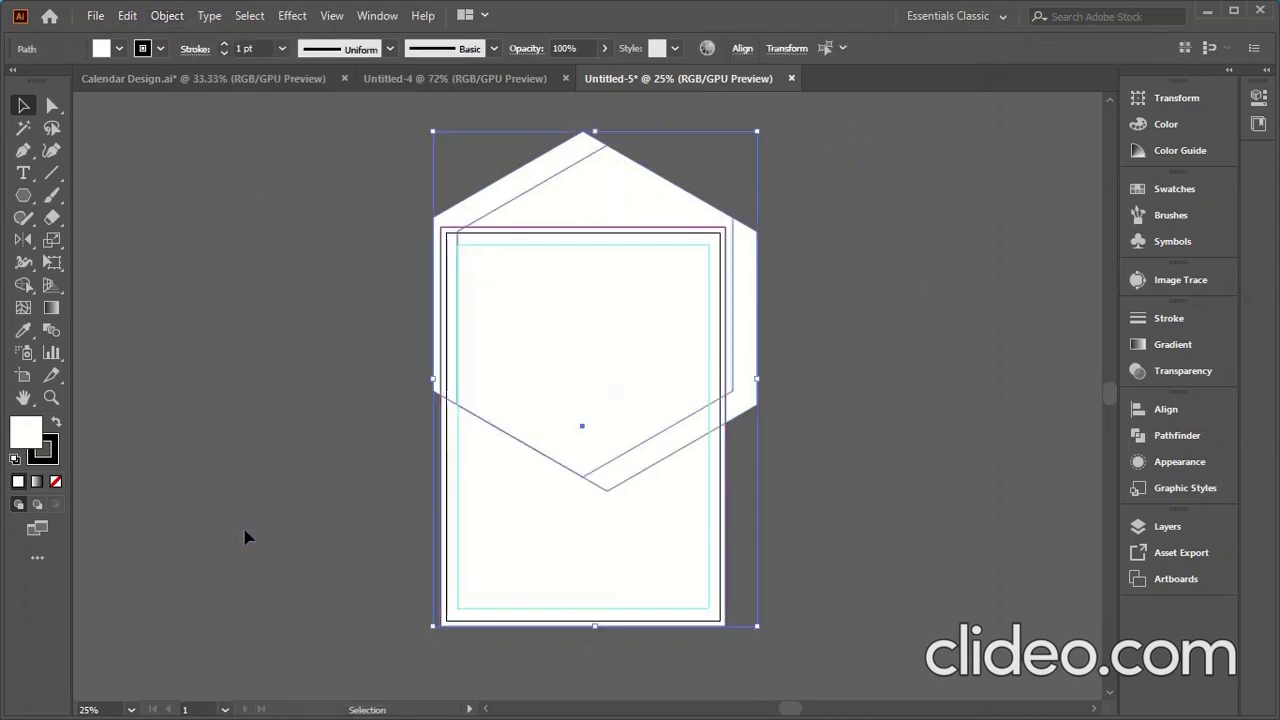
{"action": "left_click", "coordinate": [23, 284]}
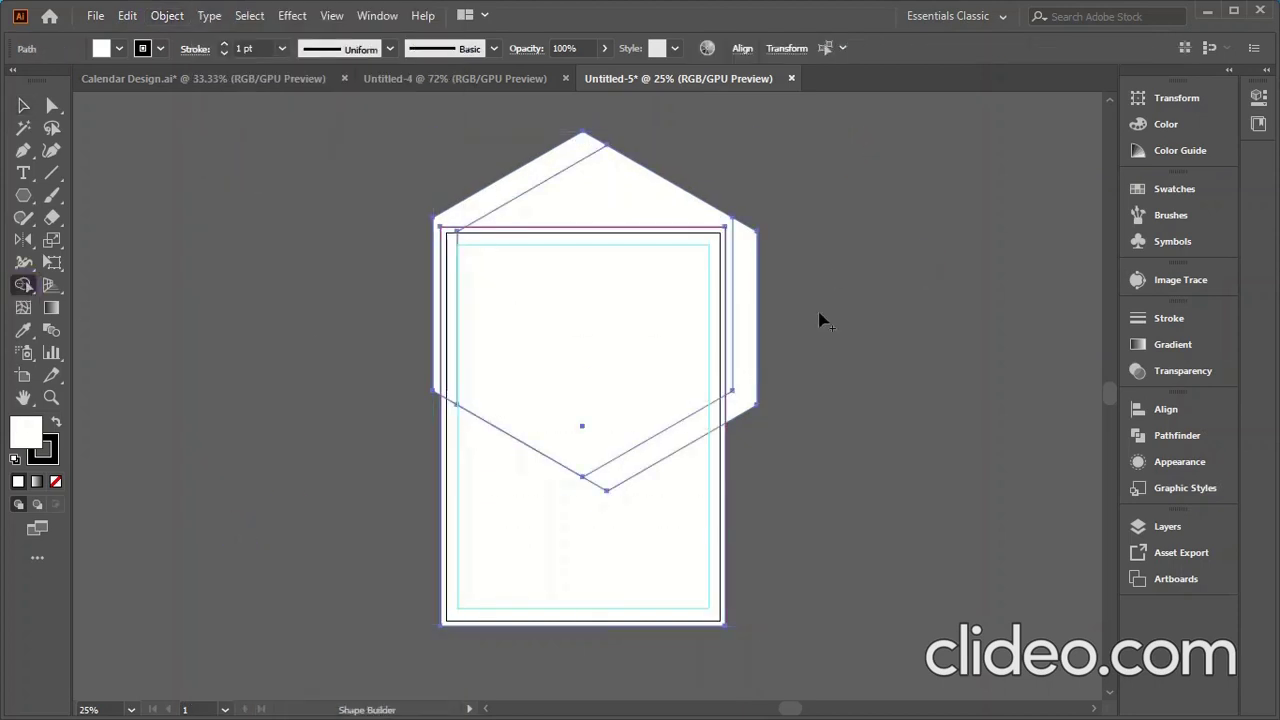
{"action": "left_click", "coordinate": [746, 330], "text": "alt"}
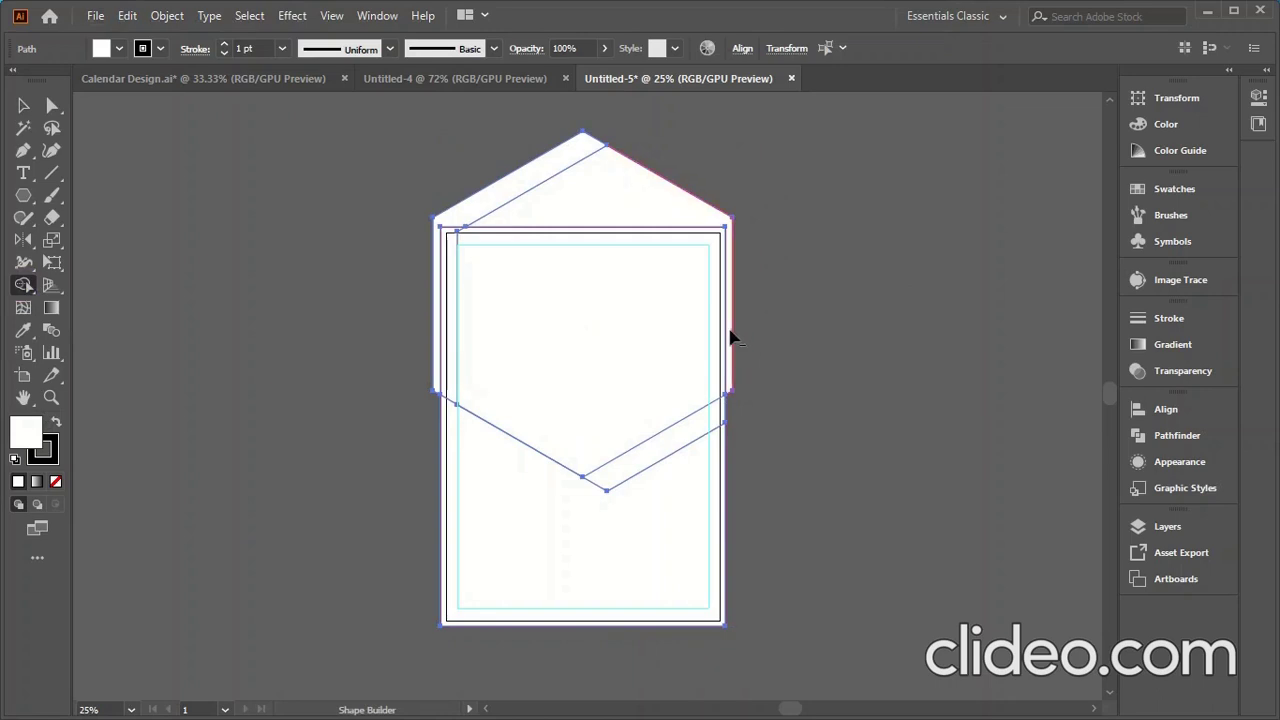
{"action": "scroll", "coordinate": [728, 335], "scroll_direction": "up", "scroll_amount": 5}
{"action": "left_click", "coordinate": [732, 352], "text": "alt"}
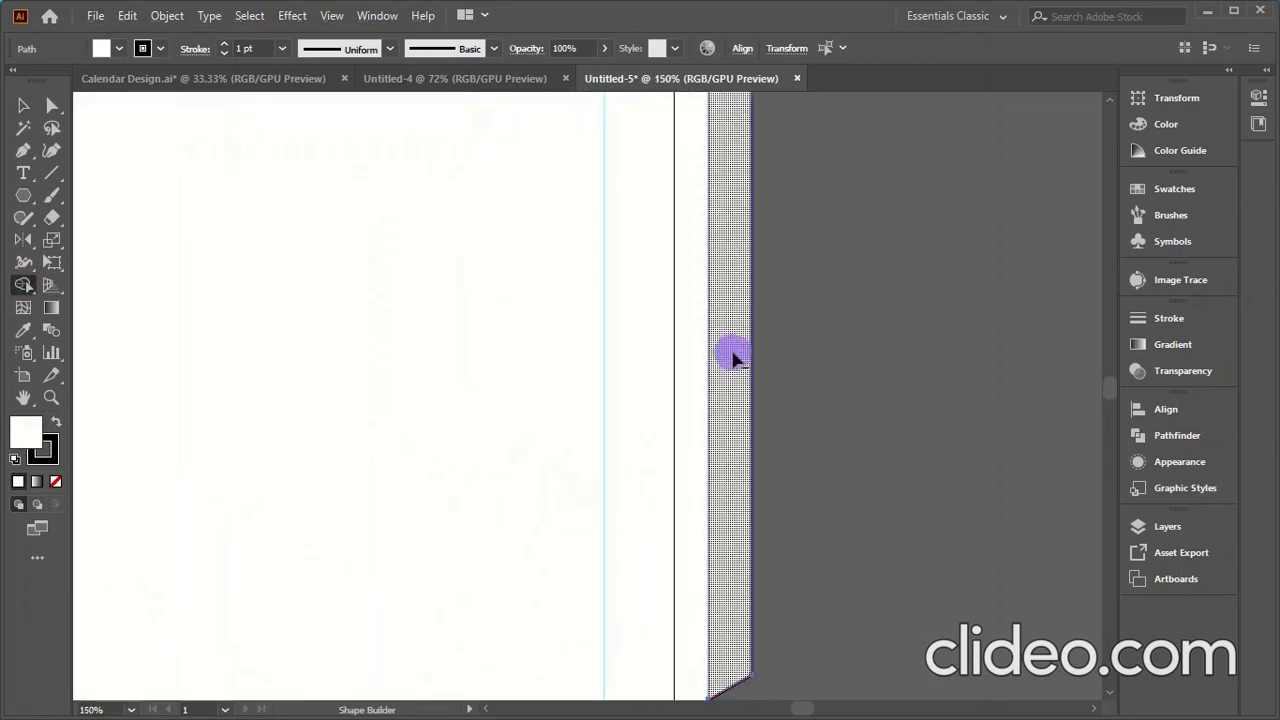
{"action": "scroll", "coordinate": [764, 347], "scroll_direction": "down", "scroll_amount": 6}
{"action": "scroll", "coordinate": [730, 285], "scroll_direction": "up", "scroll_amount": 4}
{"action": "scroll", "coordinate": [620, 240], "scroll_direction": "down", "scroll_amount": 4}
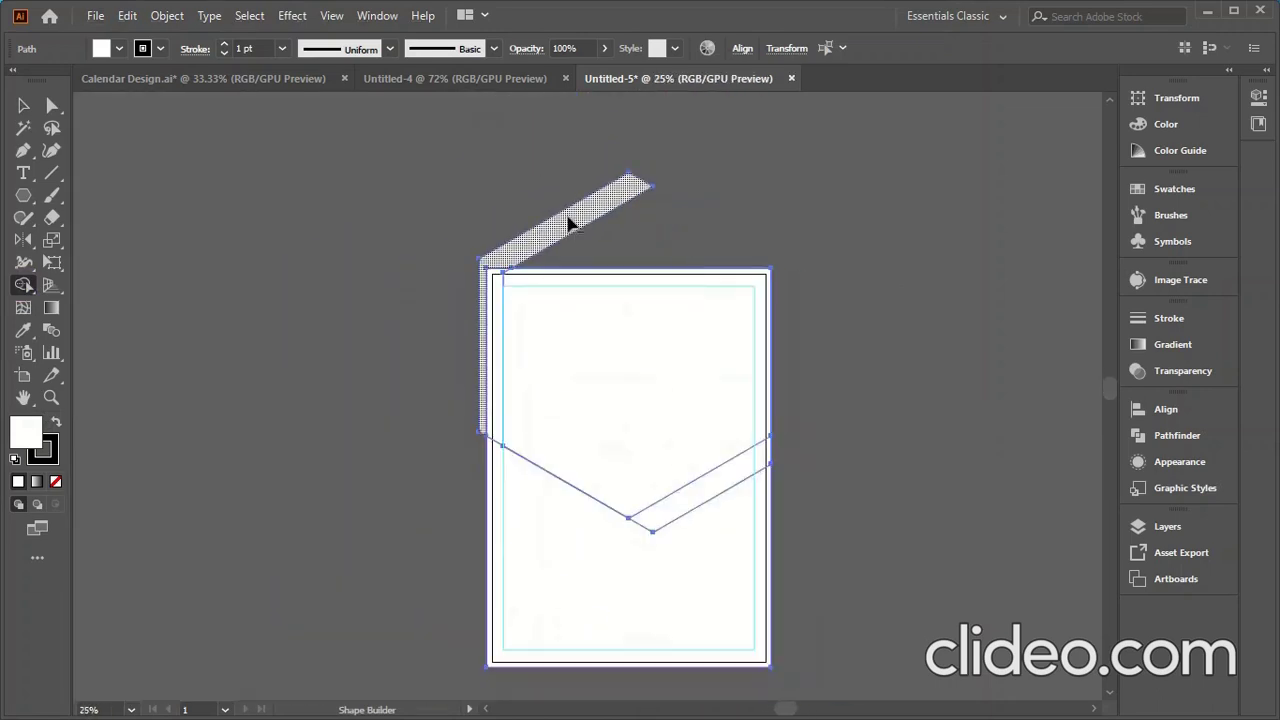
{"action": "left_click", "coordinate": [571, 220], "text": "alt"}
{"action": "scroll", "coordinate": [489, 314], "scroll_direction": "up", "scroll_amount": 4}
{"action": "left_click", "coordinate": [491, 418], "text": "alt"}
{"action": "scroll", "coordinate": [458, 352], "scroll_direction": "down", "scroll_amount": 4}
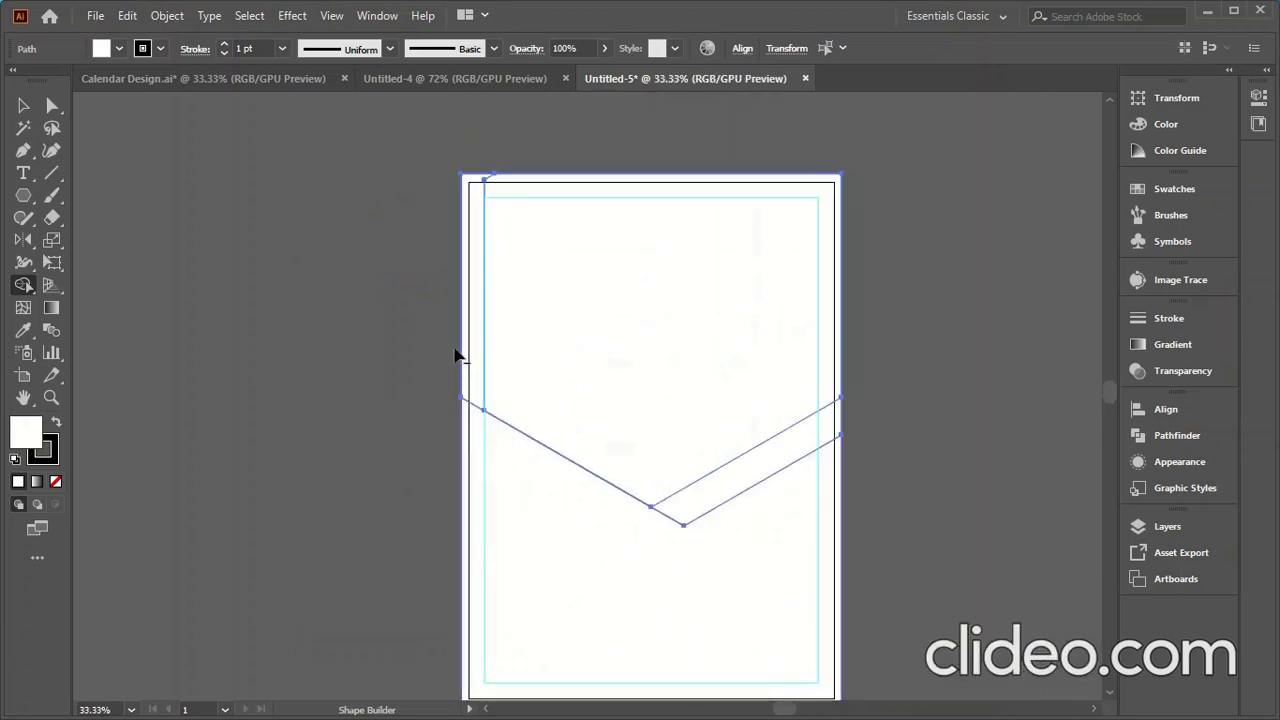
{"action": "scroll", "coordinate": [775, 295], "scroll_direction": "down", "scroll_amount": 2}
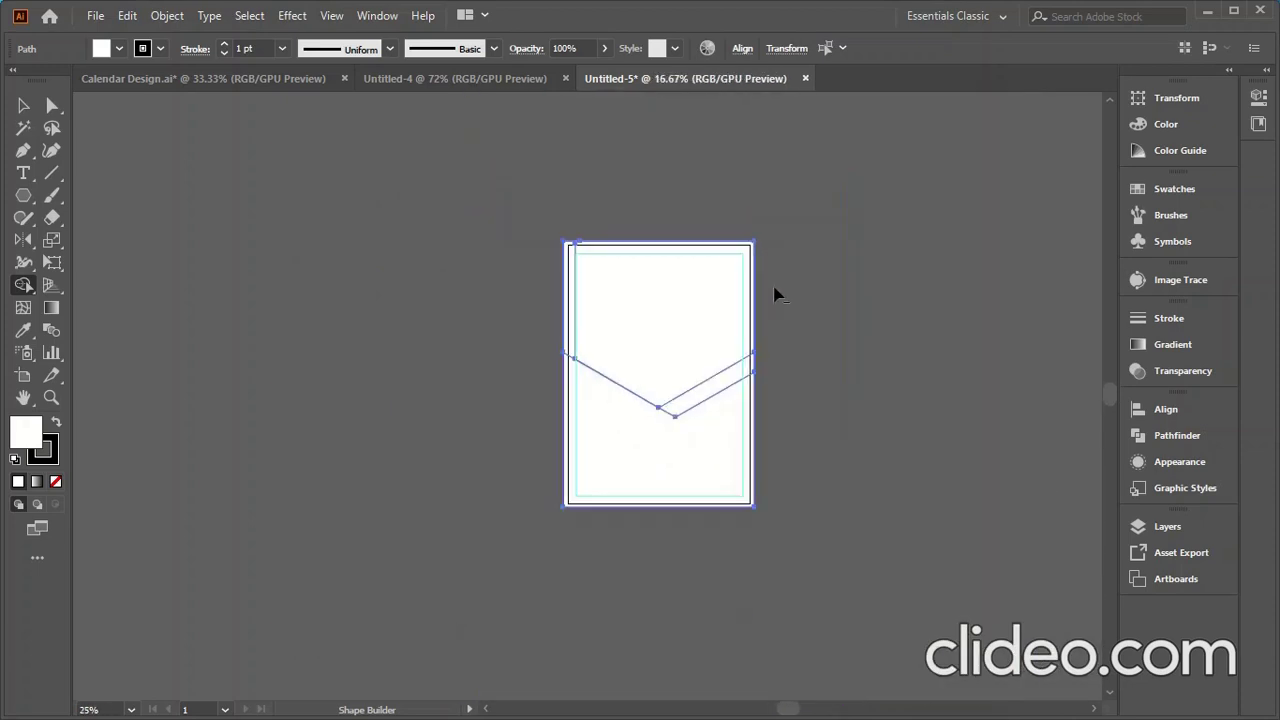
Select the lower background piece and the front hexagon piece individually to inspect the trimmed shapes.
{"action": "left_click", "coordinate": [23, 105]}
{"action": "left_click", "coordinate": [281, 322]}
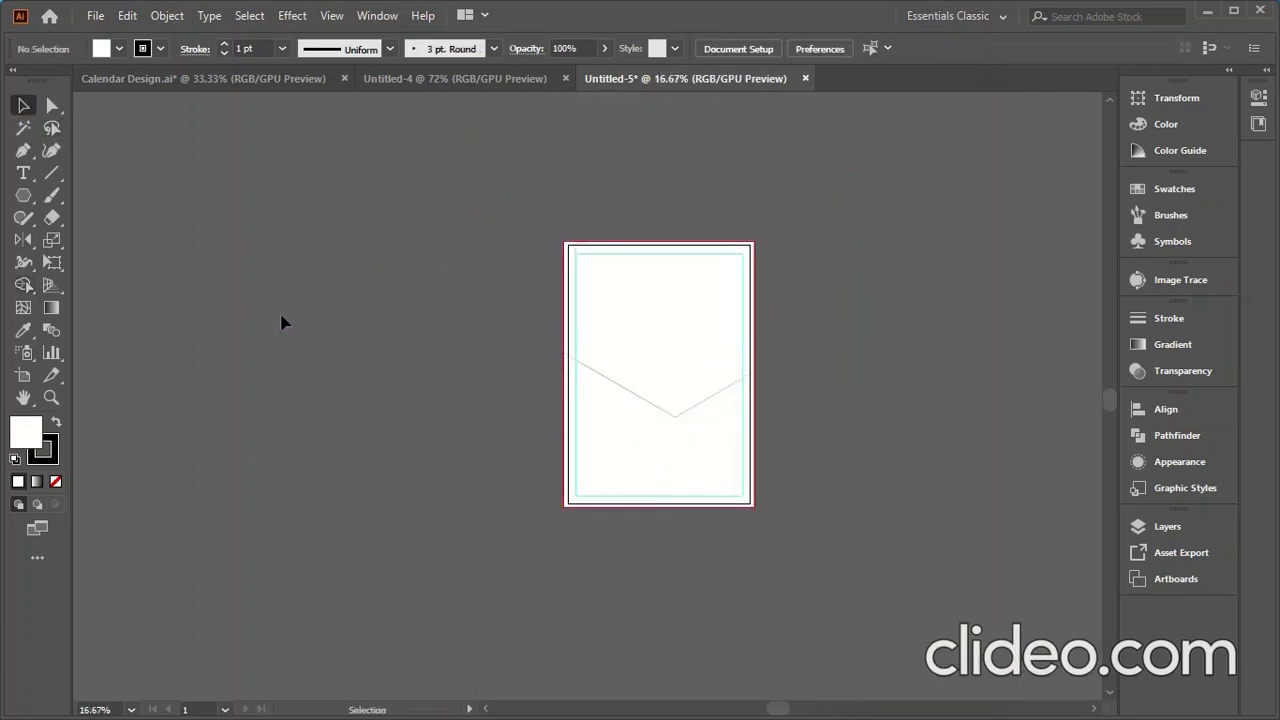
{"action": "scroll", "coordinate": [730, 400], "scroll_direction": "up", "scroll_amount": 3}
{"action": "left_click", "coordinate": [732, 395]}
{"action": "scroll", "coordinate": [720, 395], "scroll_direction": "down", "scroll_amount": 3}
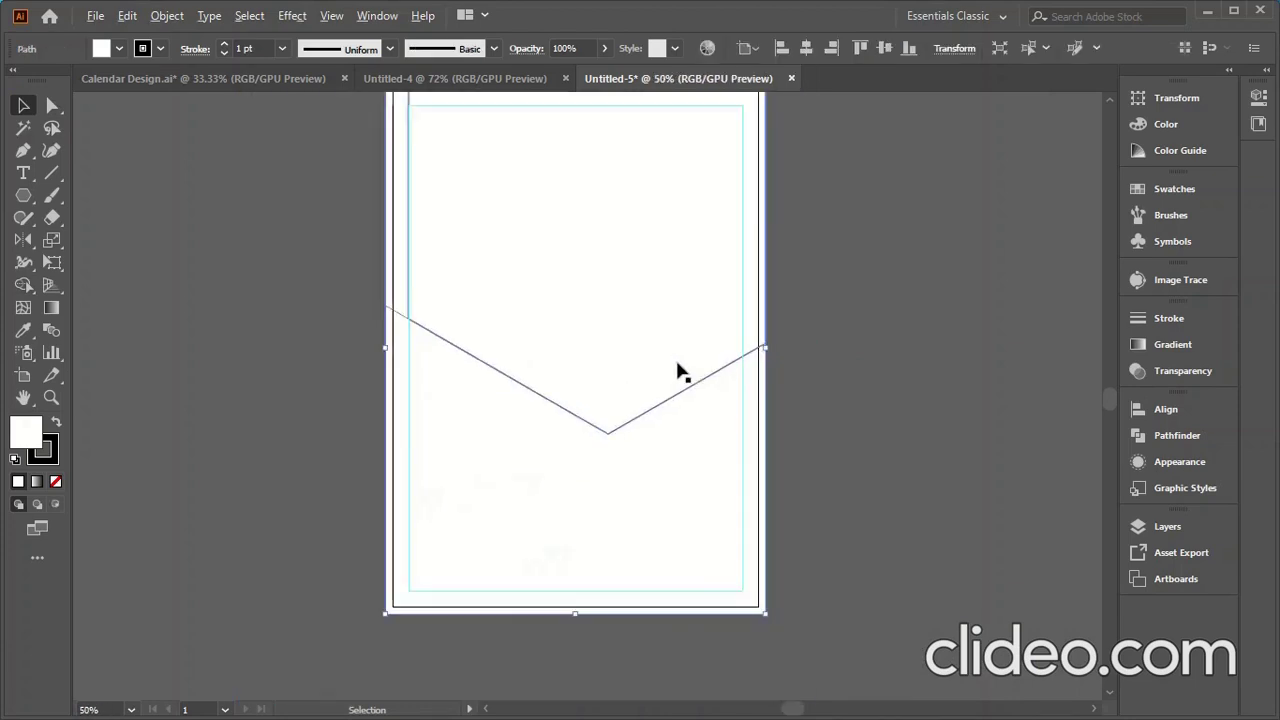
{"action": "left_click", "coordinate": [672, 372]}
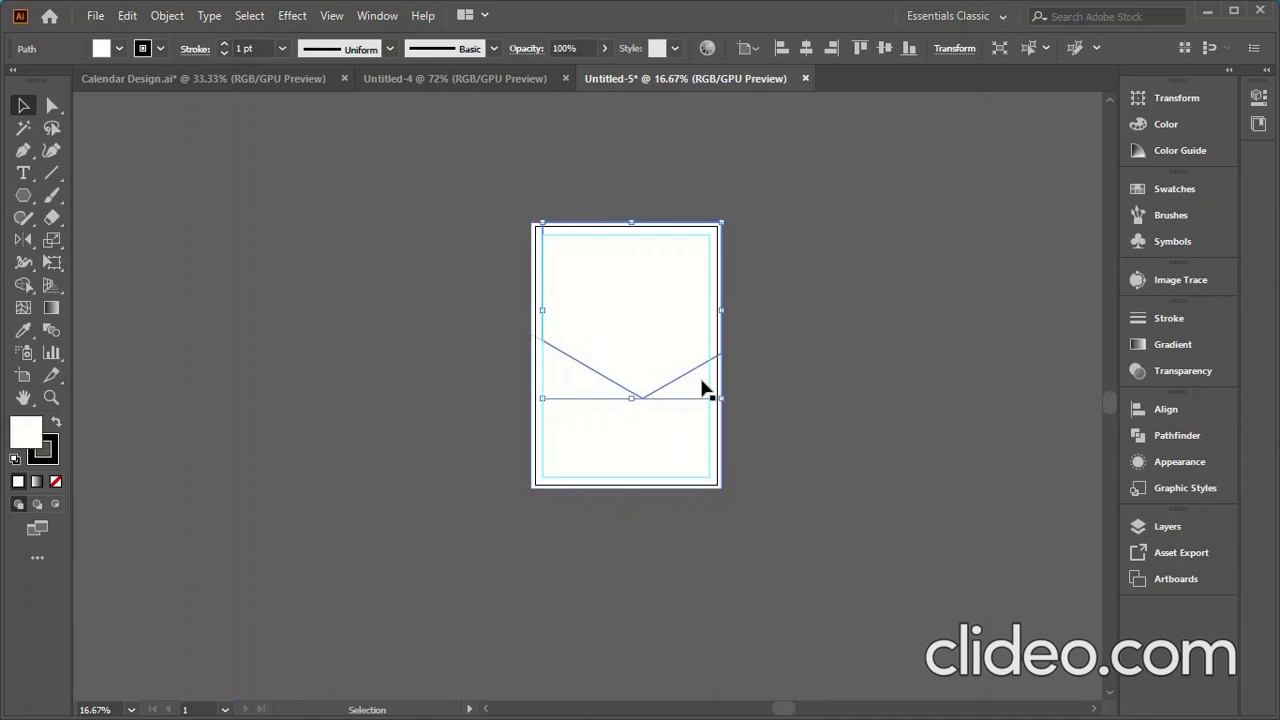
Undo the Shape Builder trimming of the hexagons and deselect everything.
{"action": "key", "text": "ctrl+z"}
{"action": "key", "text": "ctrl+z"}
{"action": "key", "text": "ctrl+z"}
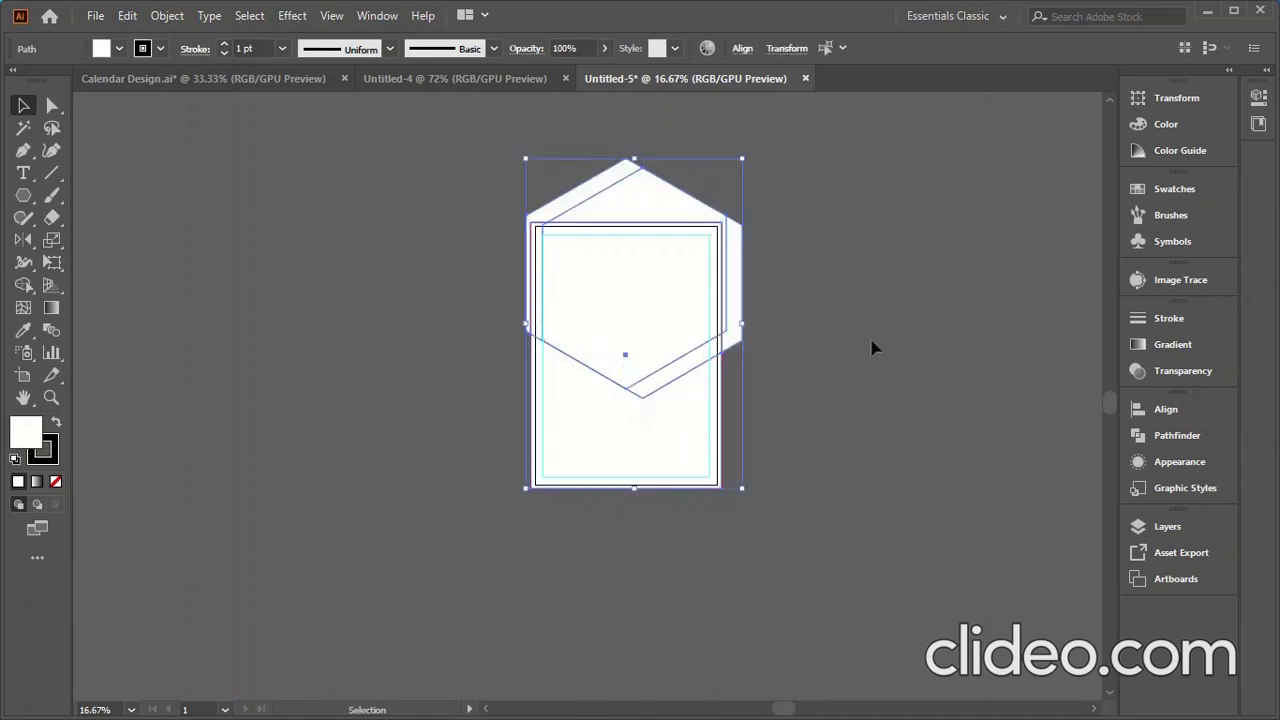
{"action": "left_click", "coordinate": [189, 234]}
Select each of the two overlapping hexagons in turn to check how they are stacked.
{"action": "scroll", "coordinate": [770, 343], "scroll_direction": "up", "scroll_amount": 2}
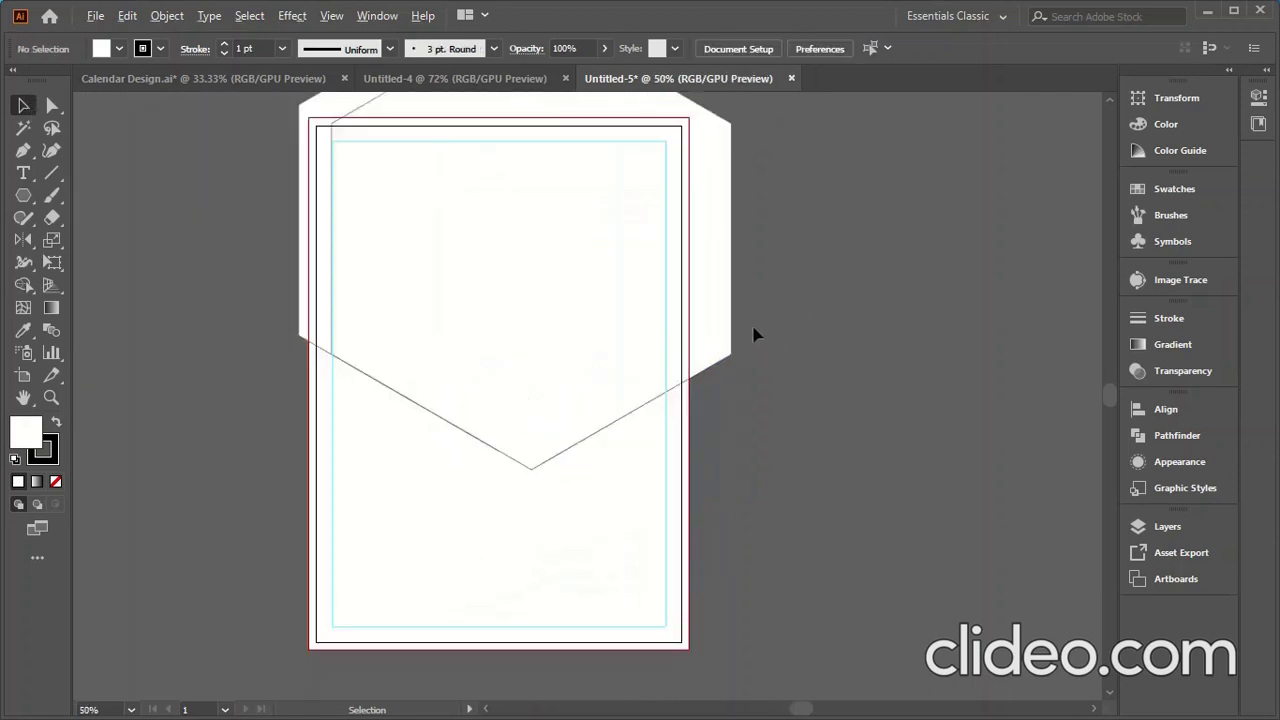
{"action": "scroll", "coordinate": [740, 330], "scroll_direction": "down", "scroll_amount": 1}
{"action": "left_click", "coordinate": [728, 326]}
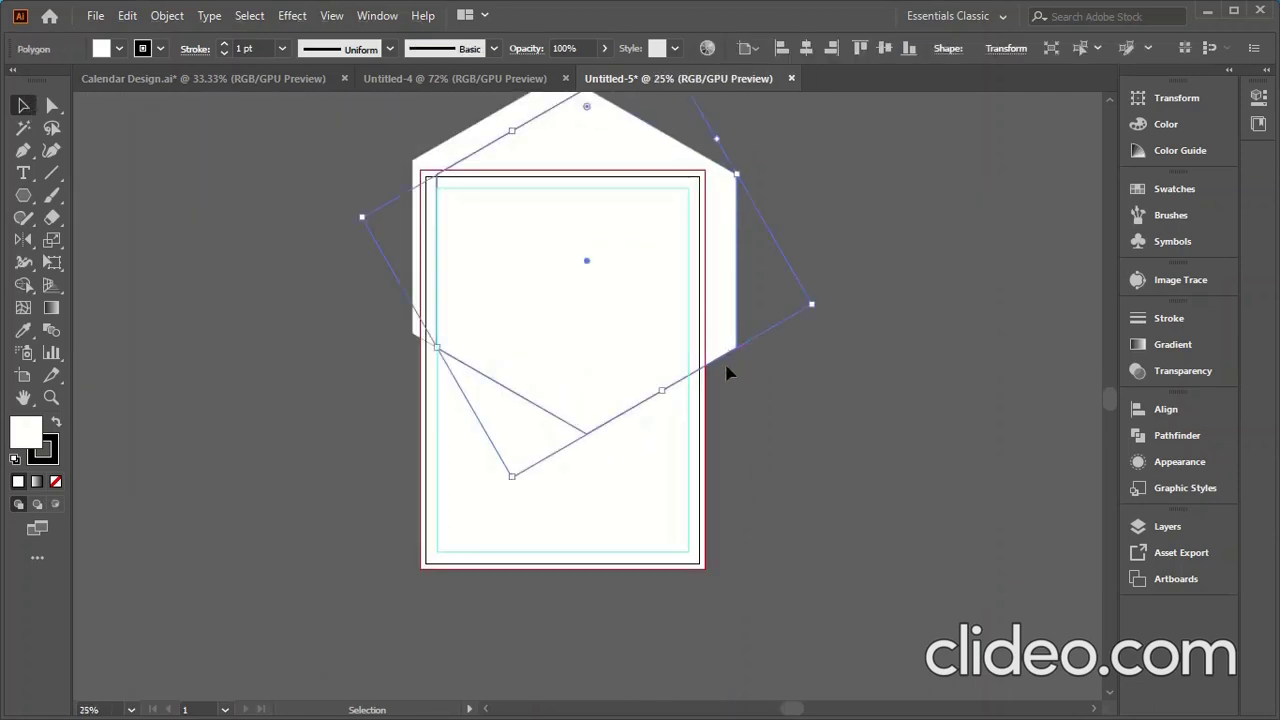
{"action": "left_click_drag", "start_coordinate": [728, 372], "coordinate": [803, 283]}
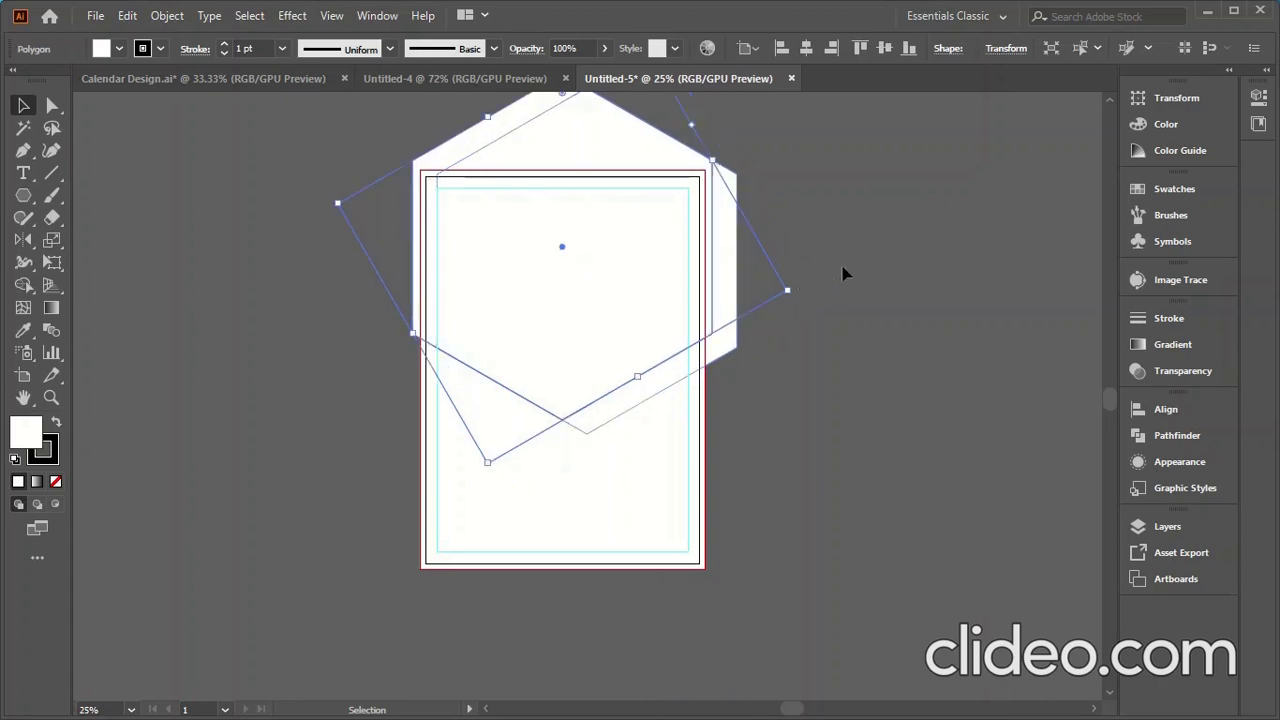
{"action": "left_click", "coordinate": [843, 268]}
{"action": "left_click", "coordinate": [734, 292]}
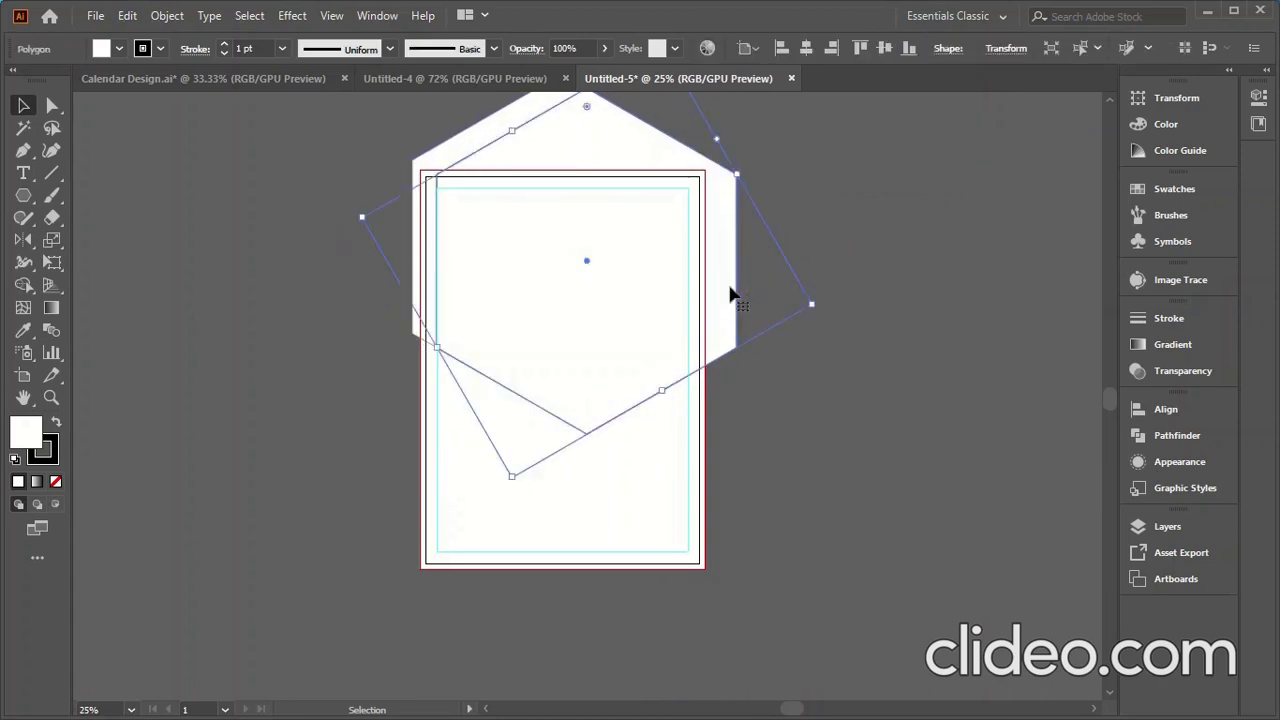
{"action": "left_click", "coordinate": [866, 253]}
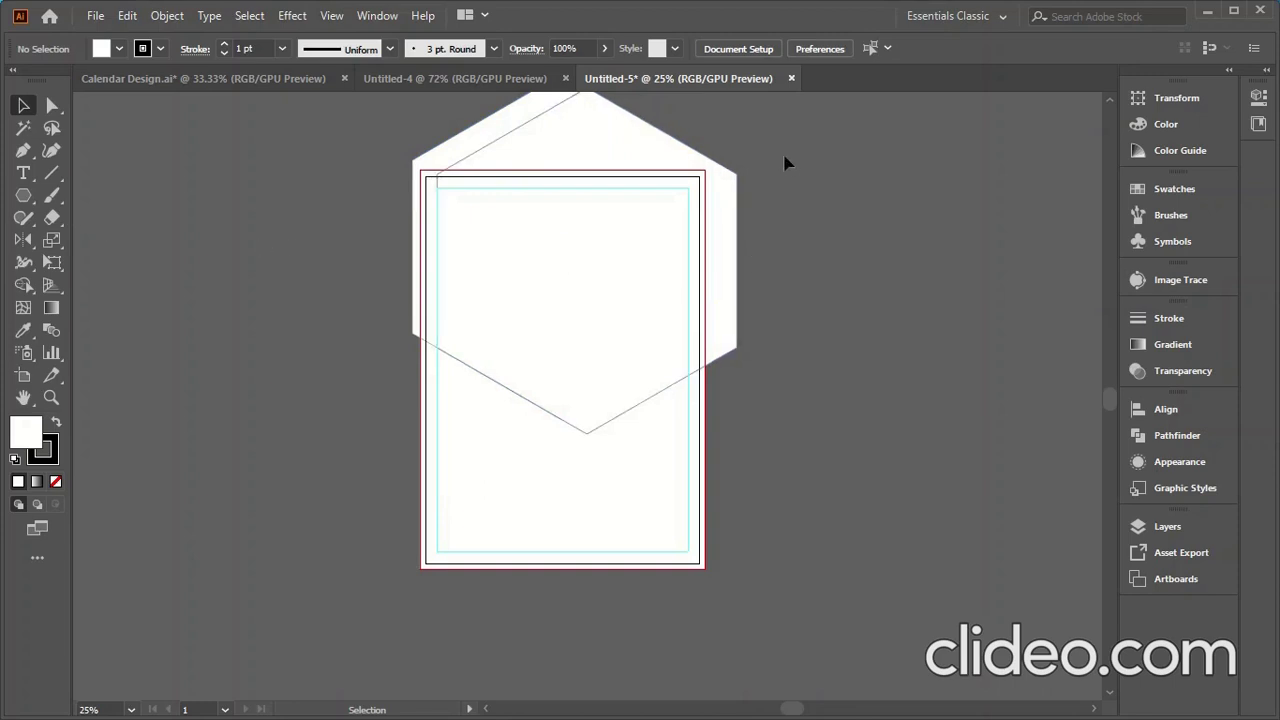
Cut away every hexagon area outside the bleed-sized rectangle using the Shape Builder tool on all three shapes.
{"action": "left_click_drag", "start_coordinate": [787, 161], "coordinate": [85, 509]}
{"action": "left_click", "coordinate": [26, 287]}
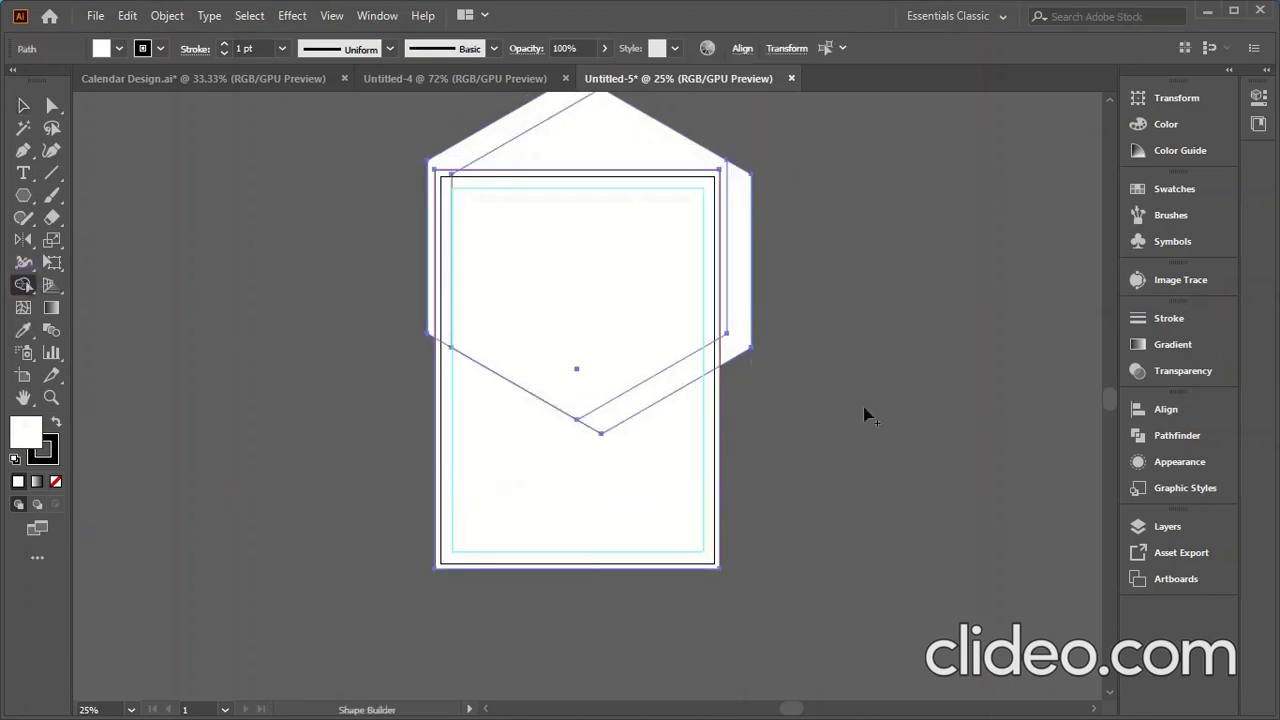
{"action": "left_click", "coordinate": [742, 313], "text": "alt"}
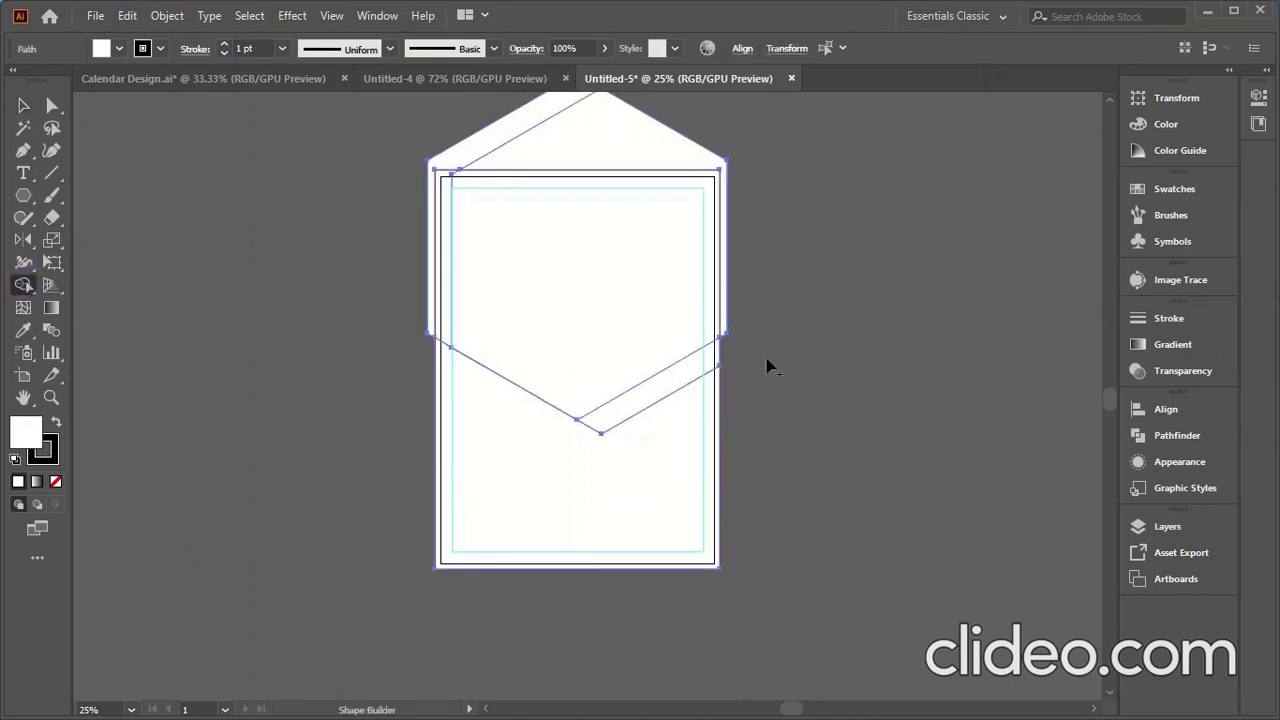
{"action": "scroll", "coordinate": [768, 366], "scroll_direction": "up", "scroll_amount": 2}
{"action": "left_click", "coordinate": [498, 224], "text": "alt"}
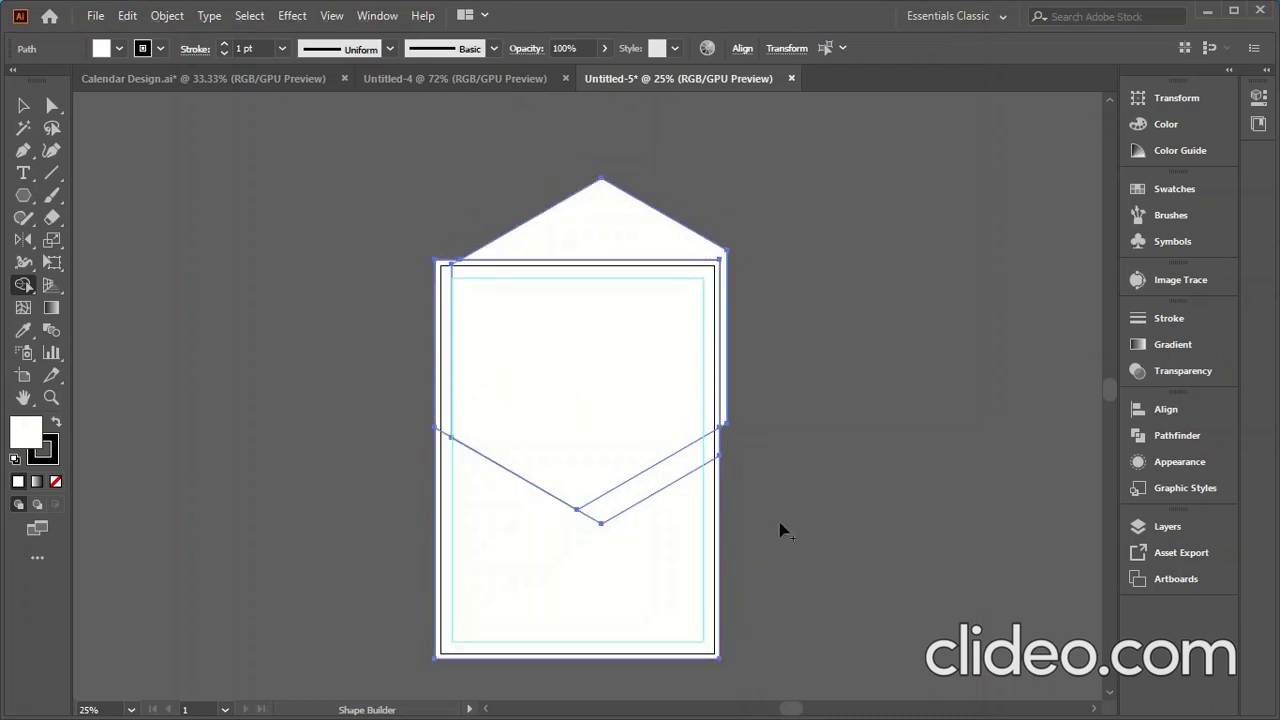
{"action": "scroll", "coordinate": [751, 380], "scroll_direction": "up", "scroll_amount": 1}
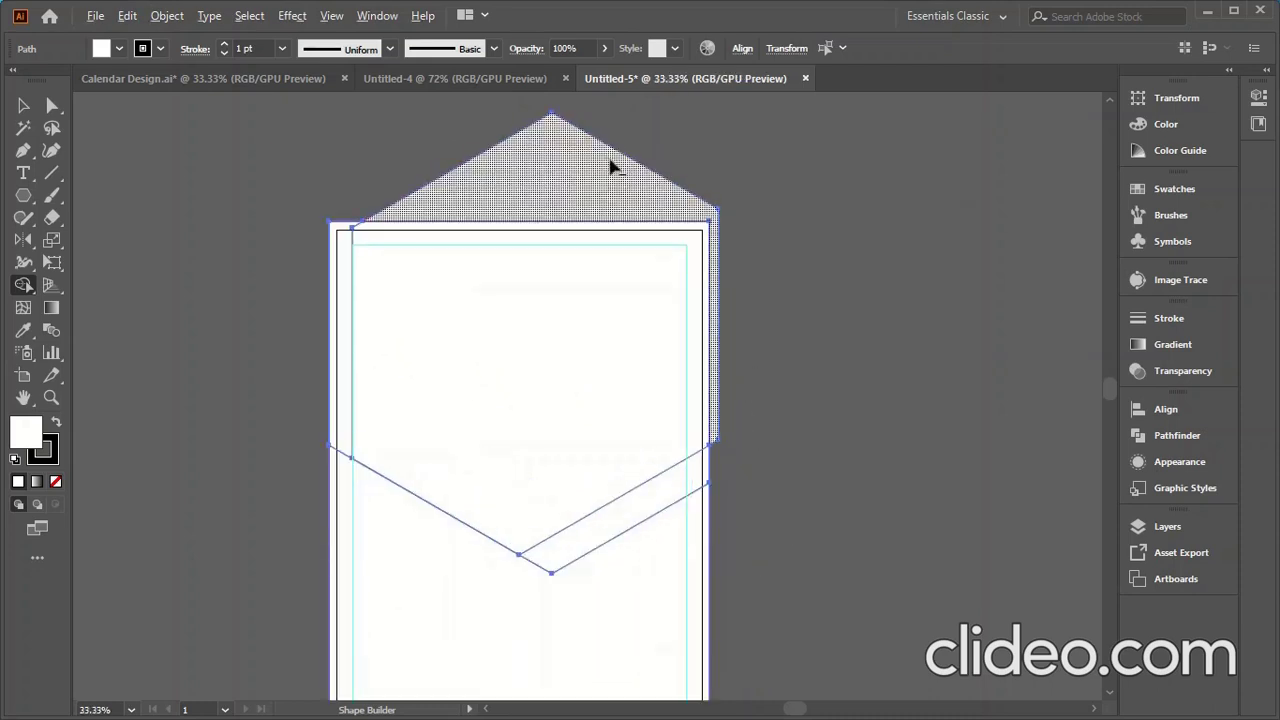
{"action": "left_click", "coordinate": [560, 177], "text": "alt"}
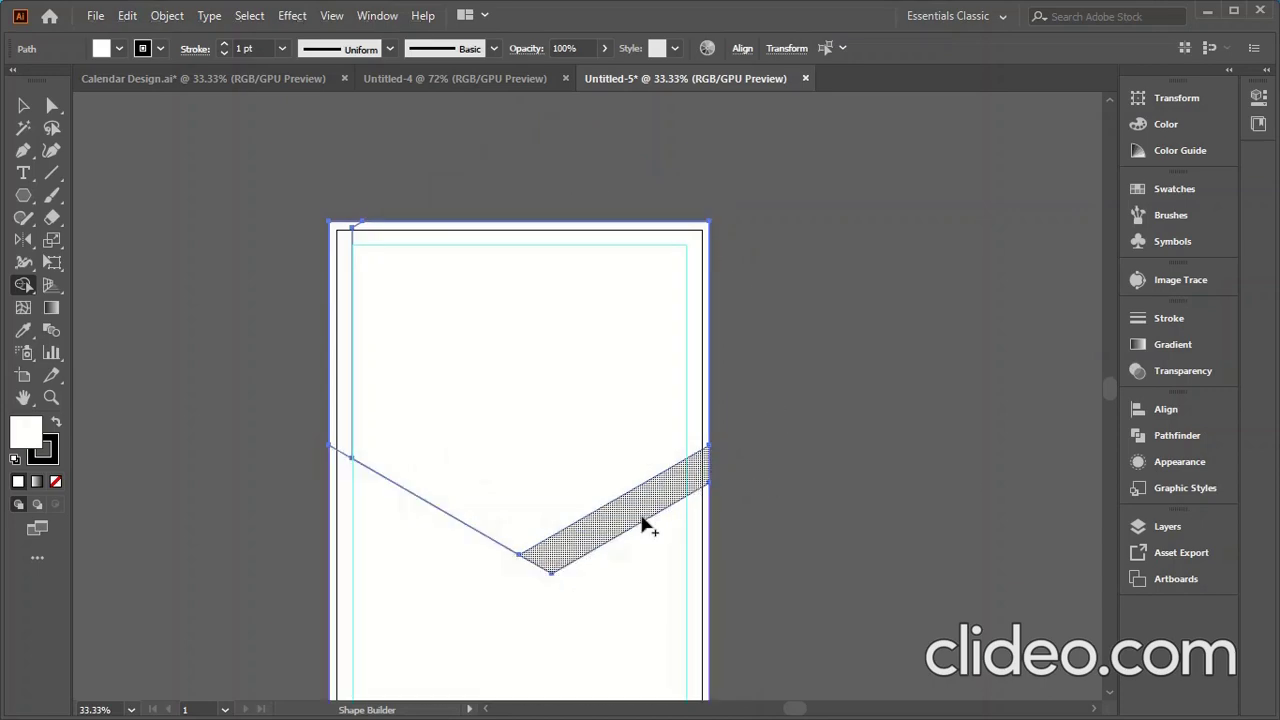
Select the front offset hexagon piece on its own to check its trimmed outline.
{"action": "left_click", "coordinate": [23, 105]}
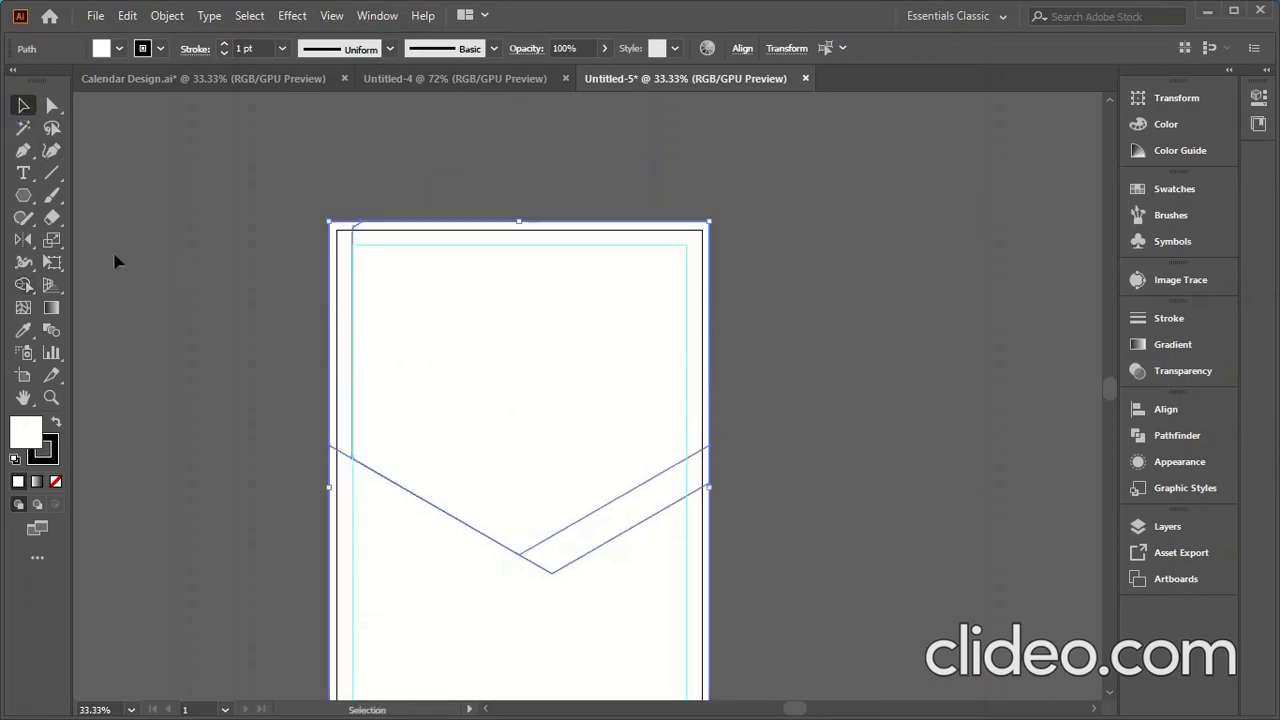
{"action": "left_click", "coordinate": [114, 262]}
{"action": "left_click", "coordinate": [645, 512]}
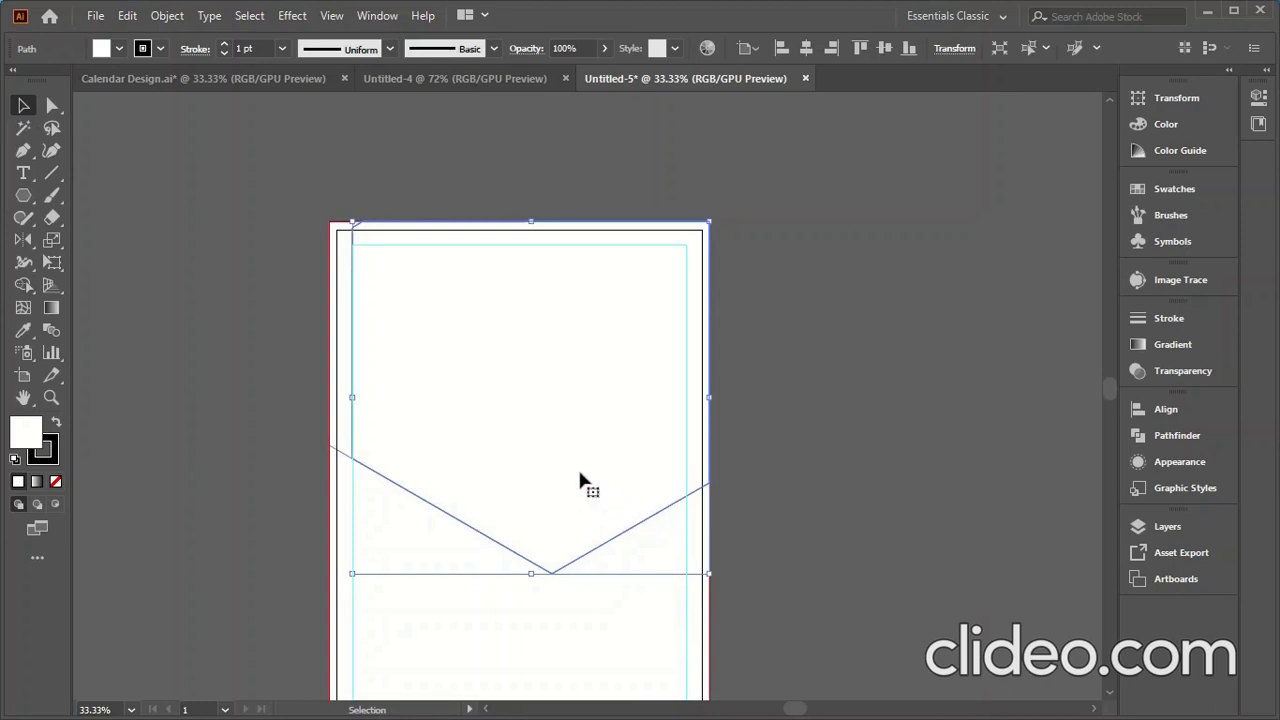
{"action": "left_click", "coordinate": [871, 443]}
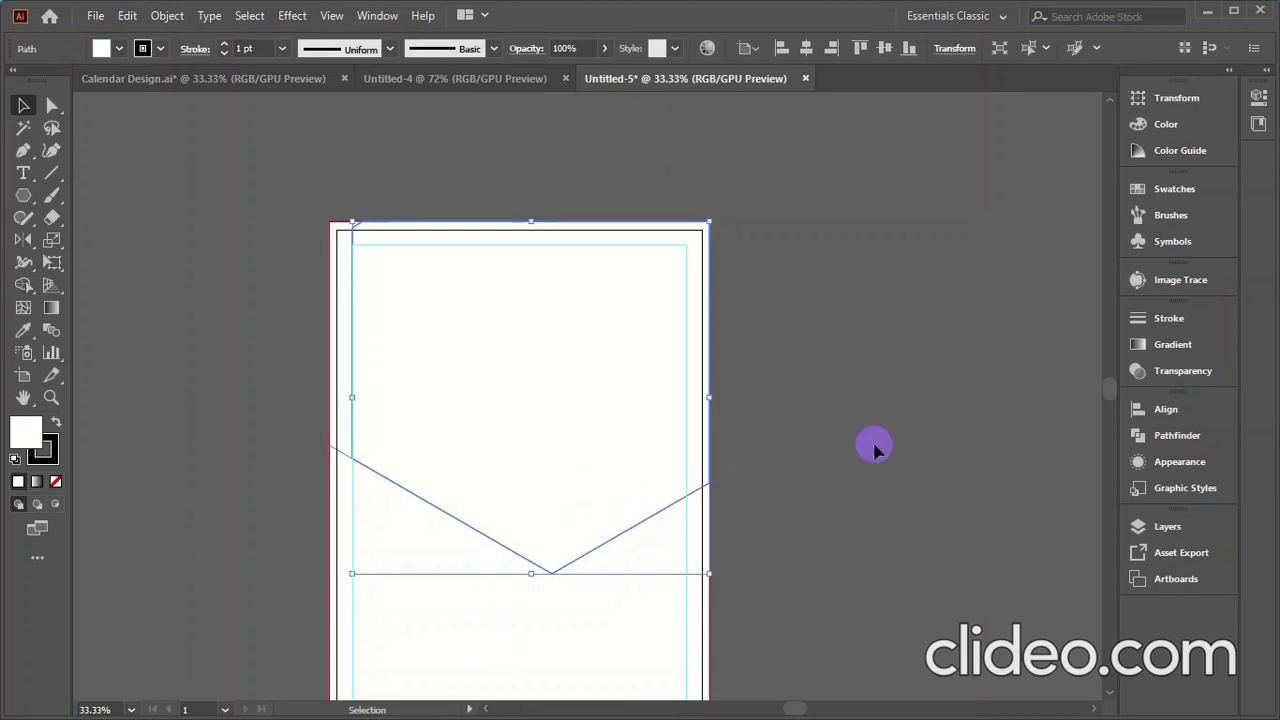
Fill the rear hexagon piece spanning the full page width with crimson red.
{"action": "left_click", "coordinate": [351, 272]}
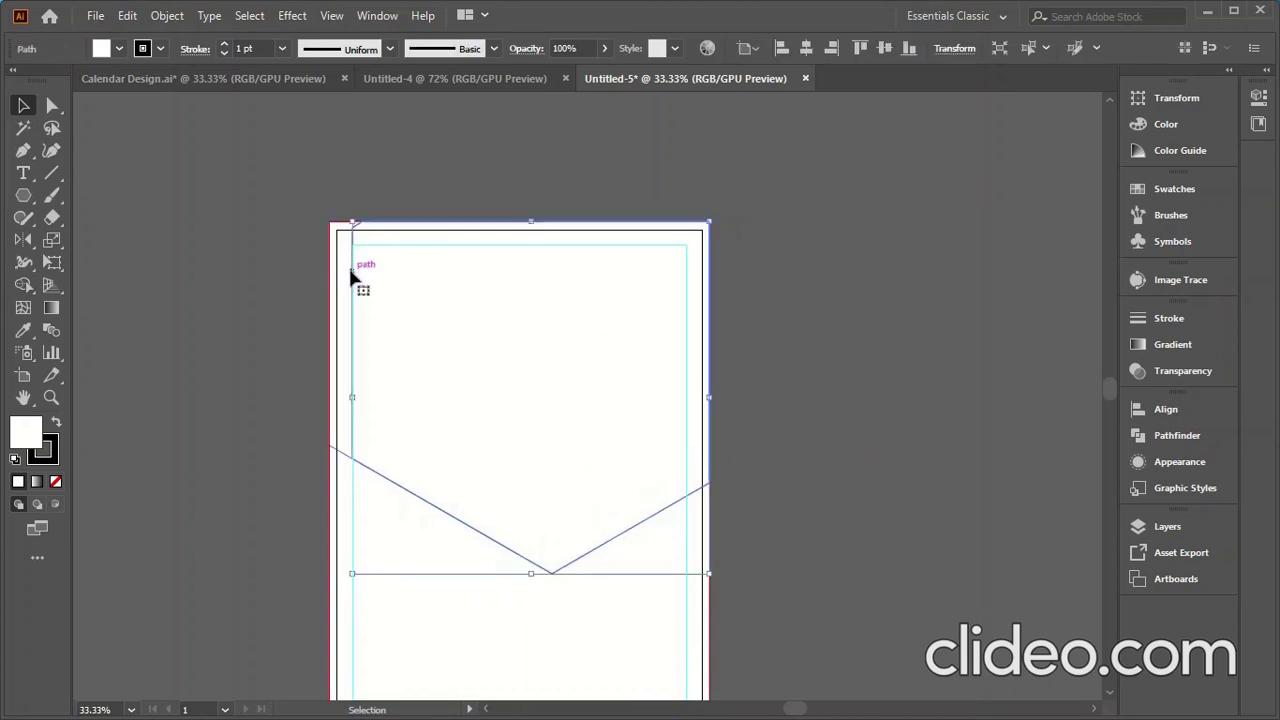
{"action": "left_click_drag", "start_coordinate": [364, 282], "coordinate": [343, 457]}
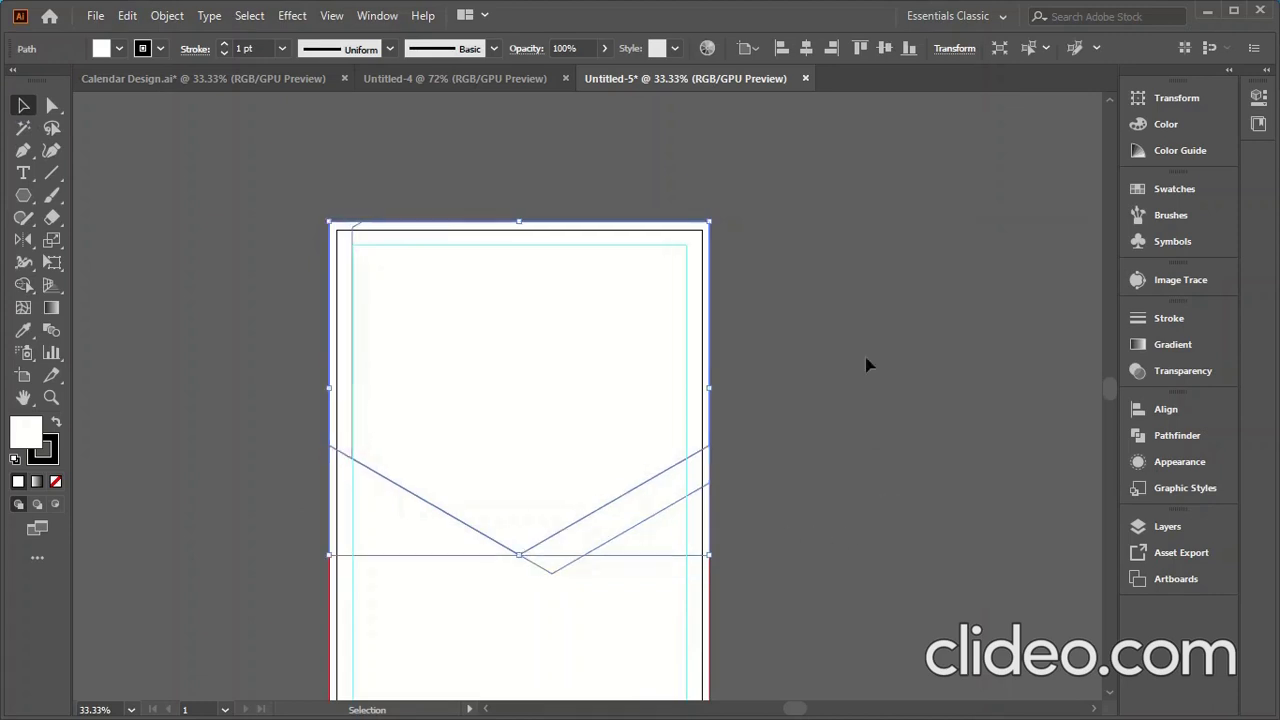
{"action": "scroll", "coordinate": [866, 365], "scroll_direction": "down", "scroll_amount": 3}
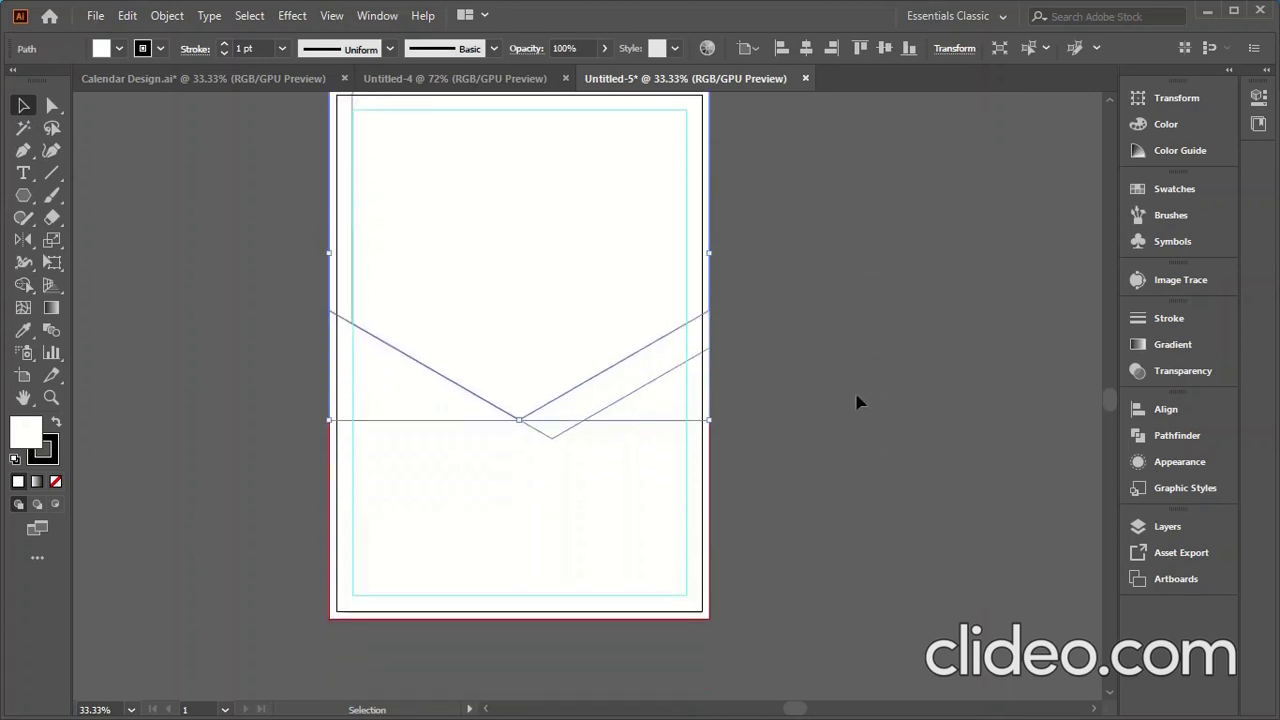
{"action": "double_click", "coordinate": [25, 430]}
{"action": "left_click", "coordinate": [926, 272]}
{"action": "left_click", "coordinate": [1197, 260]}
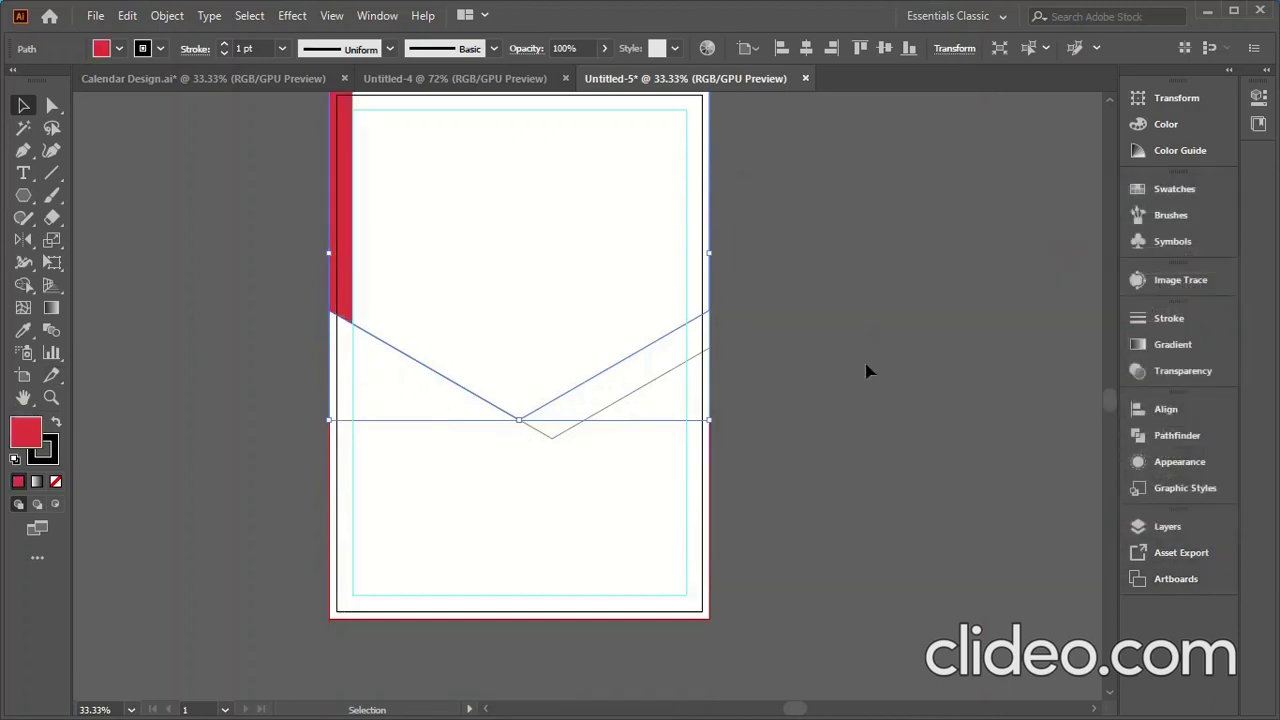
Send the white bleed-sized background to the back of the stacking order.
{"action": "left_click", "coordinate": [843, 400]}
{"action": "left_click", "coordinate": [495, 528]}
{"action": "right_click", "coordinate": [465, 523]}
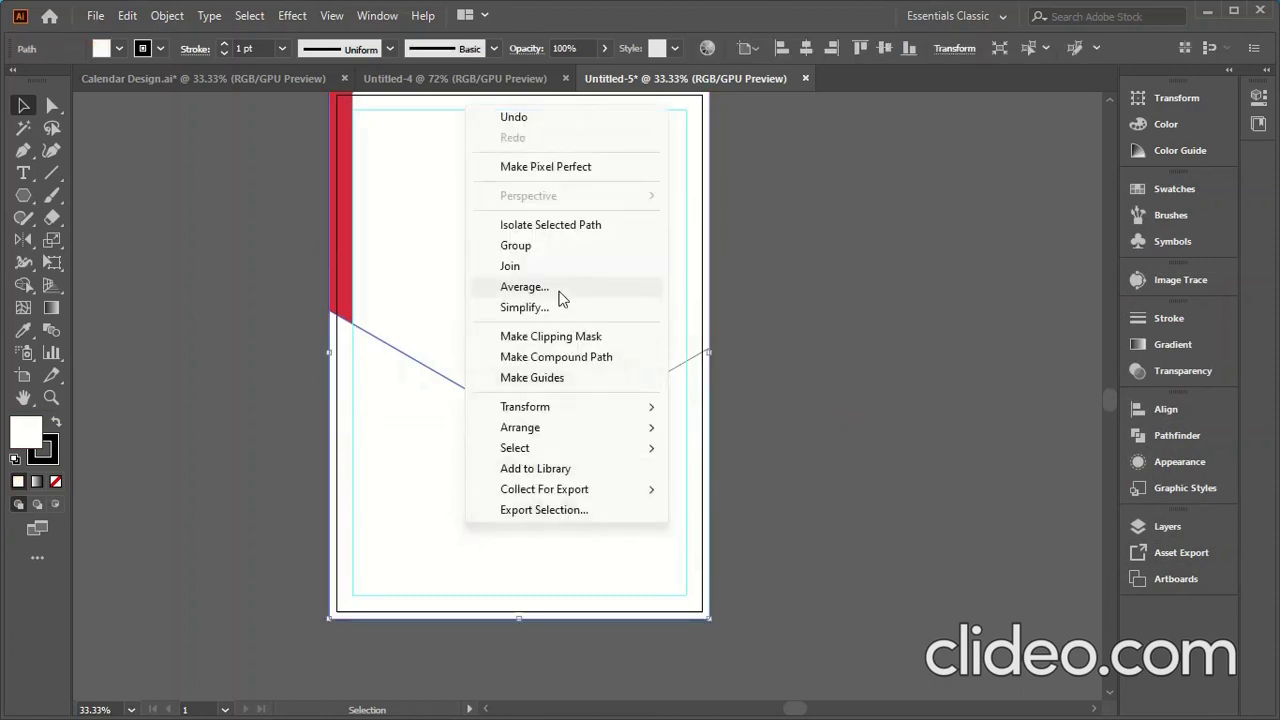
{"action": "mouse_move", "coordinate": [525, 430]}
{"action": "left_click", "coordinate": [751, 490]}
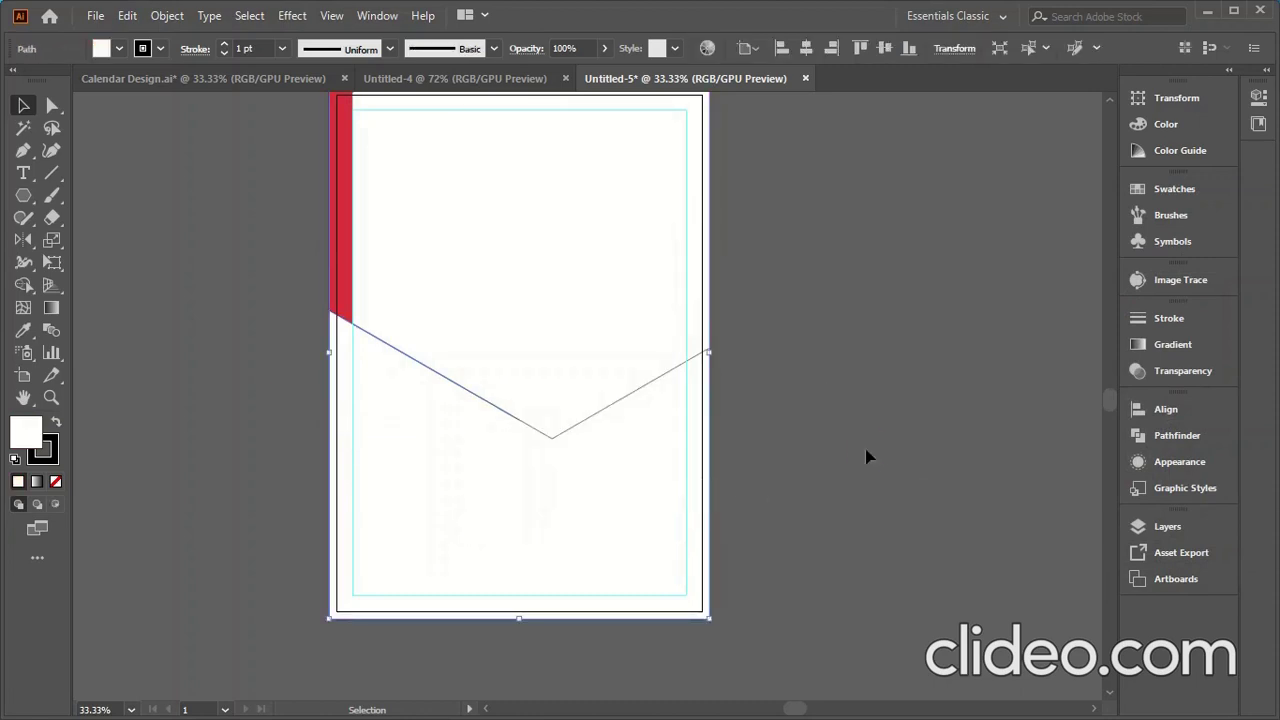
Send the white offset hexagon to the back so the red hexagon lies in front of it.
{"action": "left_click", "coordinate": [594, 320]}
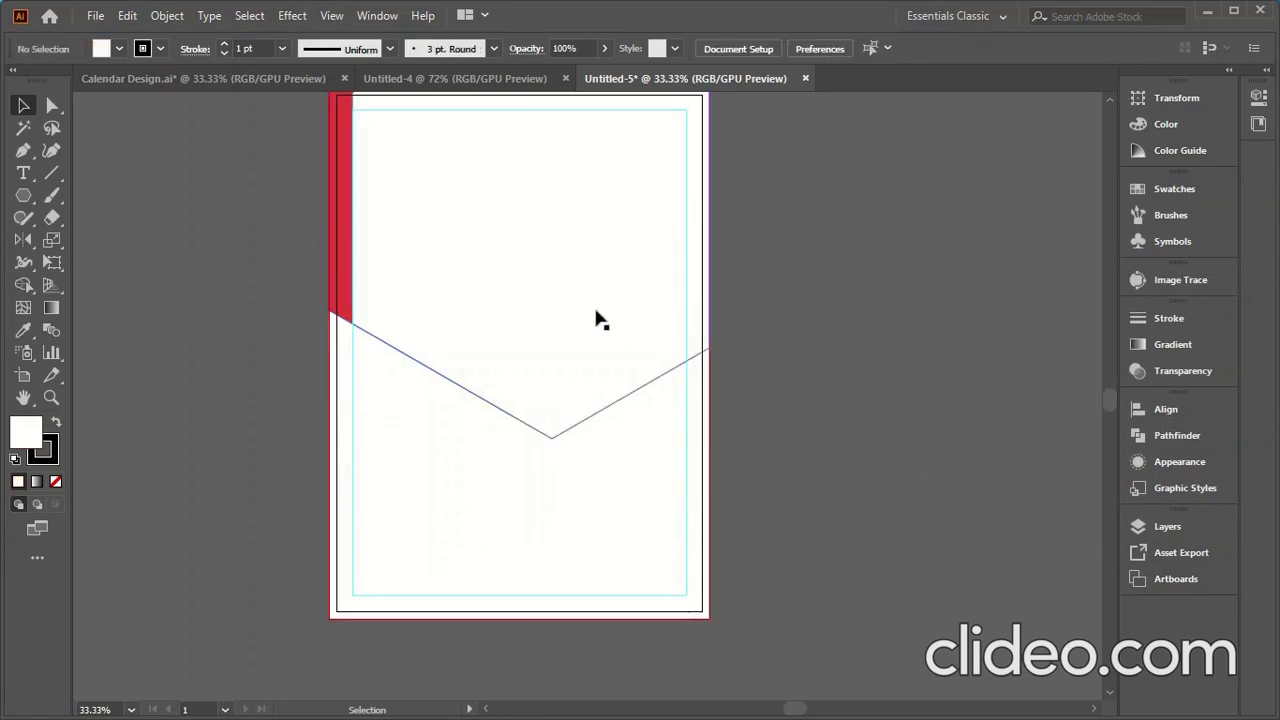
{"action": "right_click", "coordinate": [503, 268]}
{"action": "mouse_move", "coordinate": [581, 561]}
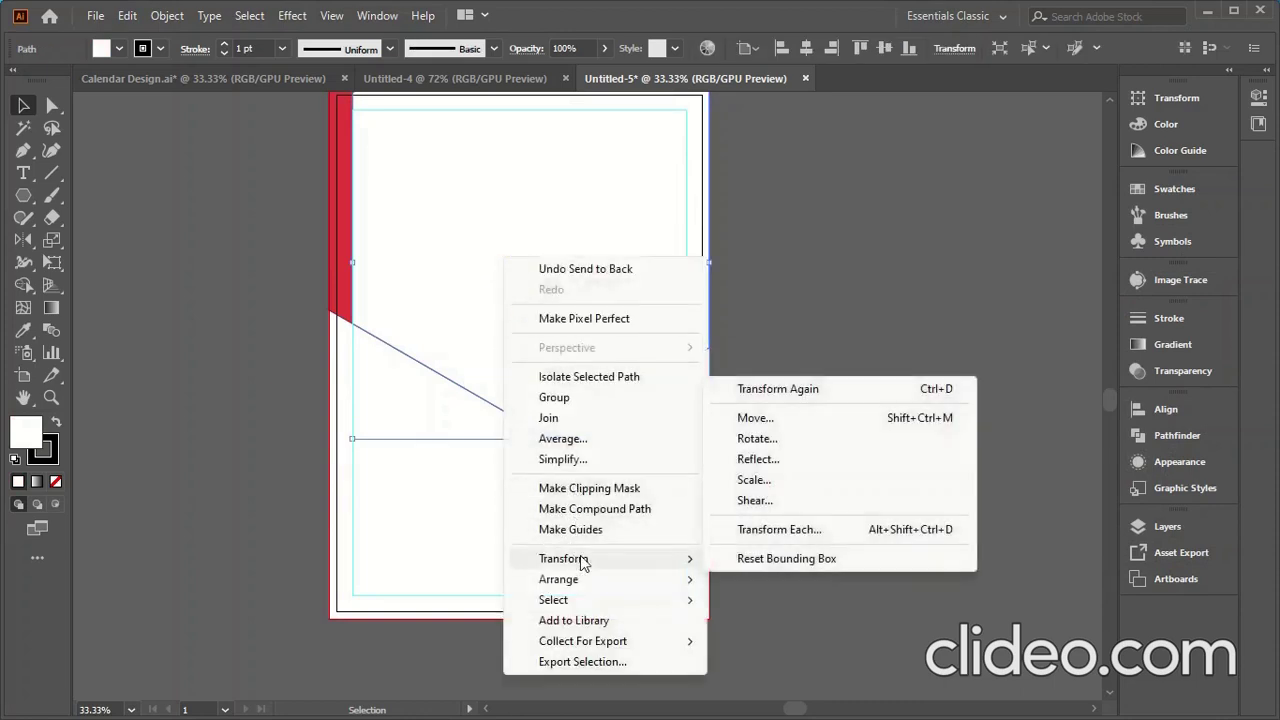
{"action": "mouse_move", "coordinate": [612, 578]}
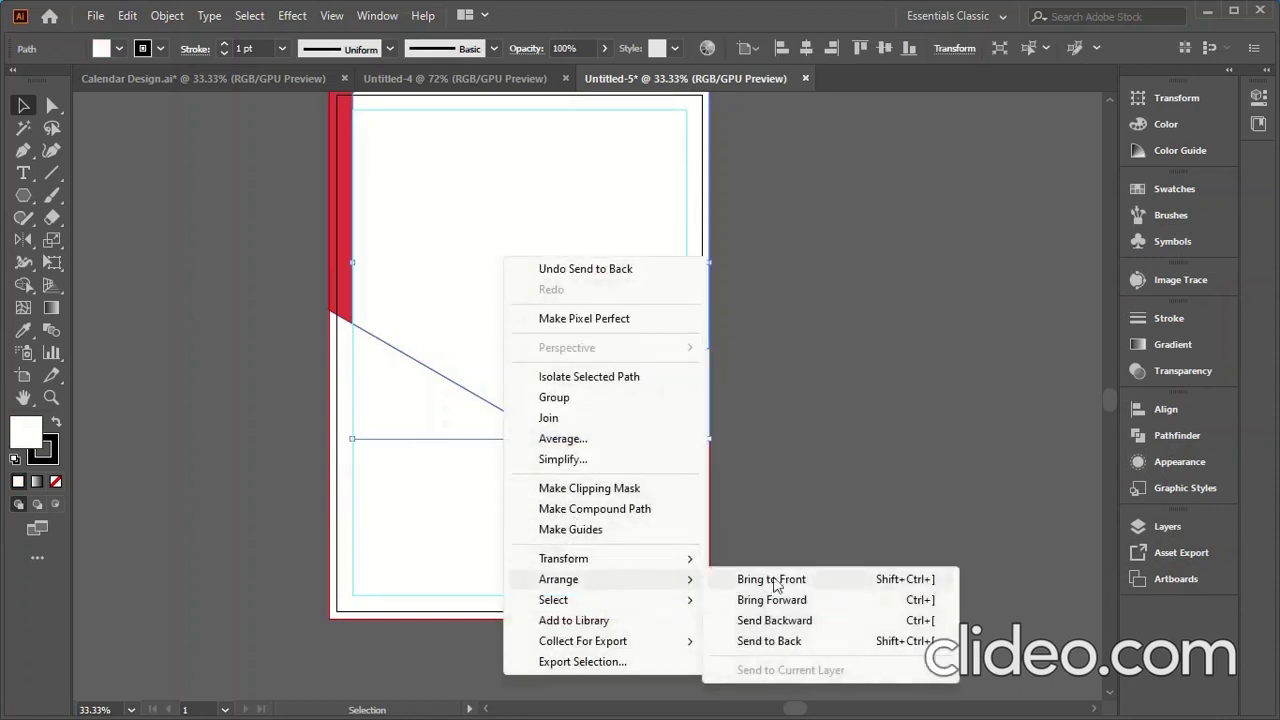
{"action": "left_click", "coordinate": [770, 641]}
{"action": "left_click", "coordinate": [829, 434]}
{"action": "key", "text": "ctrl+minus"}
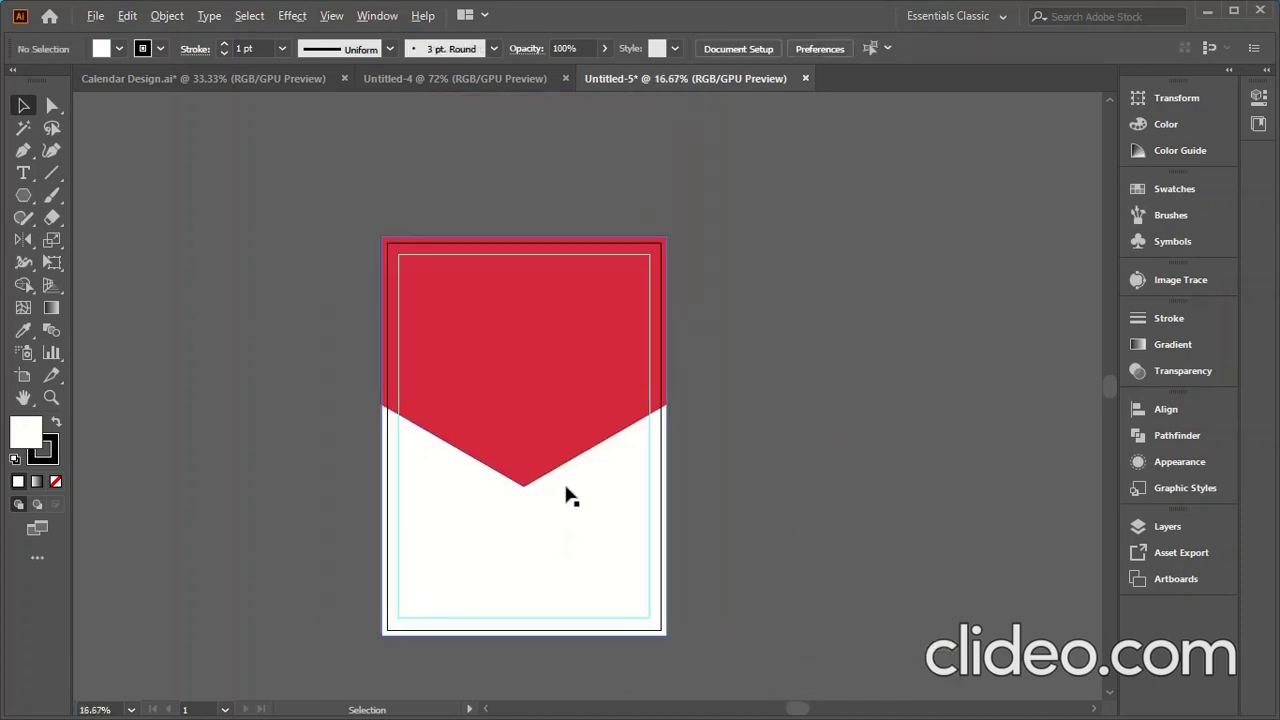
{"action": "key", "text": "ctrl+plus"}
Send the white background to the back, behind both hexagons.
{"action": "left_click", "coordinate": [437, 343]}
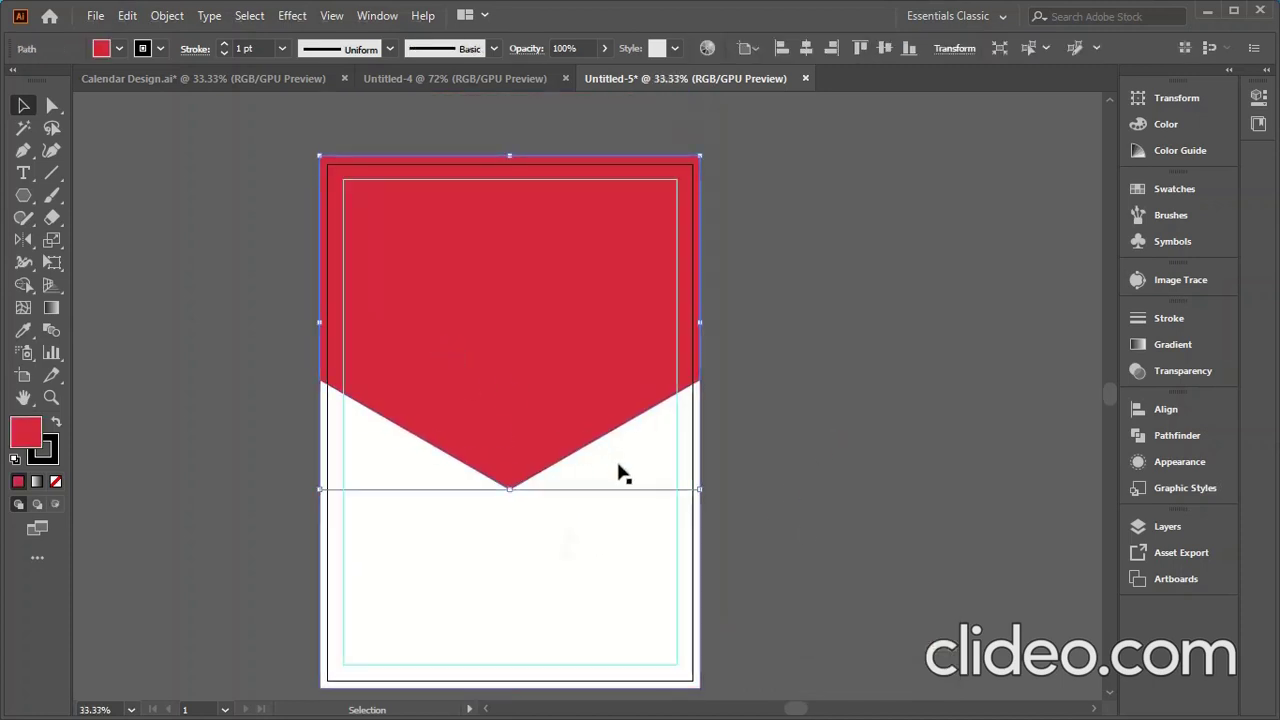
{"action": "left_click", "coordinate": [405, 574]}
{"action": "right_click", "coordinate": [405, 574]}
{"action": "mouse_move", "coordinate": [588, 477]}
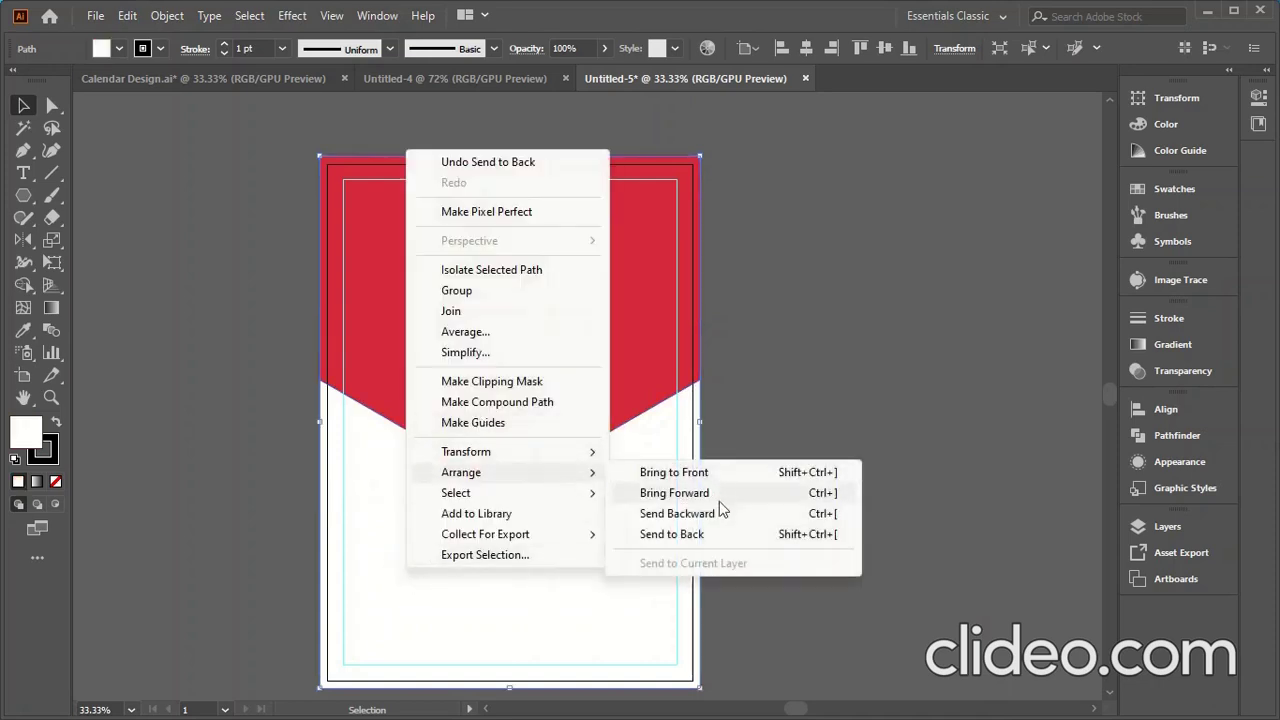
{"action": "left_click", "coordinate": [678, 534]}
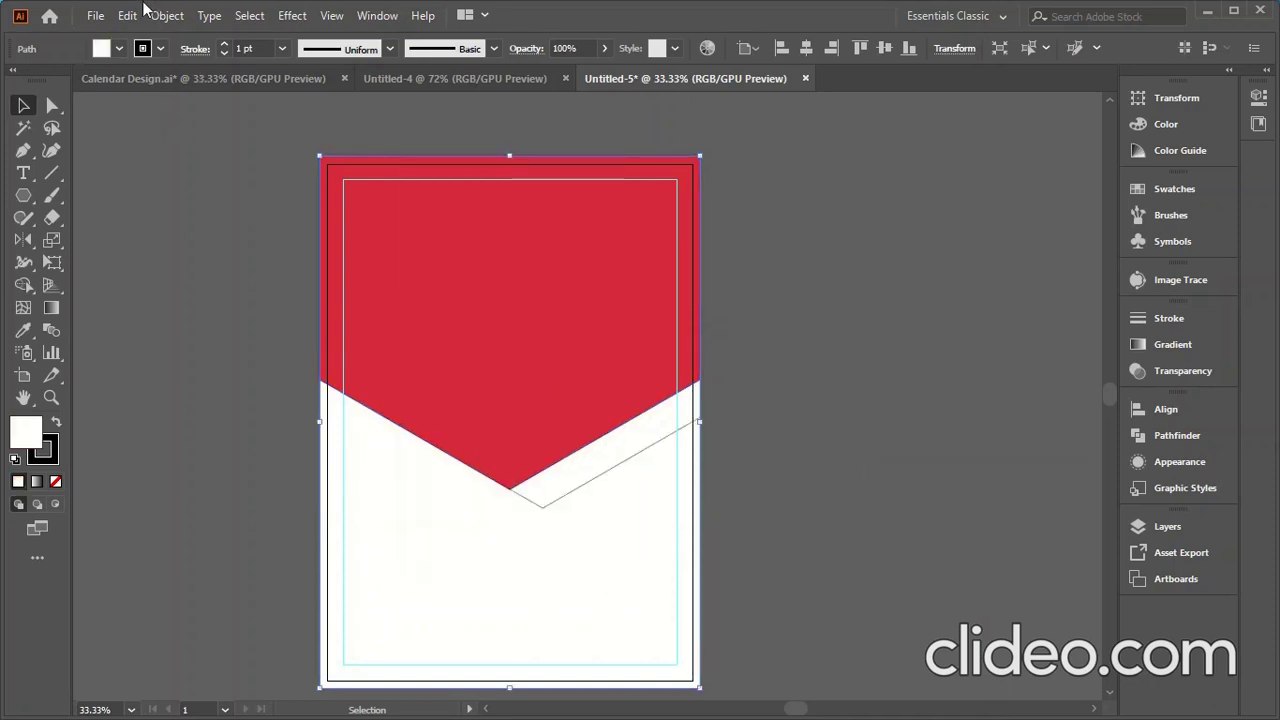
Lock the white background in place.
{"action": "left_click", "coordinate": [160, 15]}
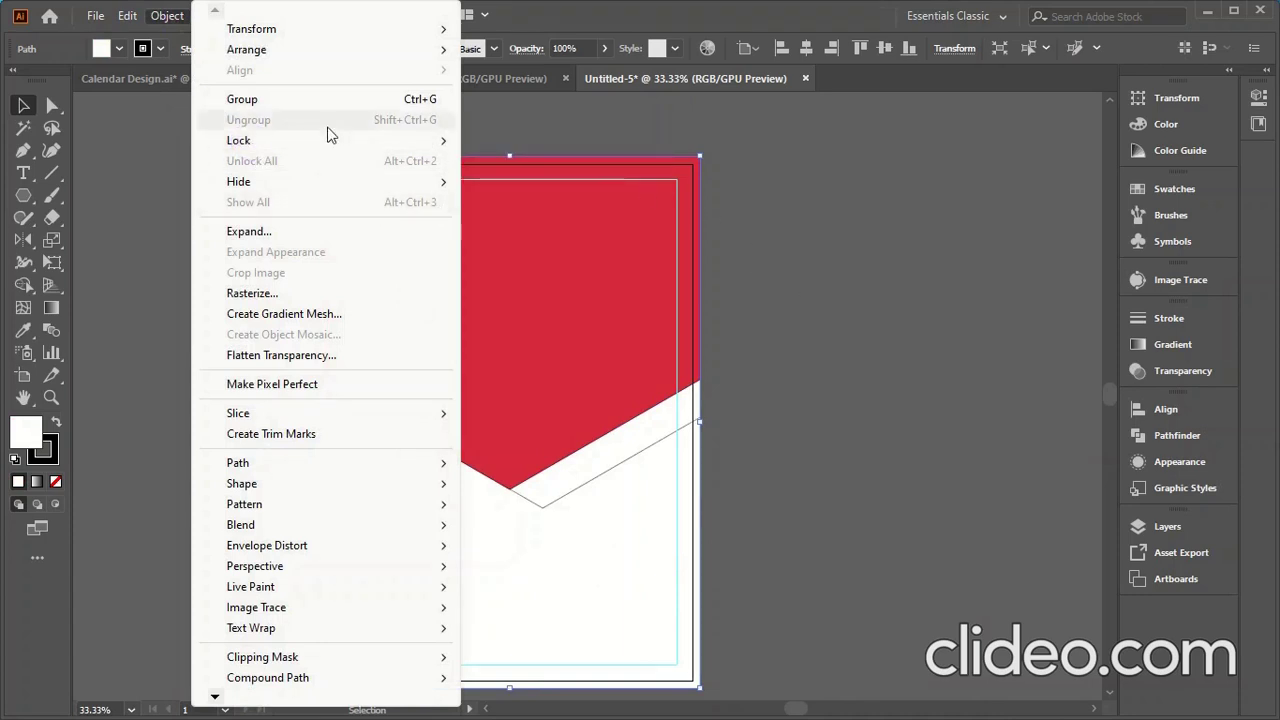
{"action": "mouse_move", "coordinate": [330, 140]}
{"action": "left_click", "coordinate": [504, 140]}
{"action": "left_click", "coordinate": [497, 362]}
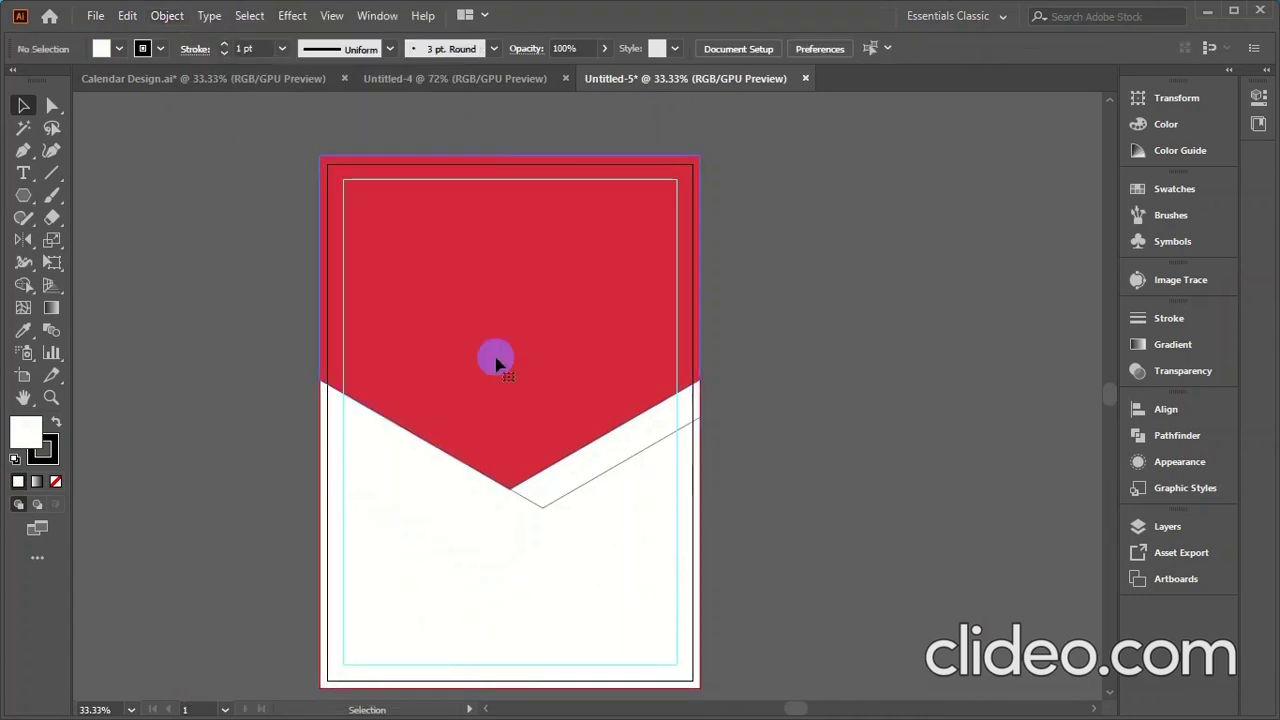
{"action": "left_click", "coordinate": [95, 15]}
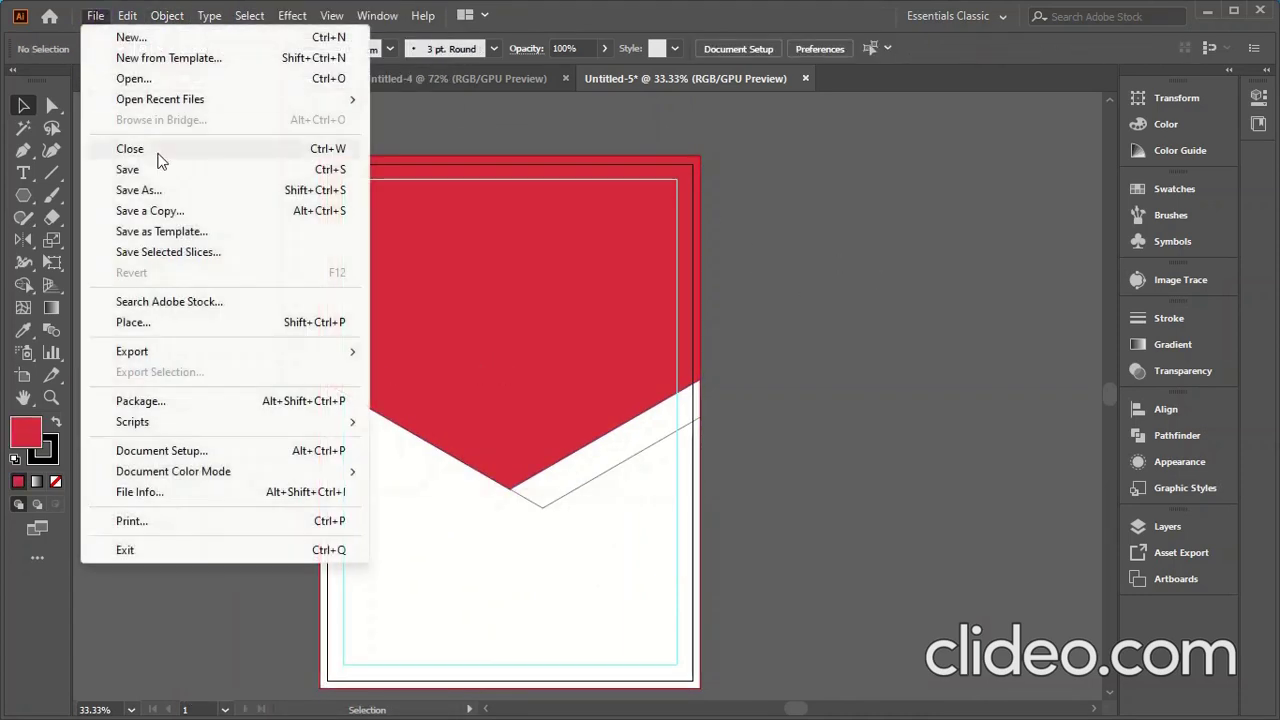
{"action": "left_click", "coordinate": [786, 397]}
Fill the offset hexagon behind the red one with turquoise green, #19F4BB.
{"action": "left_click", "coordinate": [618, 448]}
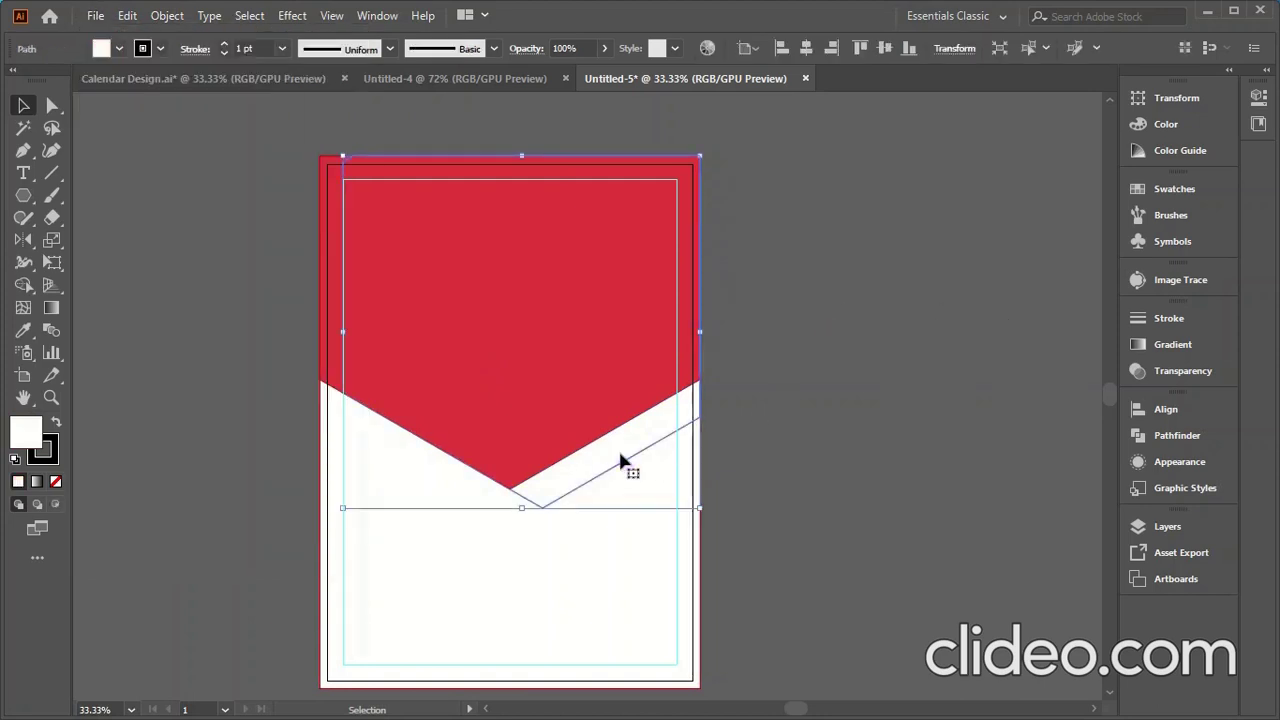
{"action": "double_click", "coordinate": [25, 431]}
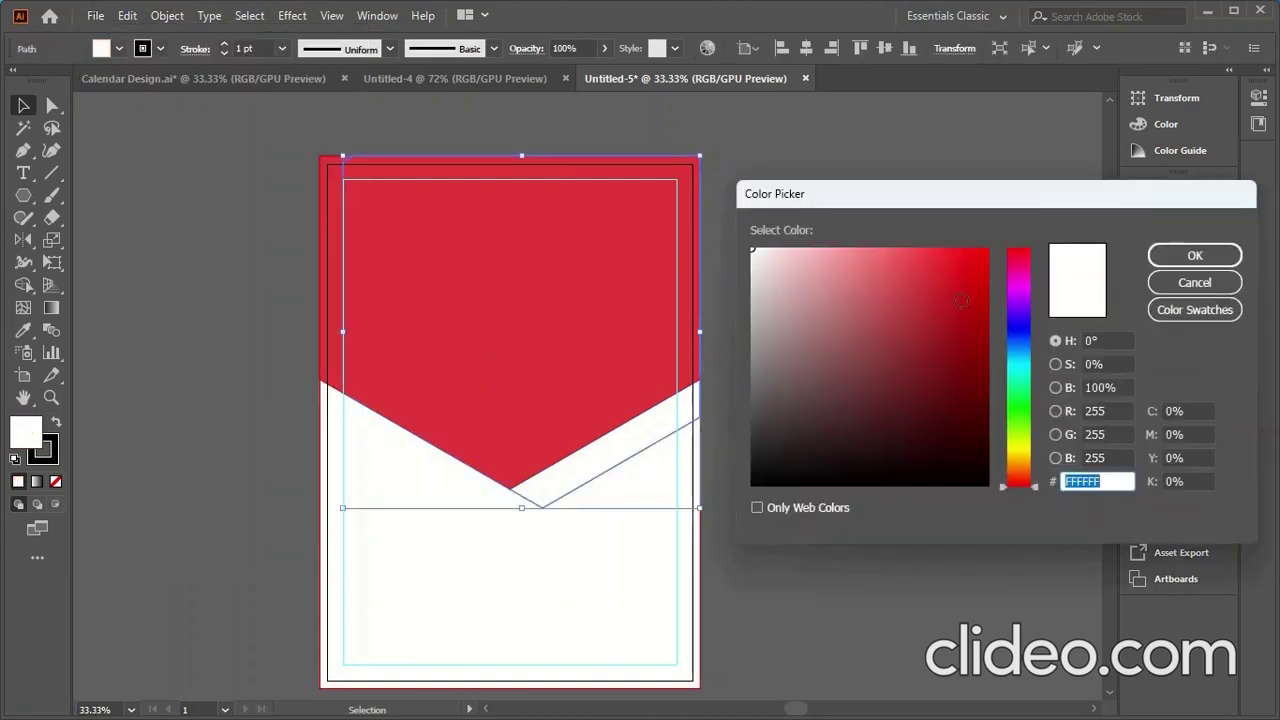
{"action": "left_click", "coordinate": [1012, 378]}
{"action": "left_click", "coordinate": [967, 256]}
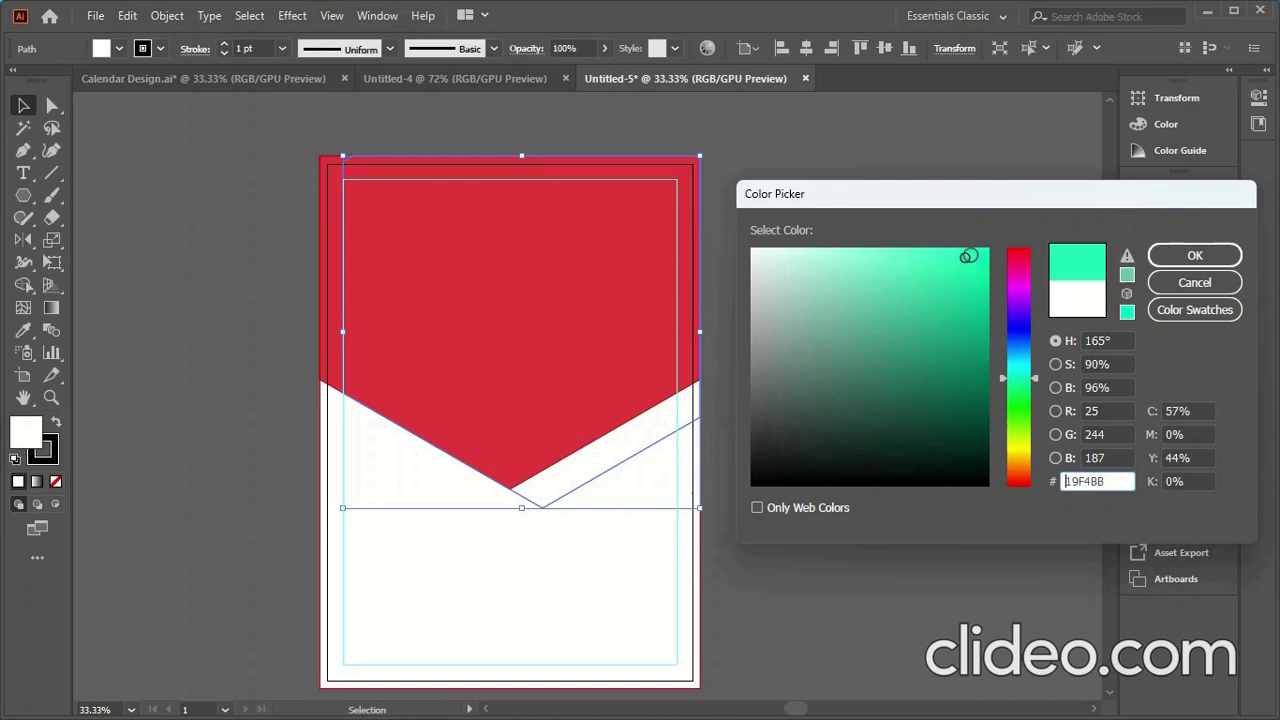
{"action": "left_click", "coordinate": [1194, 255]}
{"action": "left_click", "coordinate": [795, 458]}
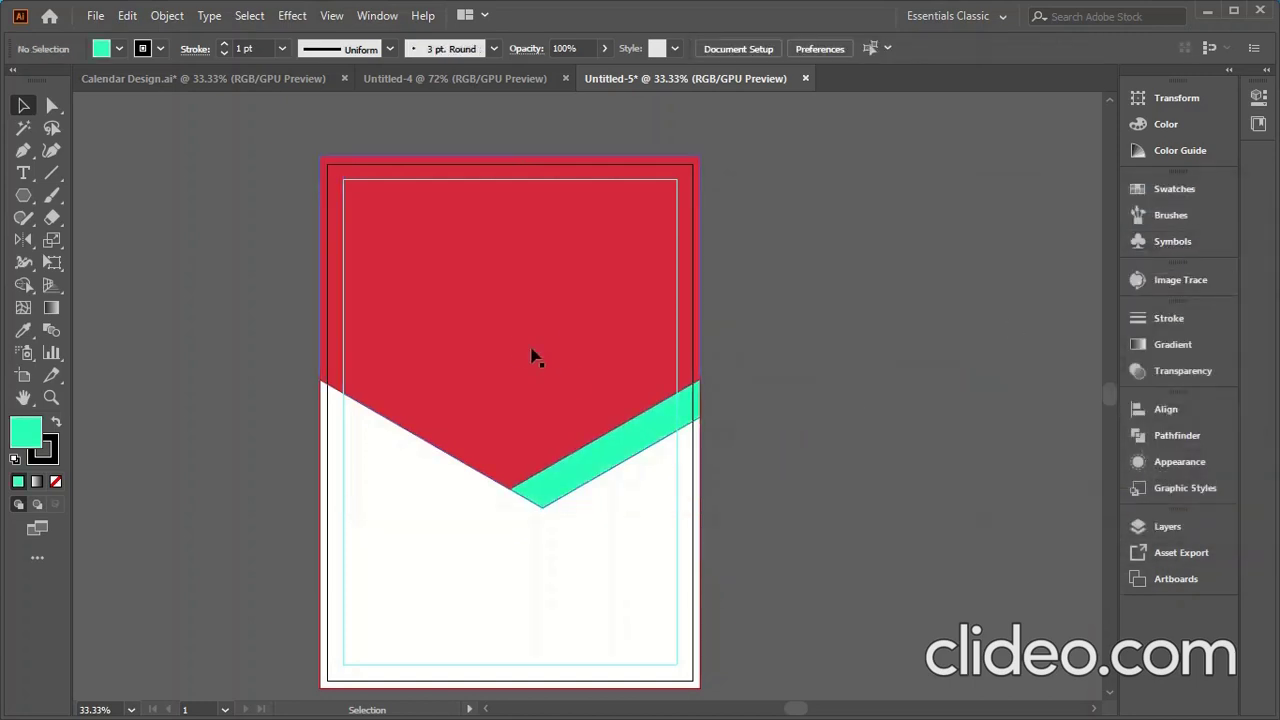
Lock the turquoise offset hexagon in place.
{"action": "left_click", "coordinate": [531, 357]}
{"action": "left_click", "coordinate": [608, 450]}
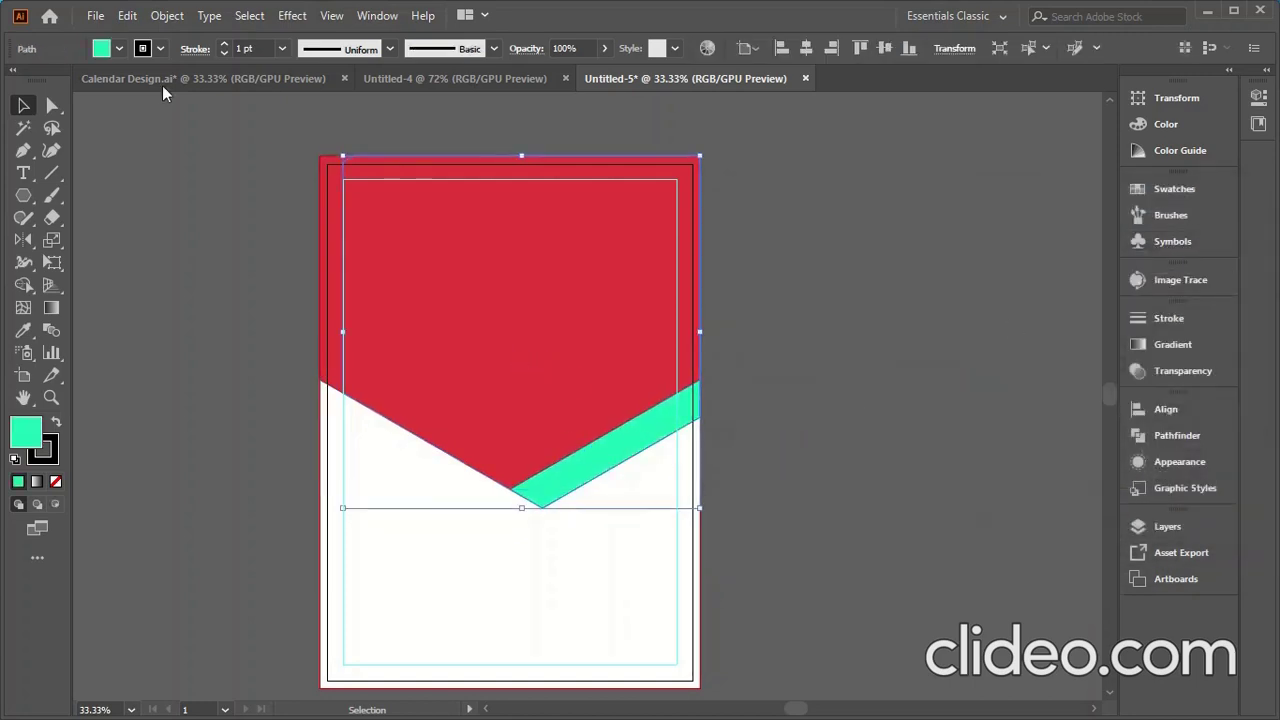
{"action": "left_click", "coordinate": [166, 15]}
{"action": "mouse_move", "coordinate": [238, 141]}
{"action": "left_click", "coordinate": [500, 138]}
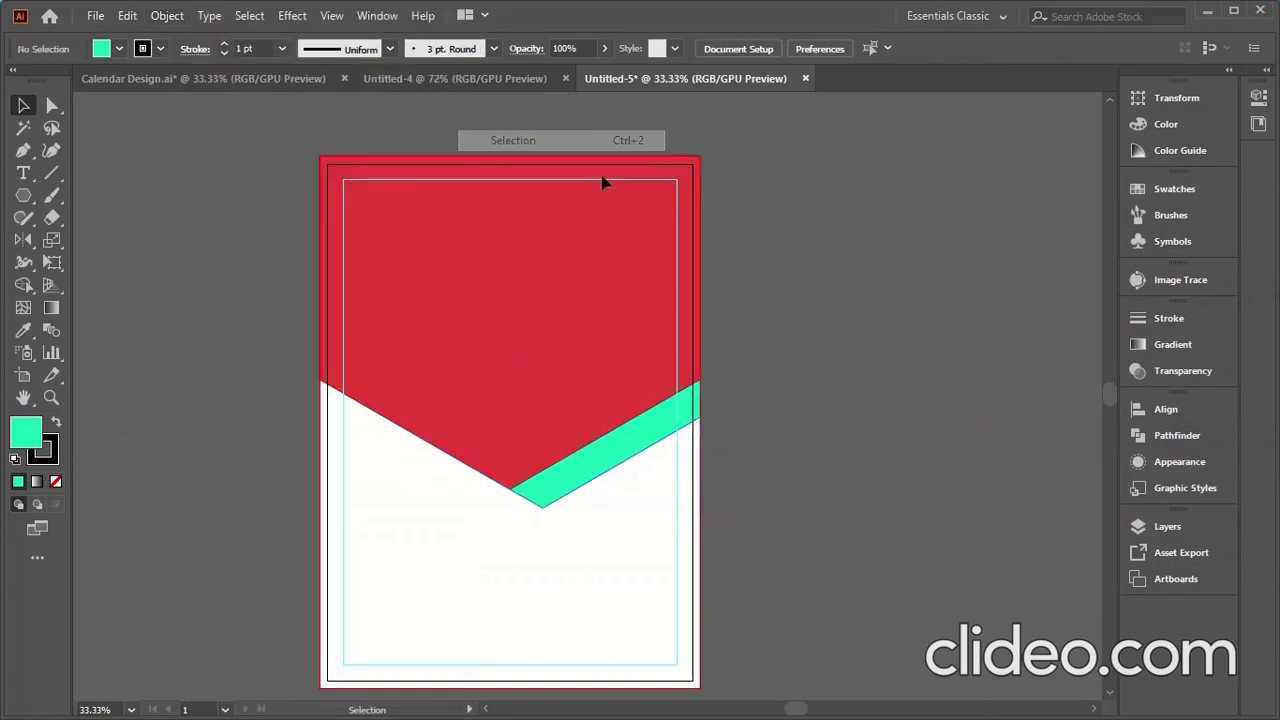
Place the landscape photo hd-a5u9zq0a0ymy2dug from the Stationery folder and move it over the page.
{"action": "left_click", "coordinate": [432, 320]}
{"action": "left_click", "coordinate": [242, 336]}
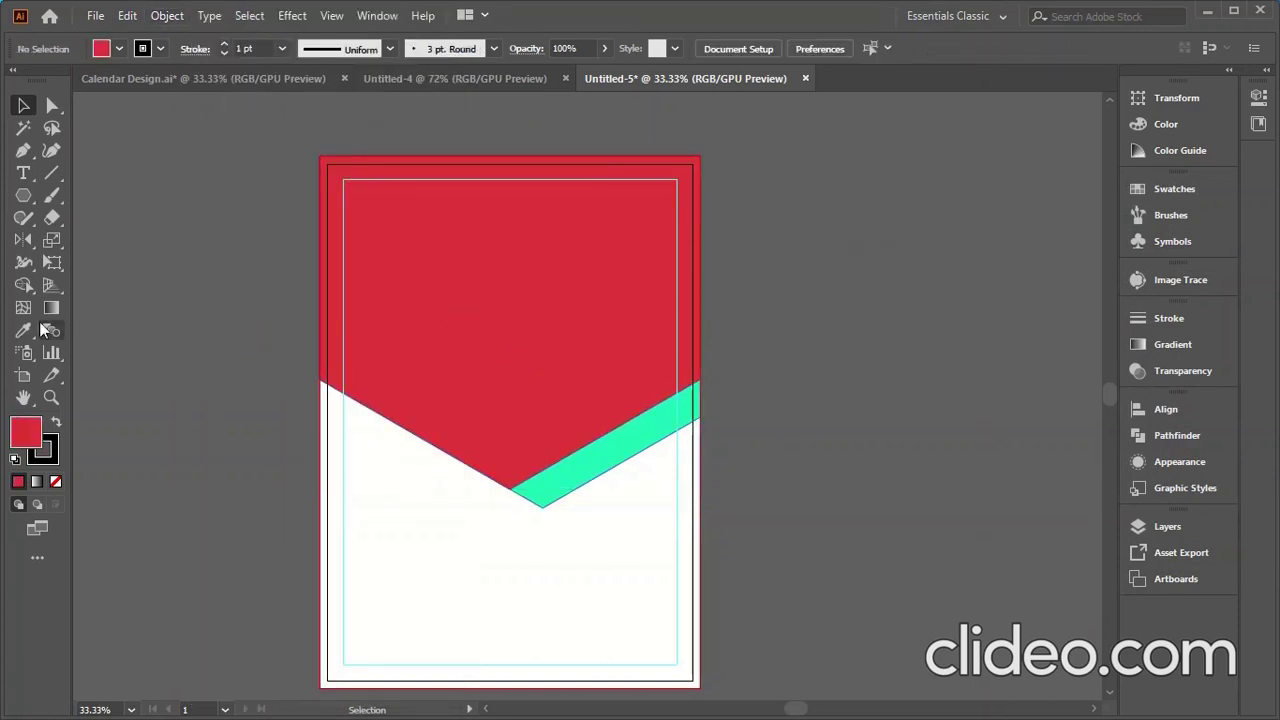
{"action": "left_click", "coordinate": [95, 15]}
{"action": "left_click", "coordinate": [133, 322]}
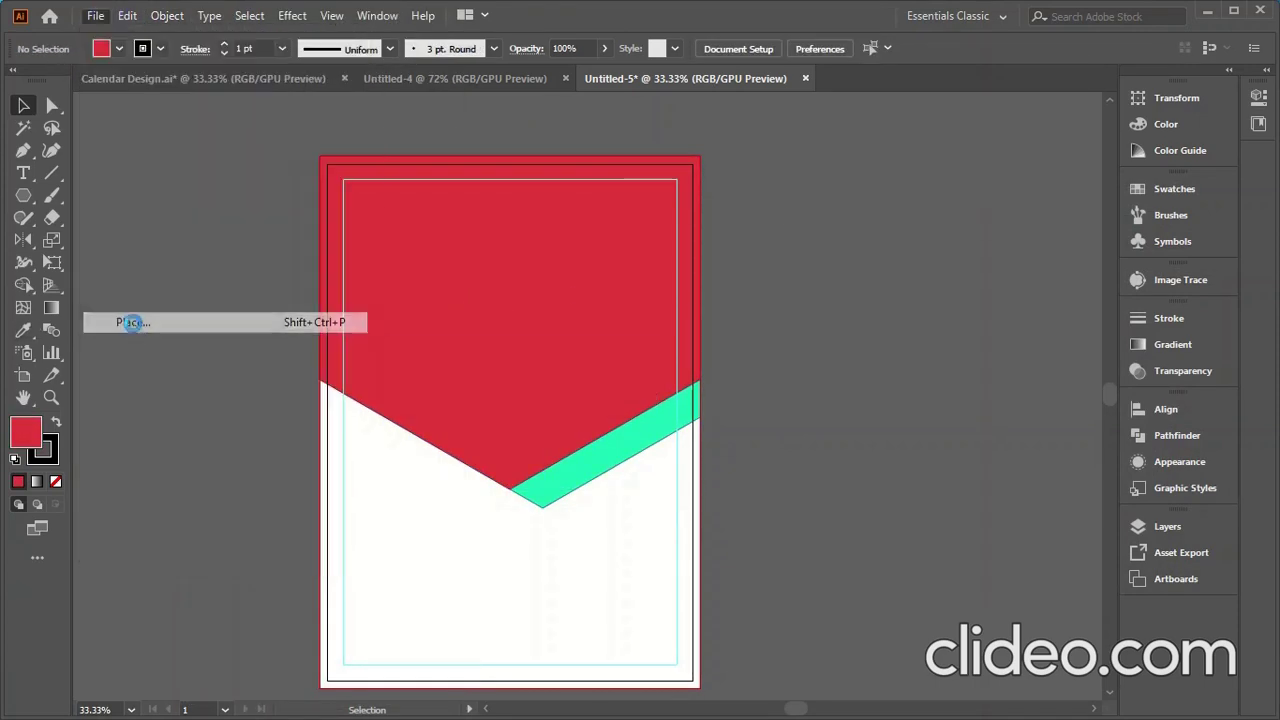
{"action": "scroll", "coordinate": [548, 364], "scroll_direction": "down", "scroll_amount": 5}
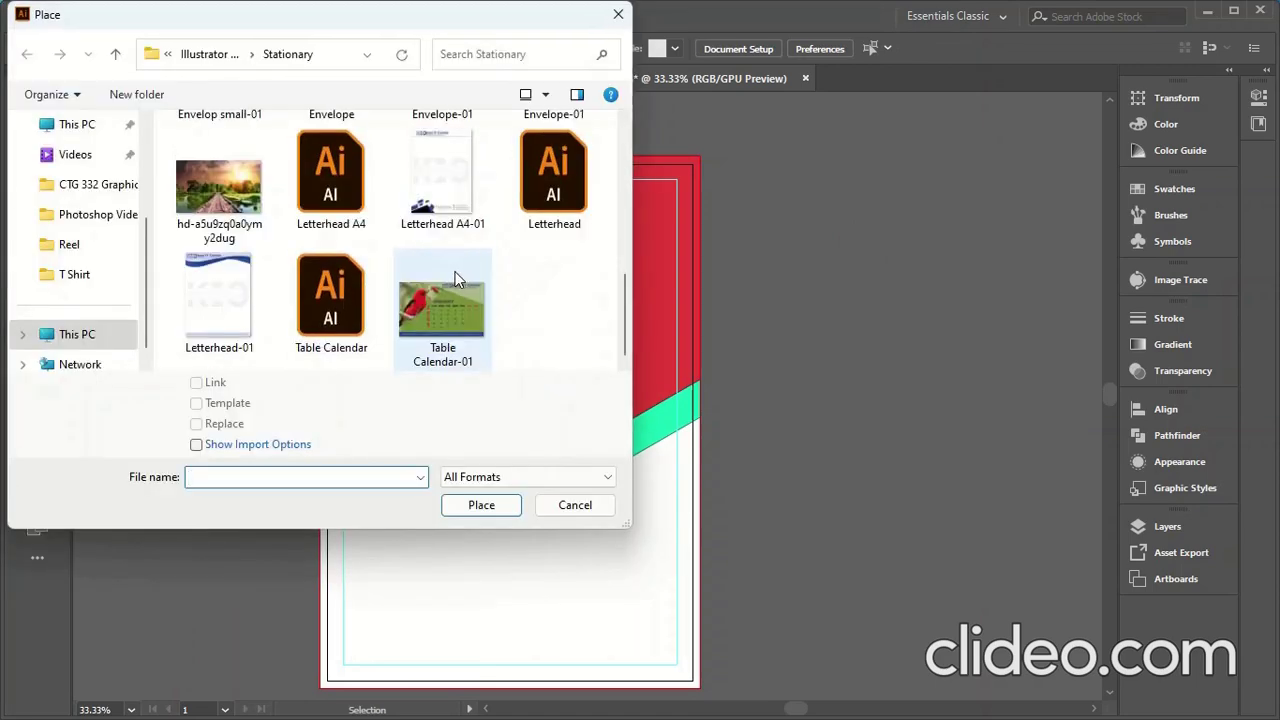
{"action": "left_click", "coordinate": [219, 188]}
{"action": "left_click", "coordinate": [451, 509]}
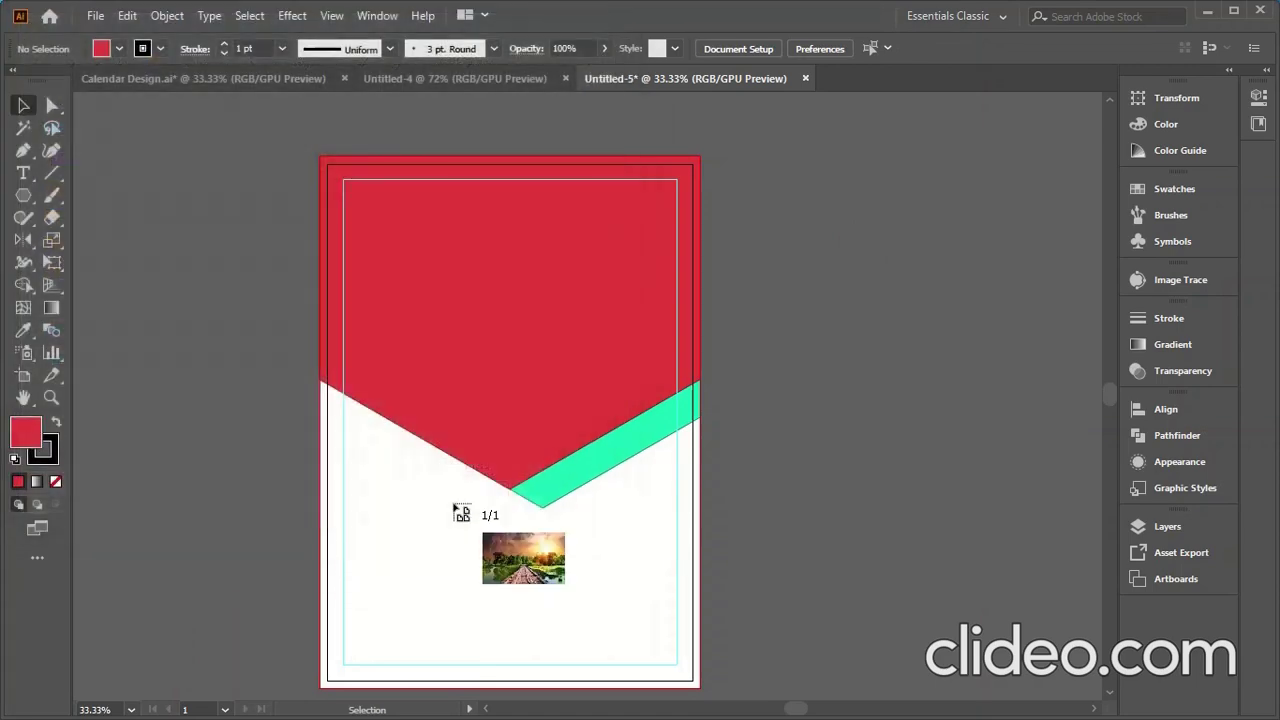
{"action": "left_click", "coordinate": [405, 287]}
{"action": "left_click_drag", "start_coordinate": [929, 423], "coordinate": [629, 264]}
Scale the photo proportionally to 18 in wide and move it over the red hexagon, at about X 4.76 in, Y -0.54 in.
{"action": "left_click", "coordinate": [1168, 106]}
{"action": "left_click", "coordinate": [1047, 118]}
{"action": "scroll", "coordinate": [1047, 118], "scroll_direction": "down", "scroll_amount": 5}
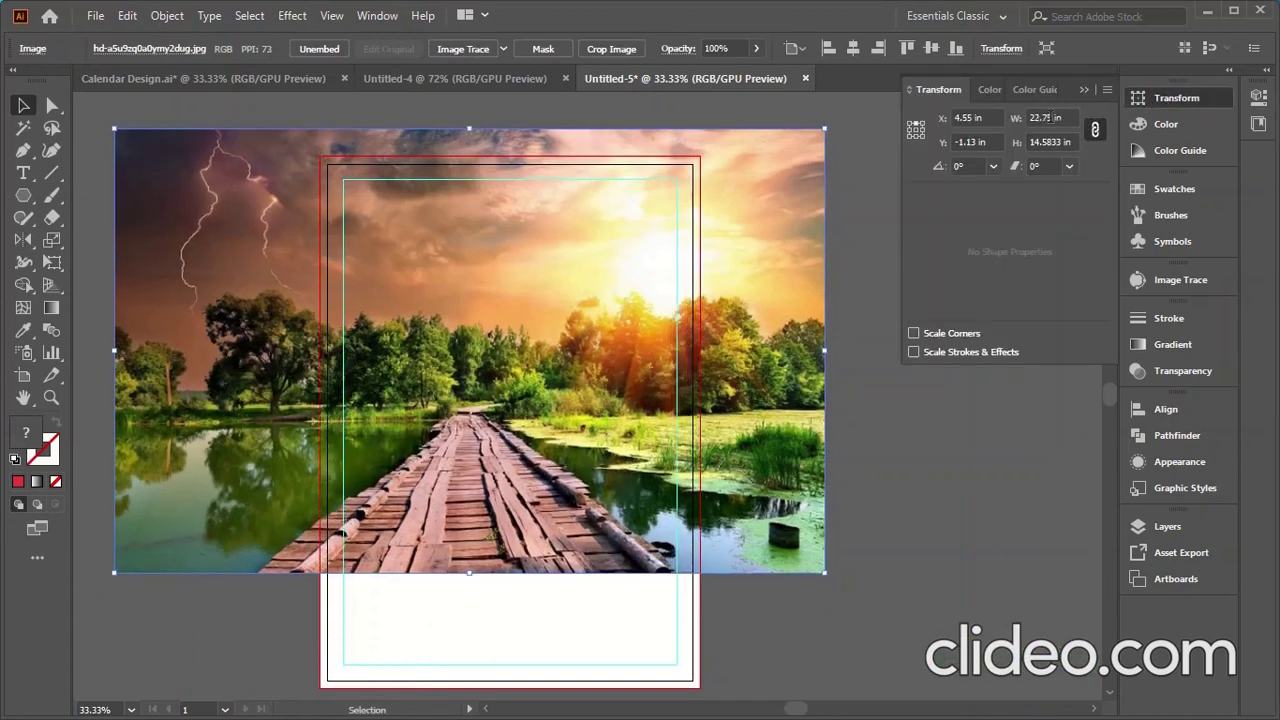
{"action": "scroll", "coordinate": [1047, 118], "scroll_direction": "down", "scroll_amount": 4}
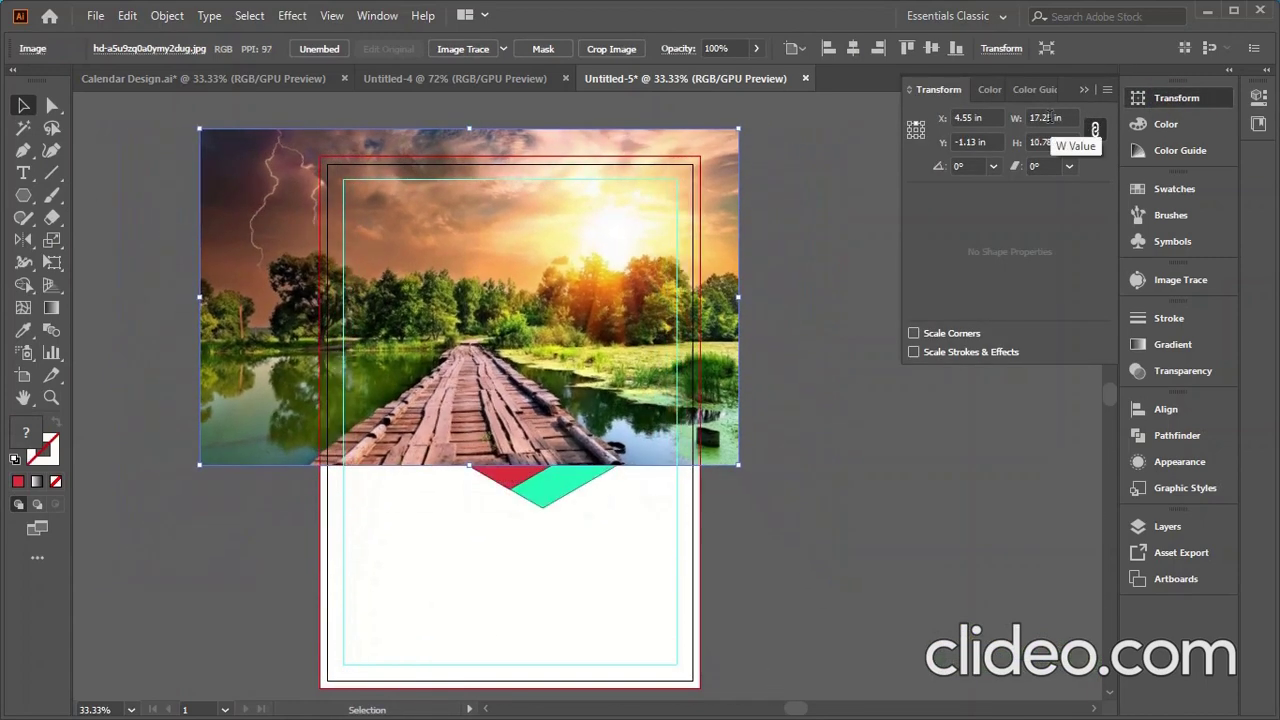
{"action": "scroll", "coordinate": [1056, 118], "scroll_direction": "up", "scroll_amount": 5}
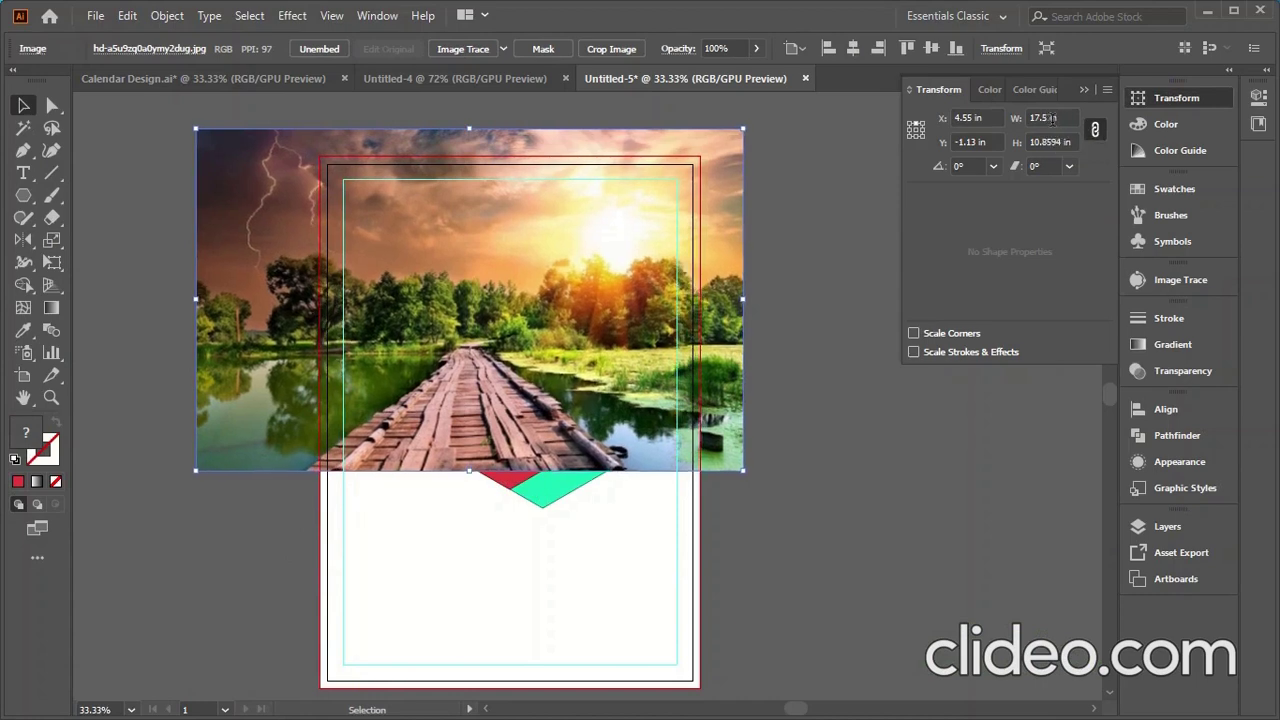
{"action": "scroll", "coordinate": [1052, 118], "scroll_direction": "up", "scroll_amount": 1}
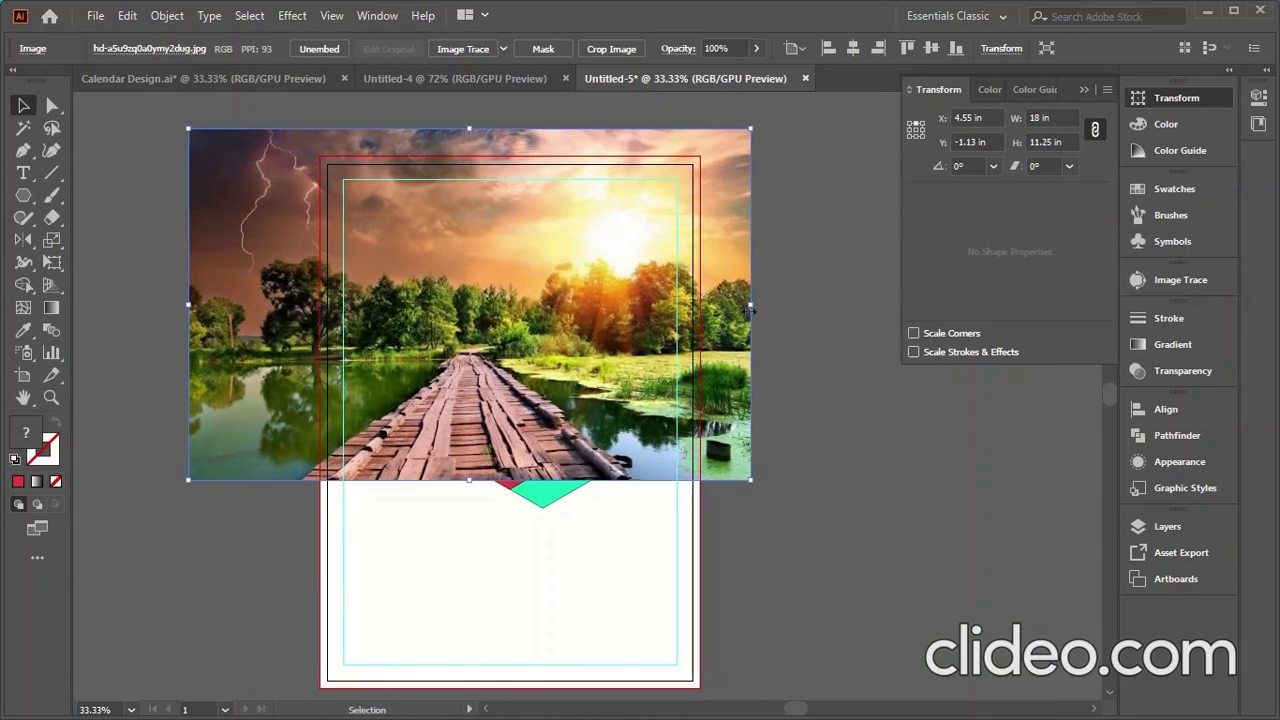
{"action": "left_click", "coordinate": [800, 322]}
{"action": "left_click_drag", "start_coordinate": [503, 318], "coordinate": [517, 354]}
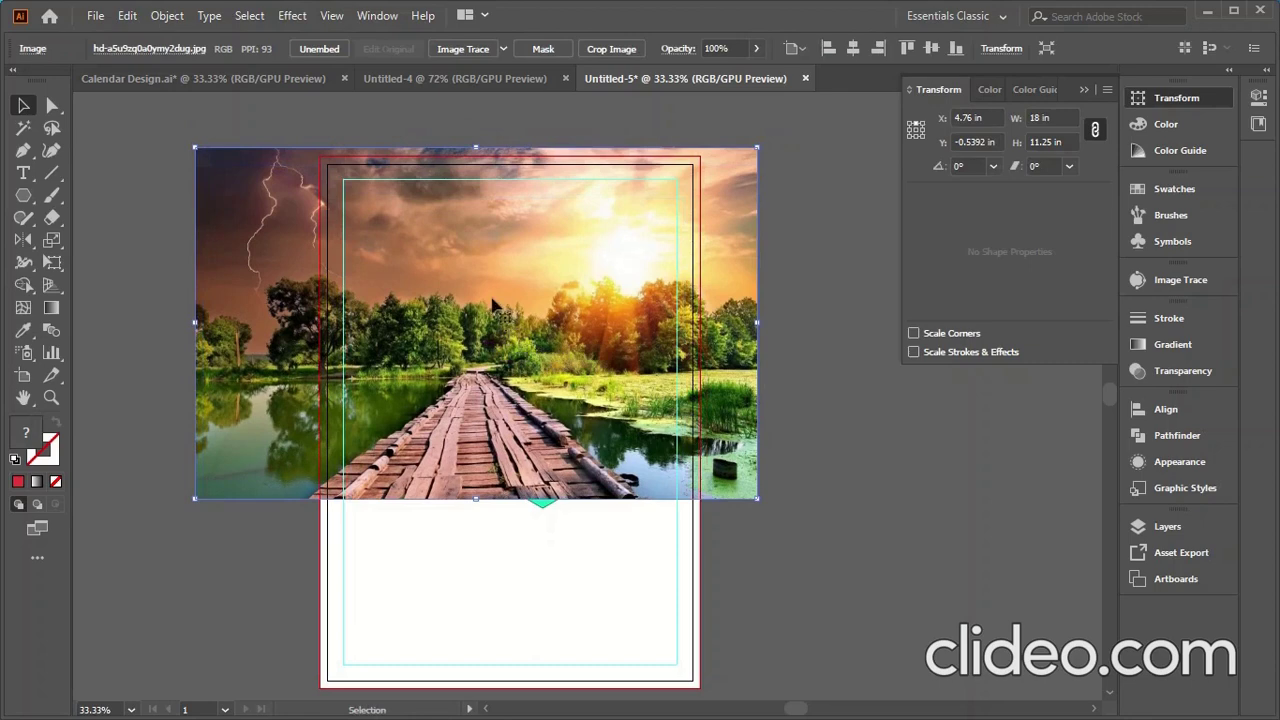
Try to make a clipping mask from the red hexagon and the landscape photo lying on top of it.
{"action": "key", "text": "ctrl+a"}
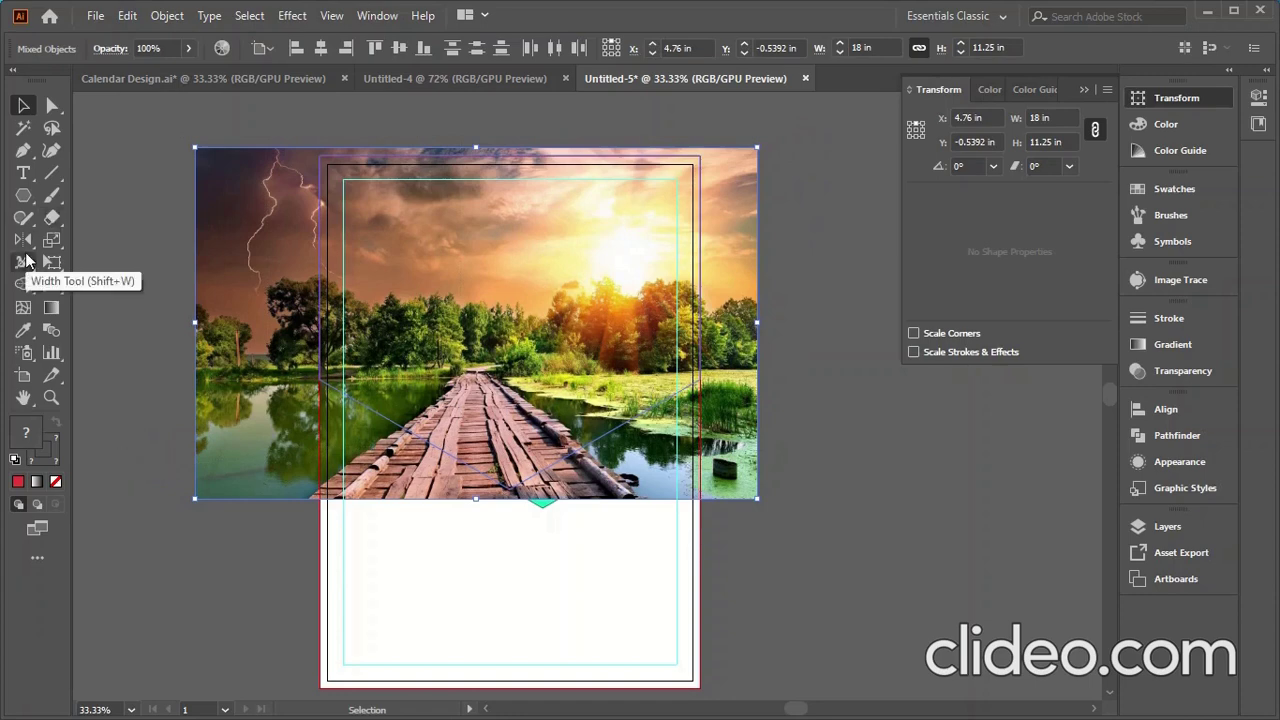
{"action": "right_click", "coordinate": [480, 318]}
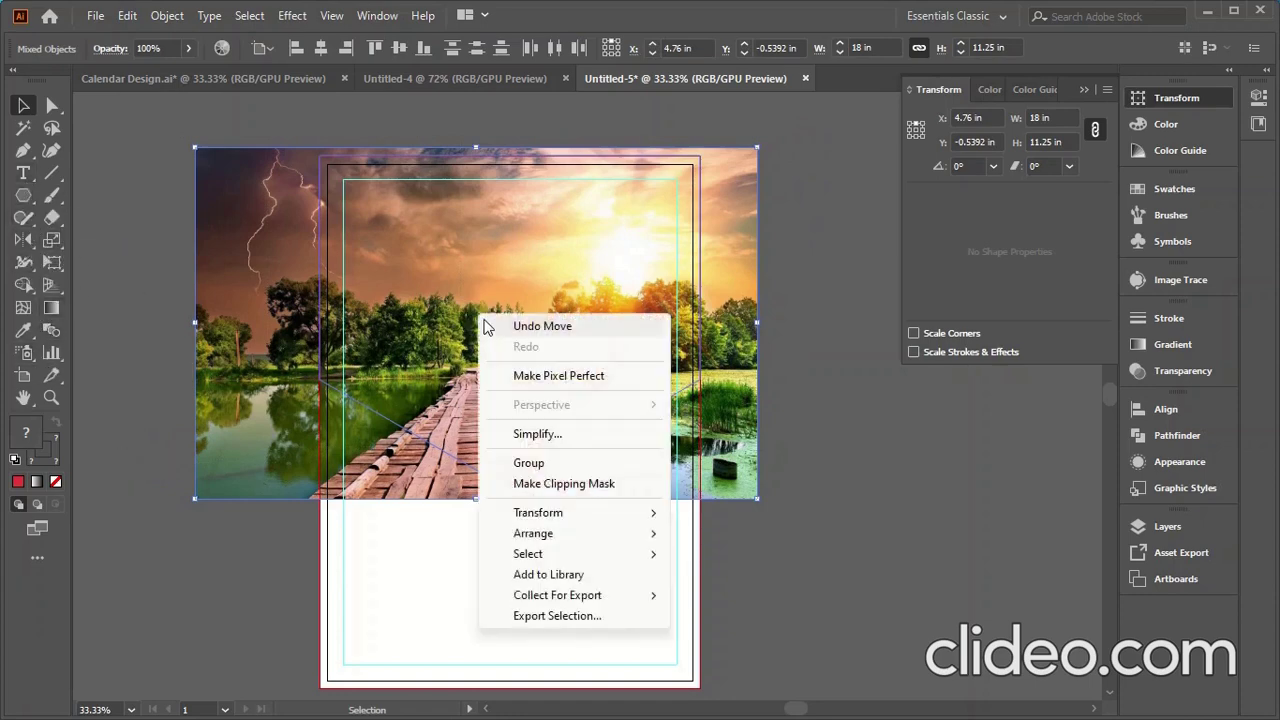
{"action": "left_click", "coordinate": [549, 488]}
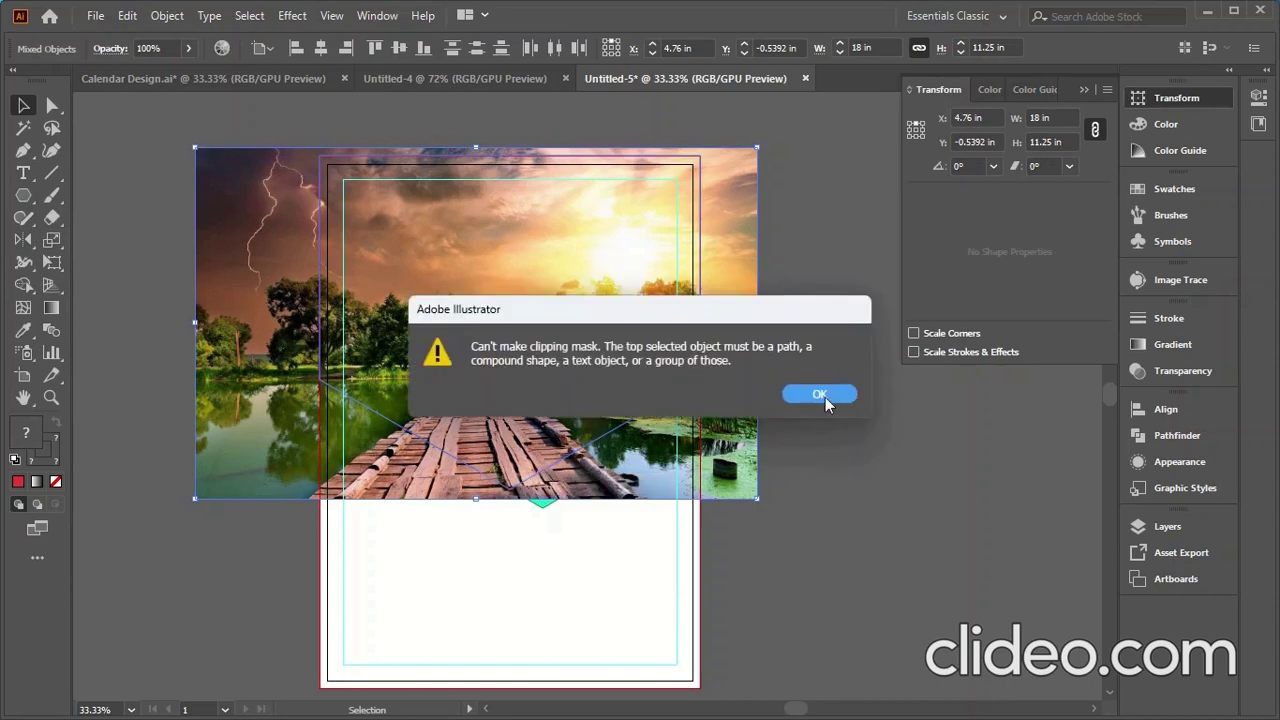
{"action": "left_click", "coordinate": [819, 394]}
{"action": "left_click", "coordinate": [777, 466]}
Move the photo up to expose the red hexagon's lower tip and bring the hexagon to the front.
{"action": "left_click_drag", "start_coordinate": [507, 380], "coordinate": [507, 320]}
{"action": "right_click", "coordinate": [508, 486]}
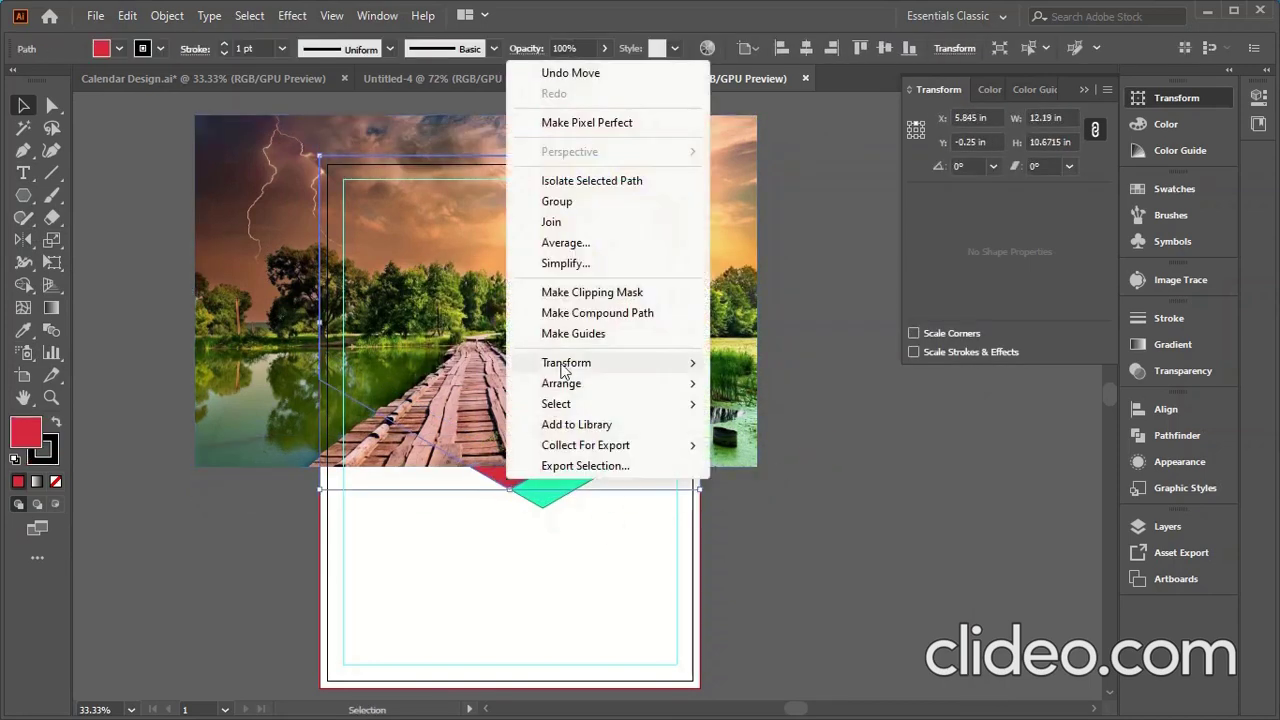
{"action": "mouse_move", "coordinate": [565, 384]}
{"action": "left_click", "coordinate": [800, 384]}
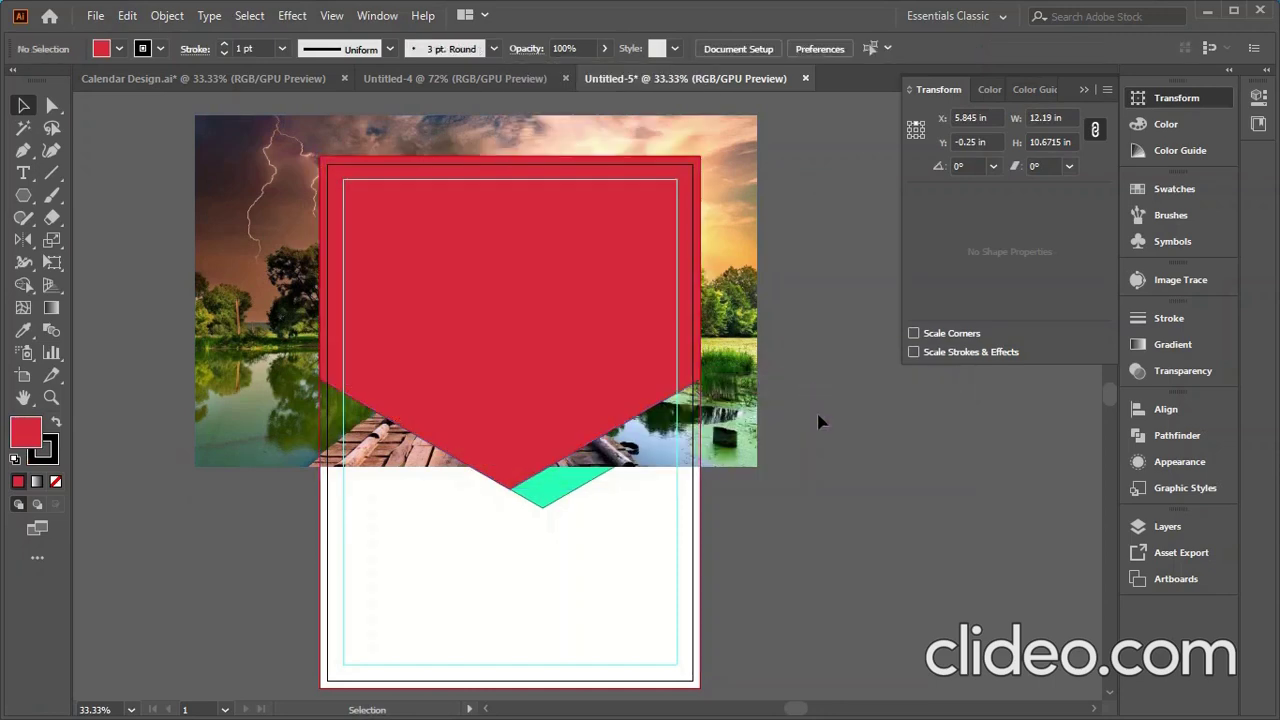
Reposition the photo at about X 4.97 in, Y -0.83 in and clip it to the red hexagon with a clipping mask.
{"action": "left_click_drag", "start_coordinate": [733, 222], "coordinate": [740, 257]}
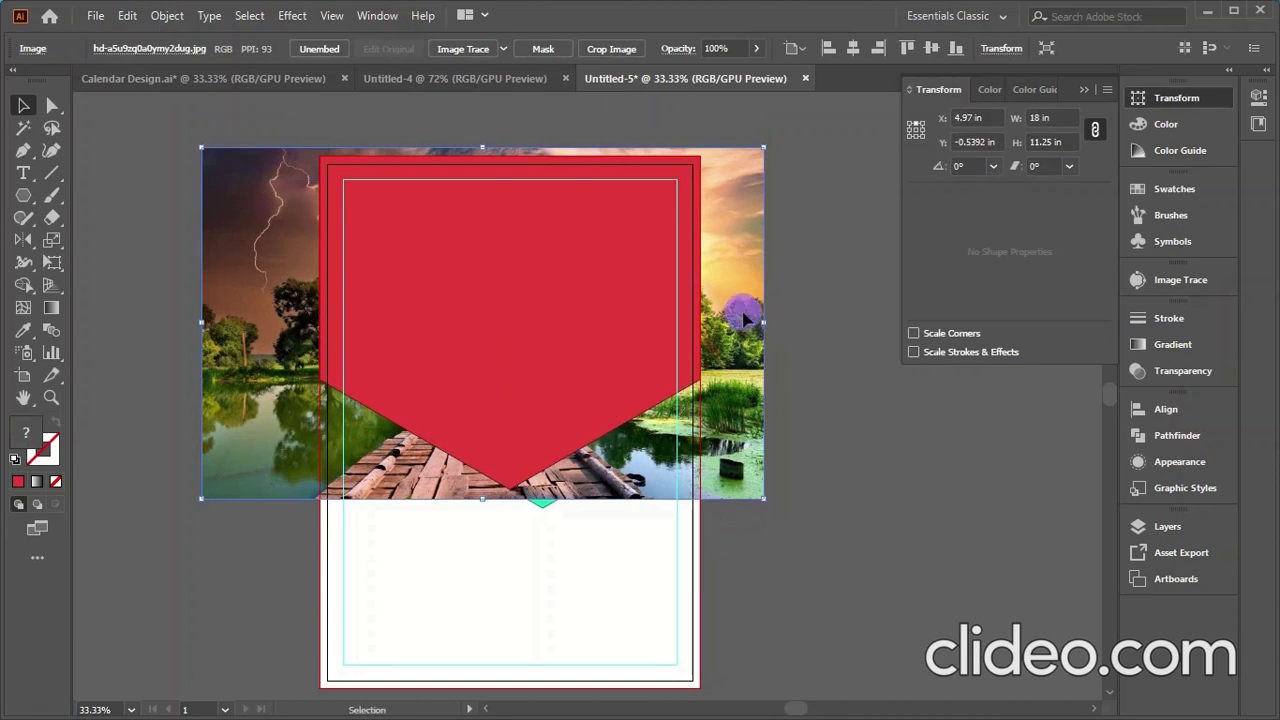
{"action": "left_click_drag", "start_coordinate": [744, 319], "coordinate": [742, 310]}
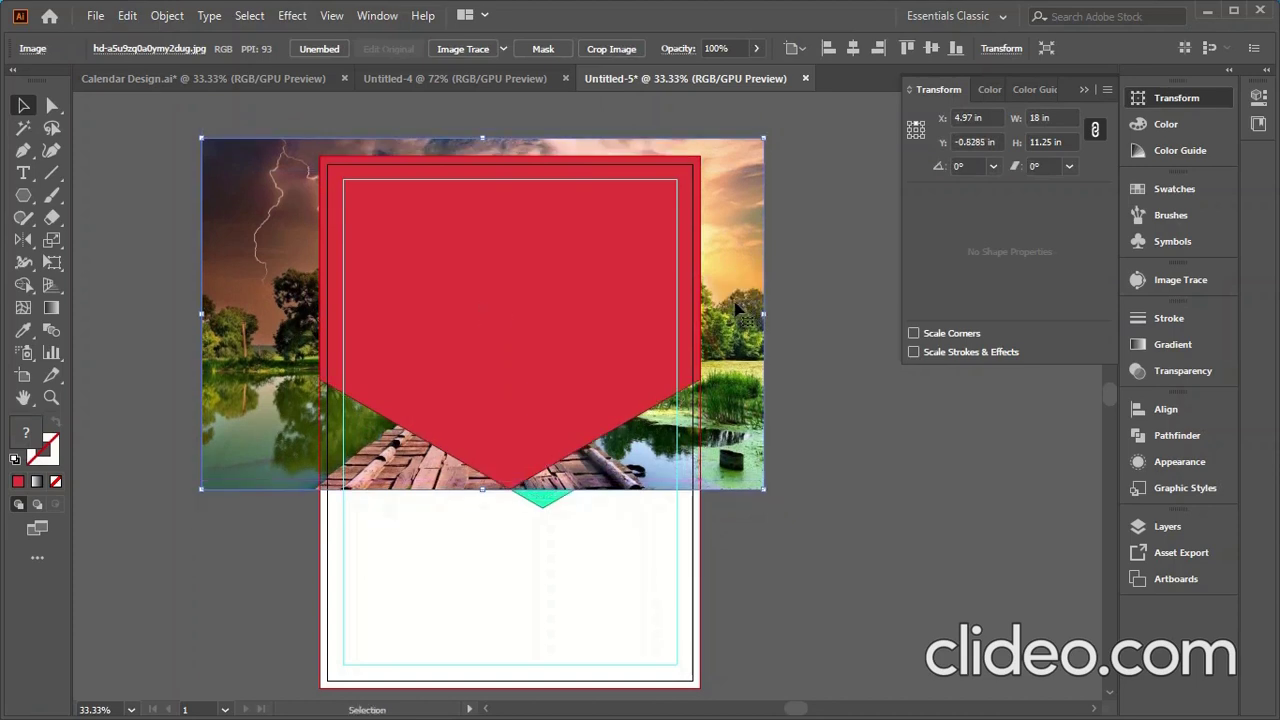
{"action": "left_click", "coordinate": [551, 403], "text": "shift"}
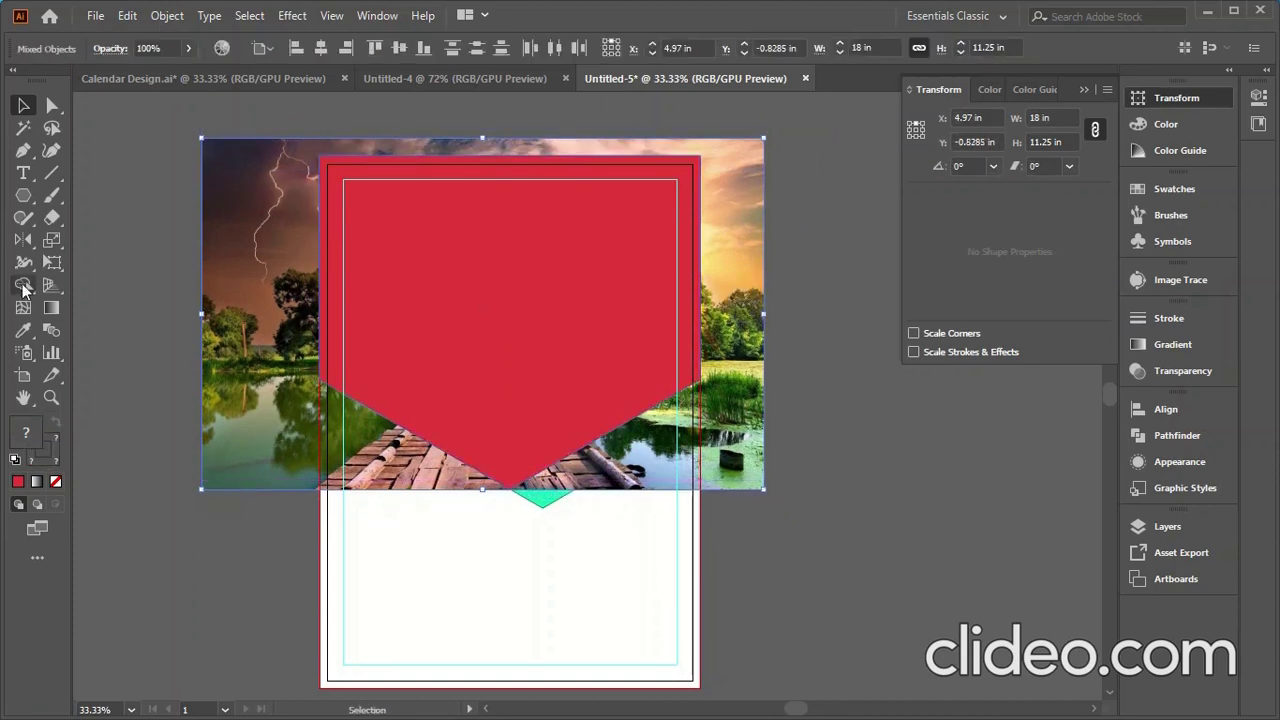
{"action": "right_click", "coordinate": [393, 305]}
{"action": "left_click", "coordinate": [471, 476]}
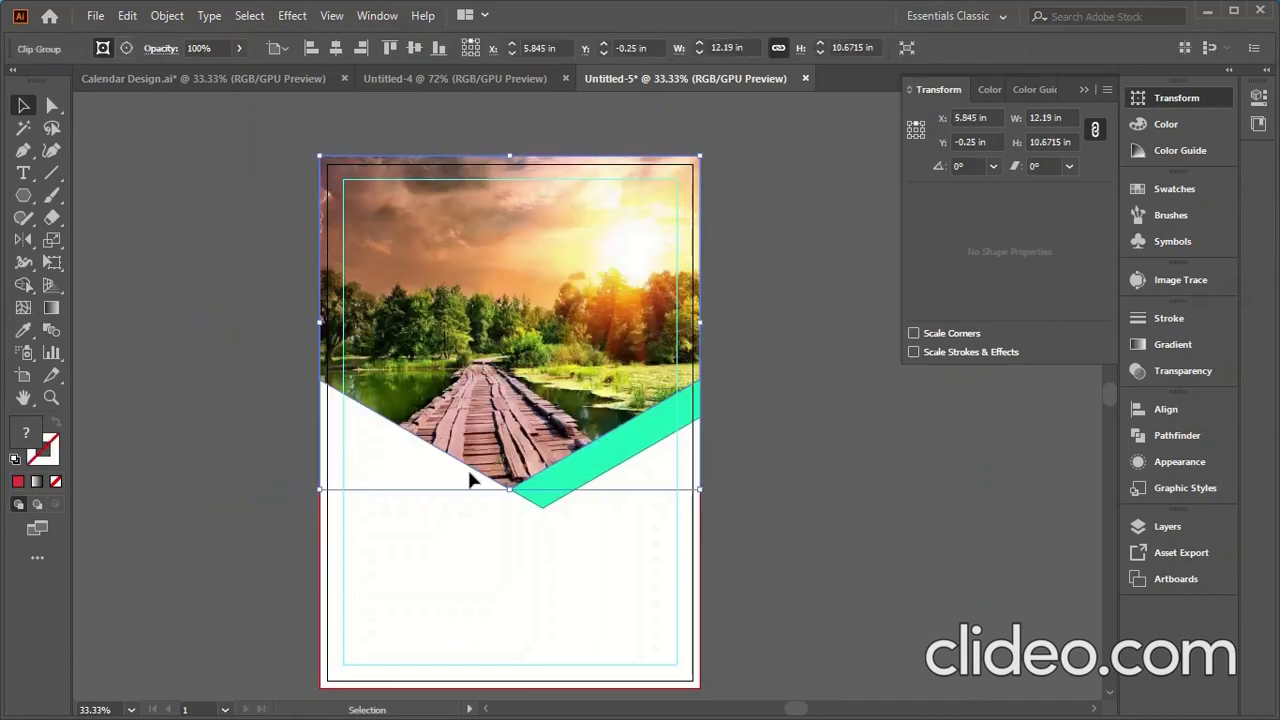
{"action": "left_click", "coordinate": [811, 345]}
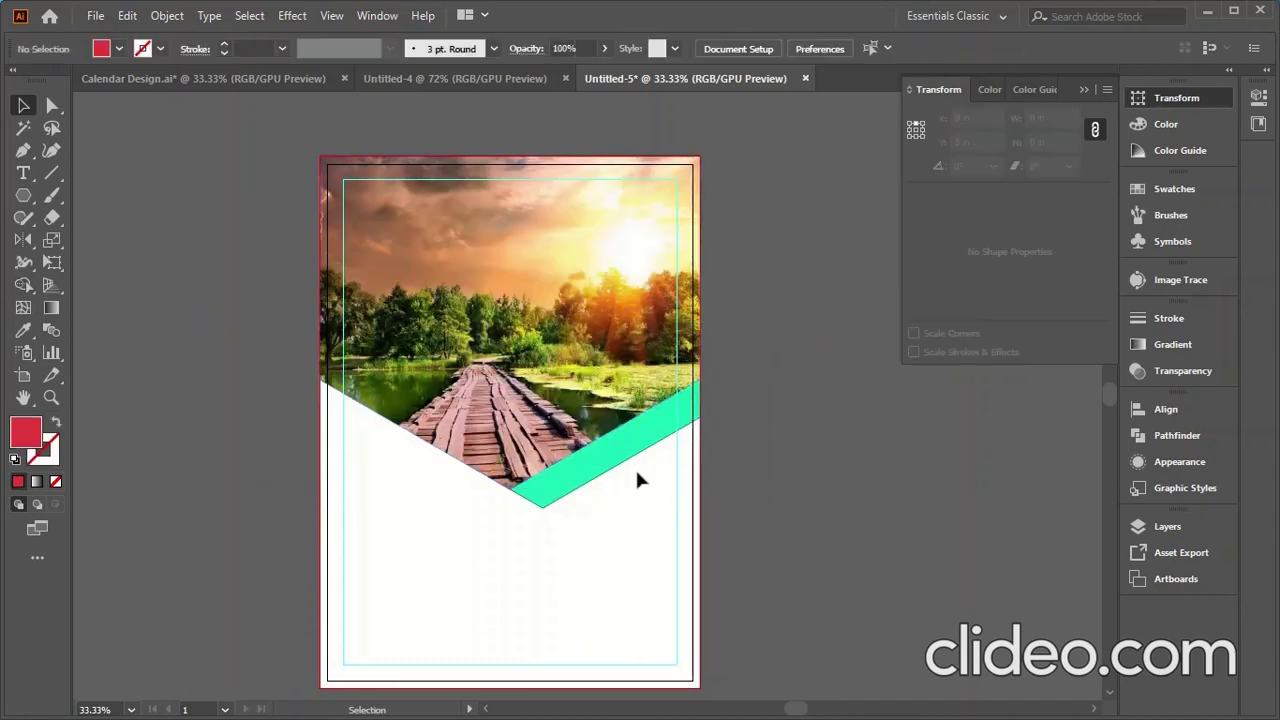
Unlock all objects, then lock only the white background rectangle that covers the page and bleed.
{"action": "left_click", "coordinate": [165, 15]}
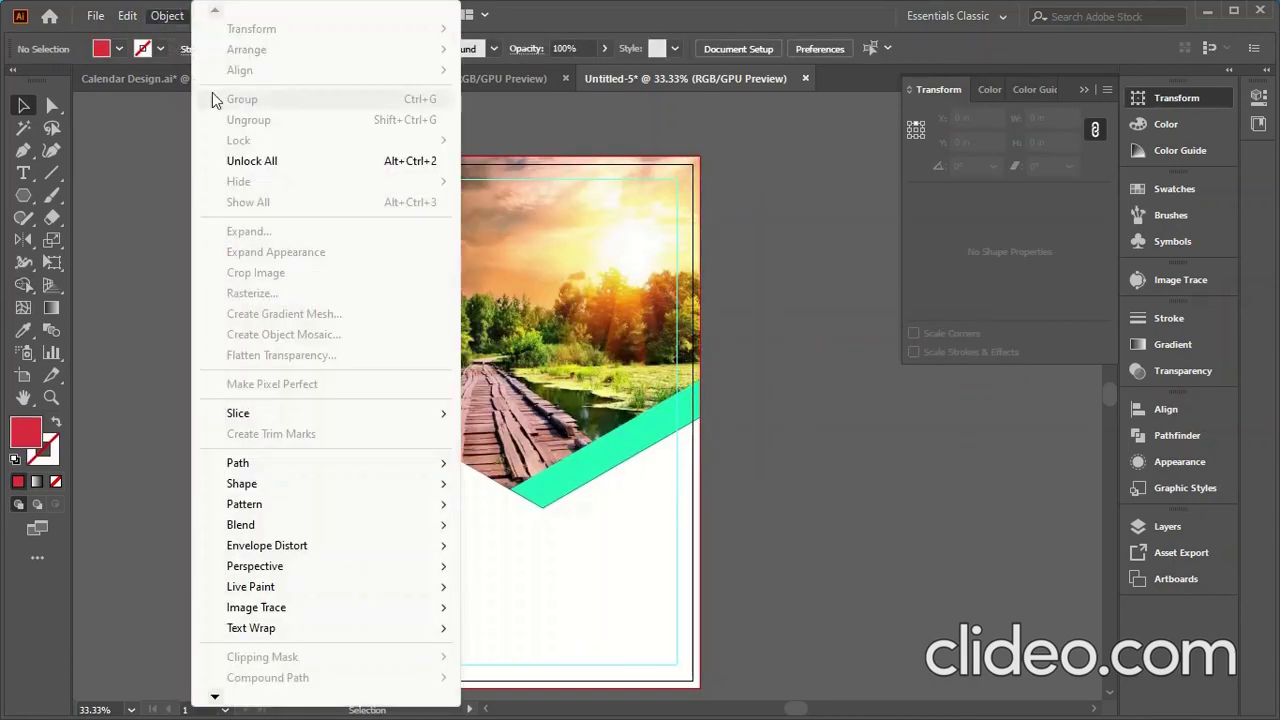
{"action": "left_click", "coordinate": [243, 161]}
{"action": "left_click", "coordinate": [806, 374]}
{"action": "left_click", "coordinate": [462, 582]}
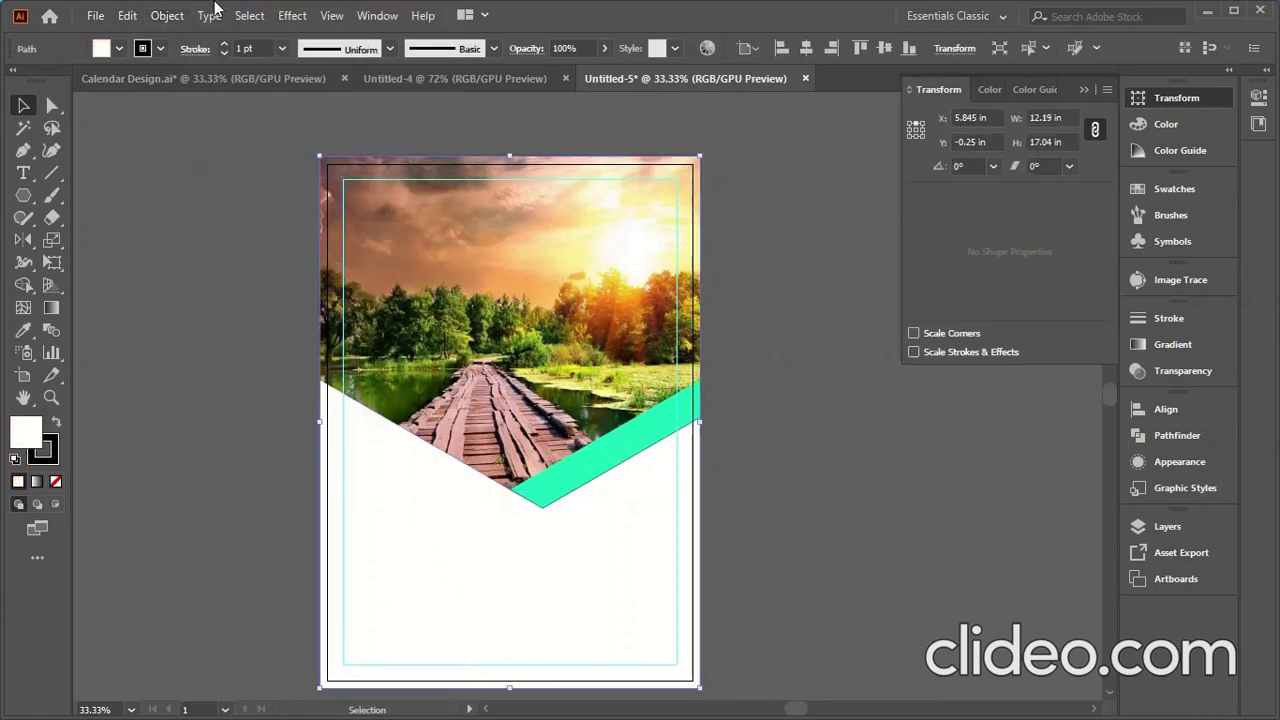
{"action": "left_click", "coordinate": [165, 15]}
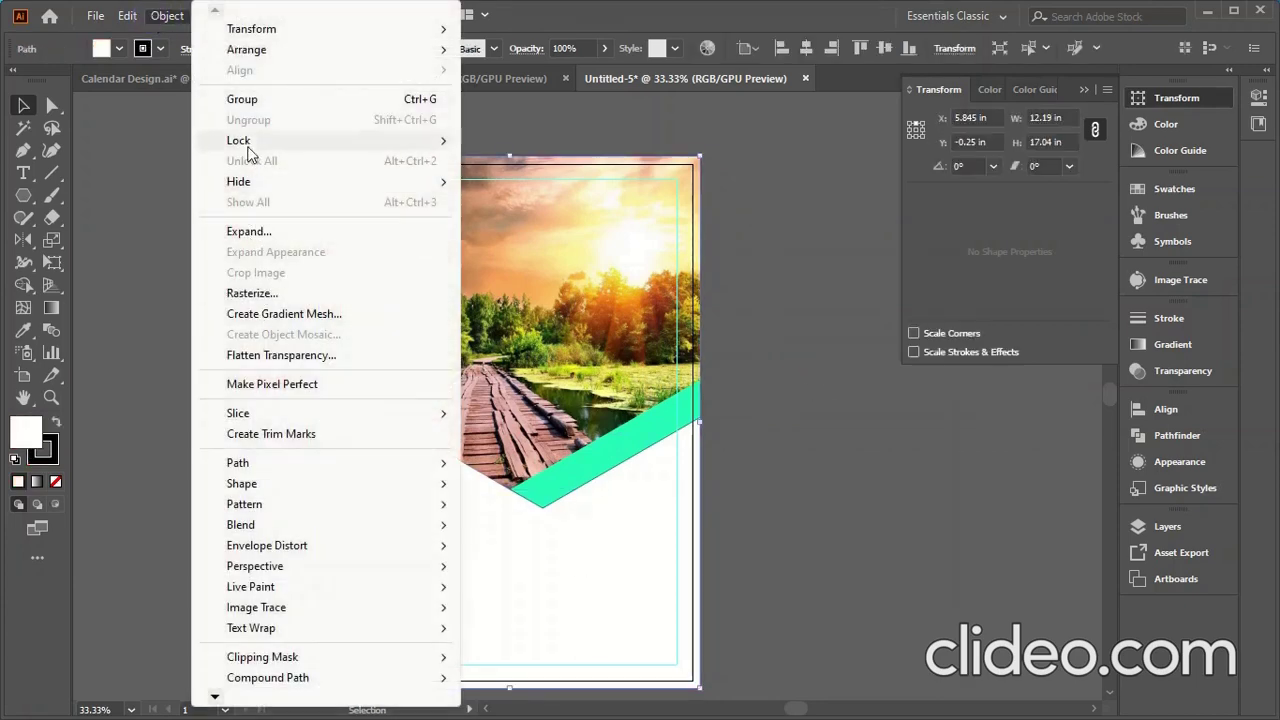
{"action": "mouse_move", "coordinate": [243, 141]}
{"action": "left_click", "coordinate": [540, 144]}
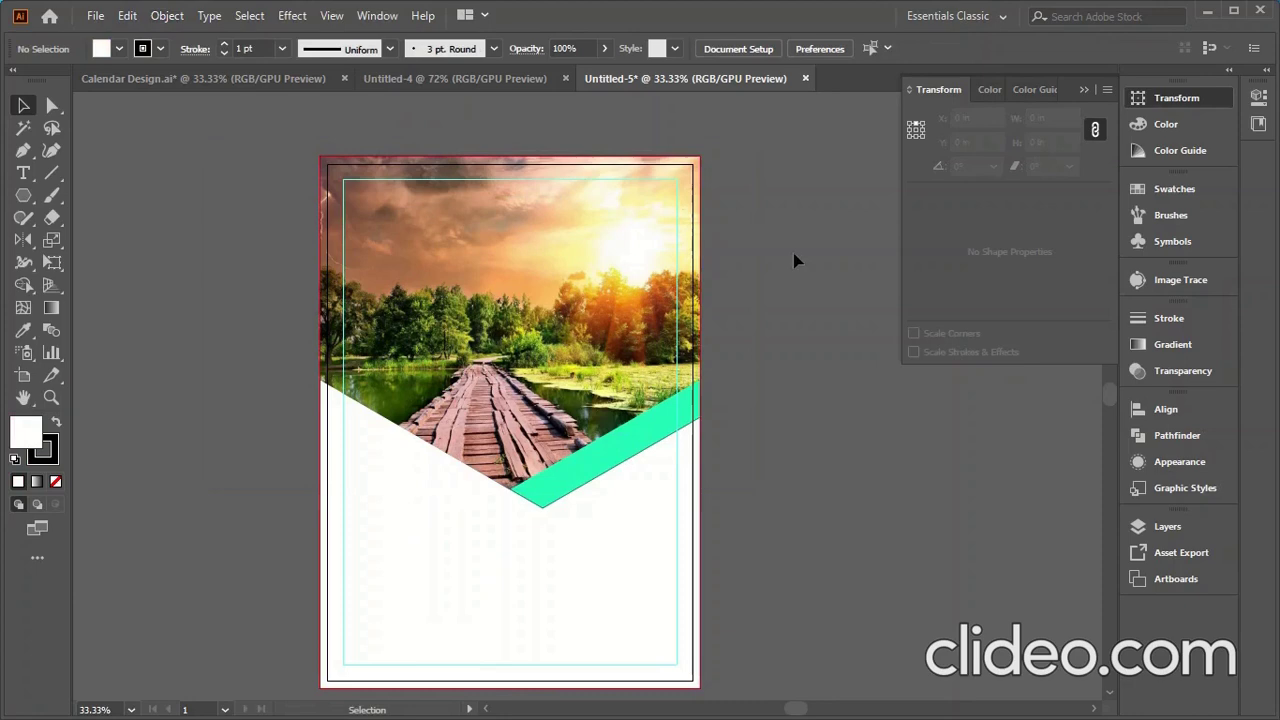
Recolour the turquoise offset hexagon with a bright yellow sampled from the photo's grass using the Eyedropper.
{"action": "left_click", "coordinate": [691, 440]}
{"action": "left_click", "coordinate": [23, 330]}
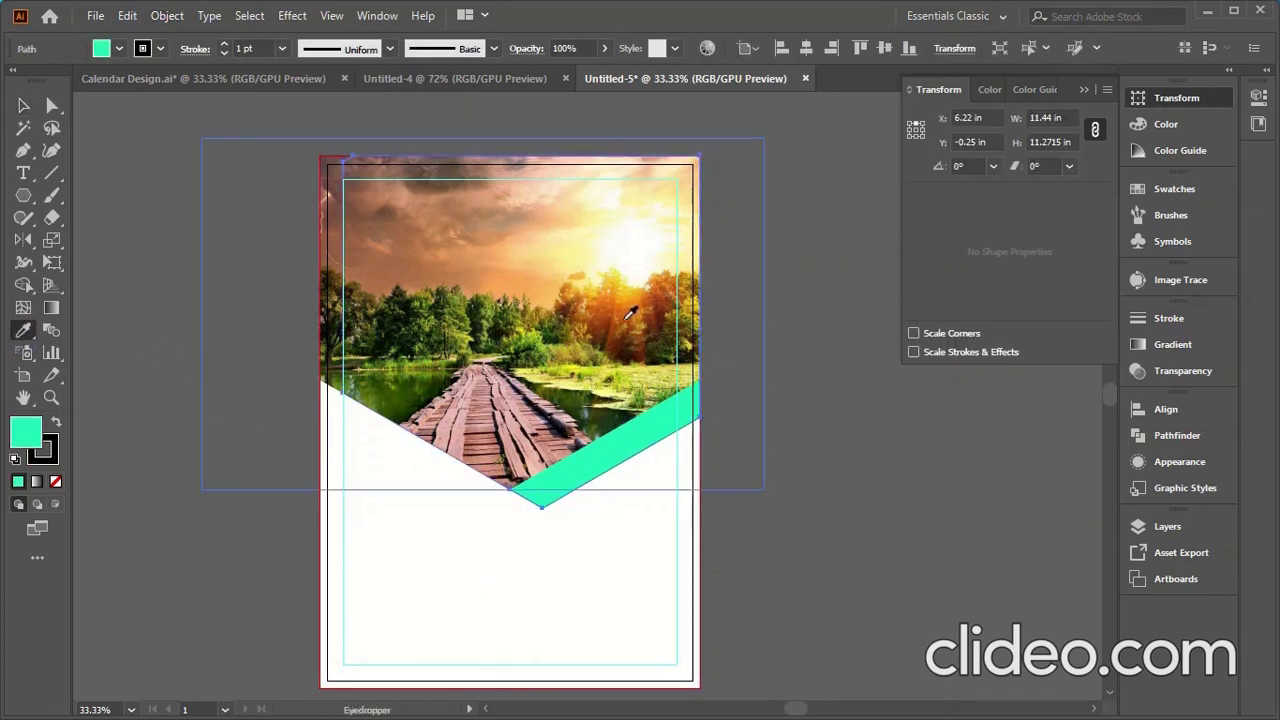
{"action": "left_click", "coordinate": [626, 293]}
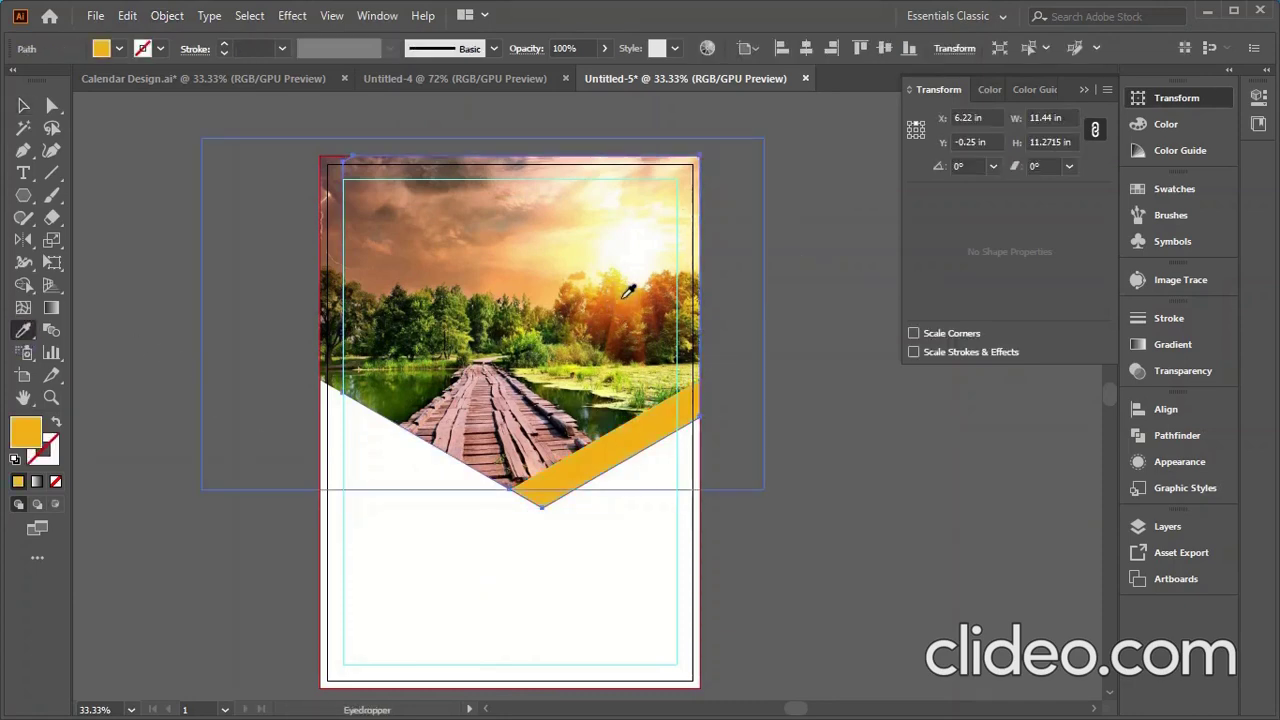
{"action": "left_click", "coordinate": [575, 370]}
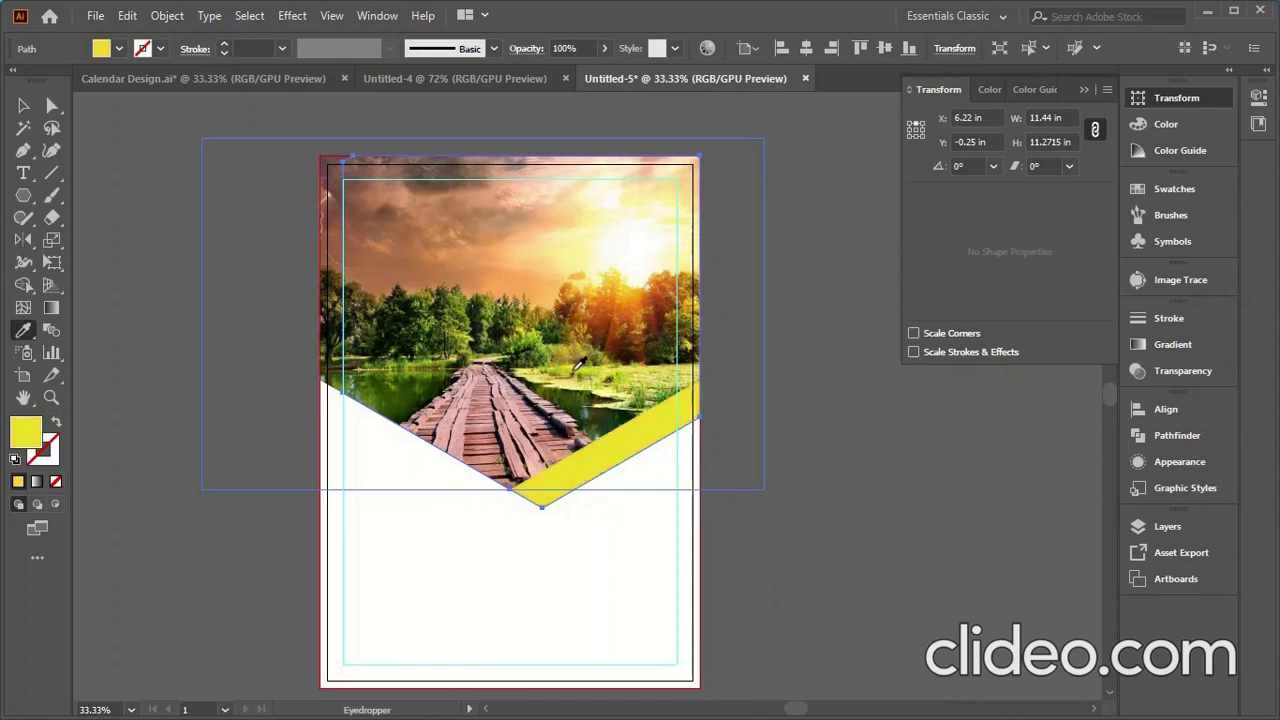
{"action": "left_click", "coordinate": [23, 105]}
{"action": "left_click", "coordinate": [116, 222]}
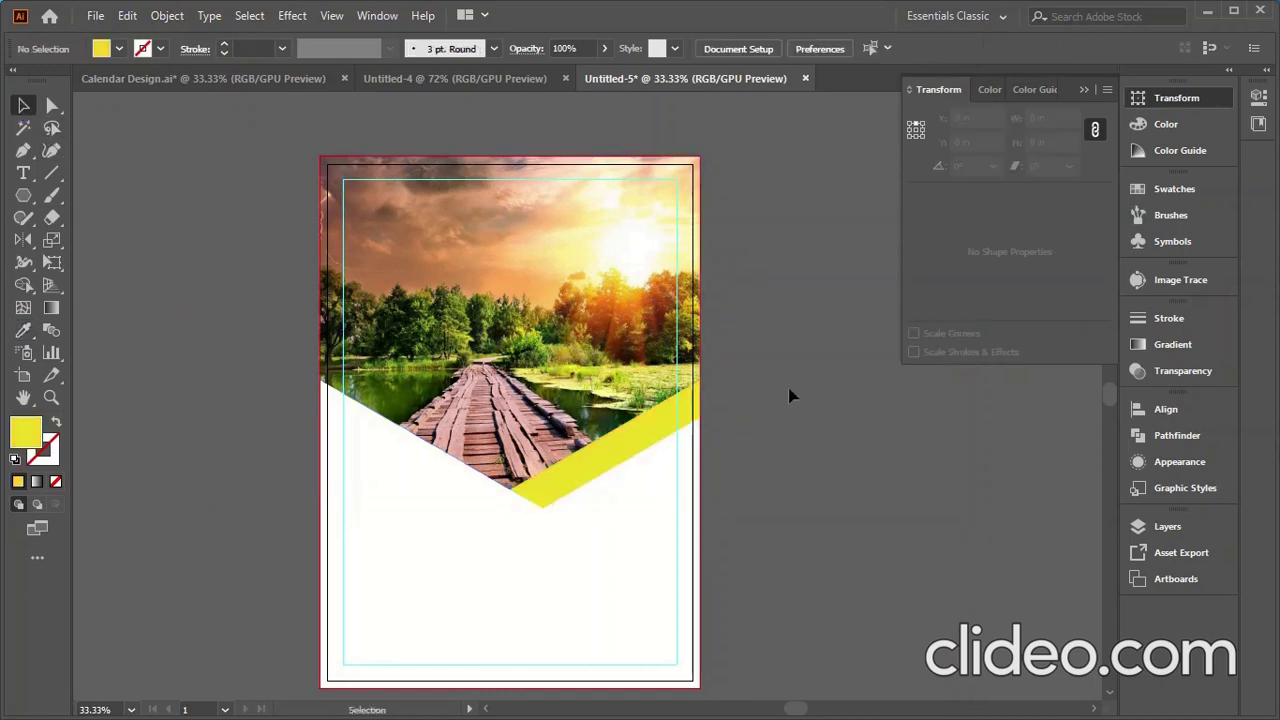
Add the point text 2023 in the white area below the photo, just inside the left margin guide.
{"action": "scroll", "coordinate": [764, 300], "scroll_direction": "down", "scroll_amount": 1}
{"action": "scroll", "coordinate": [764, 300], "scroll_direction": "down", "scroll_amount": 4}
{"action": "scroll", "coordinate": [370, 466], "scroll_direction": "up", "scroll_amount": 1}
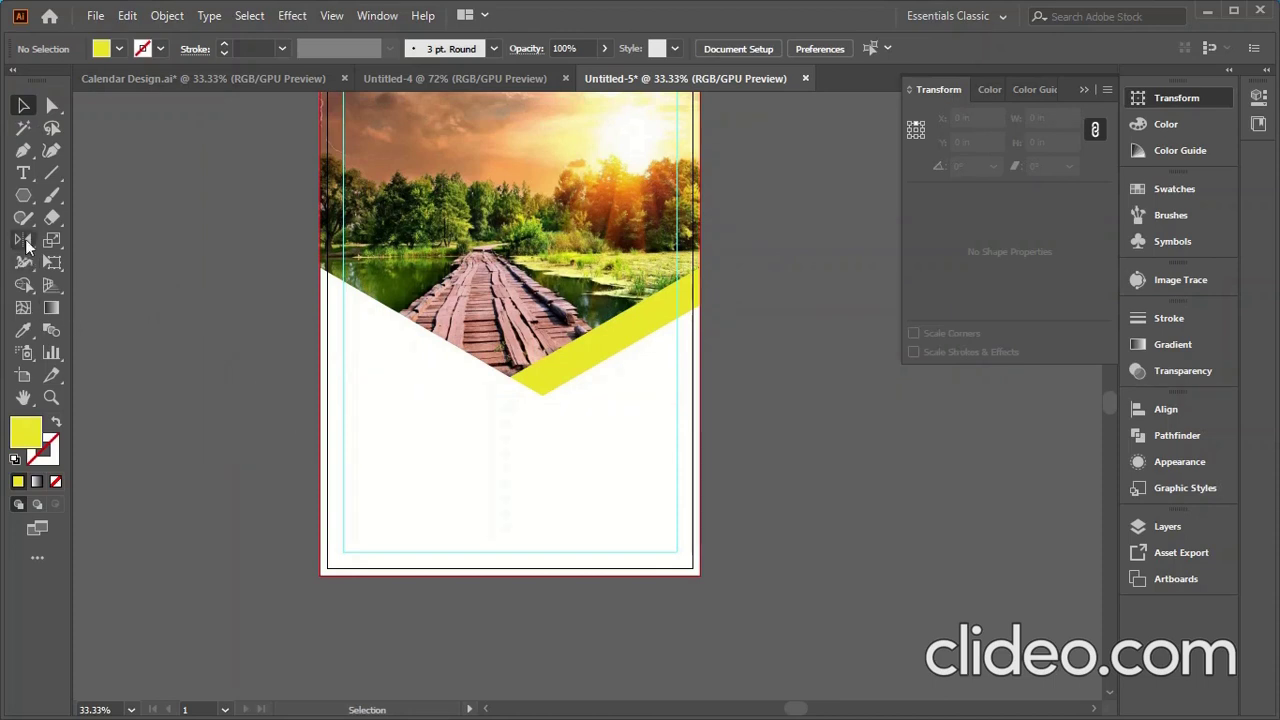
{"action": "left_click", "coordinate": [23, 173]}
{"action": "scroll", "coordinate": [430, 440], "scroll_direction": "up", "scroll_amount": 2}
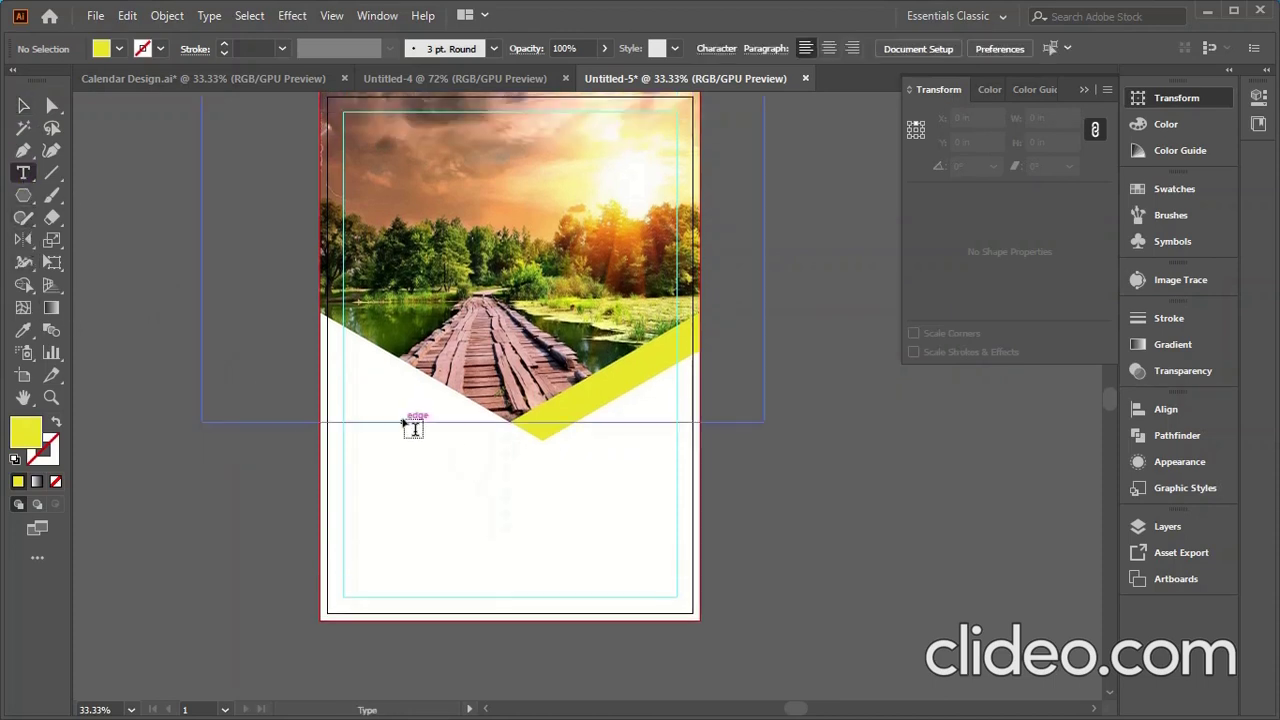
{"action": "left_click", "coordinate": [351, 390]}
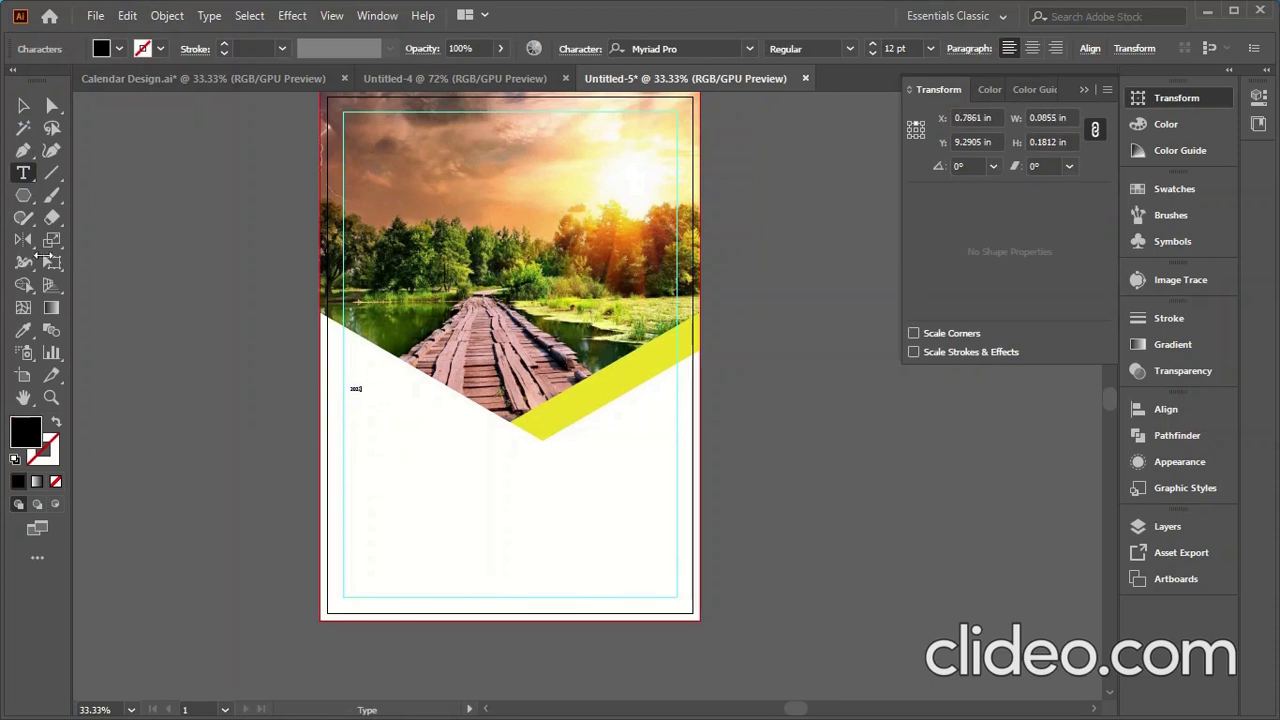
{"action": "left_click", "coordinate": [23, 104]}
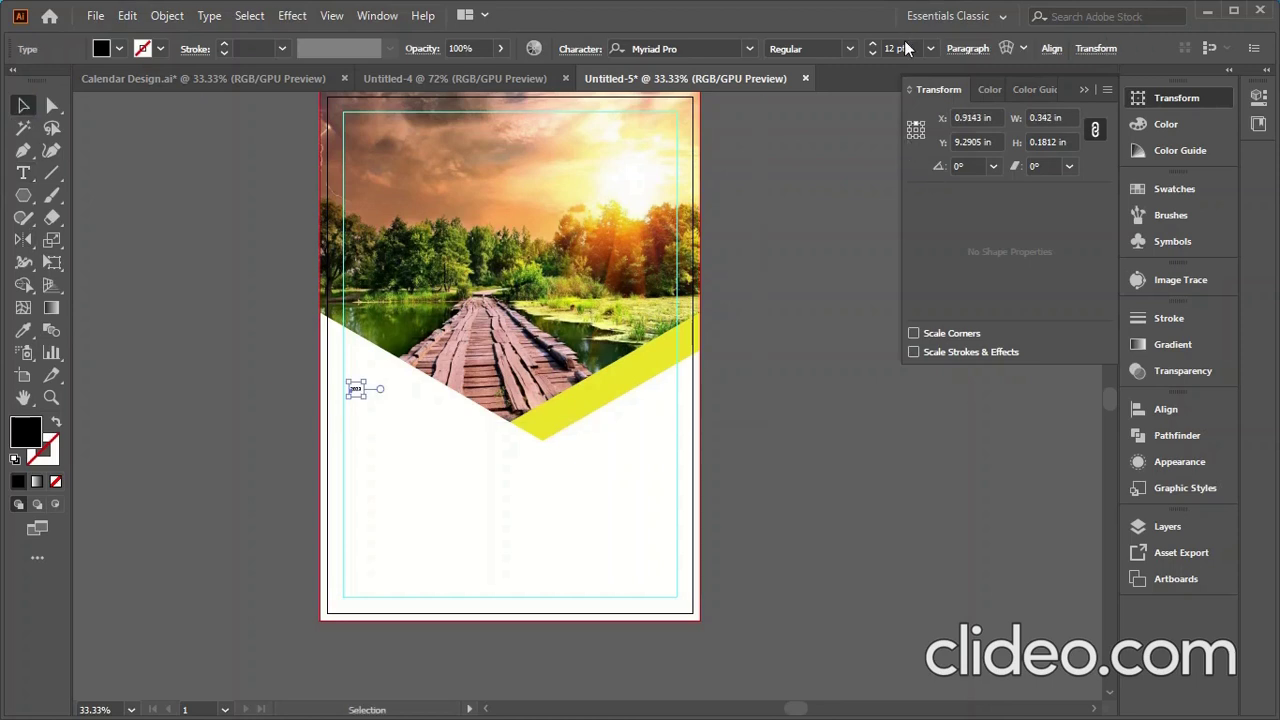
Set the 2023 text to 50 pt in Poppins Medium.
{"action": "scroll", "coordinate": [903, 50], "scroll_direction": "up", "scroll_amount": 10}
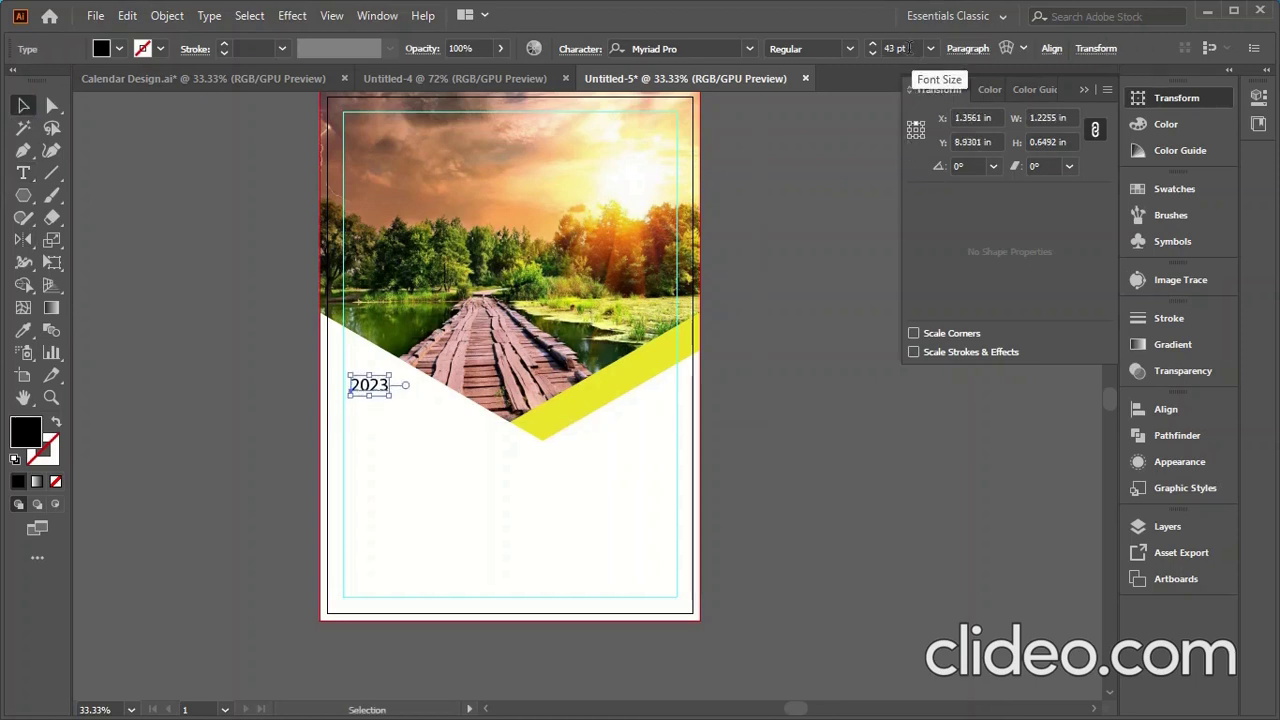
{"action": "scroll", "coordinate": [909, 48], "scroll_direction": "up", "scroll_amount": 3}
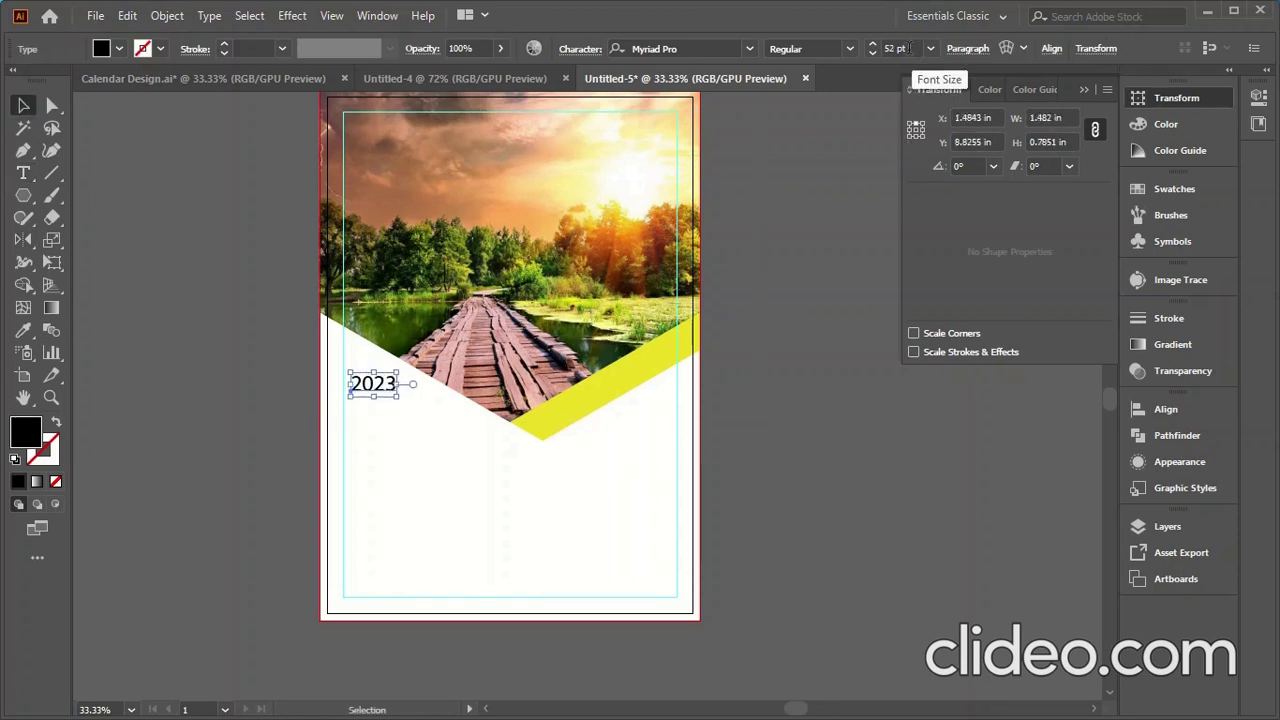
{"action": "scroll", "coordinate": [909, 48], "scroll_direction": "down", "scroll_amount": 1}
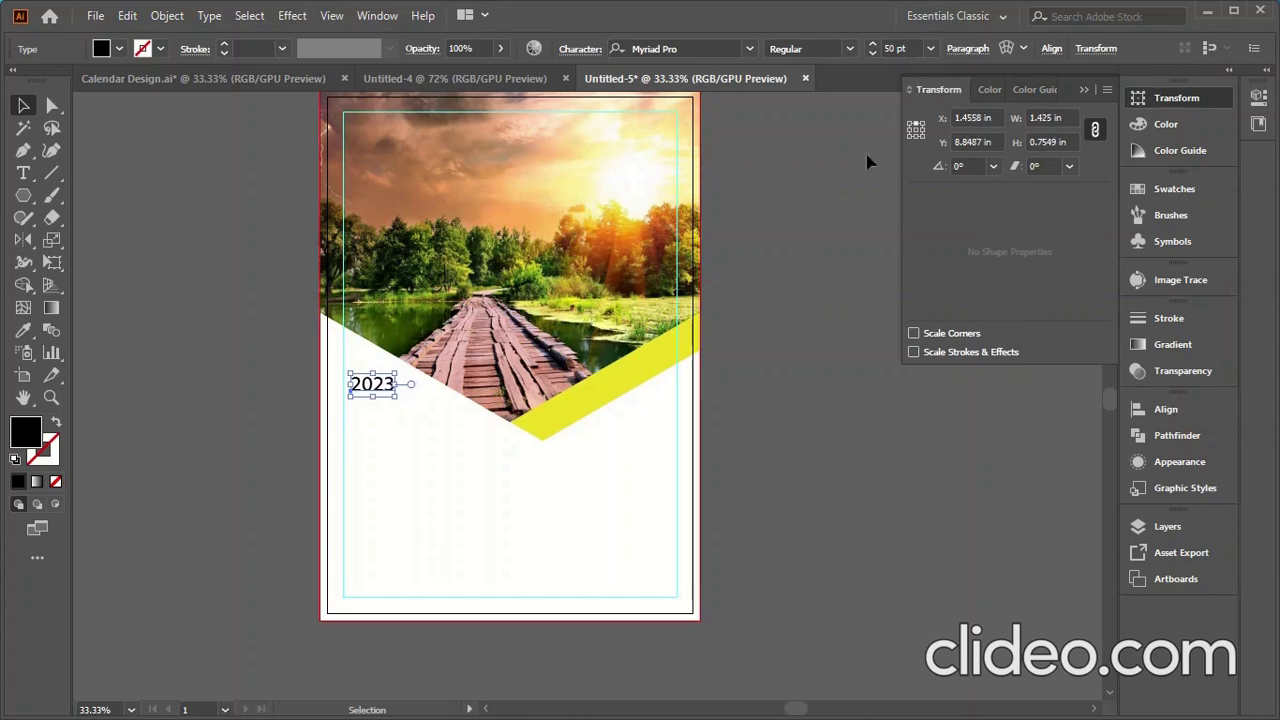
{"action": "left_click", "coordinate": [718, 47]}
{"action": "type", "text": "popp"}
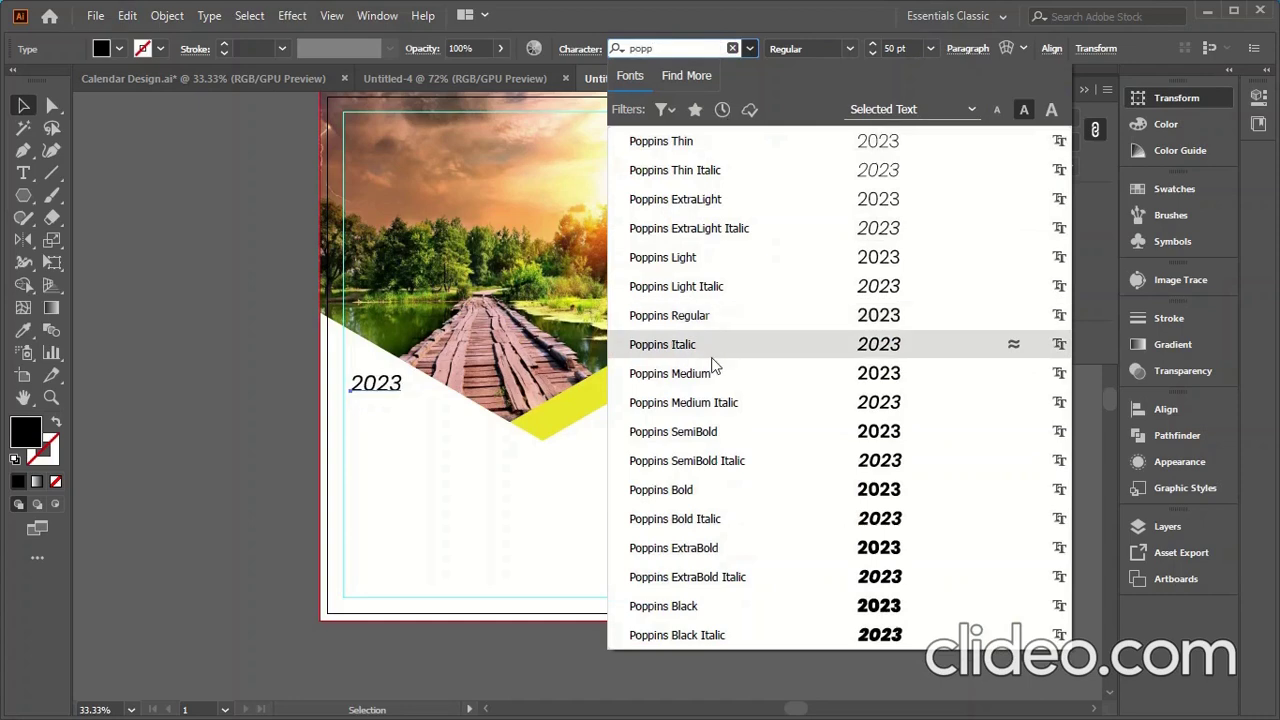
{"action": "left_click", "coordinate": [708, 374]}
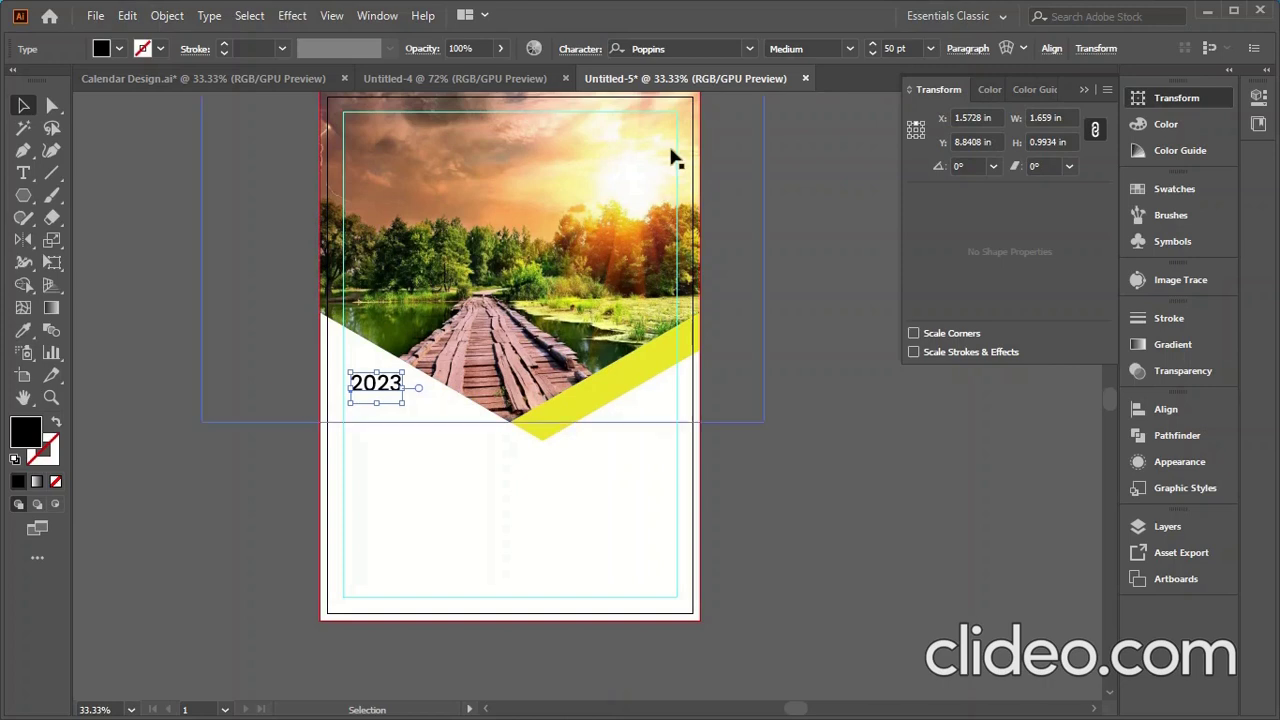
{"action": "left_click", "coordinate": [173, 442]}
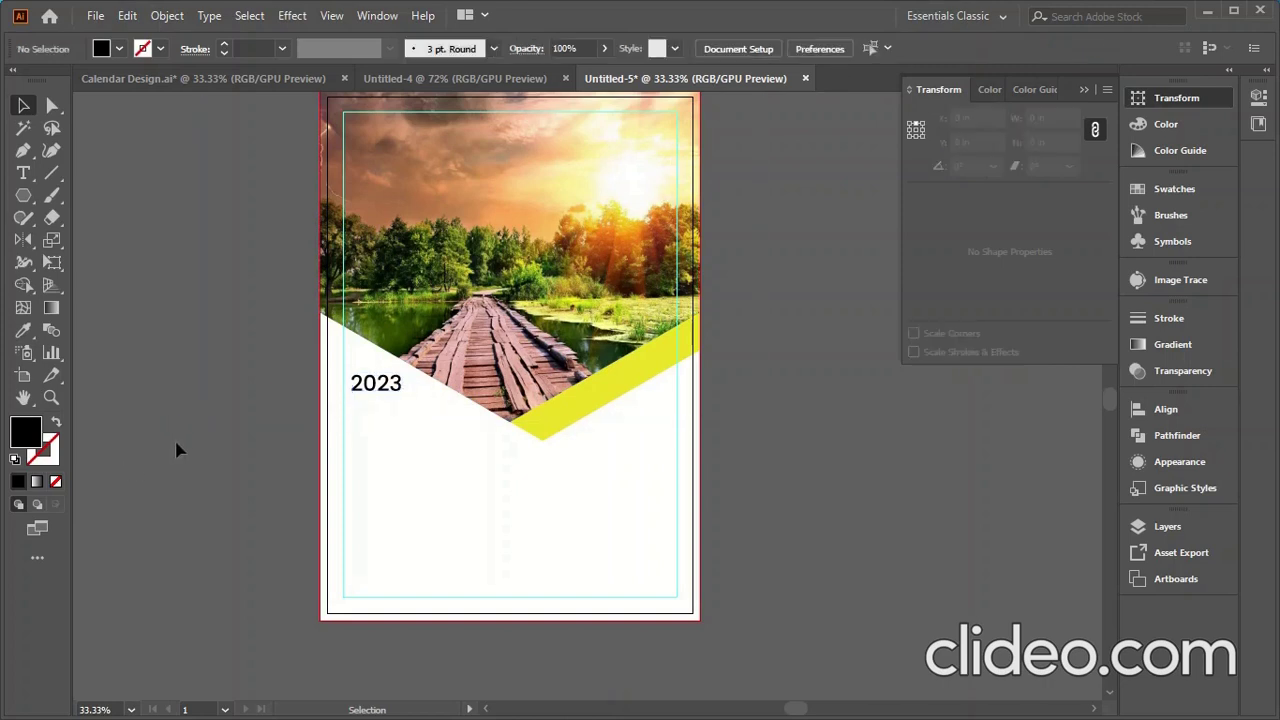
Add the text JANUARY directly below 2023, aligned near the left margin guide.
{"action": "left_click", "coordinate": [24, 174]}
{"action": "left_click", "coordinate": [363, 417]}
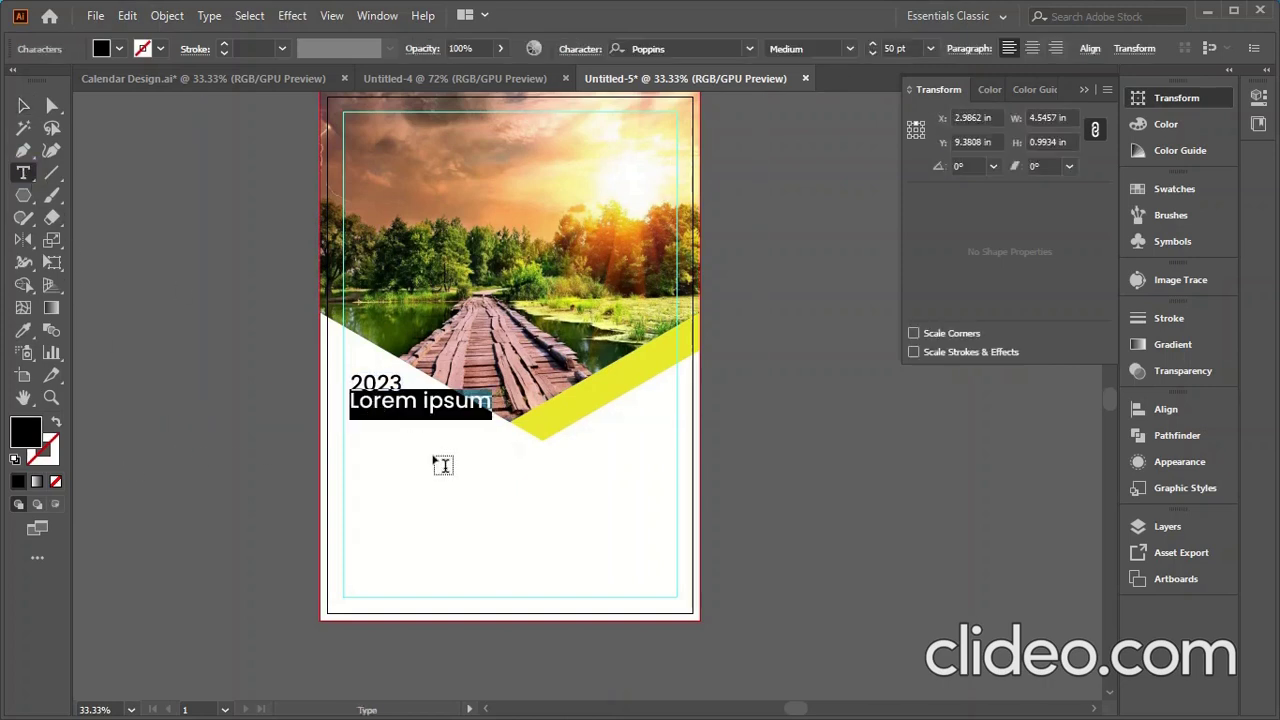
{"action": "type", "text": "JANUARY"}
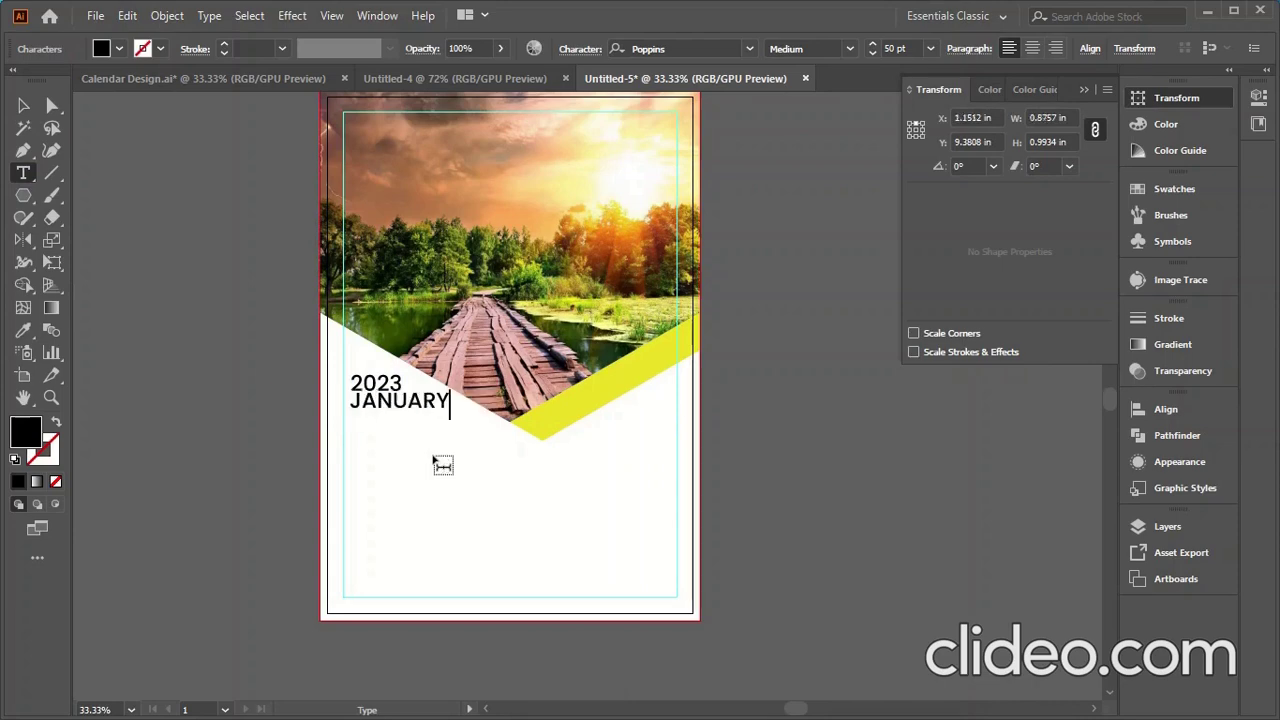
{"action": "left_click", "coordinate": [24, 105]}
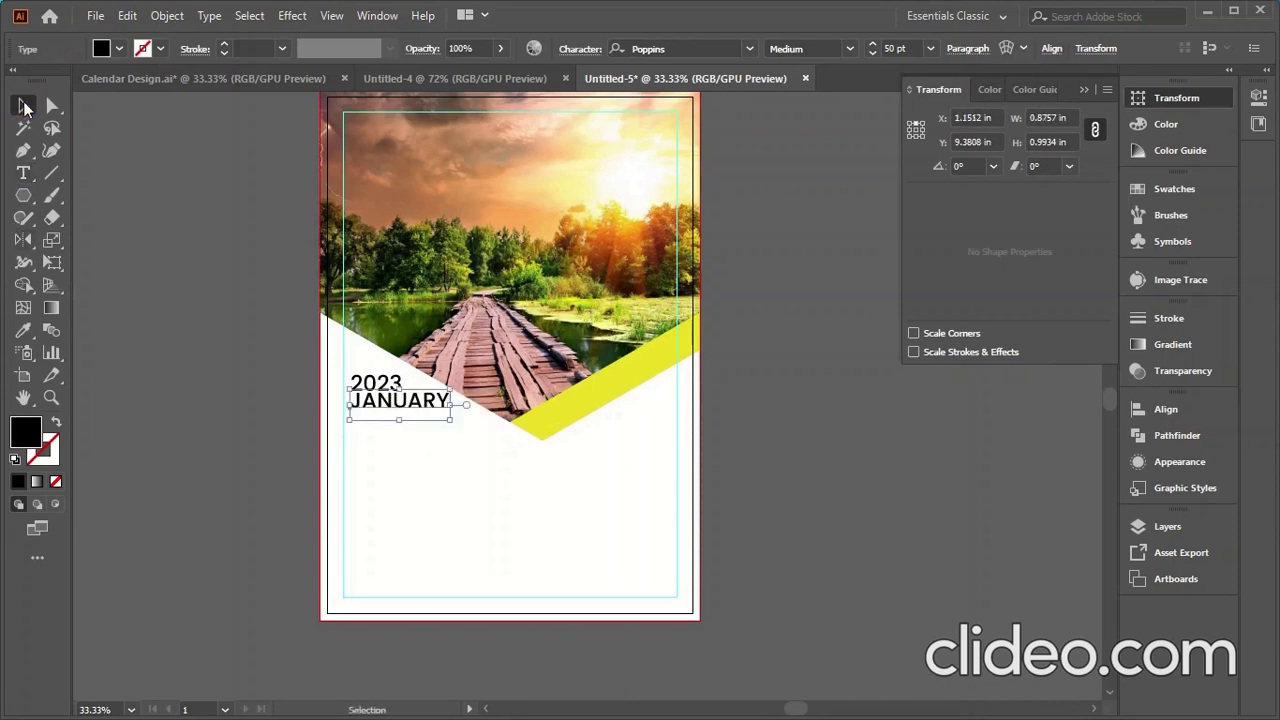
Set JANUARY to Poppins SemiBold and move it straight down to about Y 9.62 in, clear of the year.
{"action": "left_click", "coordinate": [849, 49]}
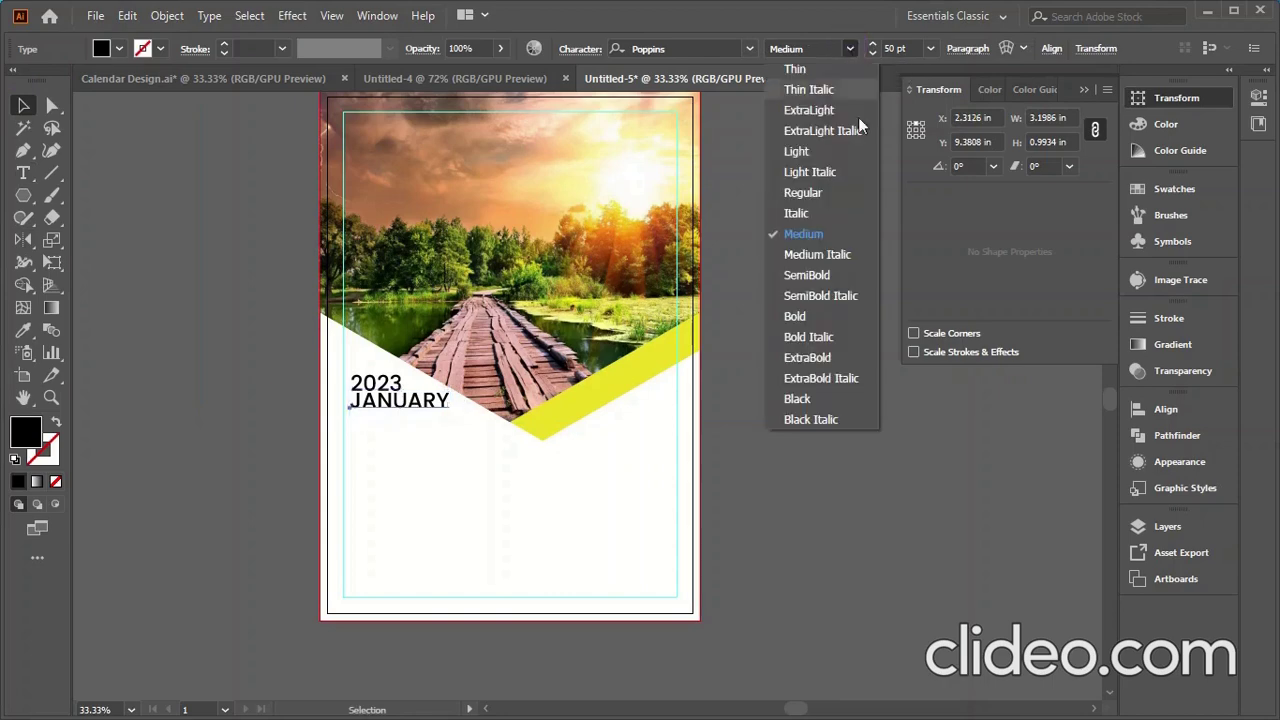
{"action": "left_click", "coordinate": [837, 275]}
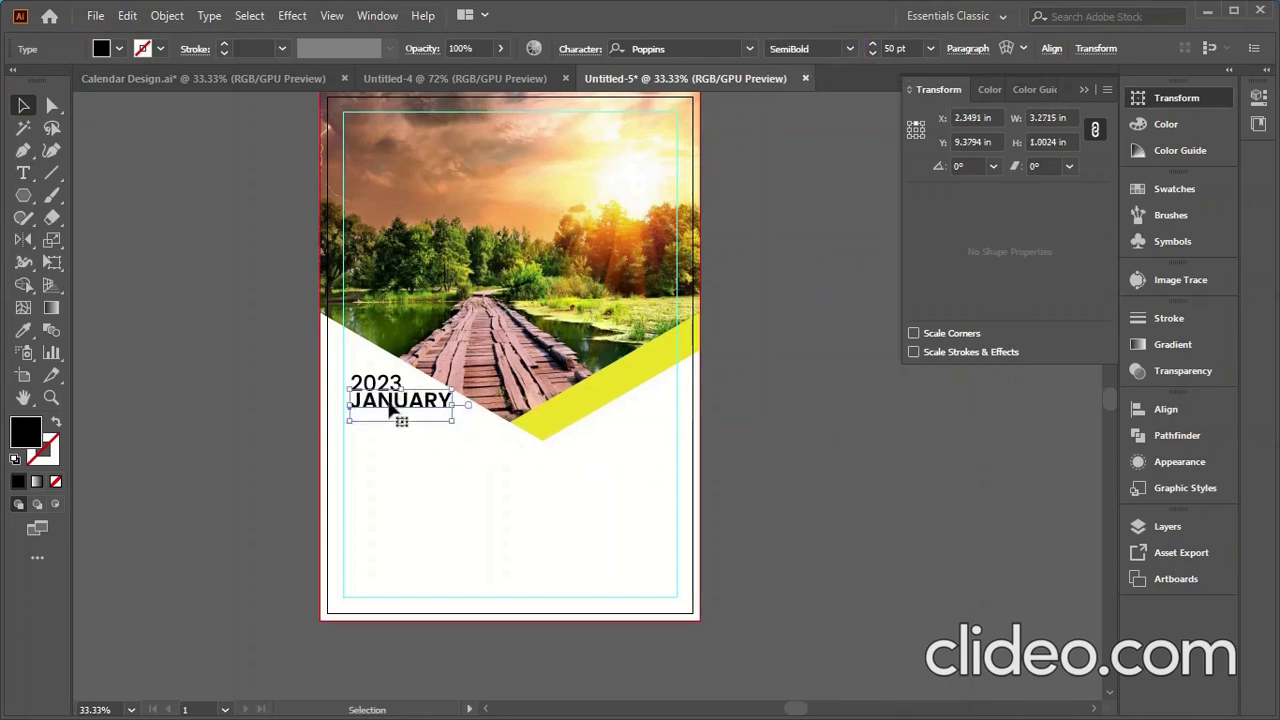
{"action": "mouse_move", "coordinate": [400, 410]}
{"action": "left_mouse_down"}
{"action": "mouse_move", "coordinate": [397, 437]}
{"action": "mouse_move", "coordinate": [383, 422]}
{"action": "left_mouse_up"}
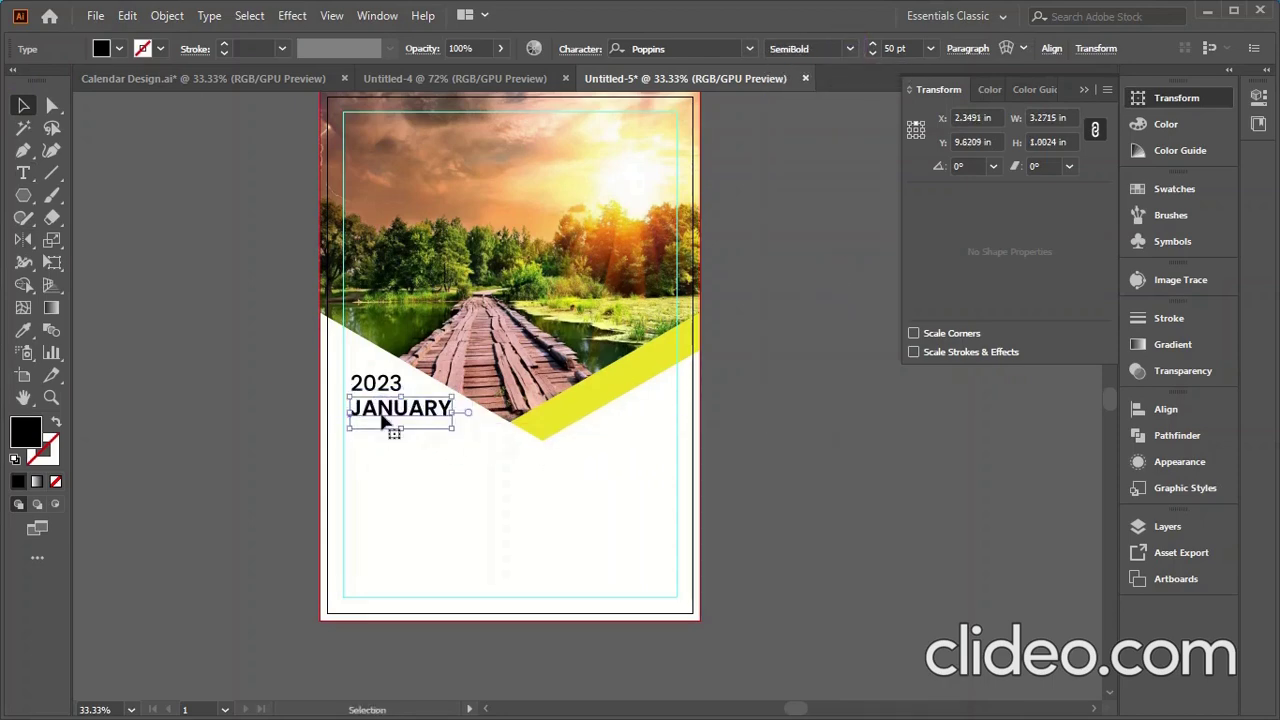
{"action": "left_click", "coordinate": [393, 480]}
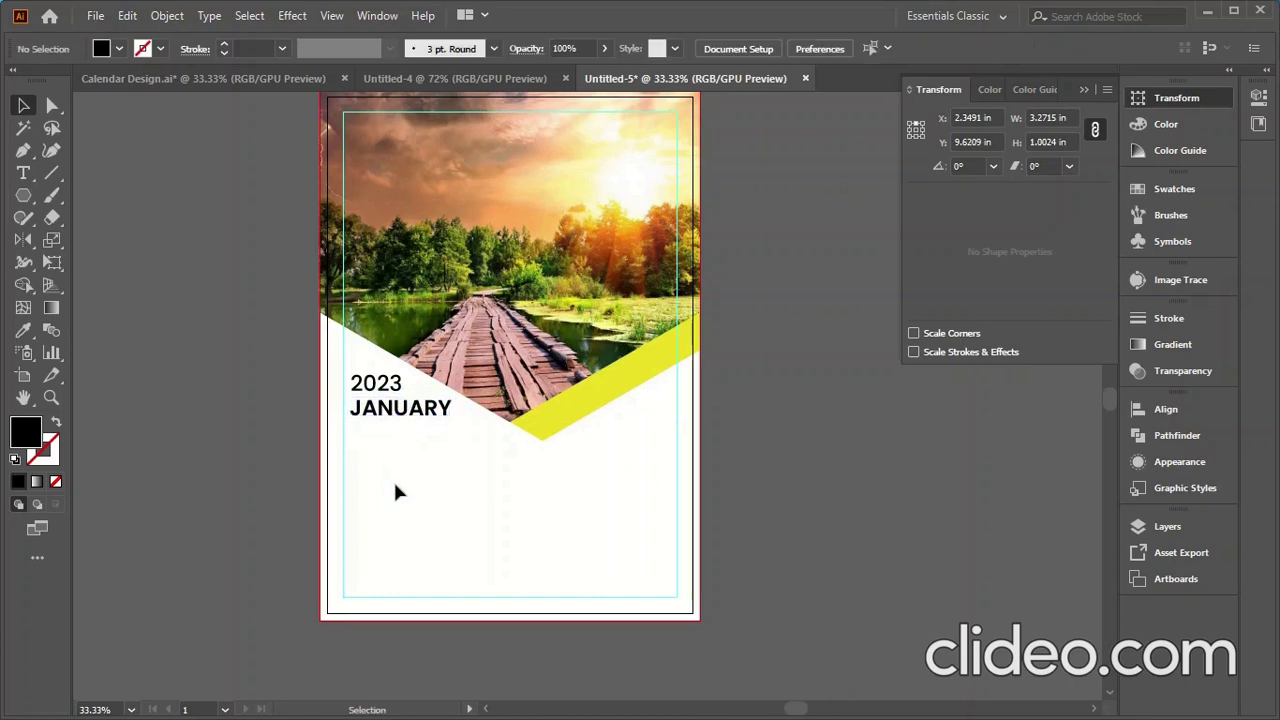
Move the 2023 text horizontally so it starts at the left margin guide, at about X 1.31 in.
{"action": "left_click", "coordinate": [372, 390]}
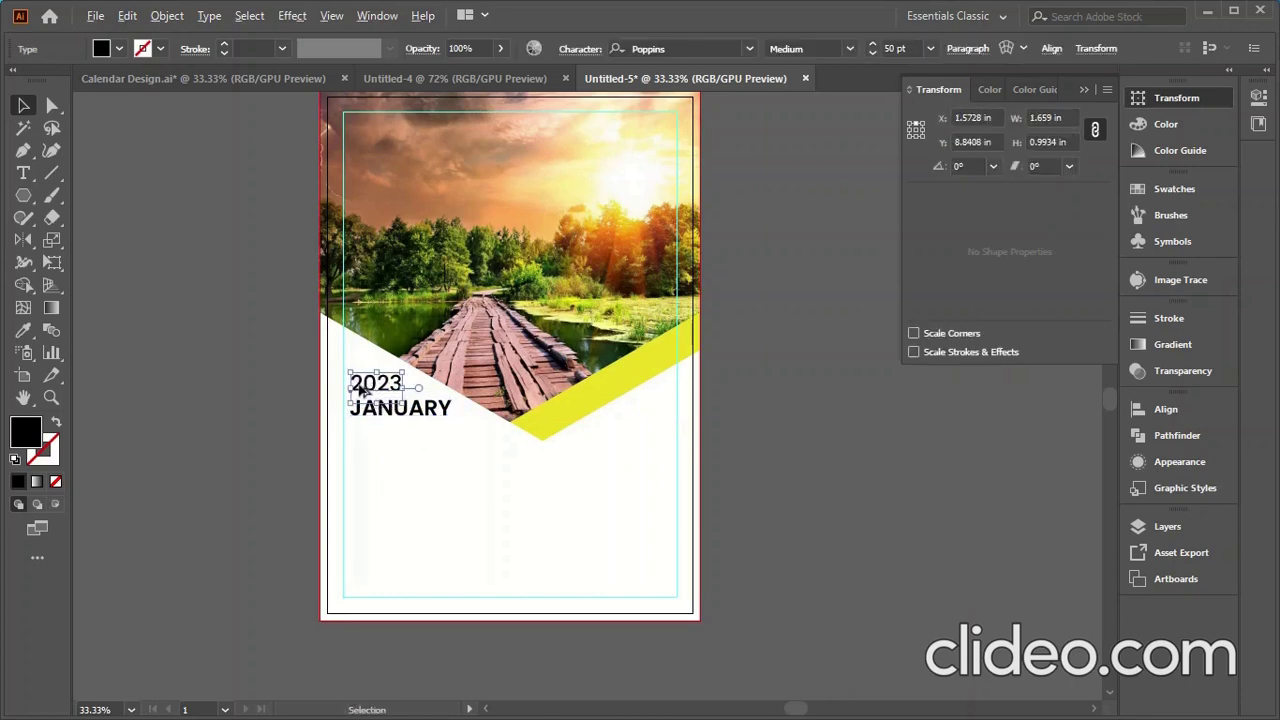
{"action": "scroll", "coordinate": [362, 390], "scroll_direction": "up", "scroll_amount": 5}
{"action": "left_click_drag", "start_coordinate": [383, 372], "coordinate": [350, 382]}
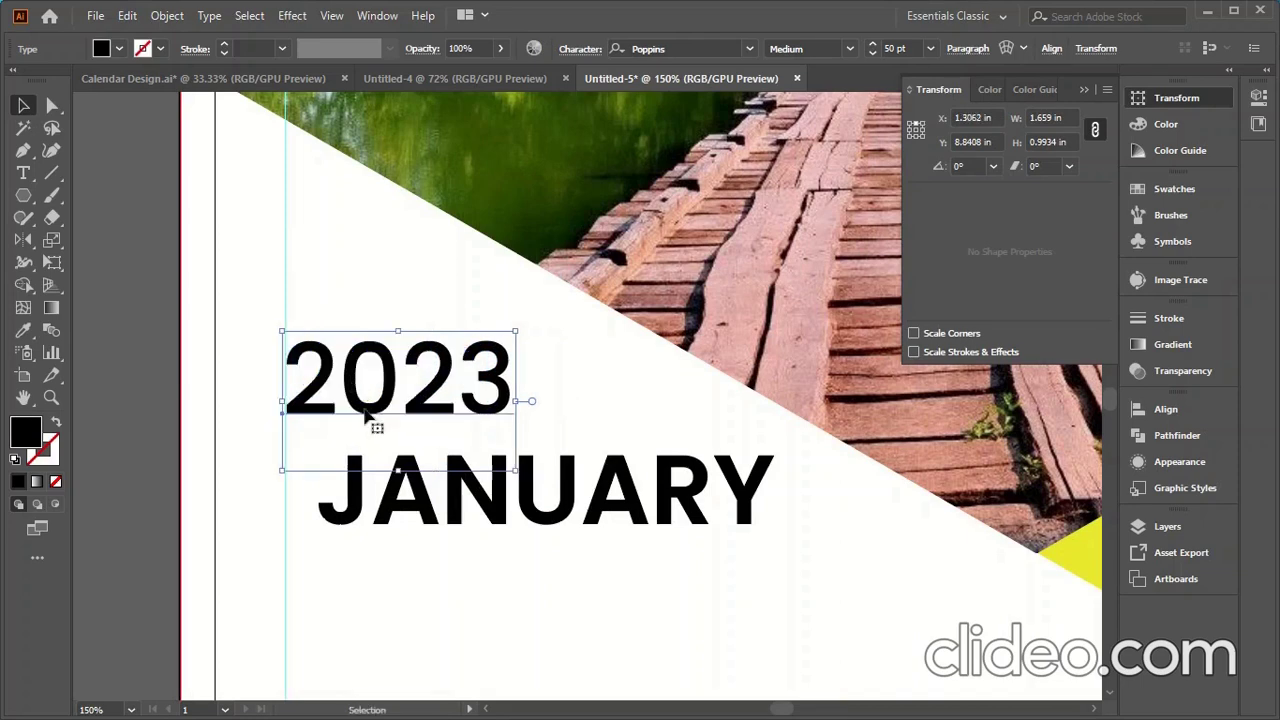
Left-align 2023 and JANUARY with each other, using Align to Selection, so both start at the left margin guide.
{"action": "left_click", "coordinate": [430, 515], "text": "shift"}
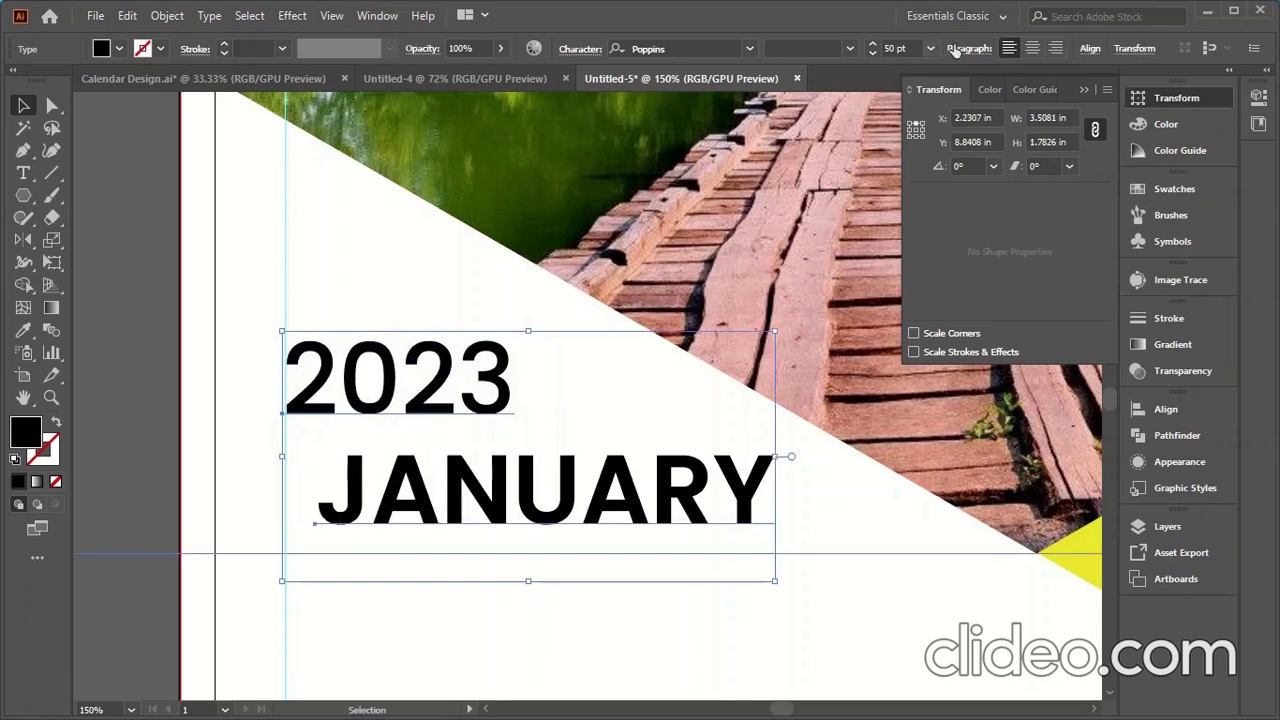
{"action": "left_click", "coordinate": [1090, 52]}
{"action": "left_click", "coordinate": [1077, 212]}
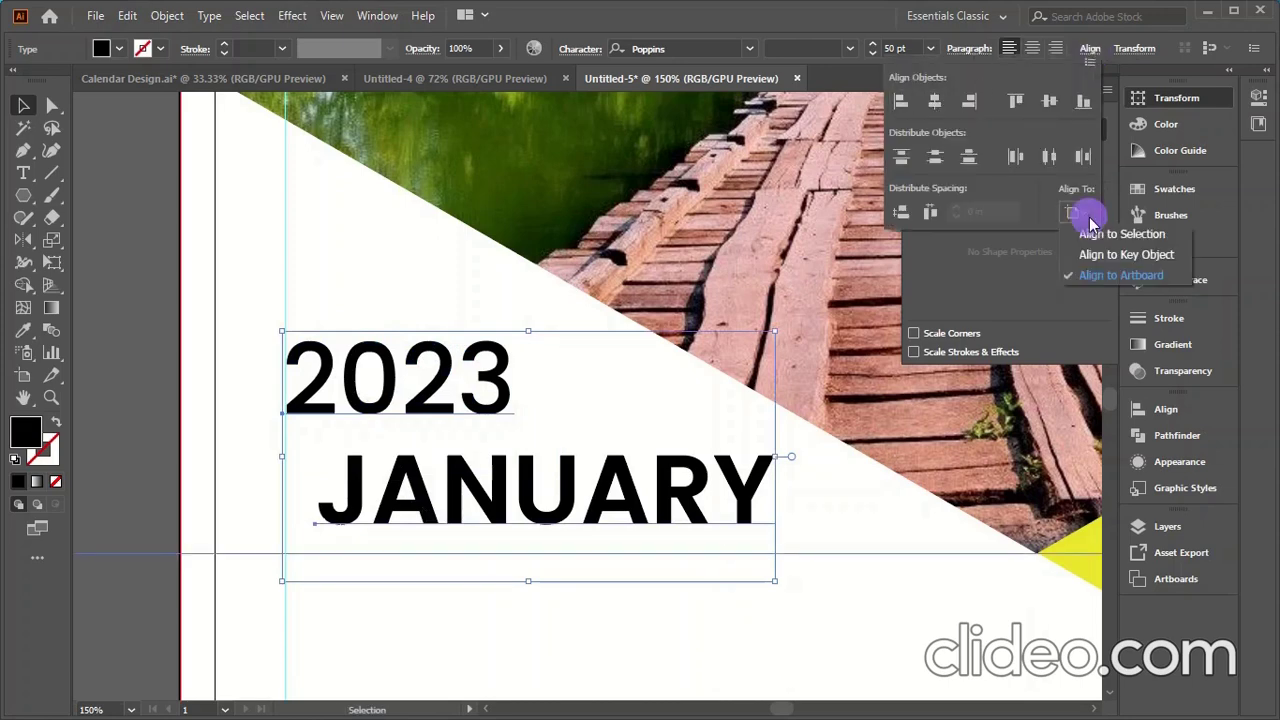
{"action": "left_click", "coordinate": [1086, 229]}
{"action": "left_click", "coordinate": [901, 101]}
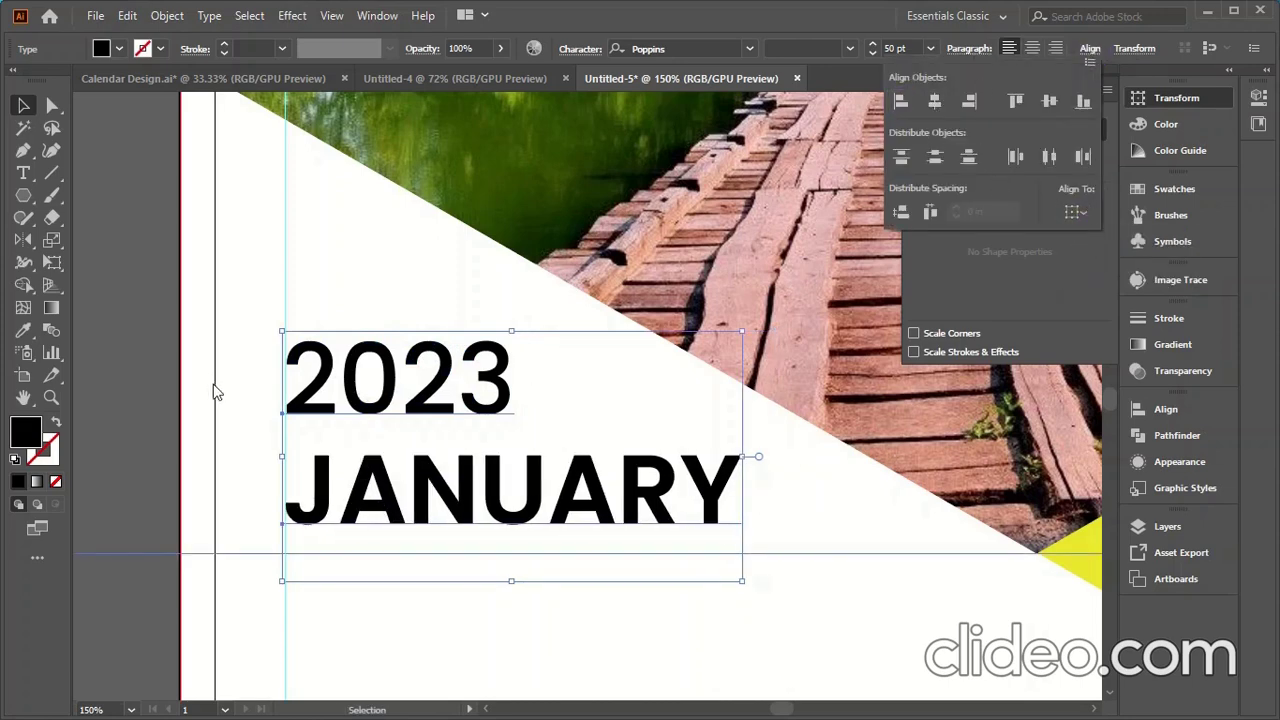
{"action": "left_click", "coordinate": [150, 410]}
Recolour JANUARY with the yellow sampled from the accent band using the Eyedropper.
{"action": "scroll", "coordinate": [563, 477], "scroll_direction": "down", "scroll_amount": 4}
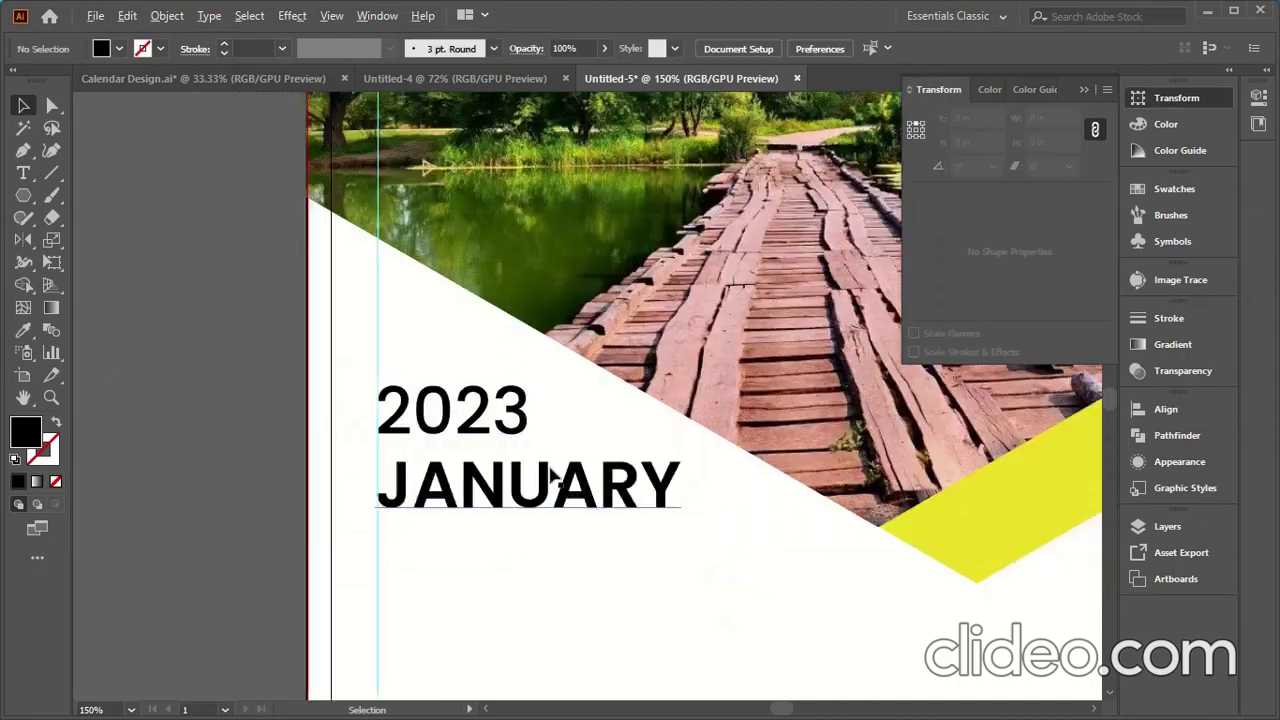
{"action": "scroll", "coordinate": [585, 510], "scroll_direction": "up", "scroll_amount": 1}
{"action": "left_click", "coordinate": [457, 448]}
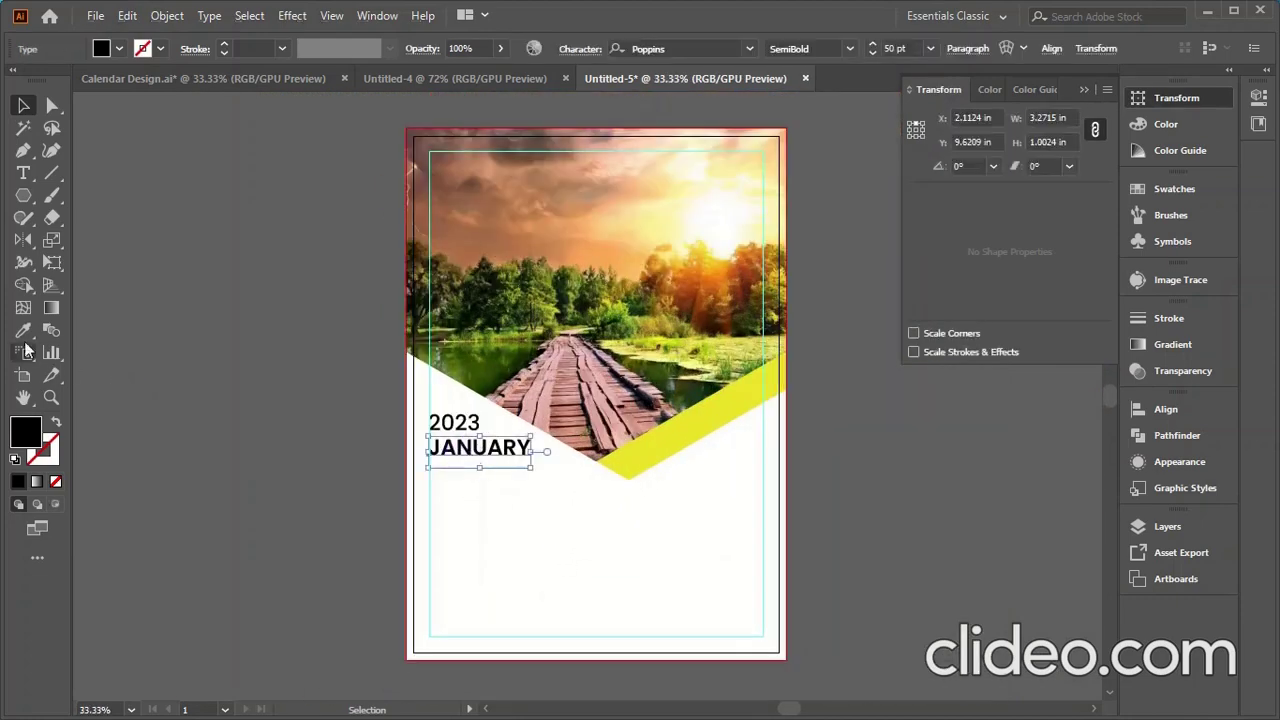
{"action": "key", "text": "i"}
{"action": "left_click", "coordinate": [694, 431]}
{"action": "left_click", "coordinate": [22, 105]}
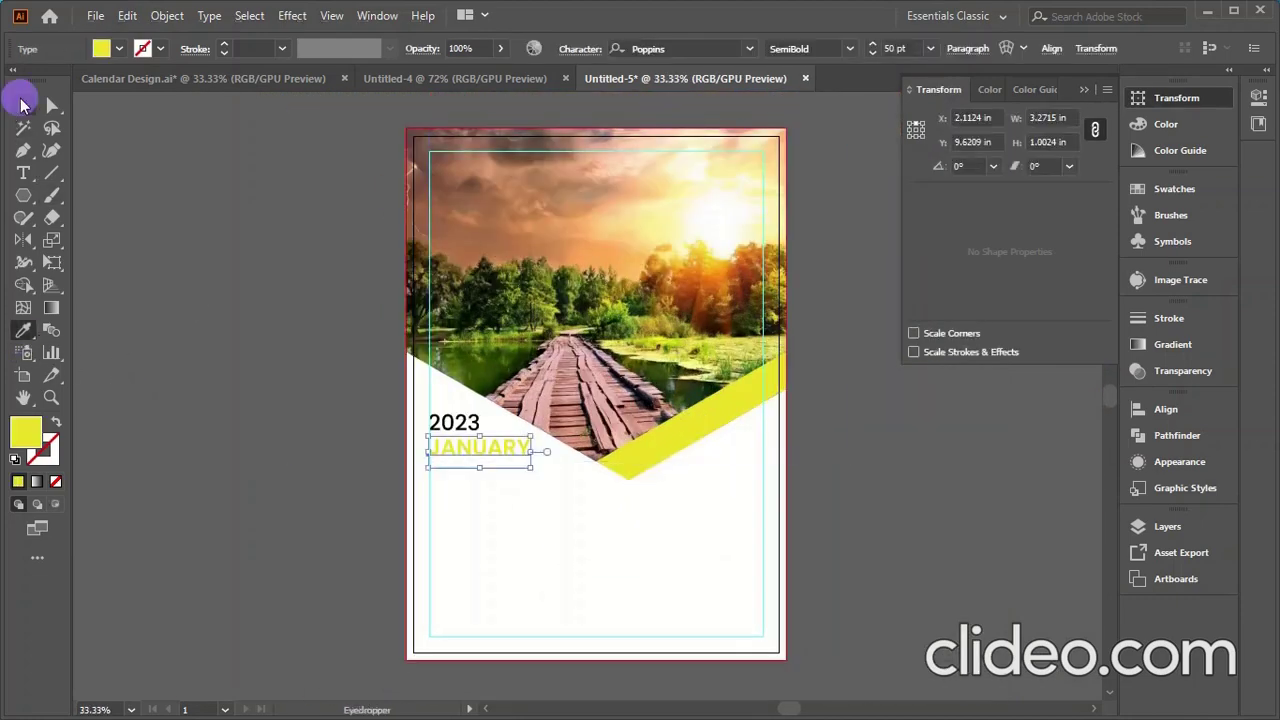
{"action": "left_click", "coordinate": [206, 360]}
{"action": "scroll", "coordinate": [507, 537], "scroll_direction": "up", "scroll_amount": 3}
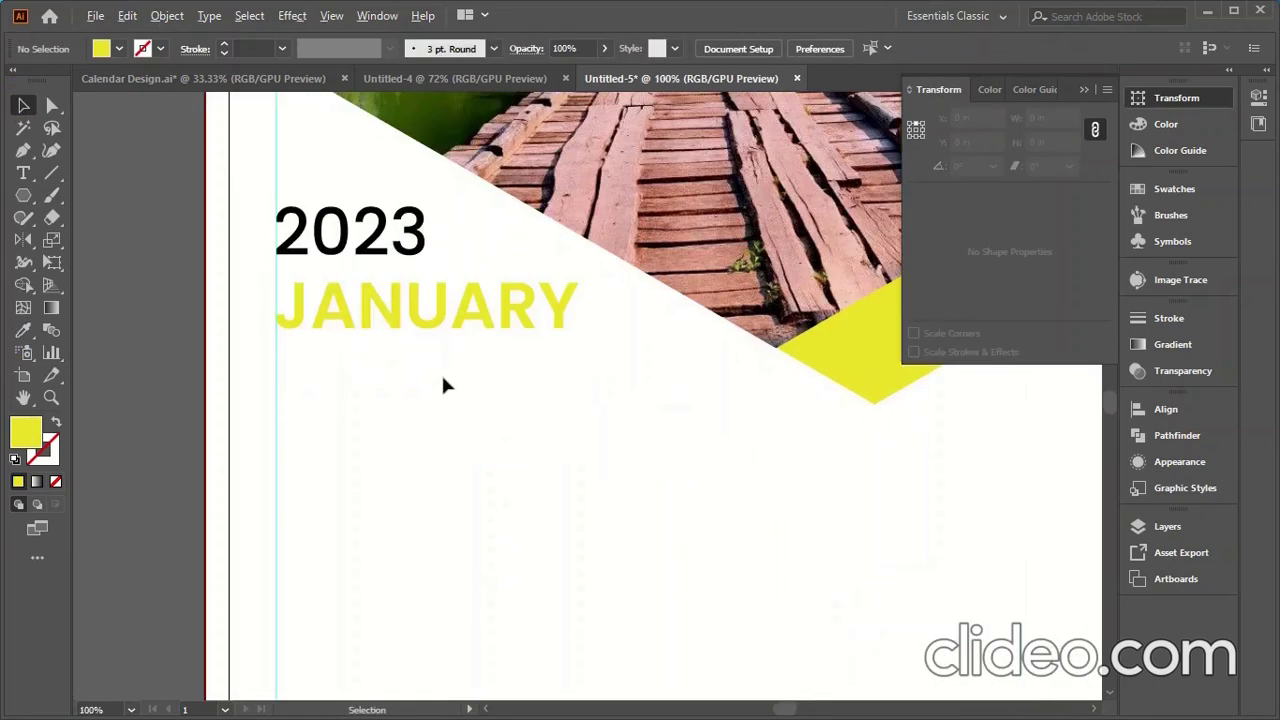
{"action": "scroll", "coordinate": [322, 335], "scroll_direction": "down", "scroll_amount": 2}
{"action": "scroll", "coordinate": [432, 412], "scroll_direction": "down", "scroll_amount": 1}
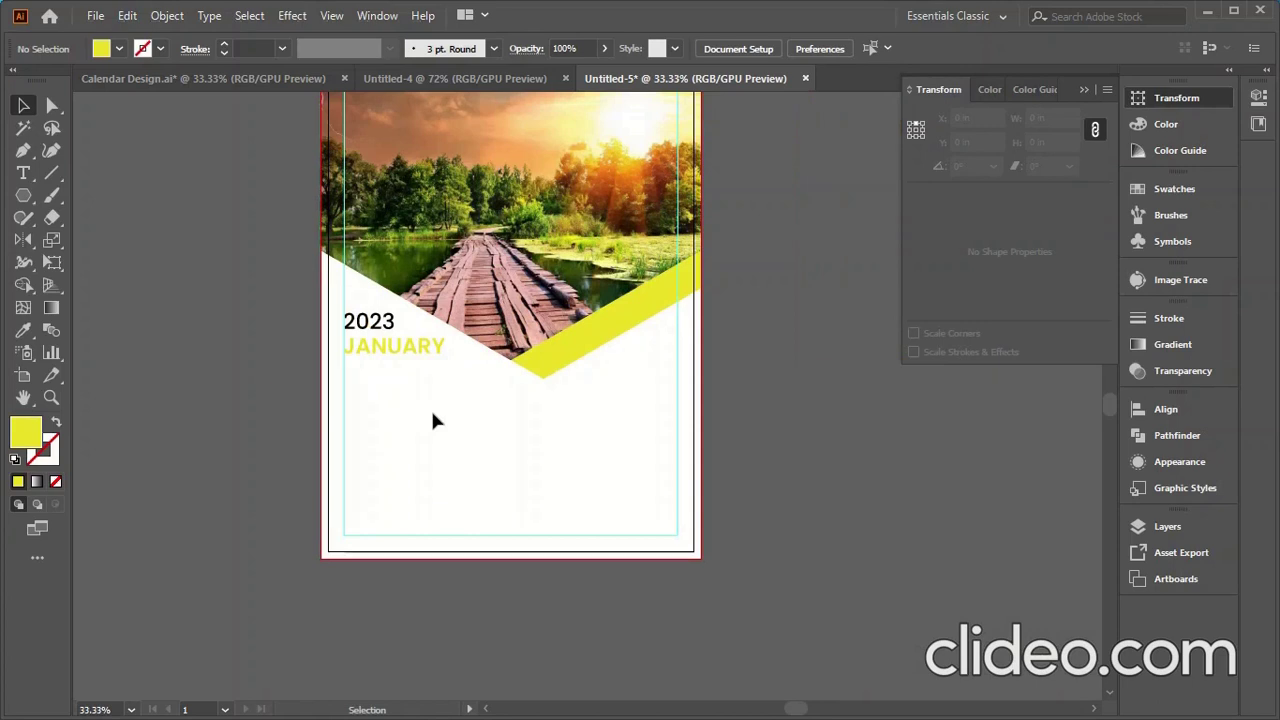
{"action": "left_click", "coordinate": [397, 346]}
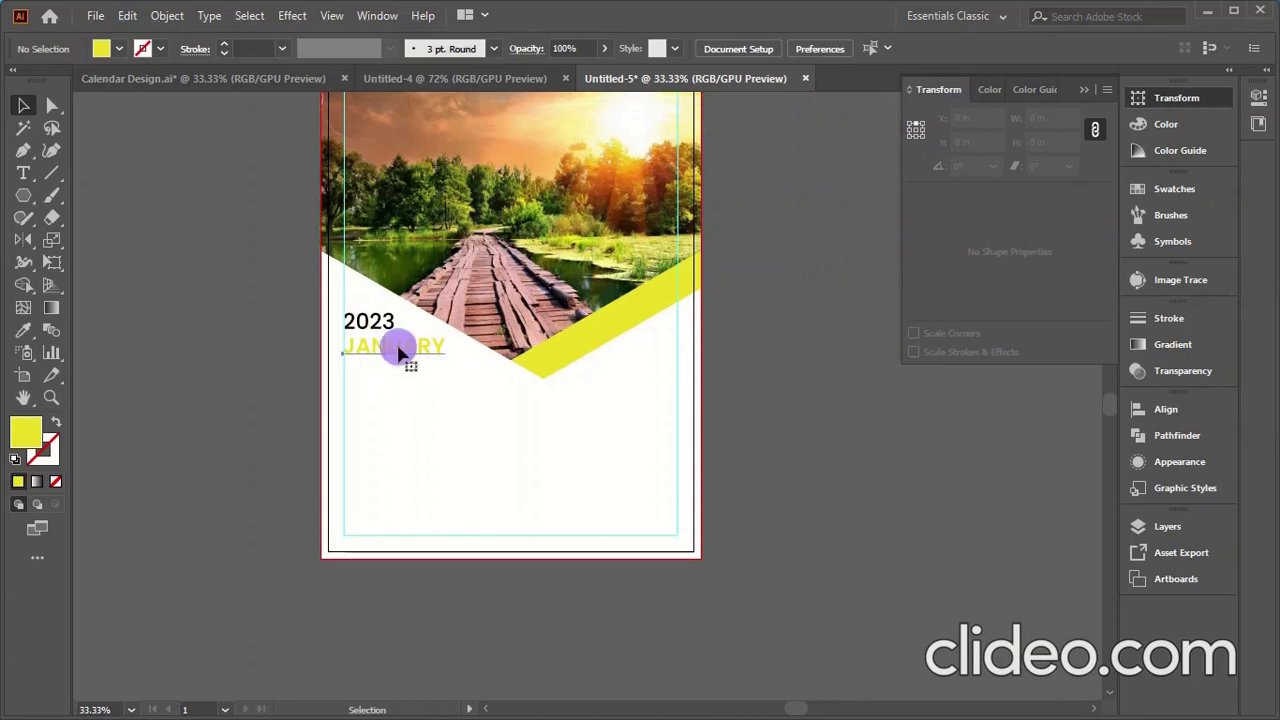
{"action": "left_click", "coordinate": [193, 374]}
{"action": "left_click", "coordinate": [395, 352]}
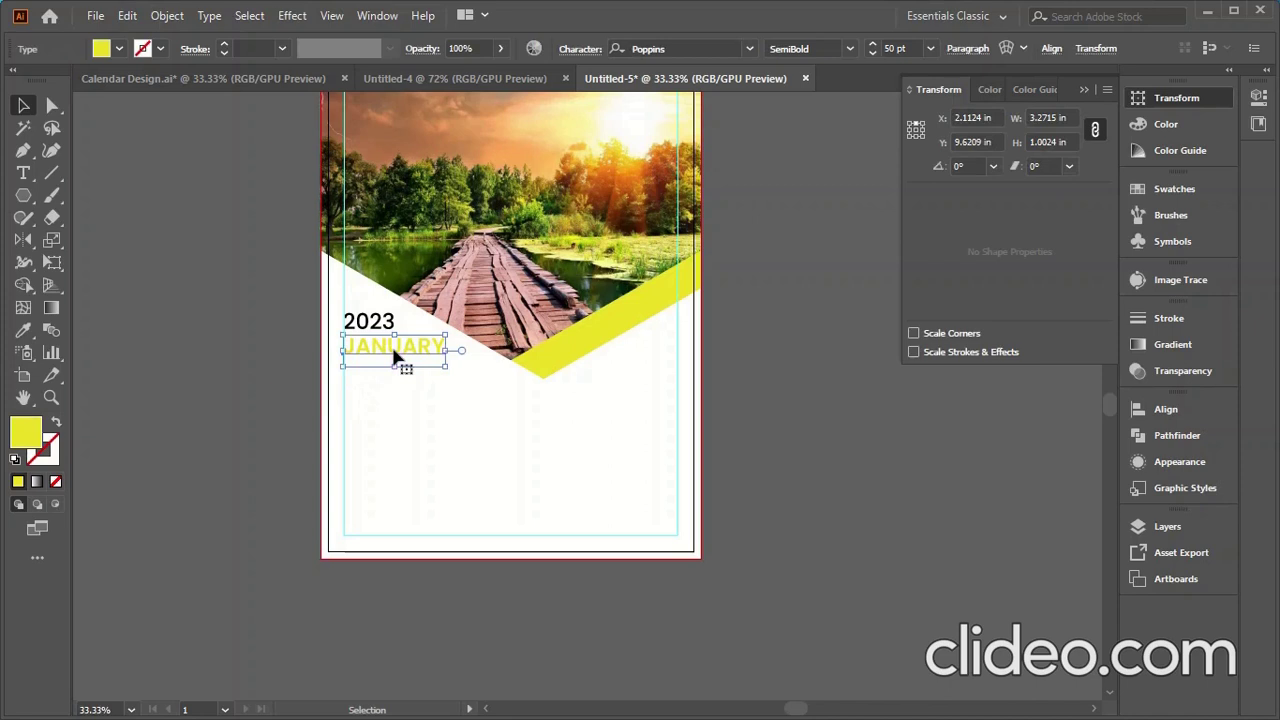
{"action": "left_click", "coordinate": [201, 424]}
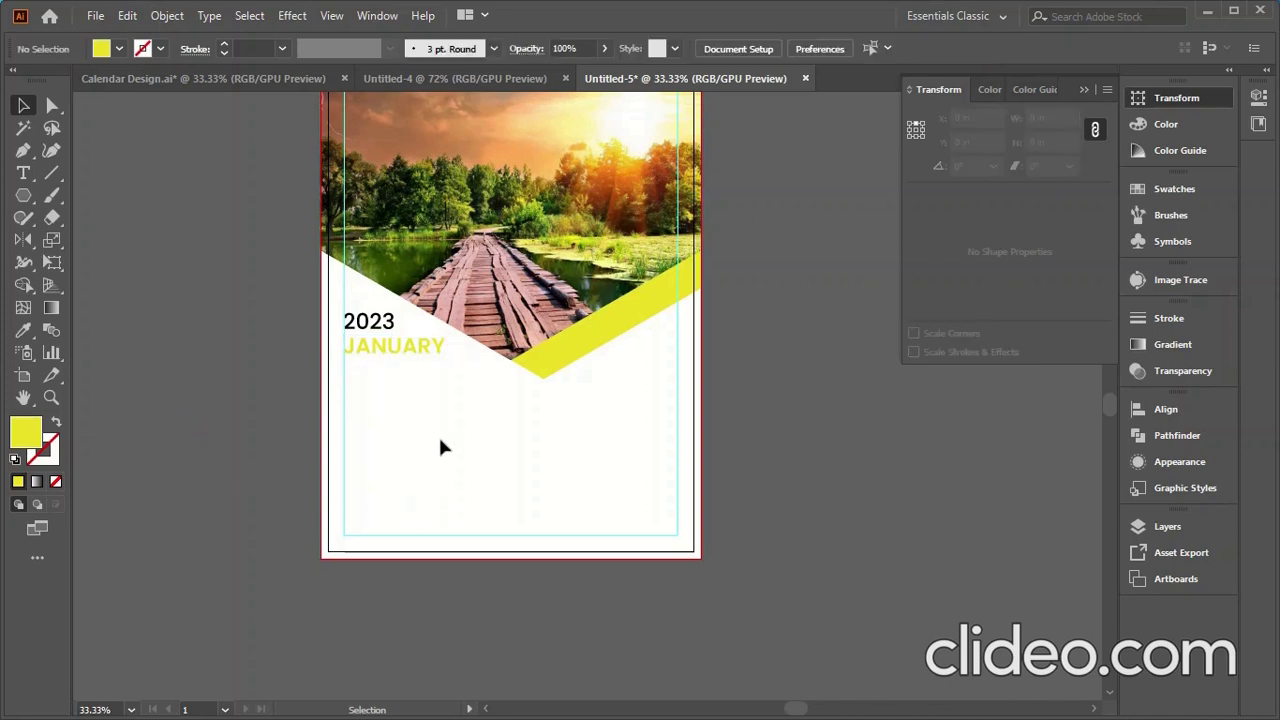
Add the point text mon below JANUARY near the left margin guide and reduce it to 20 pt.
{"action": "scroll", "coordinate": [228, 435], "scroll_direction": "down", "scroll_amount": 3}
{"action": "left_click", "coordinate": [24, 174]}
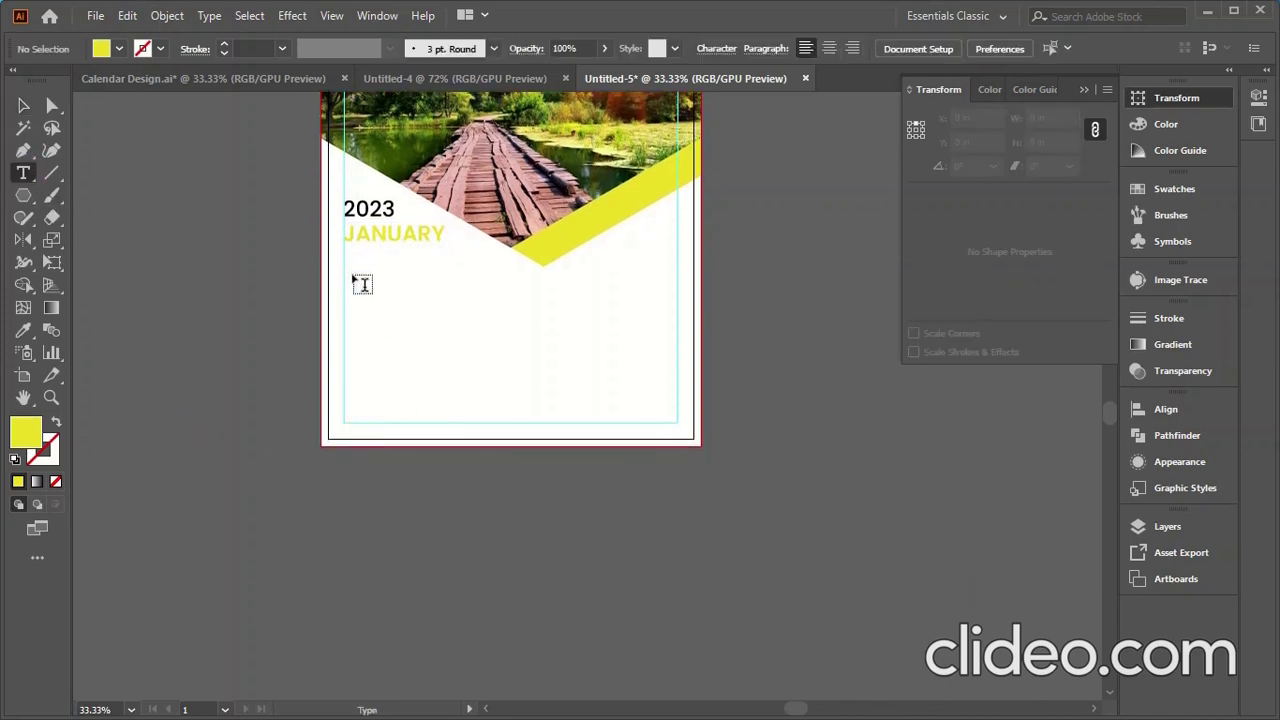
{"action": "left_click", "coordinate": [362, 285]}
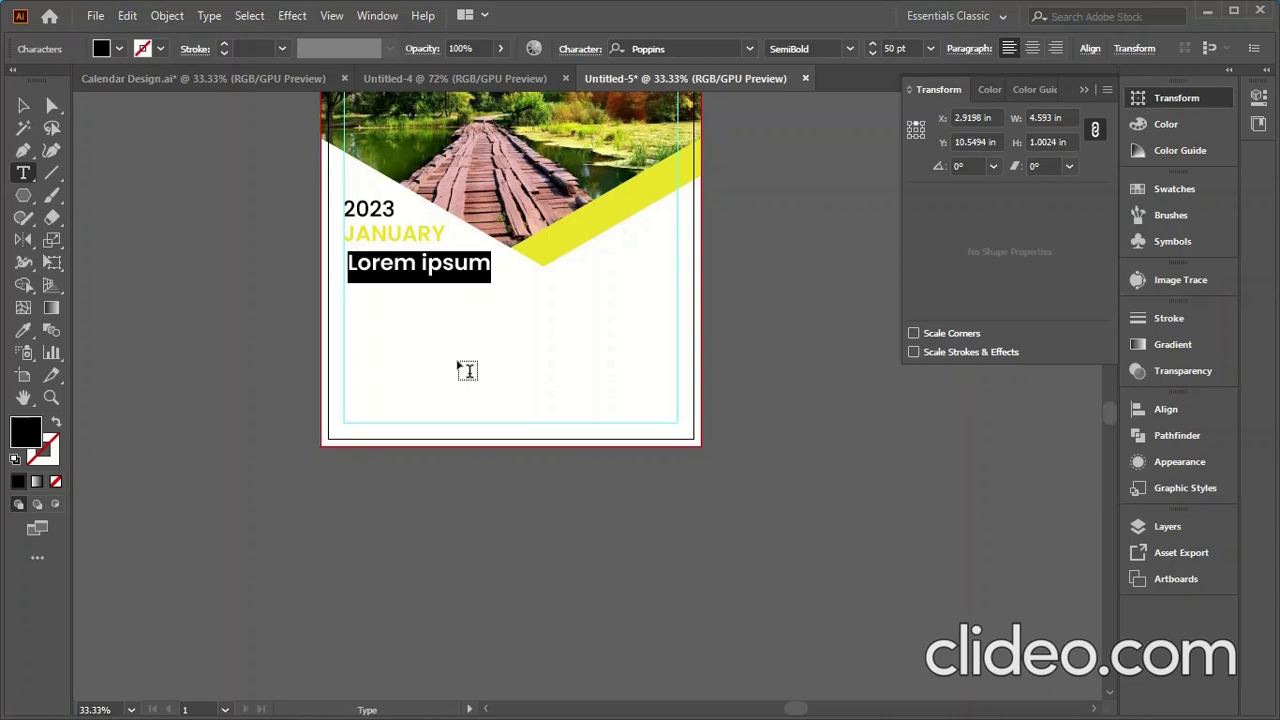
{"action": "type", "text": "mon"}
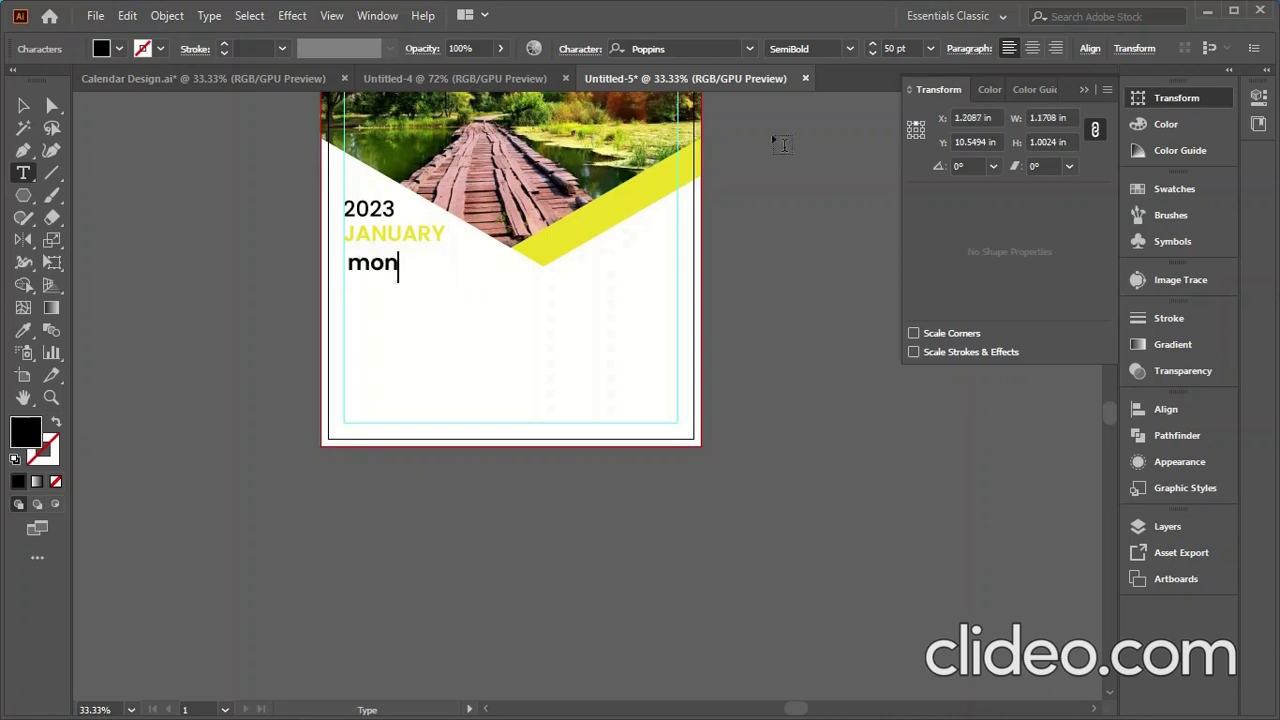
{"action": "left_click", "coordinate": [23, 108]}
{"action": "scroll", "coordinate": [907, 50], "scroll_direction": "down", "scroll_amount": 10}
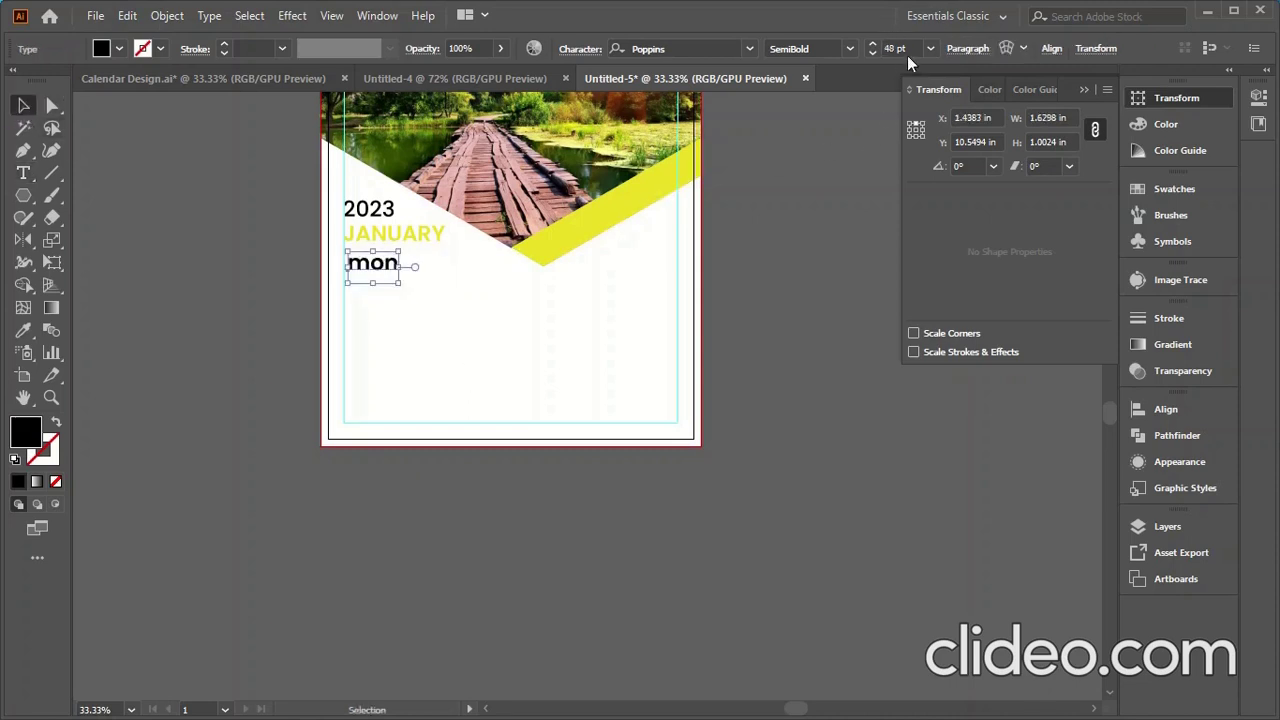
{"action": "scroll", "coordinate": [907, 48], "scroll_direction": "down", "scroll_amount": 20}
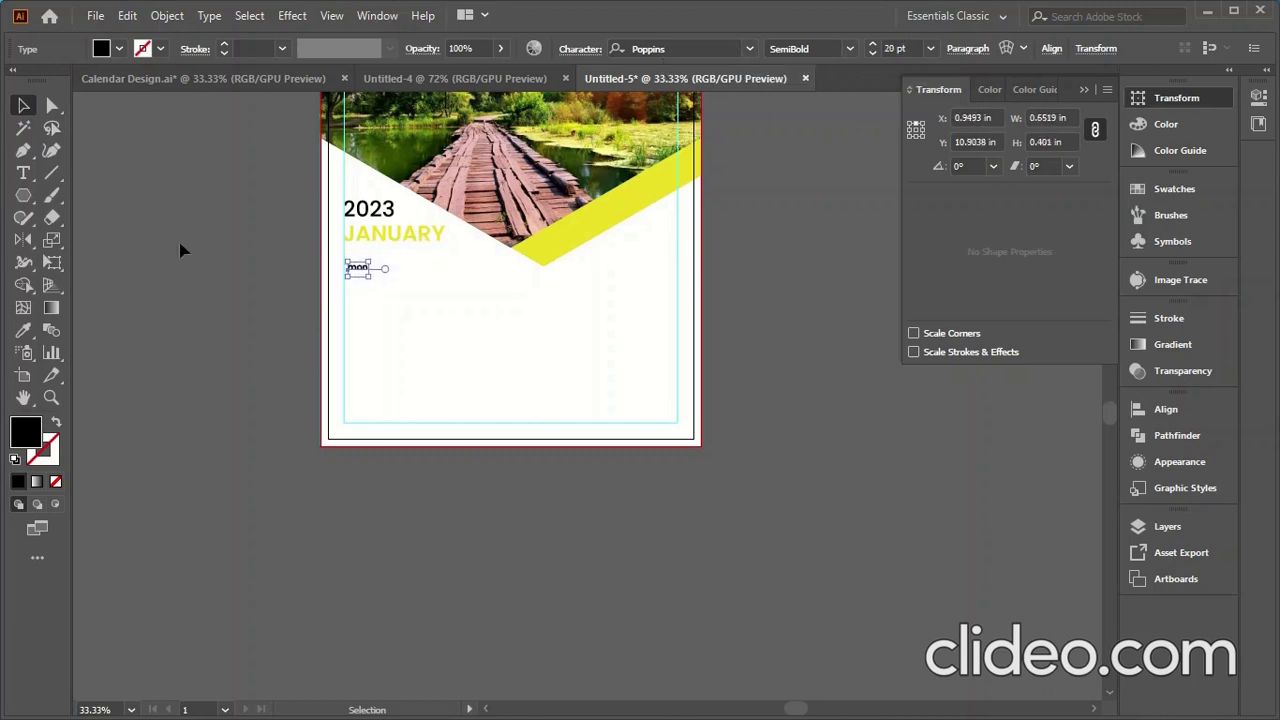
Replace the small lowercase weekday text with MON in capitals.
{"action": "left_click", "coordinate": [360, 264]}
{"action": "scroll", "coordinate": [360, 264], "scroll_direction": "up", "scroll_amount": 5}
{"action": "double_click", "coordinate": [402, 290]}
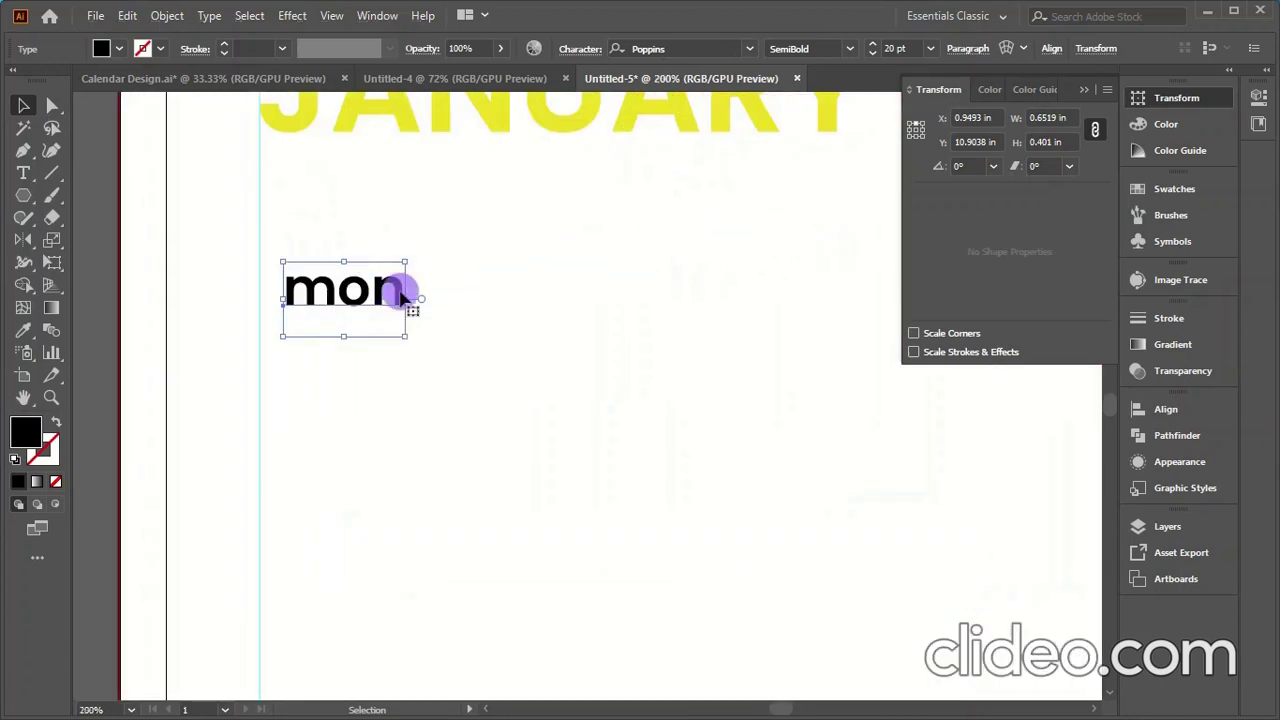
{"action": "key", "text": "BackSpace"}
{"action": "key", "text": "BackSpace"}
{"action": "key", "text": "BackSpace"}
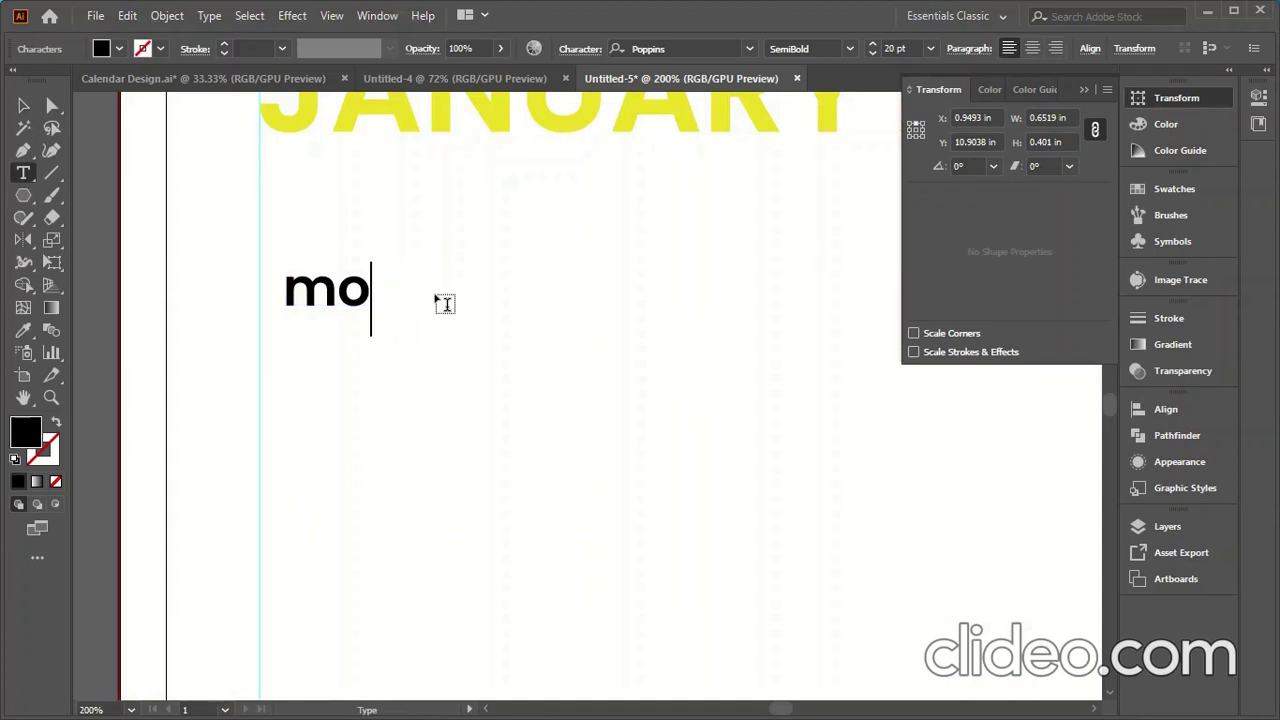
{"action": "type", "text": "MON"}
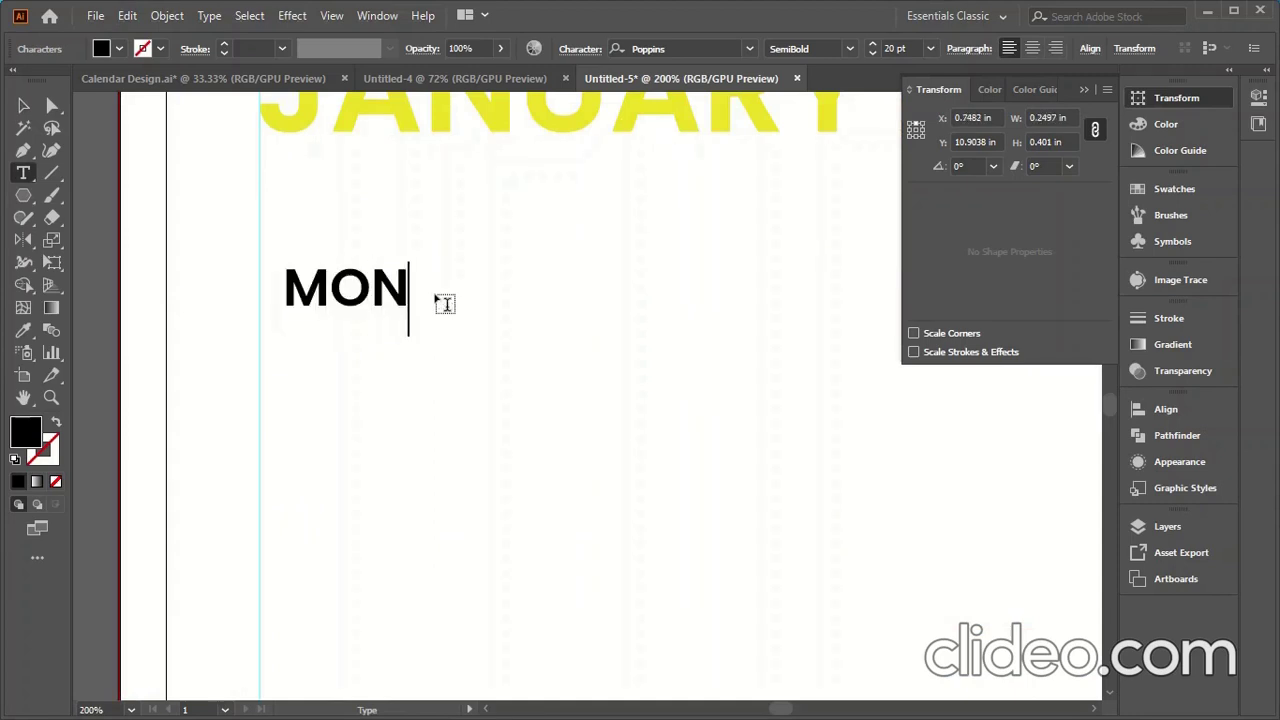
Continue the weekday text below MON with TUE, WED, THU, FRI, SAT and SUN, each on its own line.
{"action": "key", "text": "Return"}
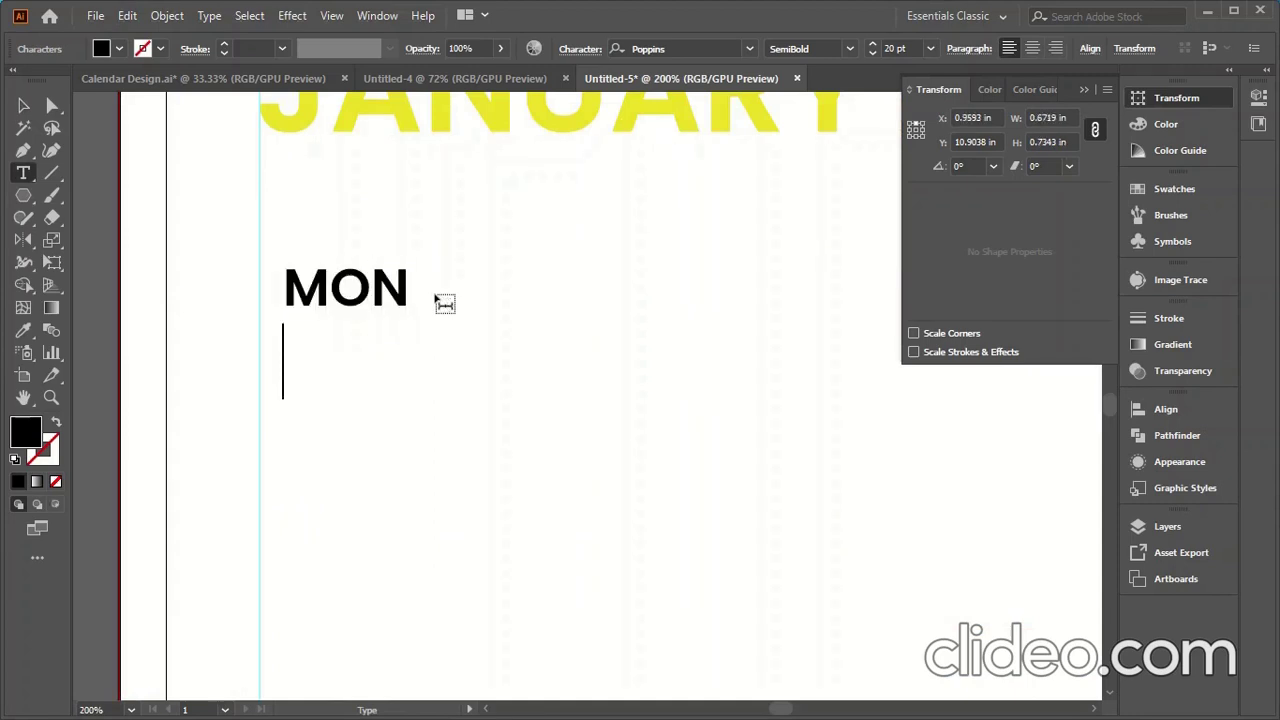
{"action": "type", "text": "TUE"}
{"action": "key", "text": "Return"}
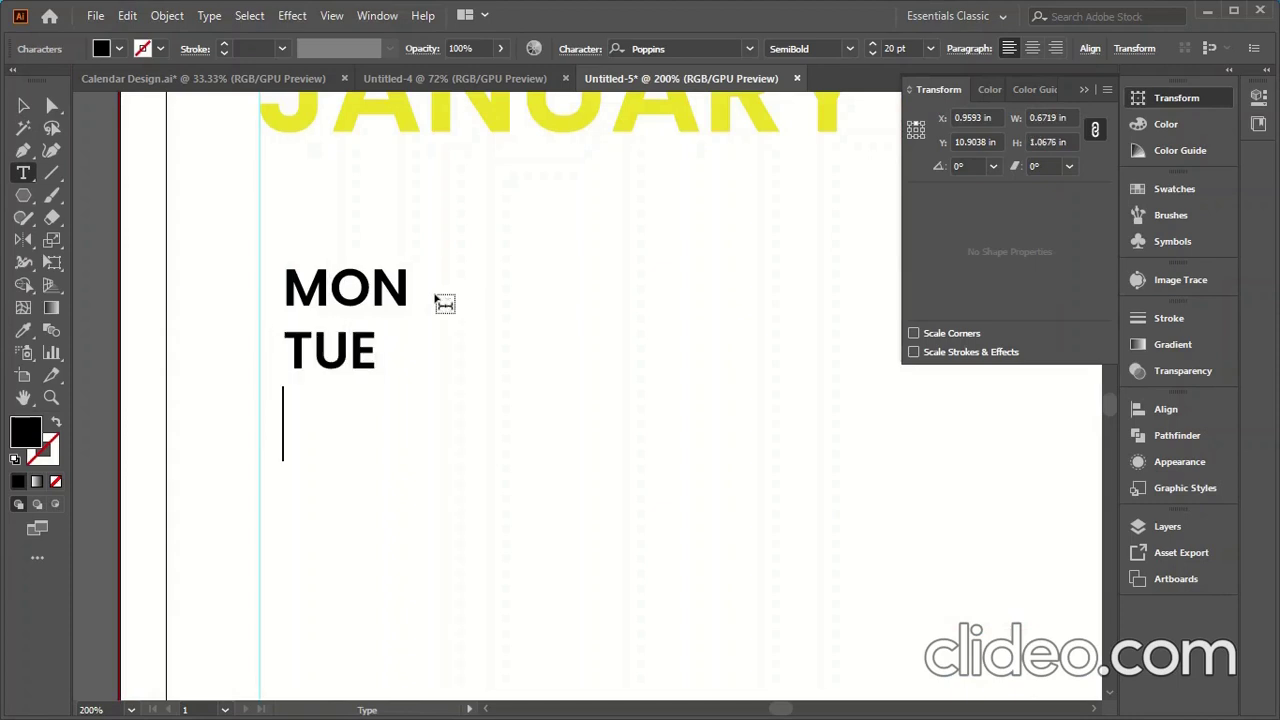
{"action": "type", "text": "E"}
{"action": "key", "text": "BackSpace"}
{"action": "type", "text": "WED"}
{"action": "key", "text": "Return"}
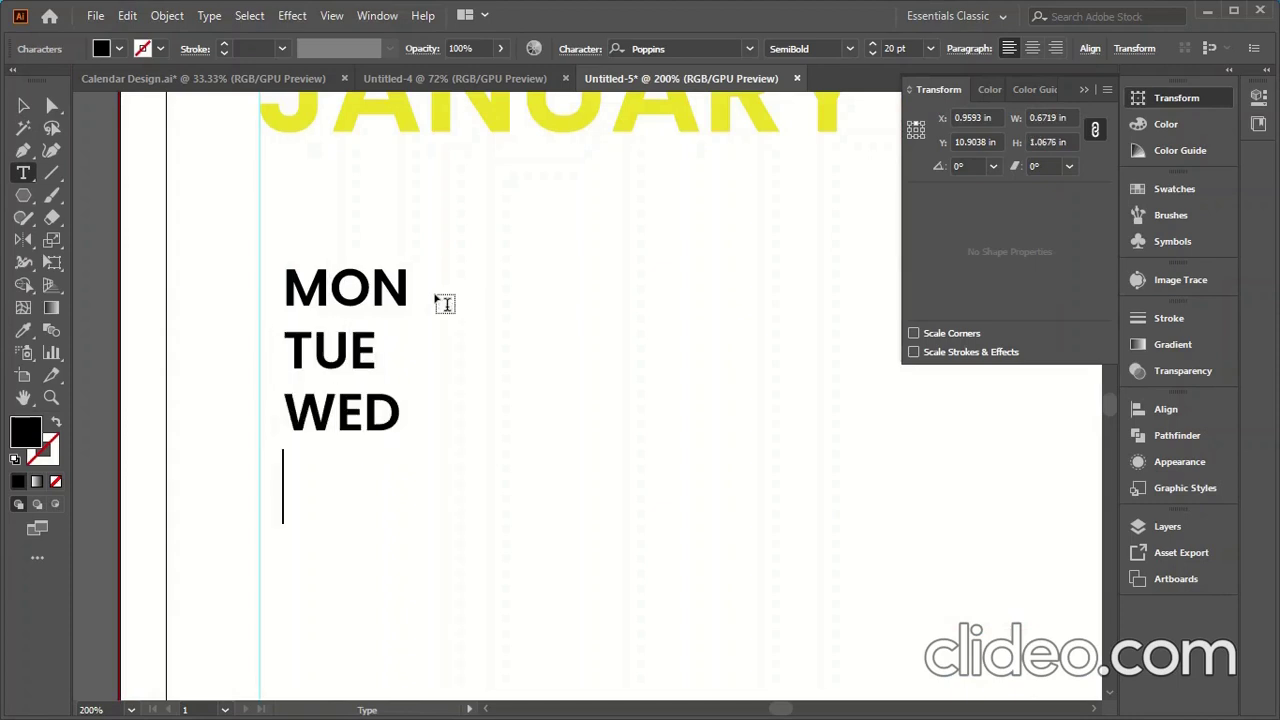
{"action": "type", "text": "THU"}
{"action": "key", "text": "Return"}
{"action": "type", "text": "FRI"}
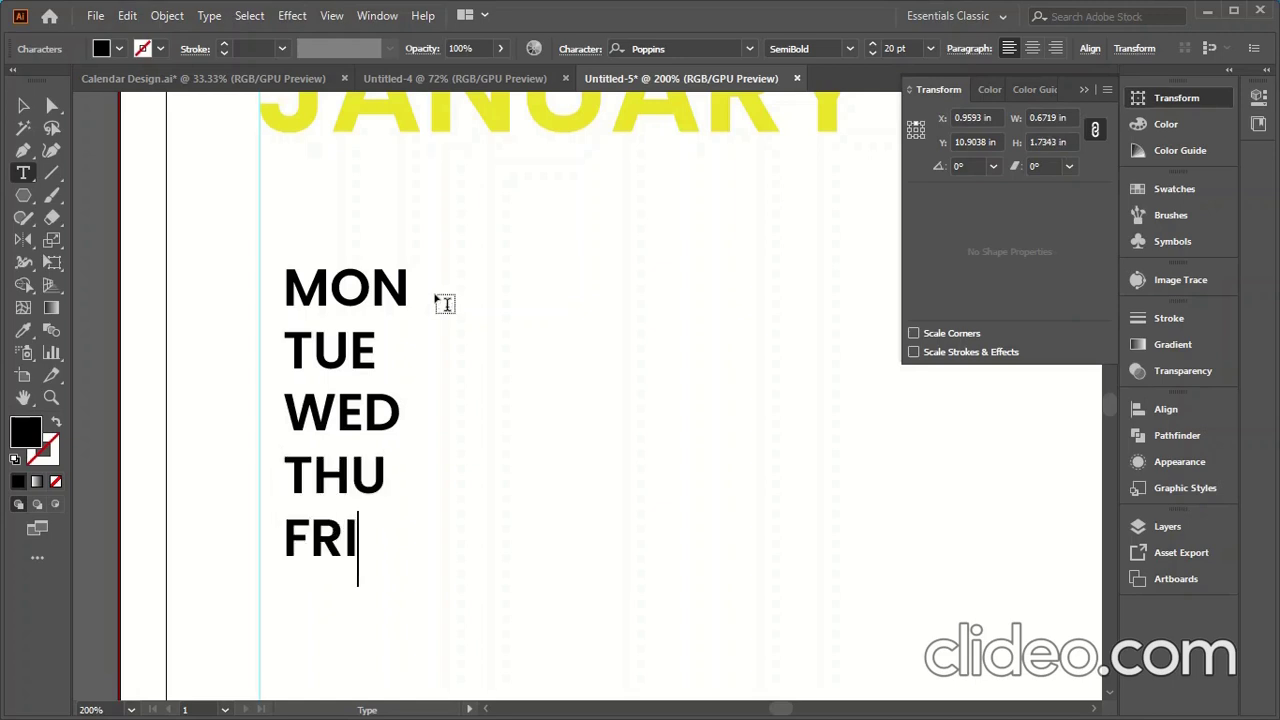
{"action": "key", "text": "Return"}
{"action": "type", "text": "SAT"}
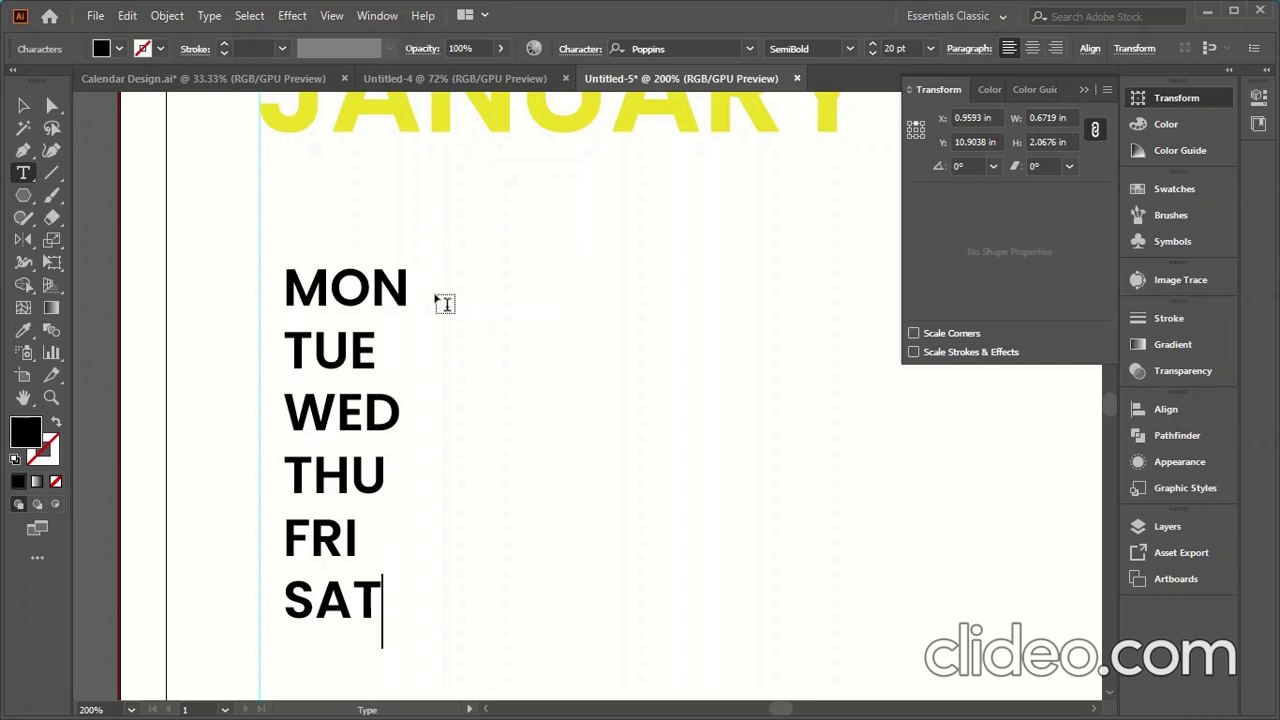
{"action": "key", "text": "Return"}
{"action": "type", "text": "SUN"}
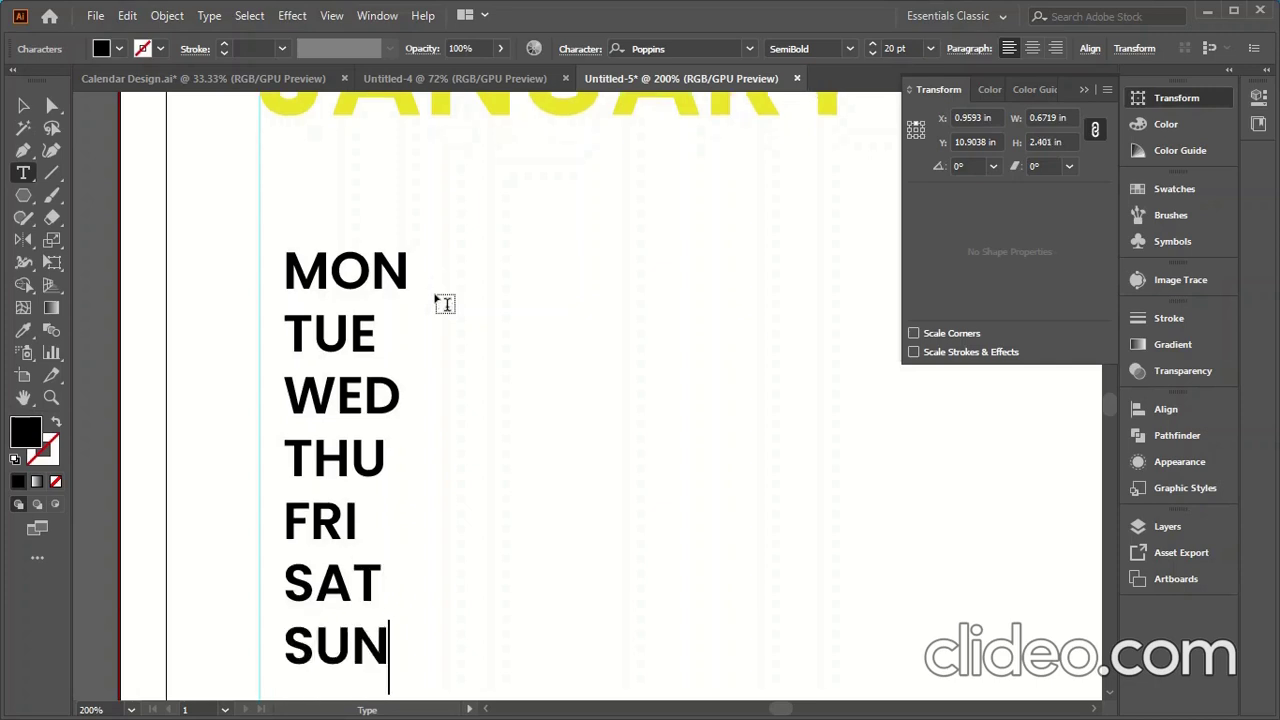
{"action": "scroll", "coordinate": [371, 257], "scroll_direction": "down", "scroll_amount": 1}
{"action": "left_click", "coordinate": [23, 105]}
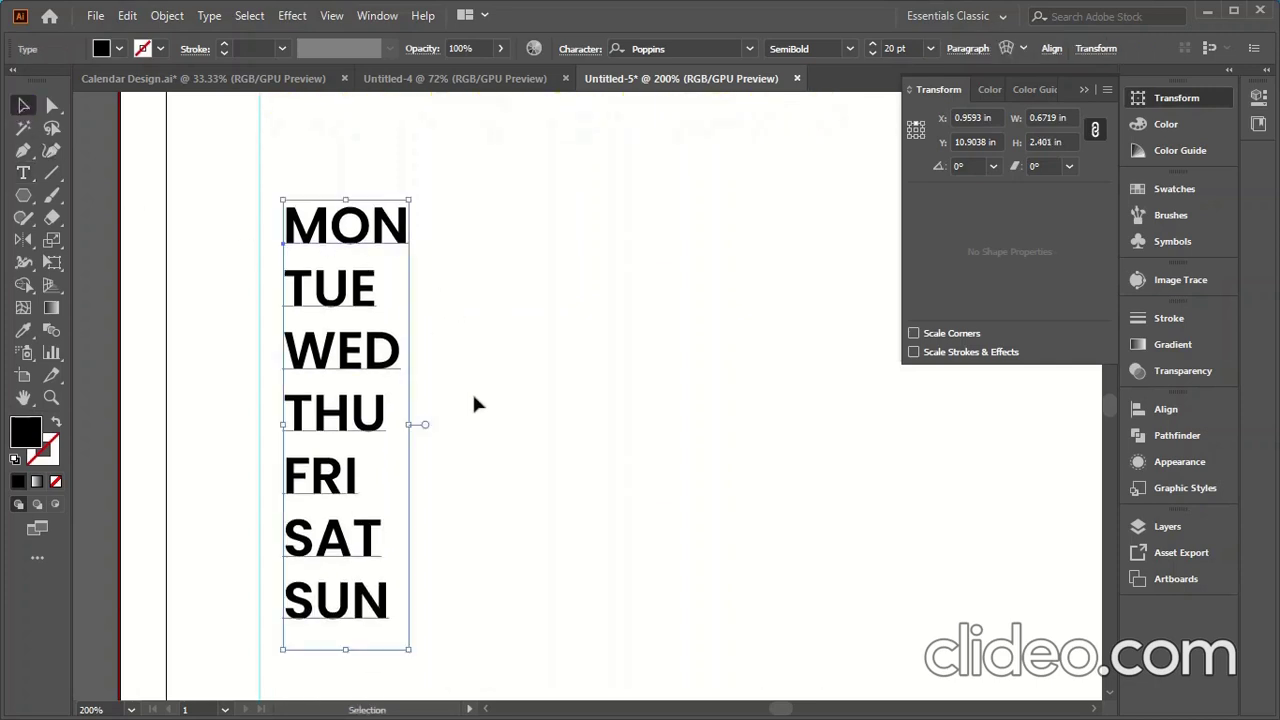
Convert the weekday list to area type and set its text area to 6.5 in wide and 4.5 in high.
{"action": "left_click", "coordinate": [209, 15]}
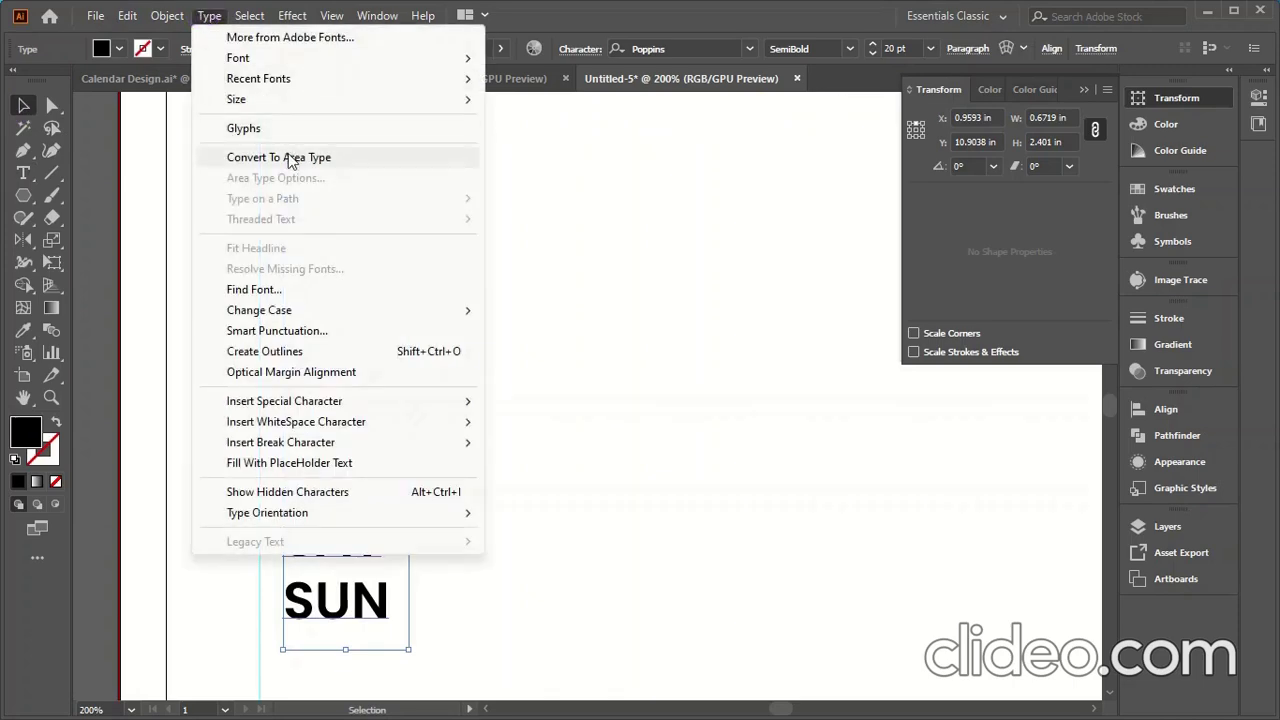
{"action": "left_click", "coordinate": [324, 157]}
{"action": "left_click", "coordinate": [209, 15]}
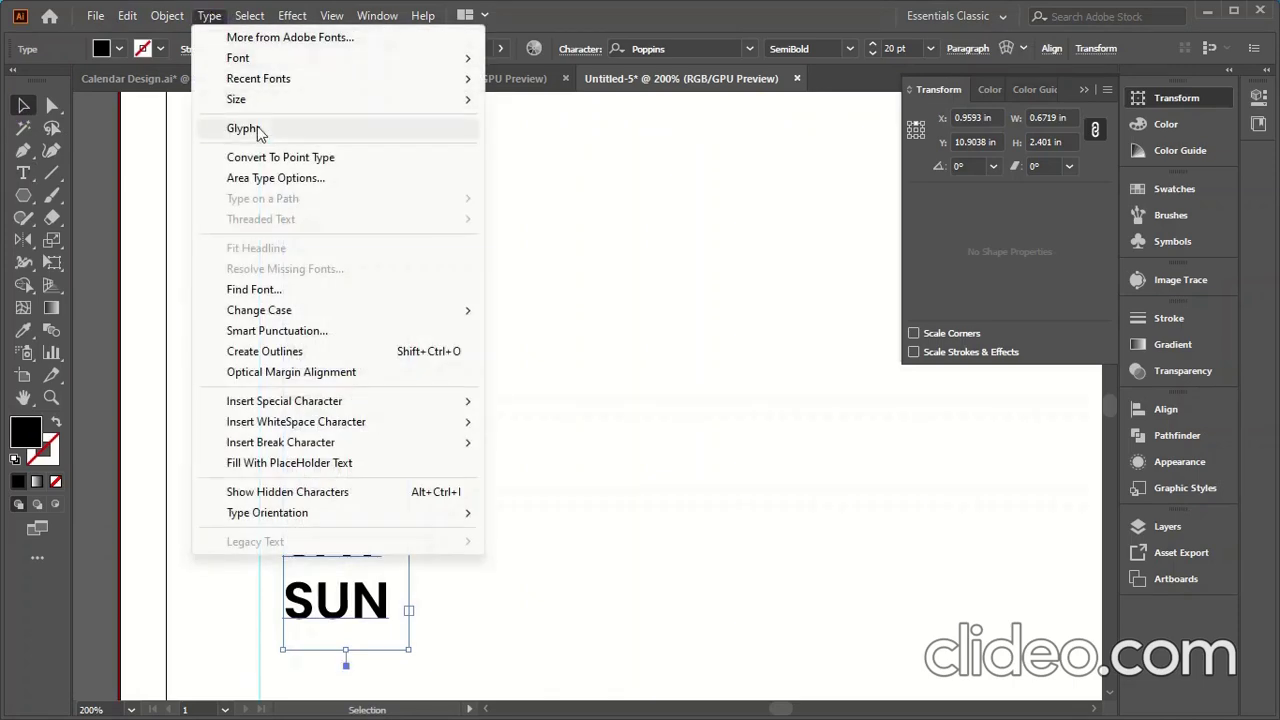
{"action": "left_click", "coordinate": [277, 178]}
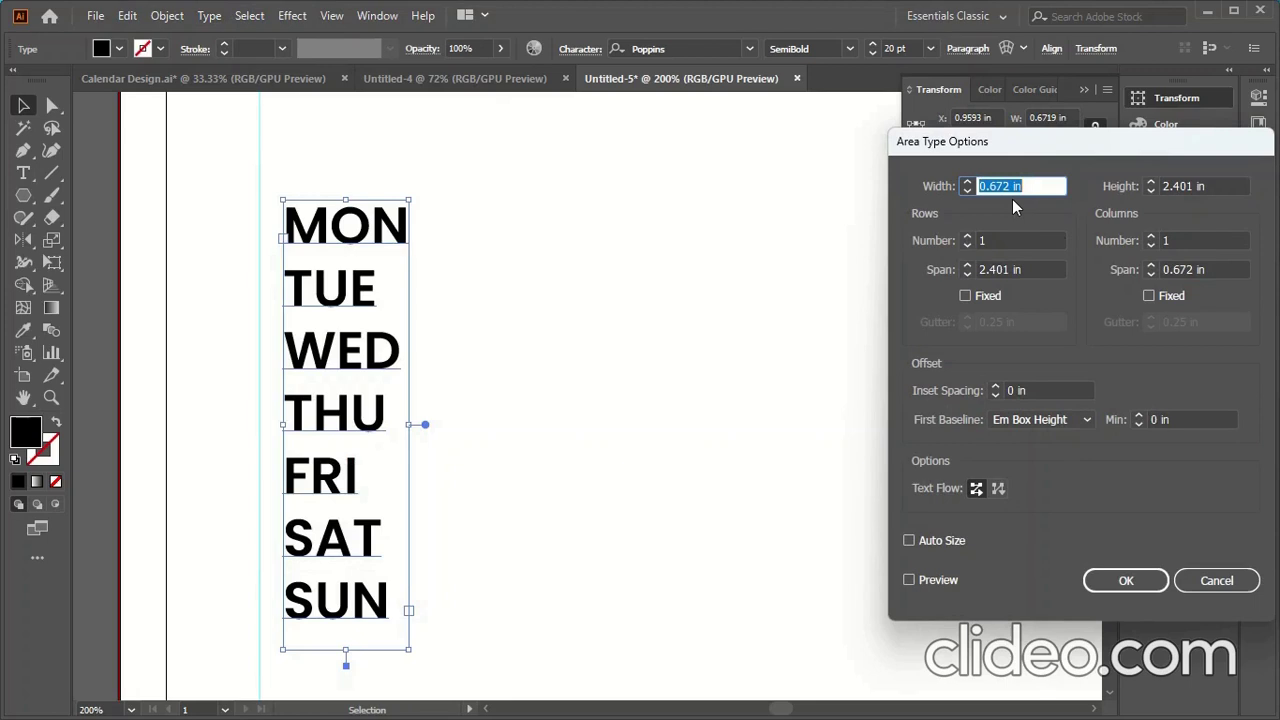
{"action": "type", "text": "6.5"}
{"action": "key", "text": "Tab"}
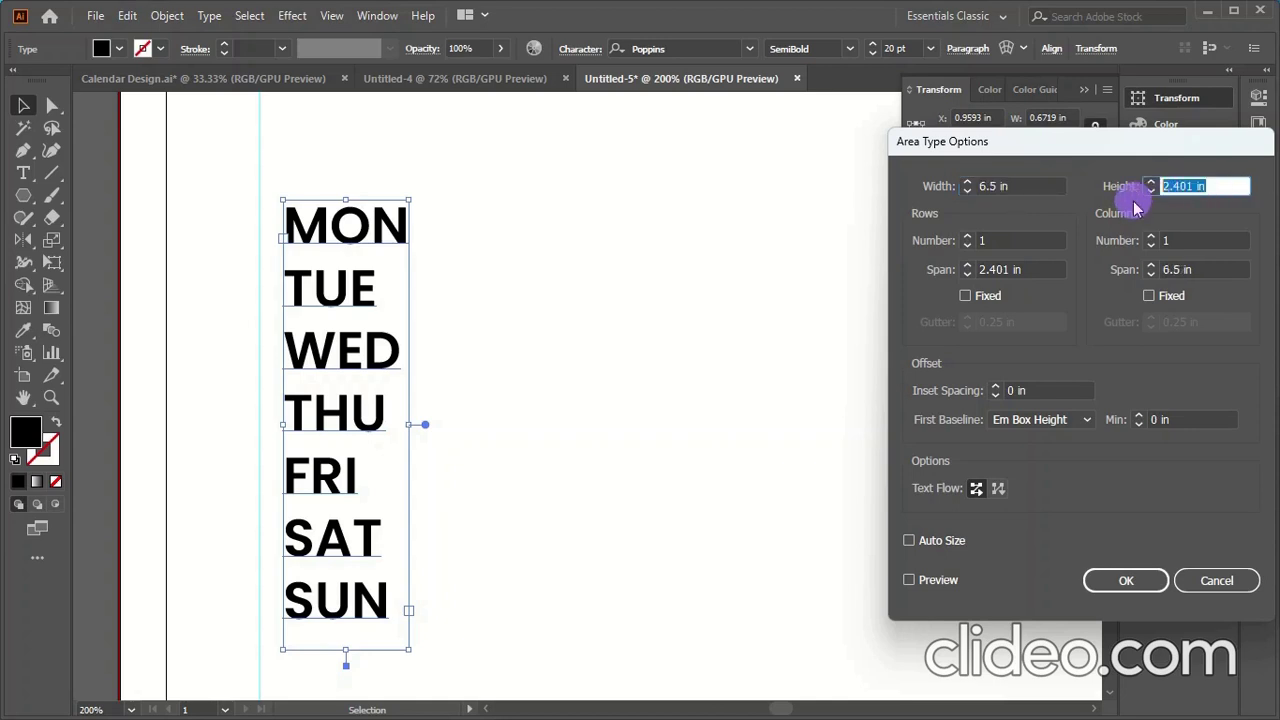
{"action": "type", "text": "4.5"}
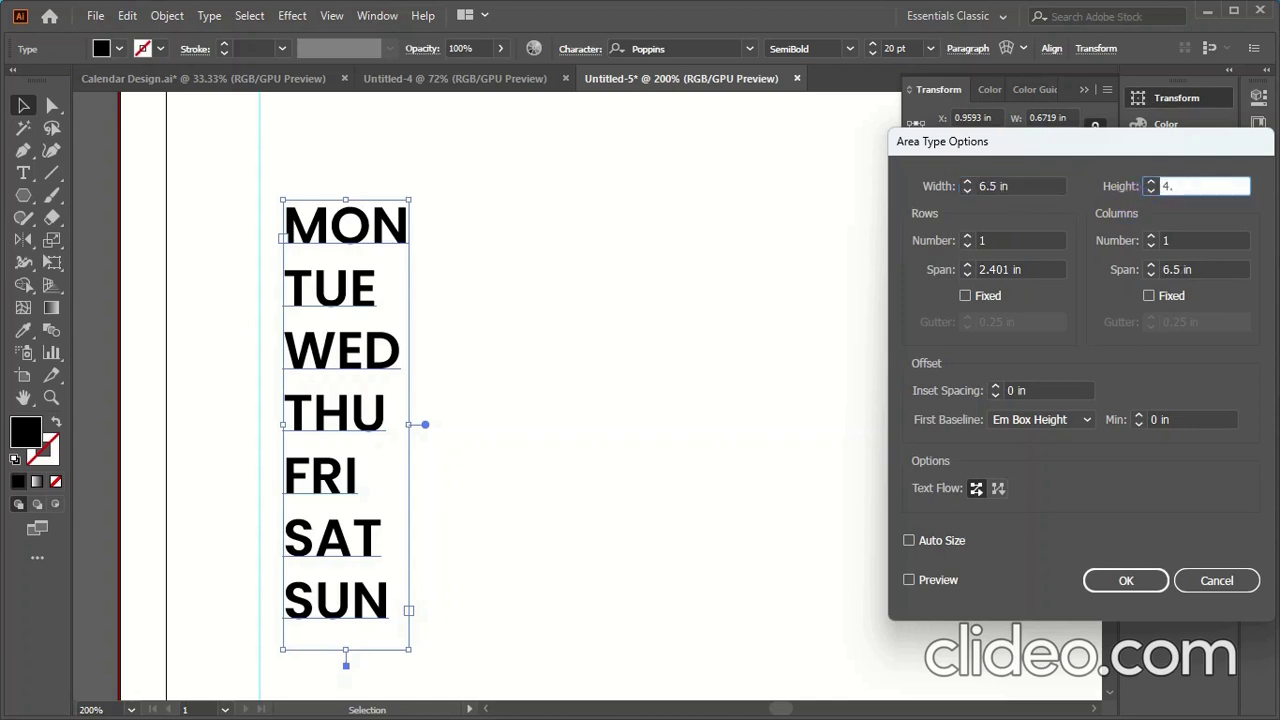
Divide the weekday text area into 7 rows and 7 columns in the Area Type Options.
{"action": "left_click", "coordinate": [968, 235]}
{"action": "left_click", "coordinate": [968, 235]}
{"action": "left_click", "coordinate": [968, 235]}
{"action": "left_click", "coordinate": [968, 235]}
{"action": "left_click", "coordinate": [968, 235]}
{"action": "left_click", "coordinate": [967, 236]}
{"action": "left_click", "coordinate": [1151, 236]}
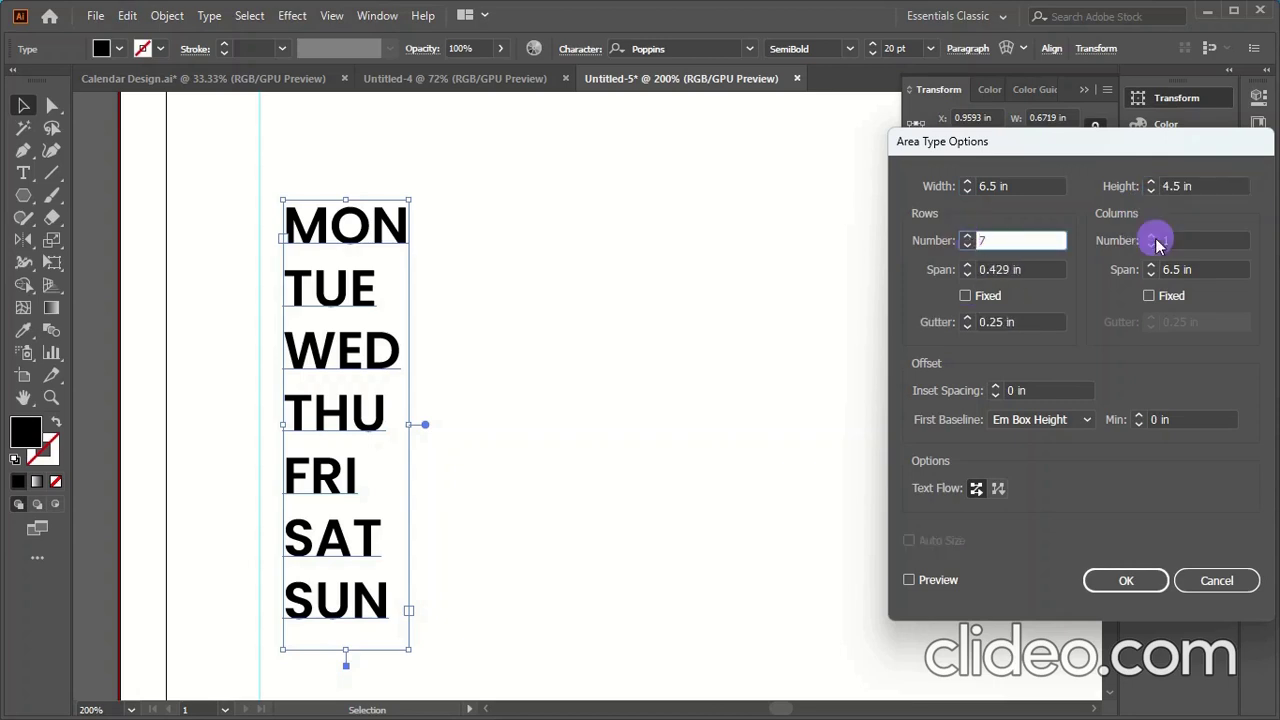
{"action": "left_click", "coordinate": [1151, 236]}
{"action": "left_click", "coordinate": [1151, 236]}
{"action": "left_click", "coordinate": [1151, 236]}
{"action": "left_click", "coordinate": [1151, 237]}
{"action": "left_click", "coordinate": [1151, 237]}
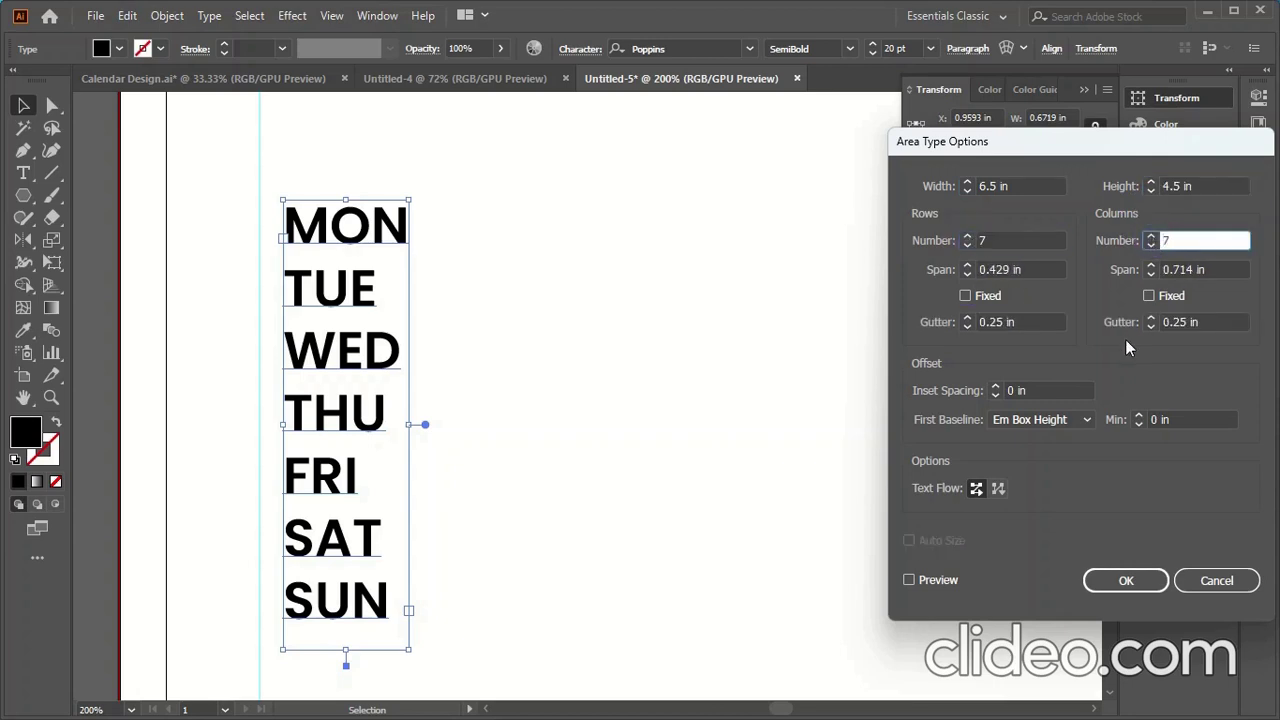
Apply the row and column division and move the weekday grid below JANUARY onto the left and lower margin guides.
{"action": "left_click", "coordinate": [1113, 580]}
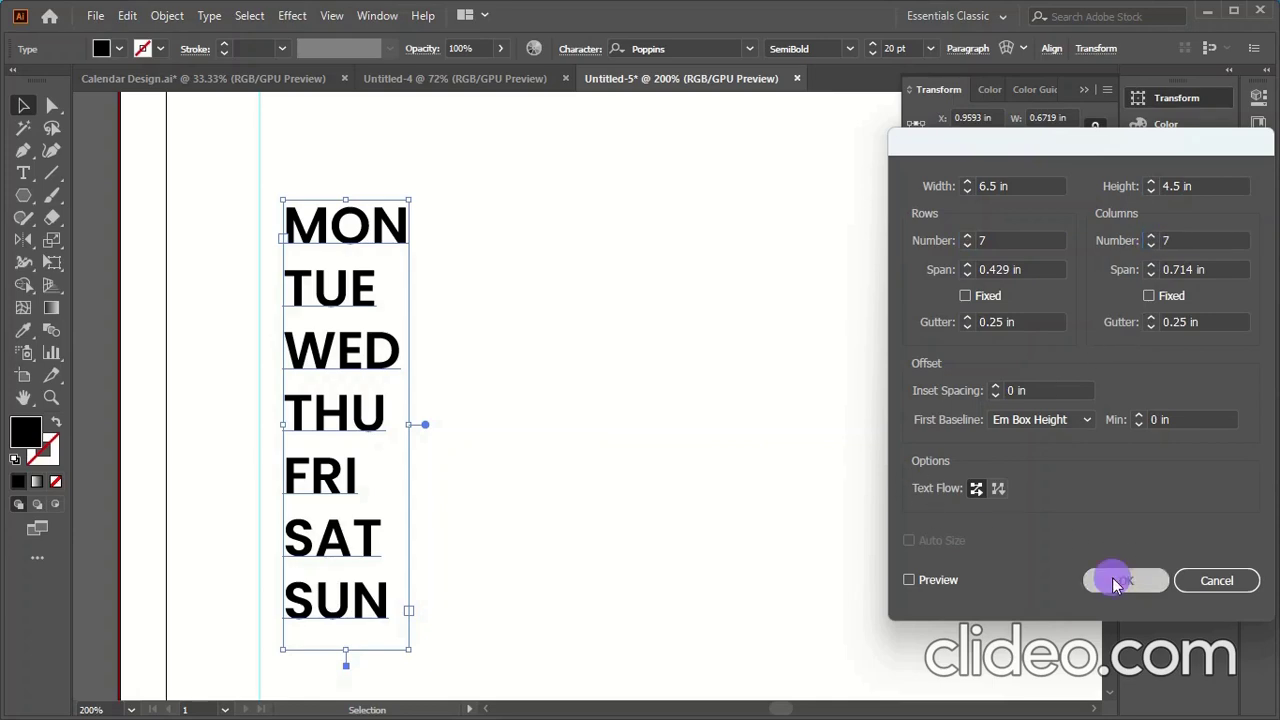
{"action": "key", "text": "ctrl+minus"}
{"action": "key", "text": "ctrl+minus"}
{"action": "key", "text": "ctrl+minus"}
{"action": "key", "text": "ctrl+minus"}
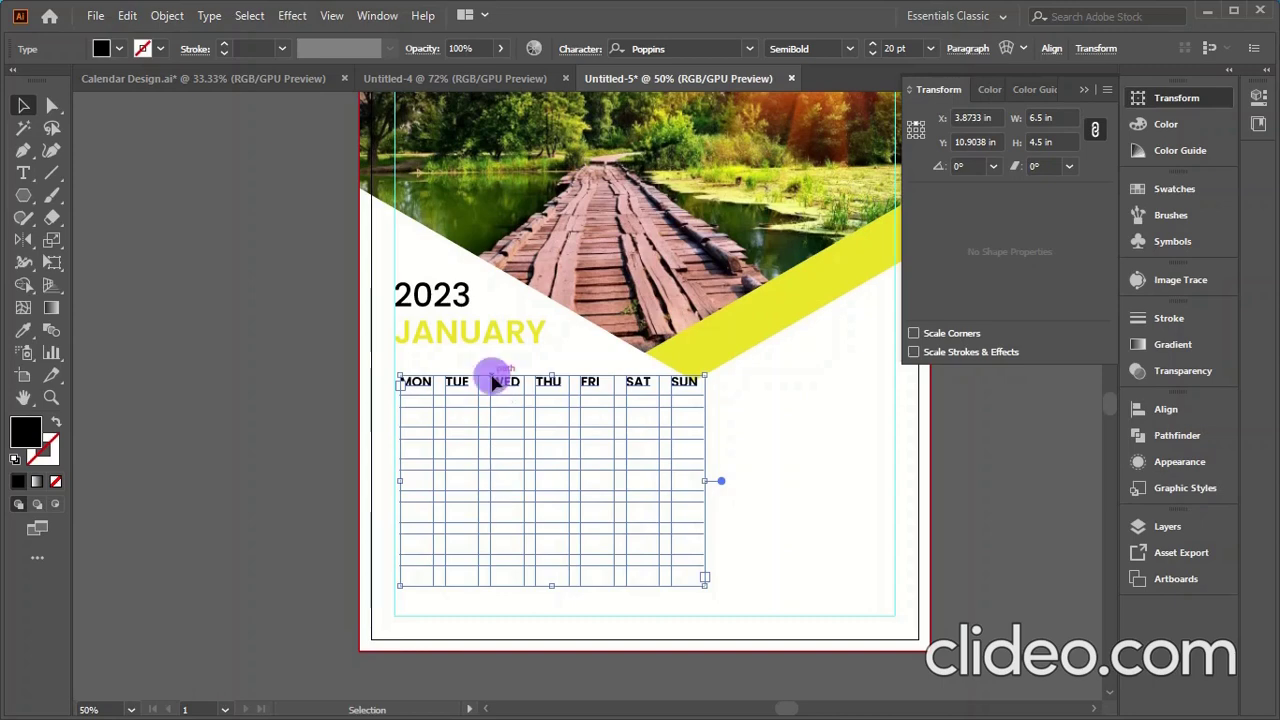
{"action": "left_click_drag", "start_coordinate": [495, 381], "coordinate": [489, 411]}
{"action": "scroll", "coordinate": [660, 465], "scroll_direction": "down", "scroll_amount": 1}
{"action": "scroll", "coordinate": [650, 470], "scroll_direction": "down", "scroll_amount": 2}
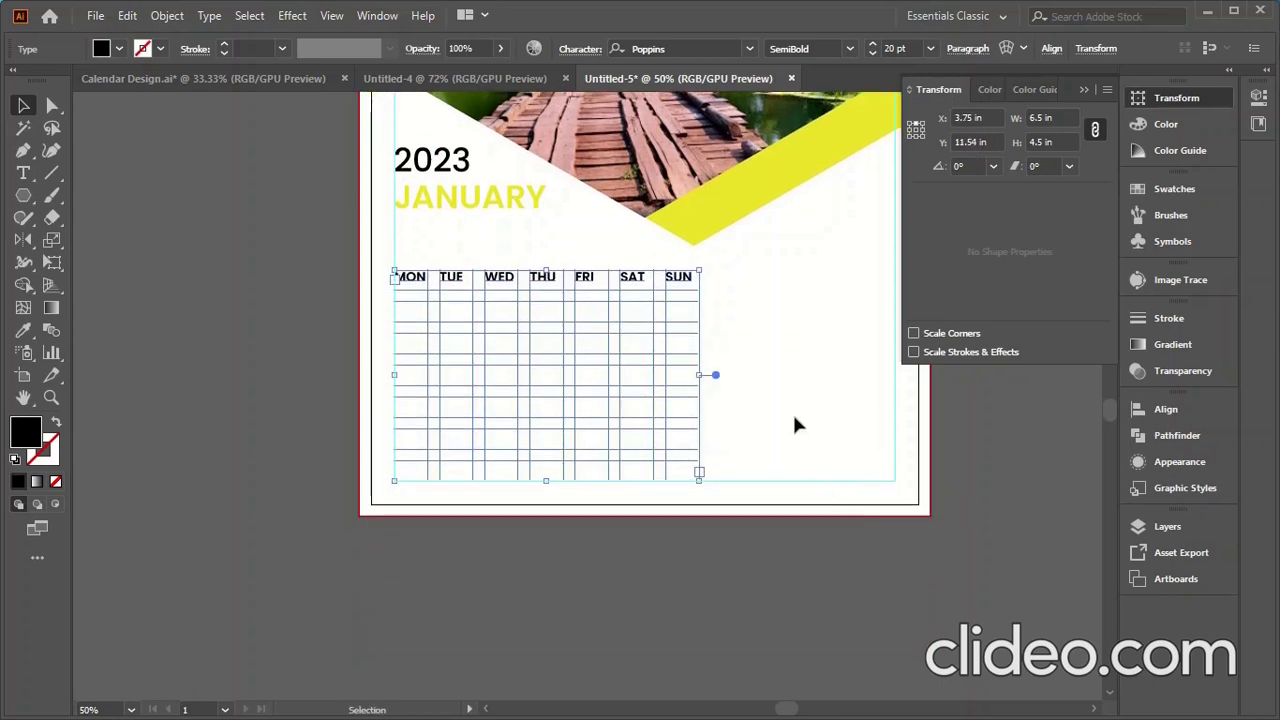
Center-align the text of all seven weekday headings within their columns.
{"action": "double_click", "coordinate": [686, 299]}
{"action": "left_click_drag", "start_coordinate": [686, 299], "coordinate": [391, 309]}
{"action": "left_click", "coordinate": [1031, 48]}
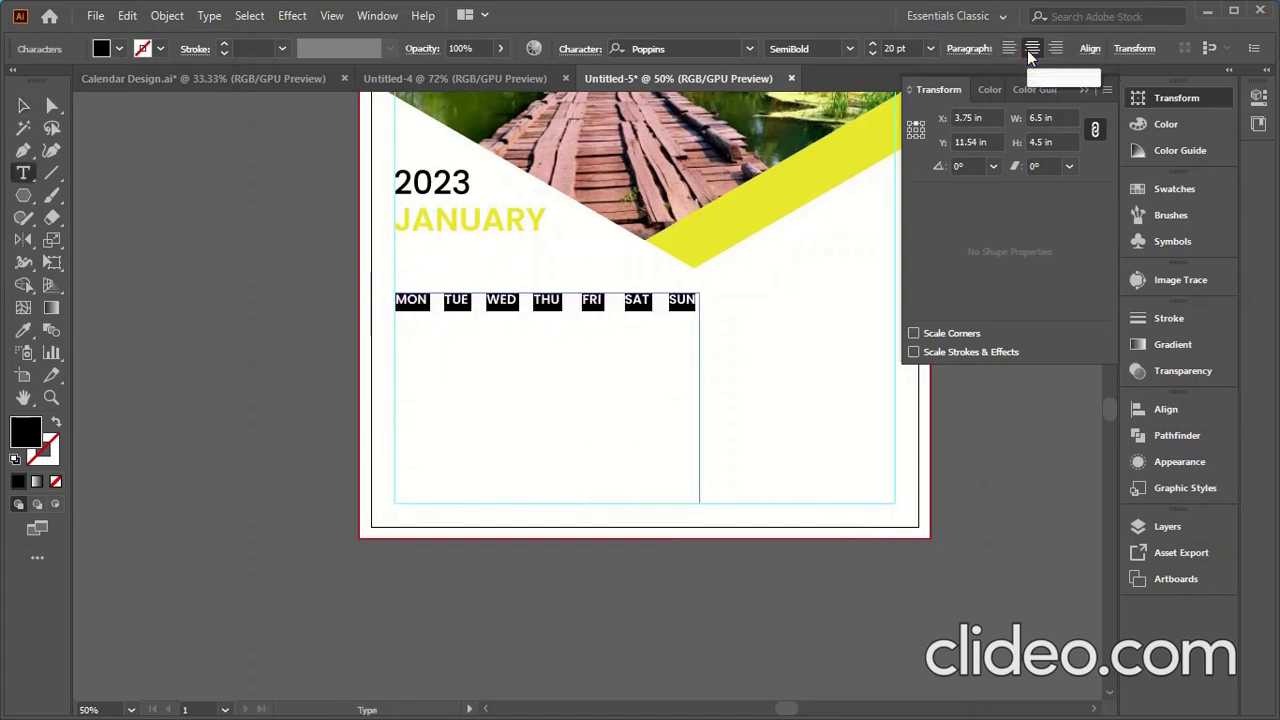
{"action": "left_click", "coordinate": [526, 342]}
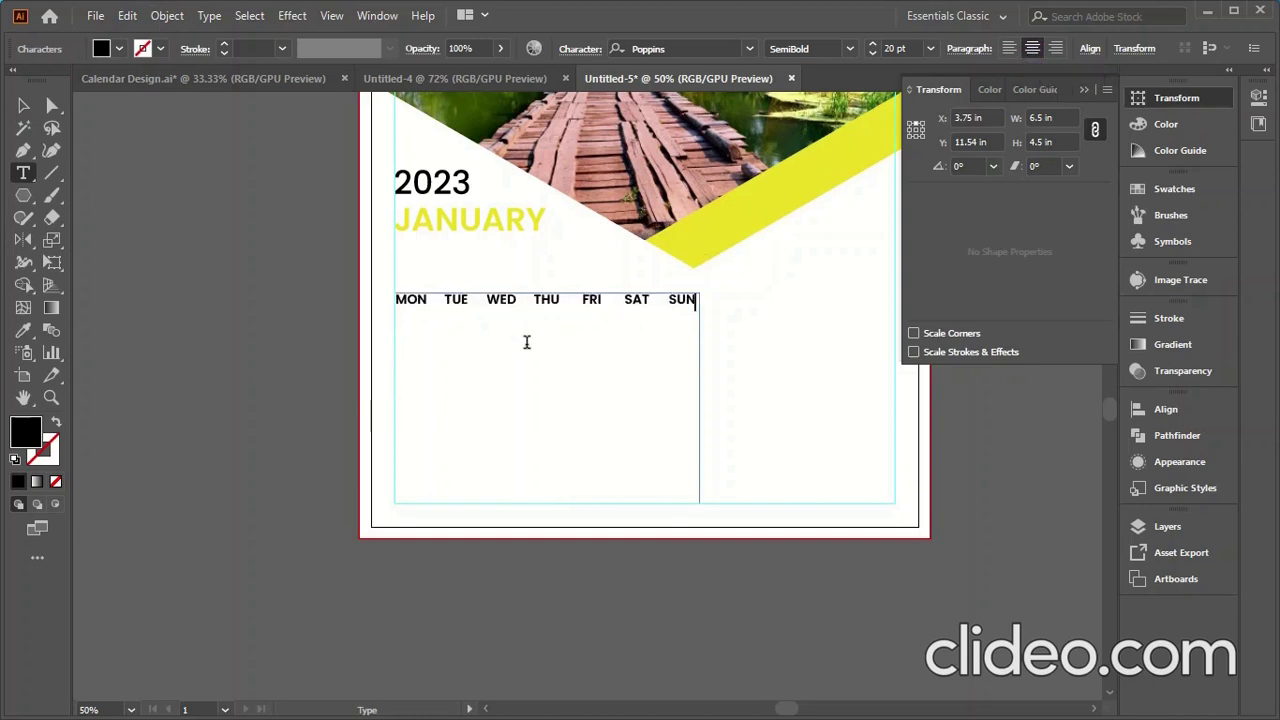
Try to centre the selected weekday headings horizontally and vertically with the object alignment options.
{"action": "scroll", "coordinate": [625, 312], "scroll_direction": "down", "scroll_amount": 3}
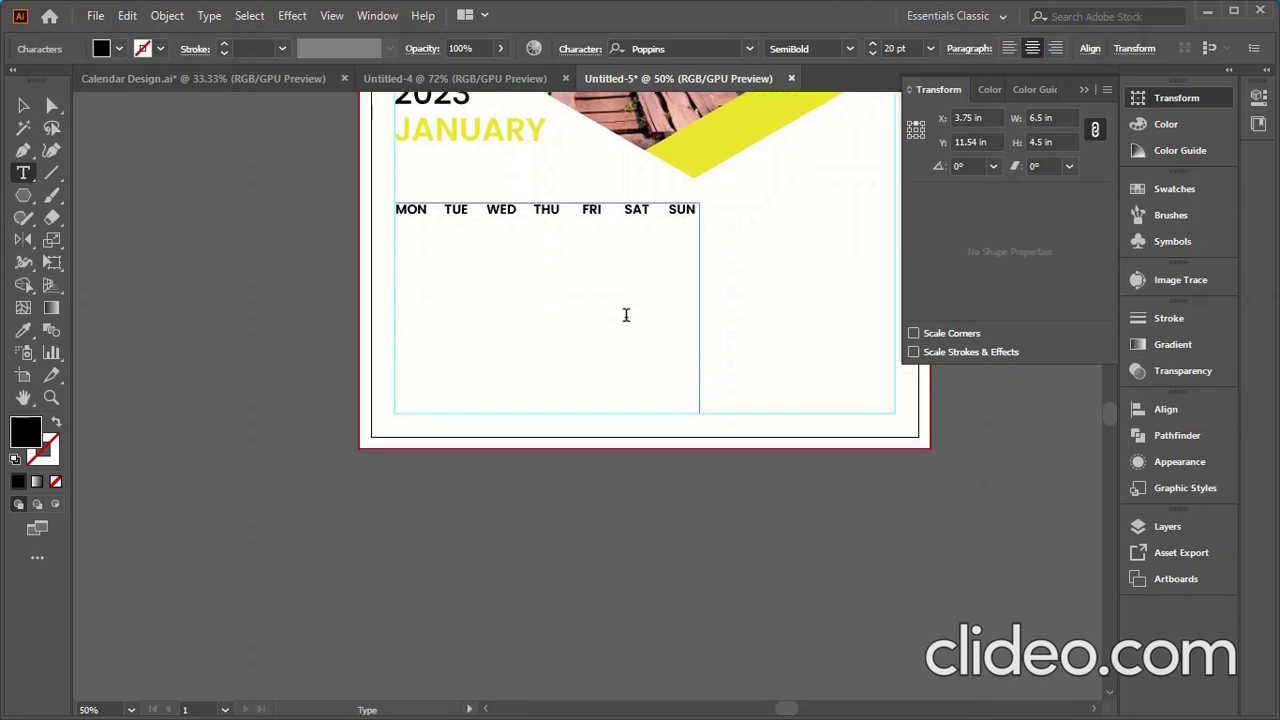
{"action": "left_click_drag", "start_coordinate": [696, 210], "coordinate": [403, 220]}
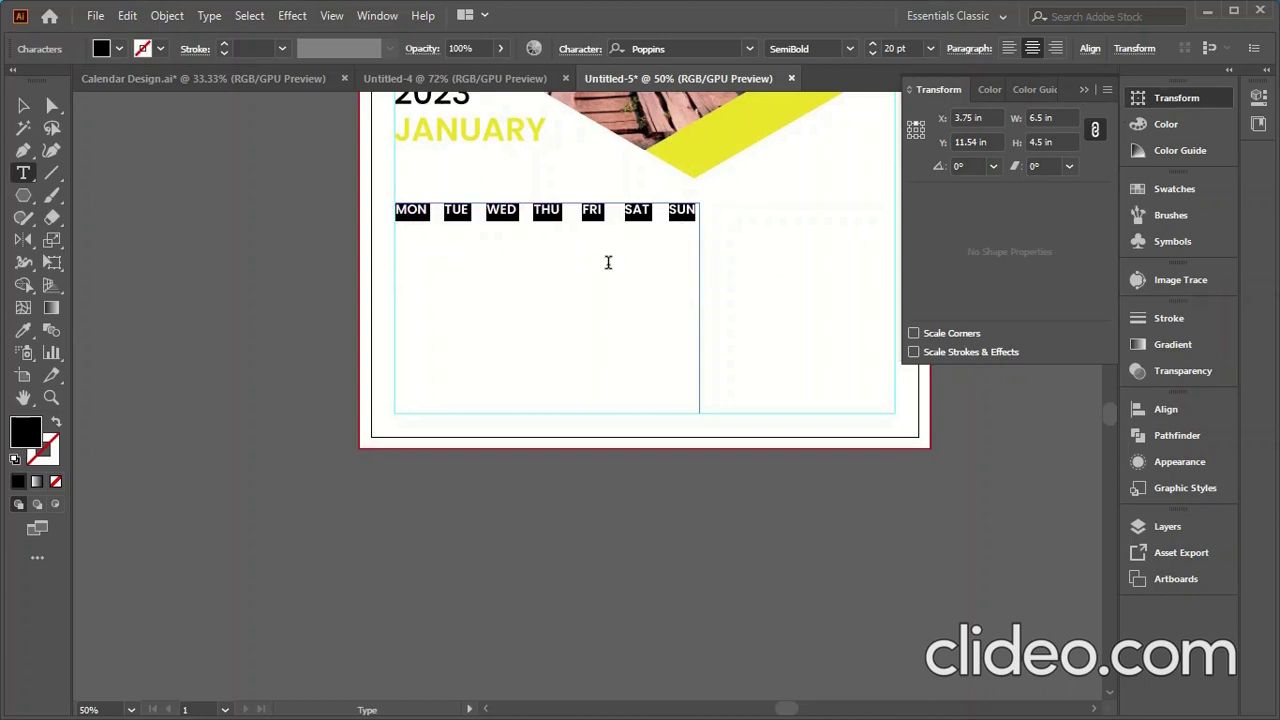
{"action": "left_click", "coordinate": [1090, 48]}
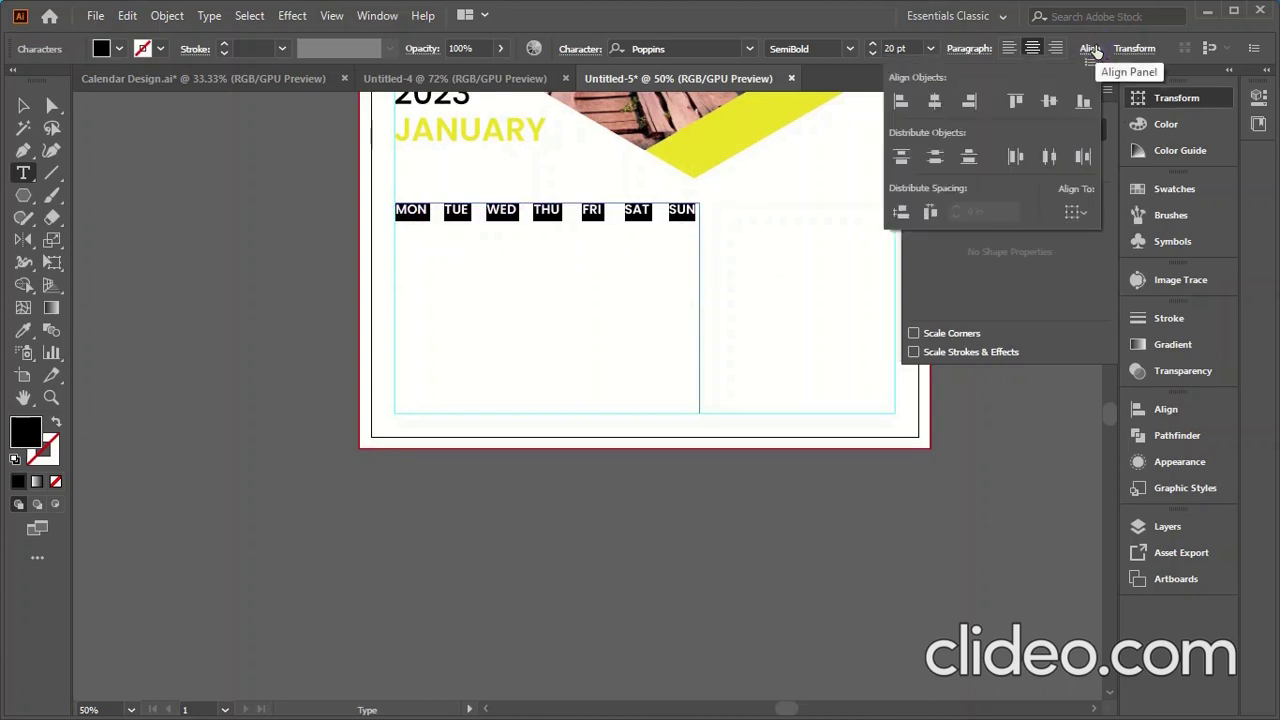
{"action": "left_click", "coordinate": [935, 101]}
{"action": "left_click", "coordinate": [1050, 101]}
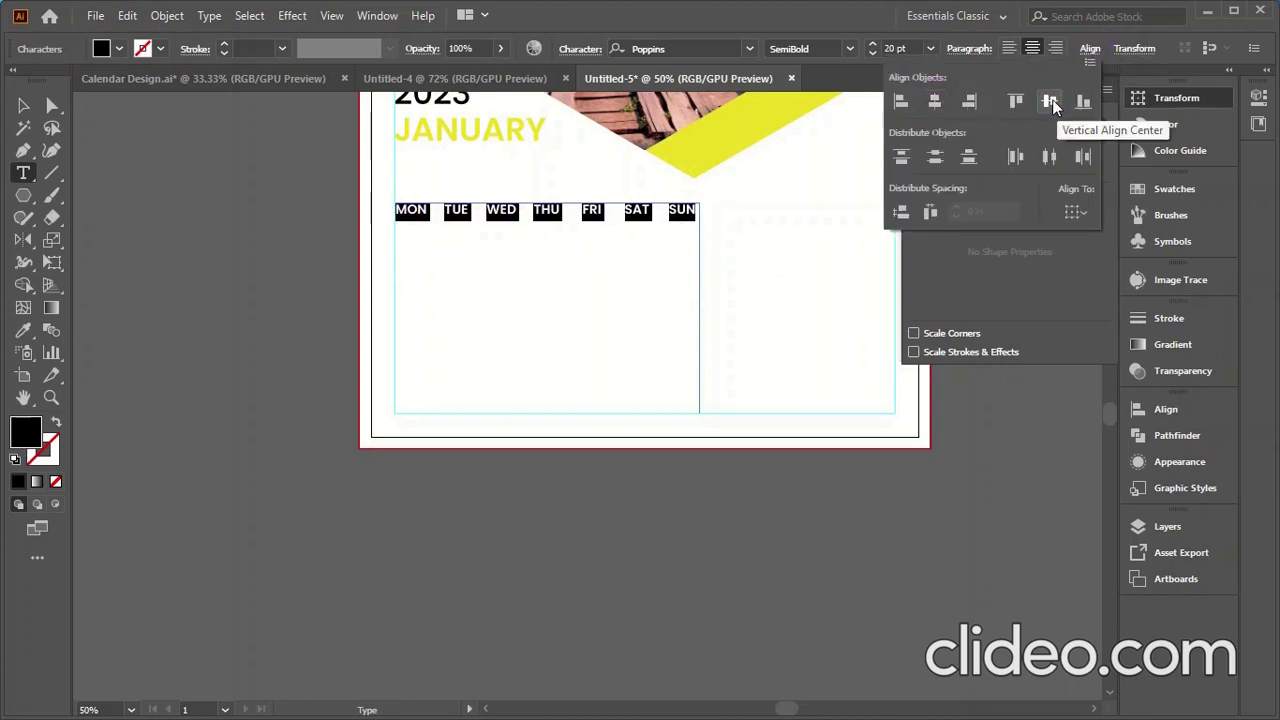
{"action": "left_click", "coordinate": [1075, 211]}
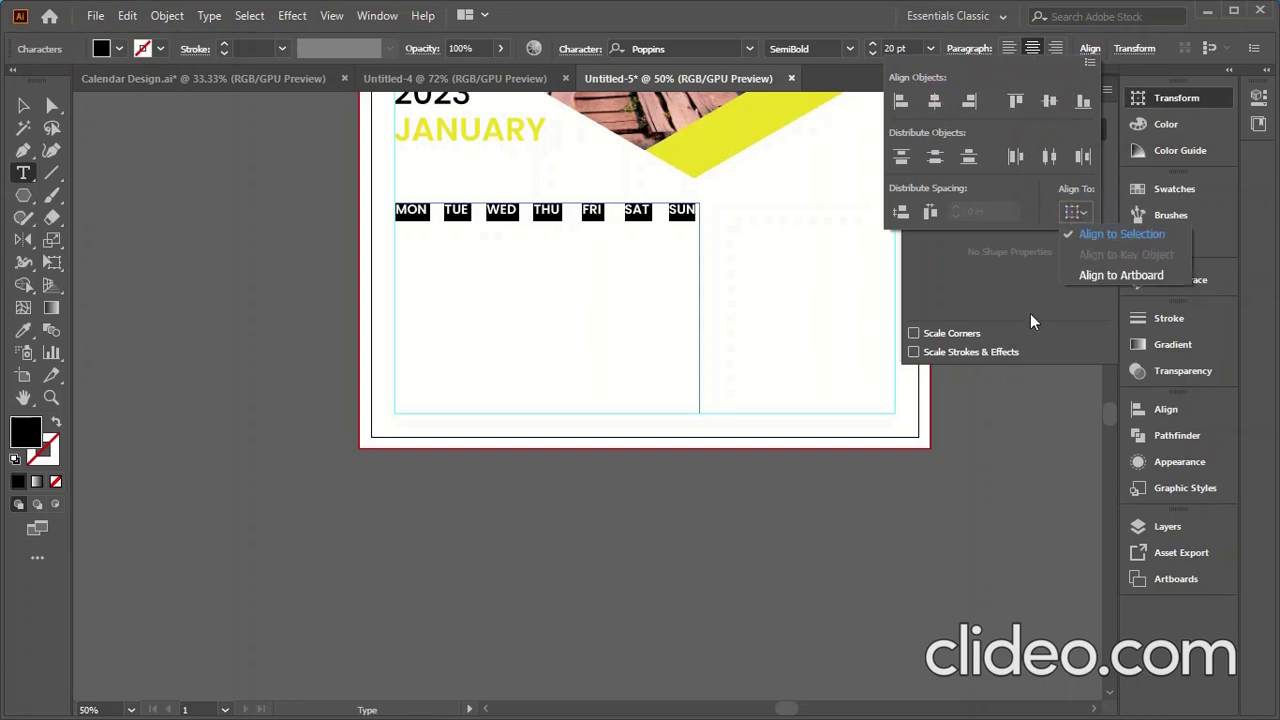
{"action": "left_click", "coordinate": [707, 533]}
{"action": "left_click", "coordinate": [707, 533]}
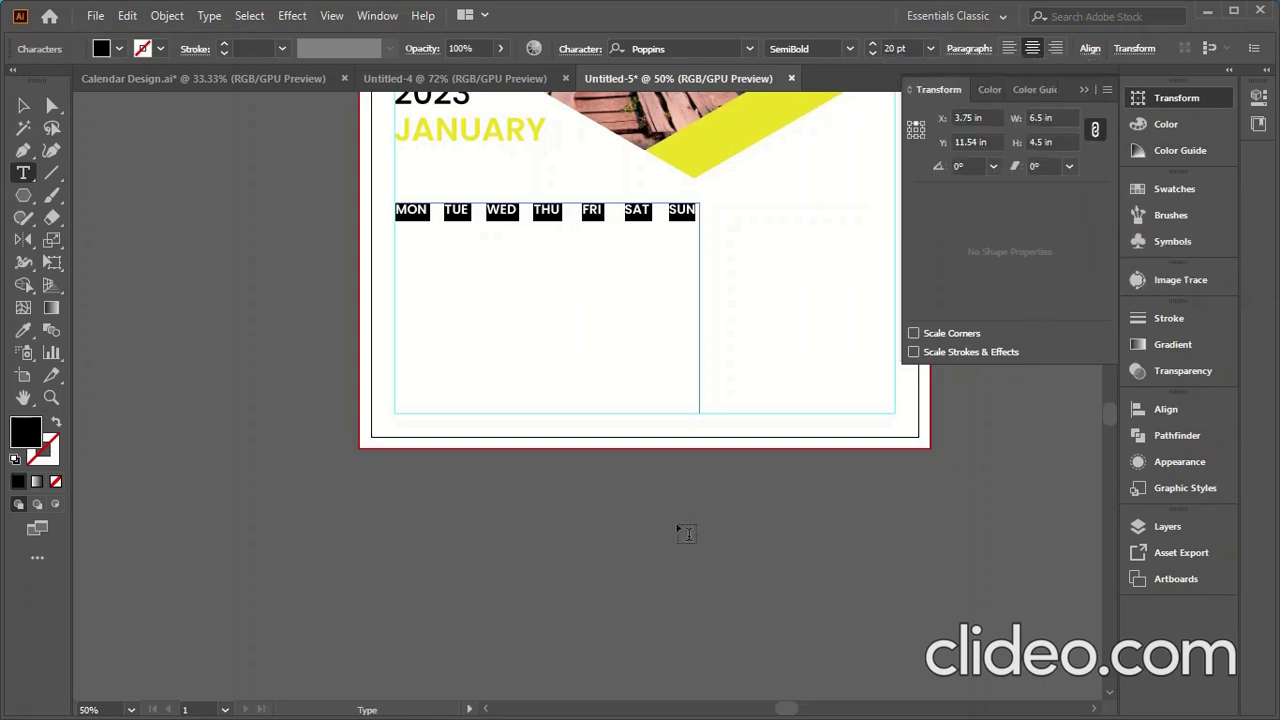
{"action": "left_click", "coordinate": [22, 105]}
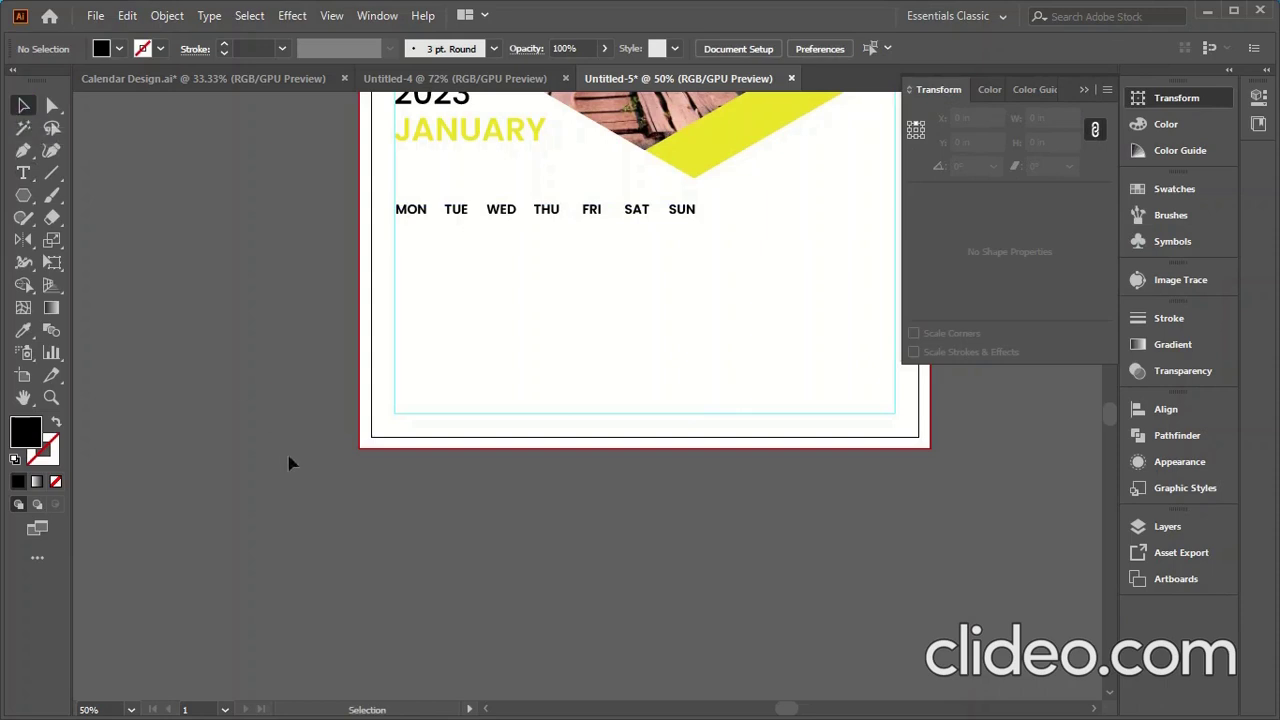
Continue the grid text after SUN, leaving the cells under MON to SAT empty and entering 1 under SUN.
{"action": "double_click", "coordinate": [692, 210]}
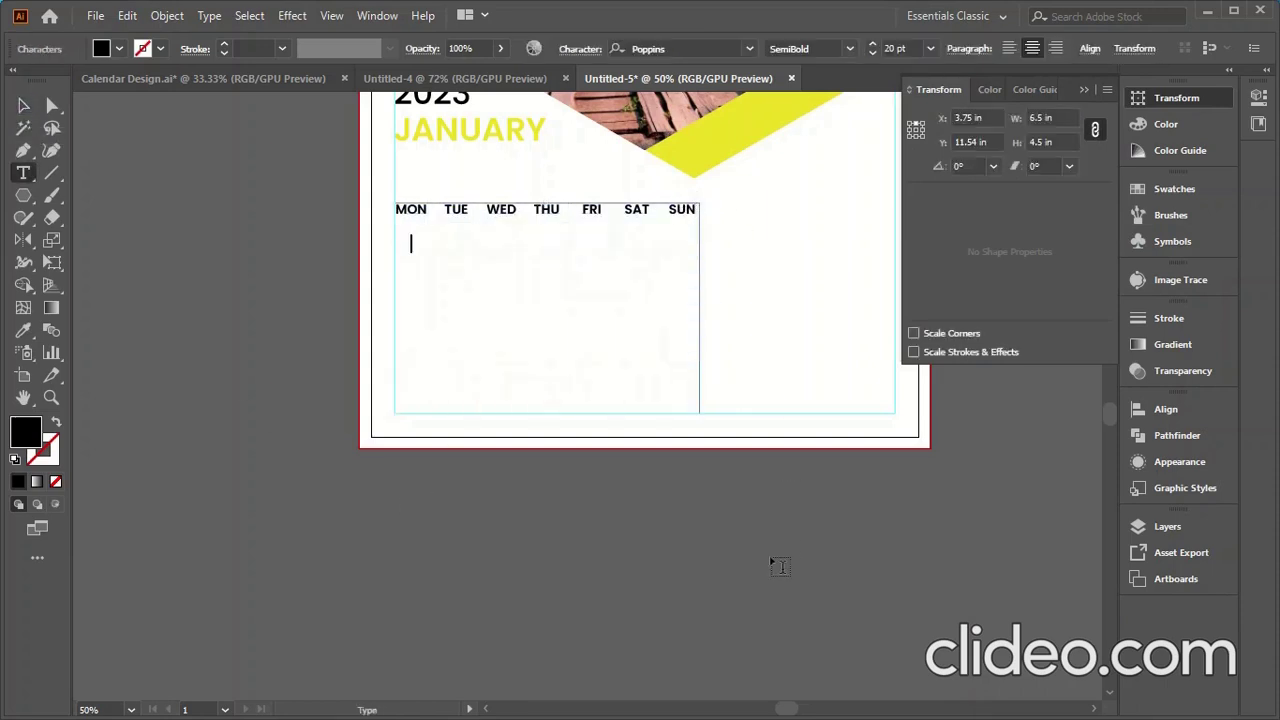
{"action": "key", "text": "Tab"}
{"action": "key", "text": "Tab"}
{"action": "type", "text": "1"}
{"action": "key", "text": "Return"}
{"action": "type", "text": "1 "}
Enter the dates 2 to 8 across the second date row from MON to SUN.
{"action": "type", "text": "2"}
{"action": "key", "text": "Tab"}
{"action": "type", "text": "3"}
{"action": "key", "text": "Tab"}
{"action": "type", "text": "4 5 6"}
{"action": "key", "text": "Tab"}
{"action": "type", "text": "8"}
{"action": "key", "text": "Return"}
Enter the dates 9 to 15 across the third date row and 16 under MON in the row below.
{"action": "type", "text": "9"}
{"action": "key", "text": "Tab"}
{"action": "type", "text": "10"}
{"action": "key", "text": "Tab"}
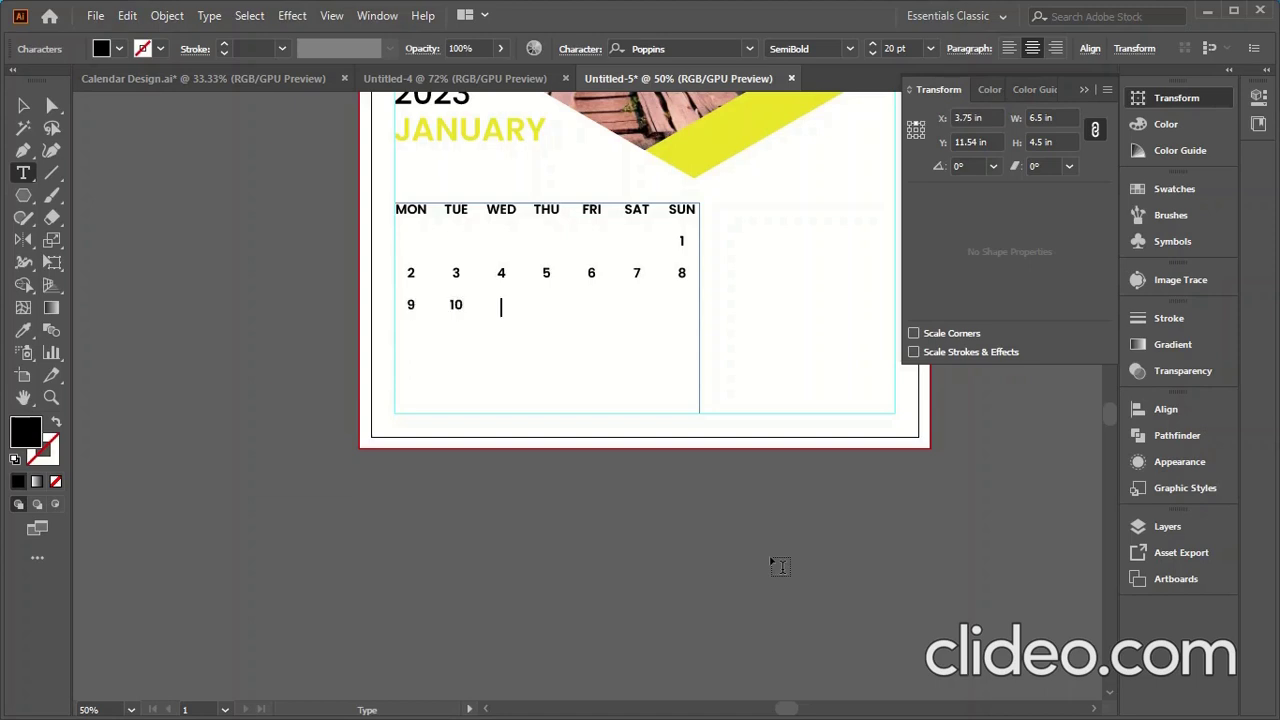
{"action": "type", "text": "11"}
{"action": "key", "text": "Tab"}
{"action": "type", "text": "12"}
{"action": "key", "text": "Tab"}
{"action": "type", "text": "13"}
{"action": "key", "text": "Tab"}
{"action": "type", "text": "14"}
{"action": "key", "text": "Tab"}
{"action": "type", "text": "15 16 "}
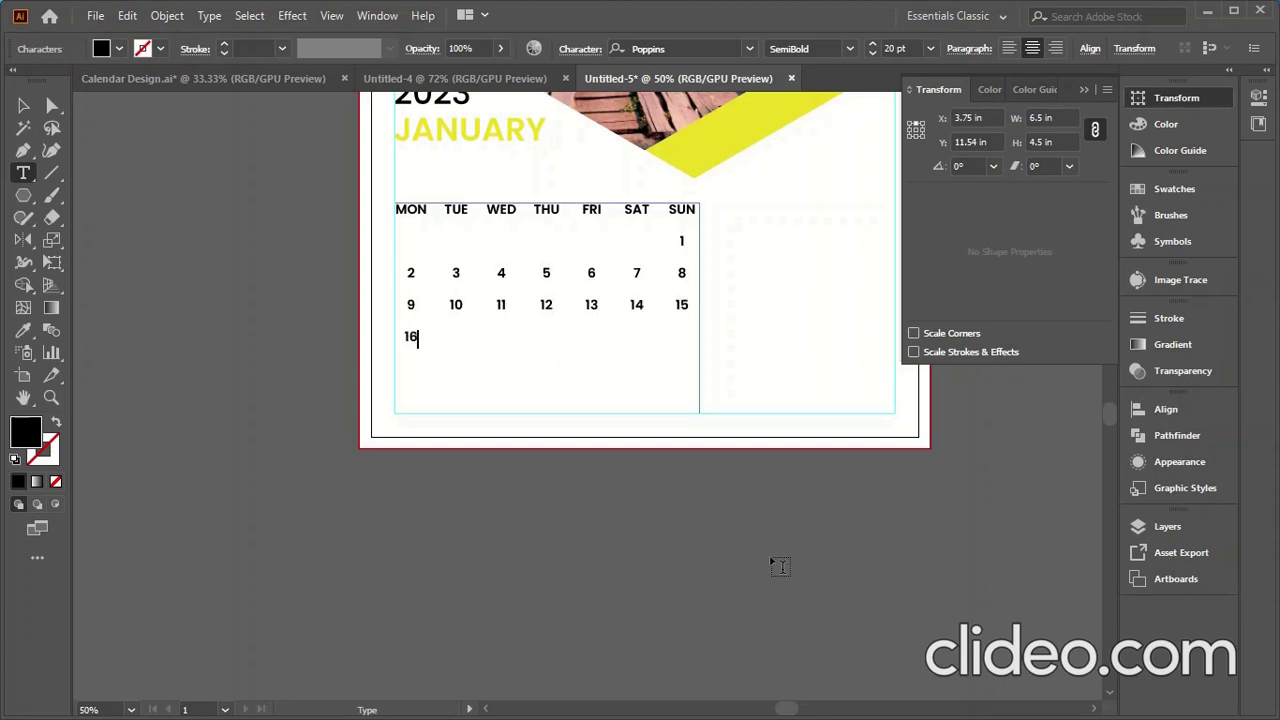
Complete the fourth date row with 17 to 22 and continue to the next row.
{"action": "type", "text": "17"}
{"action": "key", "text": "Tab"}
{"action": "type", "text": "18"}
{"action": "key", "text": "Tab"}
{"action": "type", "text": "19"}
{"action": "key", "text": "Tab"}
{"action": "type", "text": "20"}
{"action": "key", "text": "Tab"}
{"action": "type", "text": "21 22"}
{"action": "key", "text": "Return"}
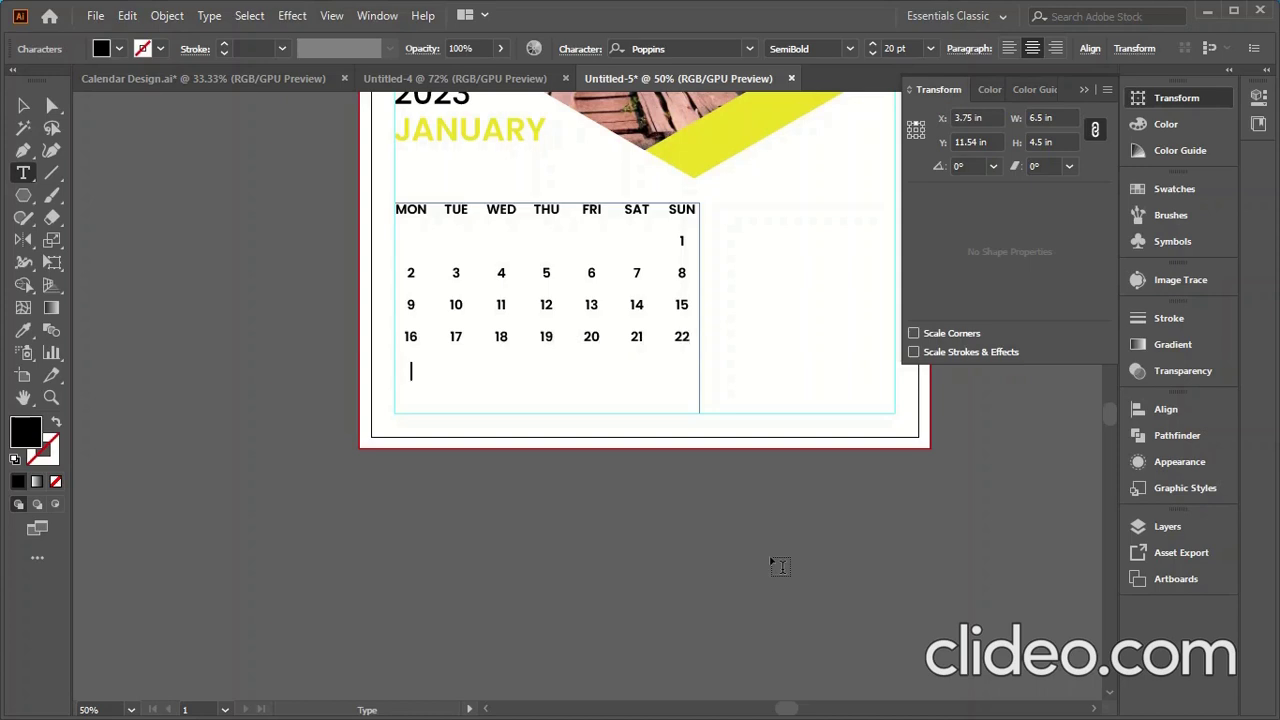
Enter the dates 23 to 29 across the fifth date row from MON to SUN.
{"action": "type", "text": "23"}
{"action": "key", "text": "Tab"}
{"action": "type", "text": "24"}
{"action": "key", "text": "Tab"}
{"action": "type", "text": "25"}
{"action": "key", "text": "Tab"}
{"action": "type", "text": "26"}
{"action": "key", "text": "Tab"}
{"action": "type", "text": "27"}
{"action": "key", "text": "Tab"}
{"action": "type", "text": "28"}
{"action": "key", "text": "Tab"}
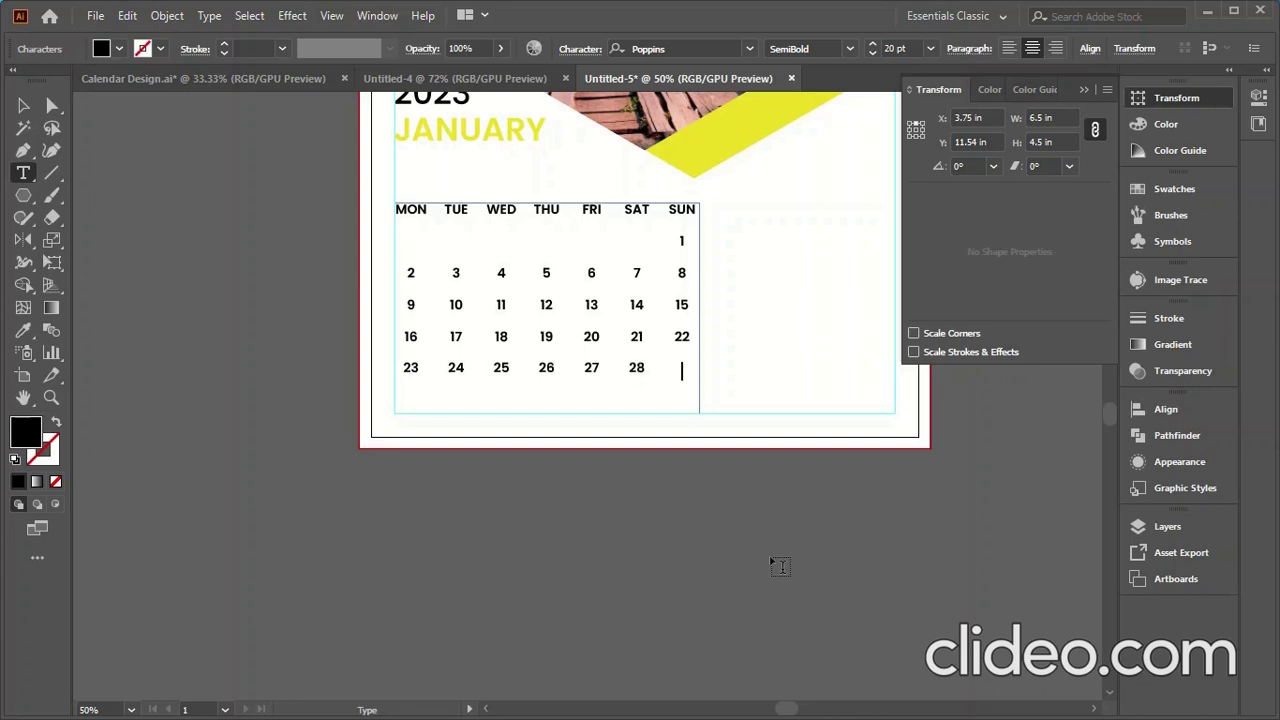
{"action": "type", "text": "29"}
{"action": "key", "text": "Return"}
Fill the last date row with 30 and 31, followed by the next month's dates 1 to 5.
{"action": "type", "text": "30 31 1"}
{"action": "key", "text": "Tab"}
{"action": "type", "text": "2"}
{"action": "key", "text": "Tab"}
{"action": "type", "text": "3"}
{"action": "key", "text": "Tab"}
{"action": "type", "text": "5"}
Fill the empty cells before 1 in the first date row with 6, 7, 8, 9, 10 and 11.
{"action": "left_click", "coordinate": [640, 229]}
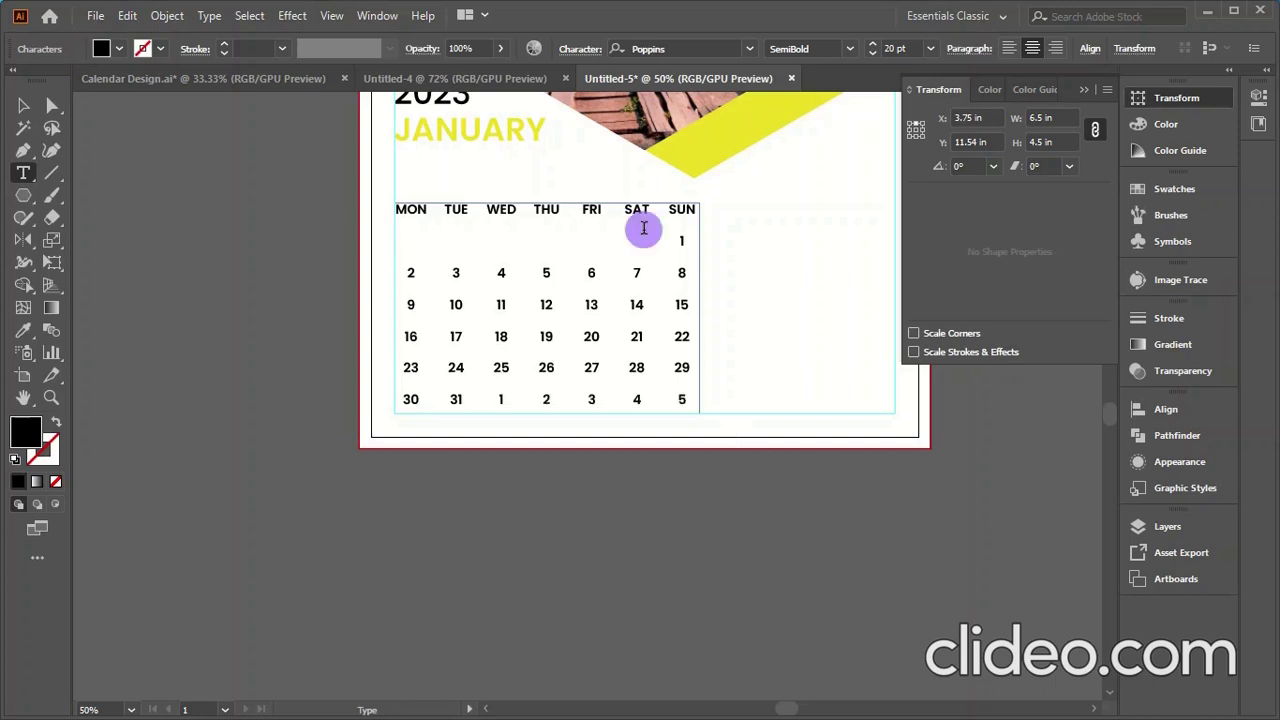
{"action": "left_click", "coordinate": [679, 238]}
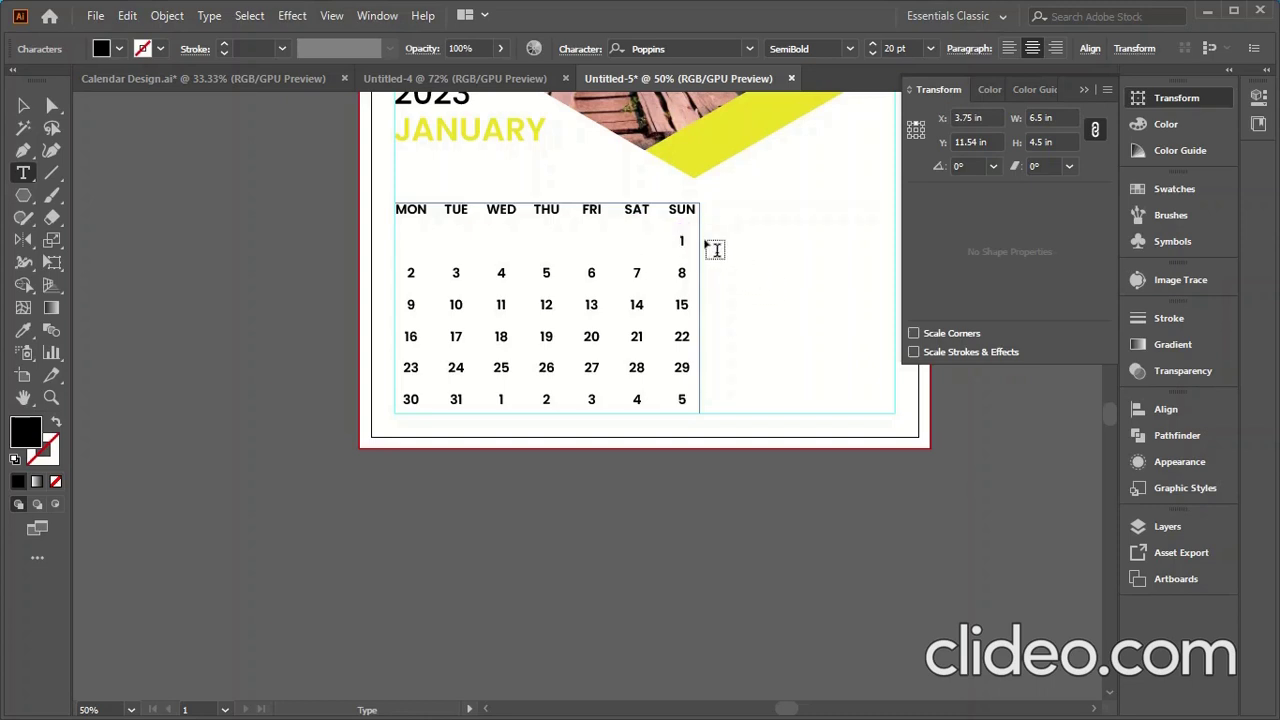
{"action": "type", "text": "1"}
{"action": "key", "text": "Left"}
{"action": "key", "text": "Left"}
{"action": "type", "text": "10"}
{"action": "type", "text": "8"}
{"action": "type", "text": "7"}
{"action": "key", "text": "Left"}
{"action": "key", "text": "Left"}
{"action": "type", "text": "6"}
Try 0% opacity on the dates 6 to 11 in the first date row and undo the change.
{"action": "left_click_drag", "start_coordinate": [638, 241], "coordinate": [421, 264]}
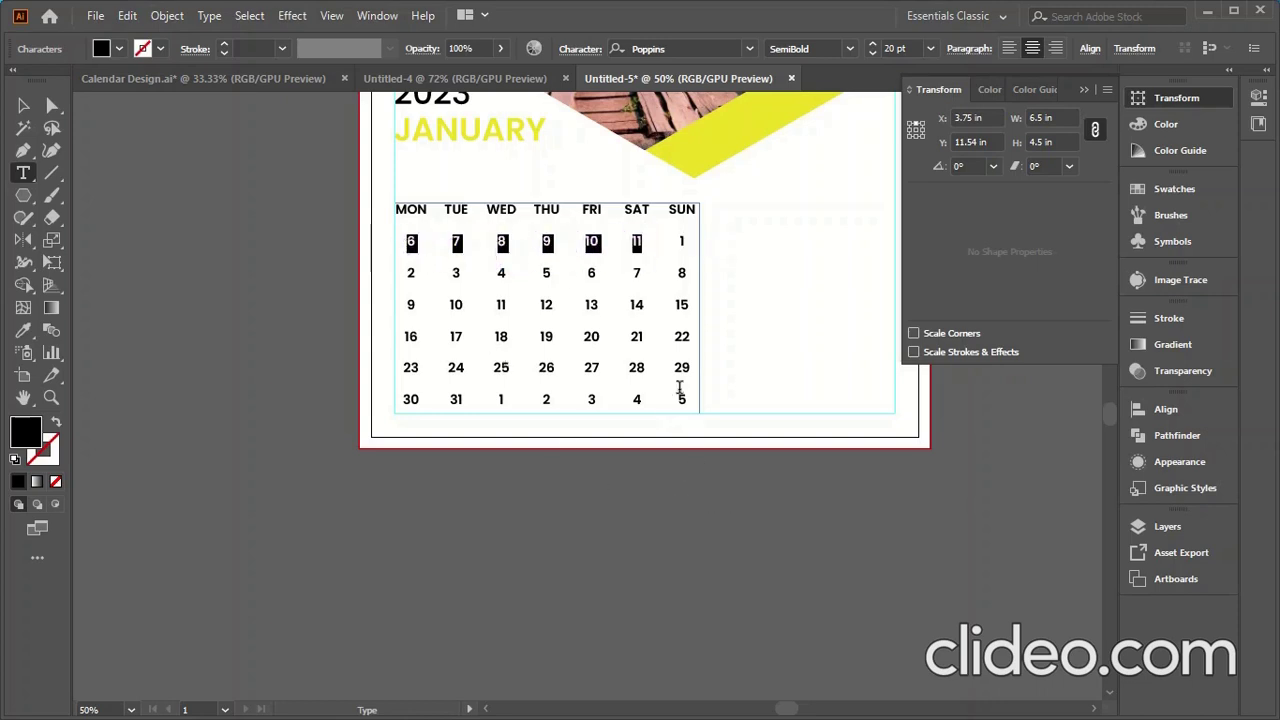
{"action": "left_click_drag", "start_coordinate": [677, 391], "coordinate": [558, 400]}
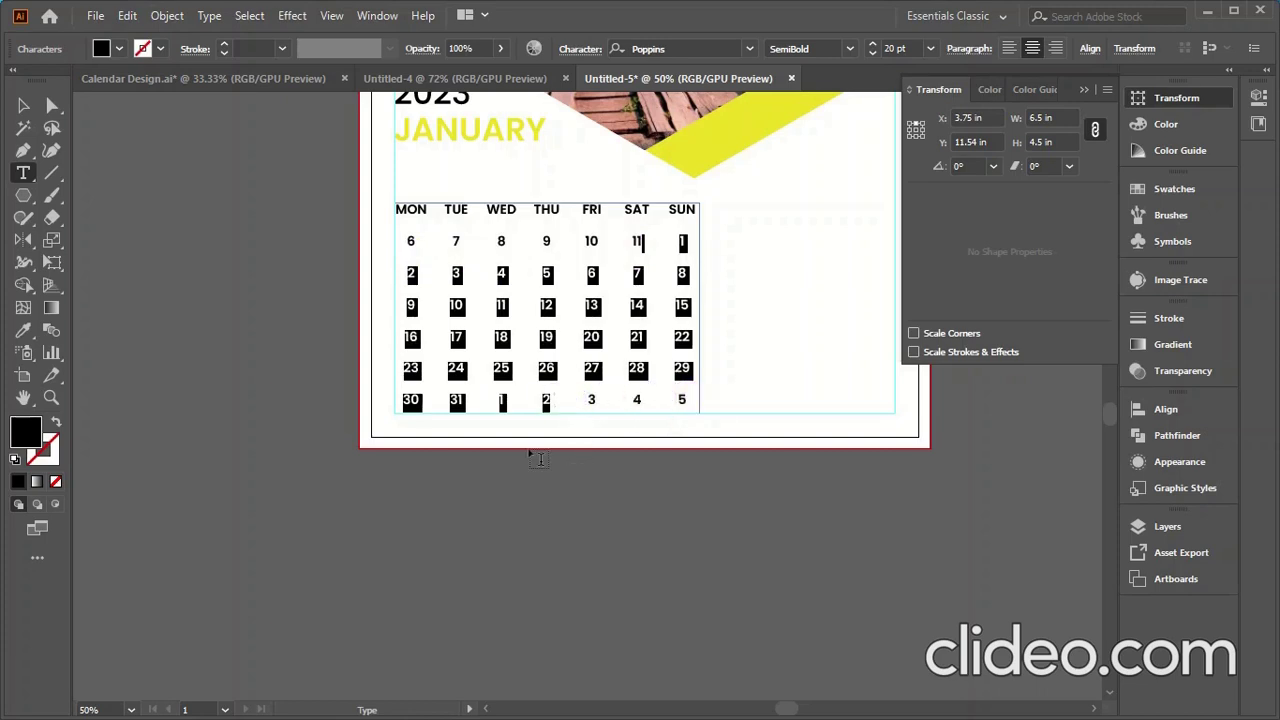
{"action": "key", "text": "Escape"}
{"action": "left_click_drag", "start_coordinate": [646, 240], "coordinate": [409, 240]}
{"action": "double_click", "coordinate": [638, 240]}
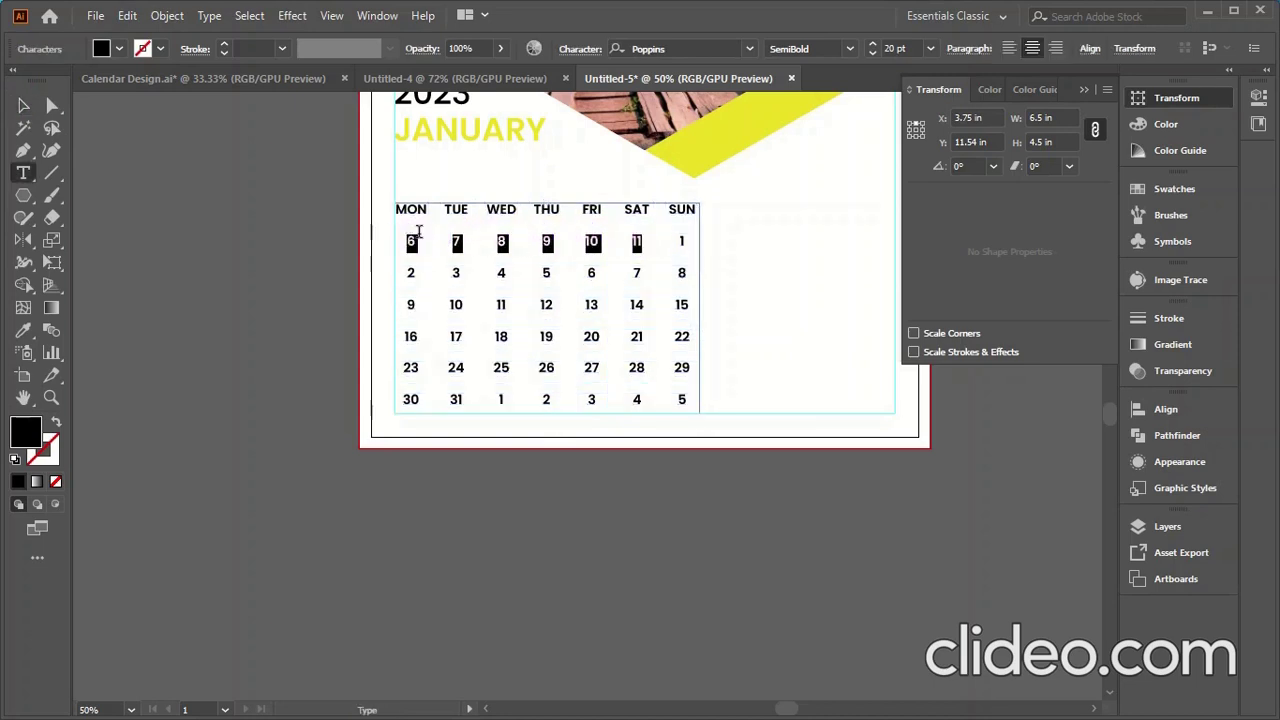
{"action": "left_click", "coordinate": [500, 49]}
{"action": "left_click_drag", "start_coordinate": [499, 80], "coordinate": [408, 78]}
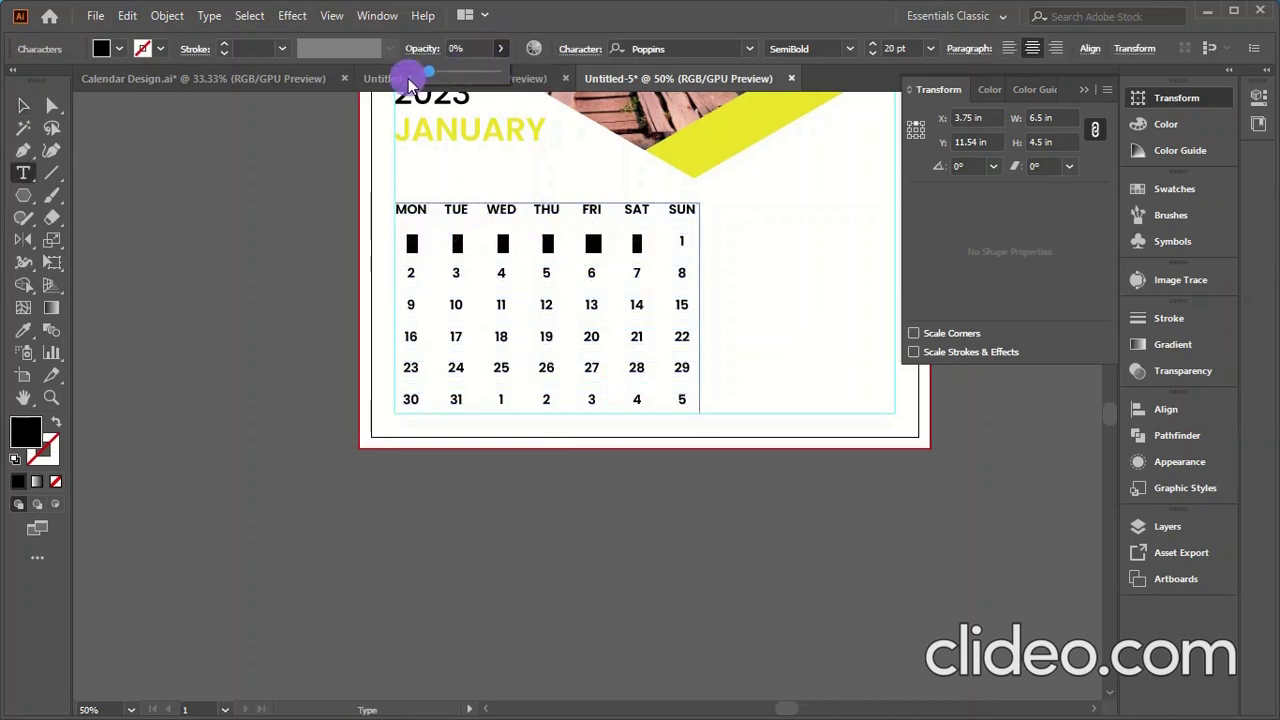
{"action": "left_click", "coordinate": [27, 107]}
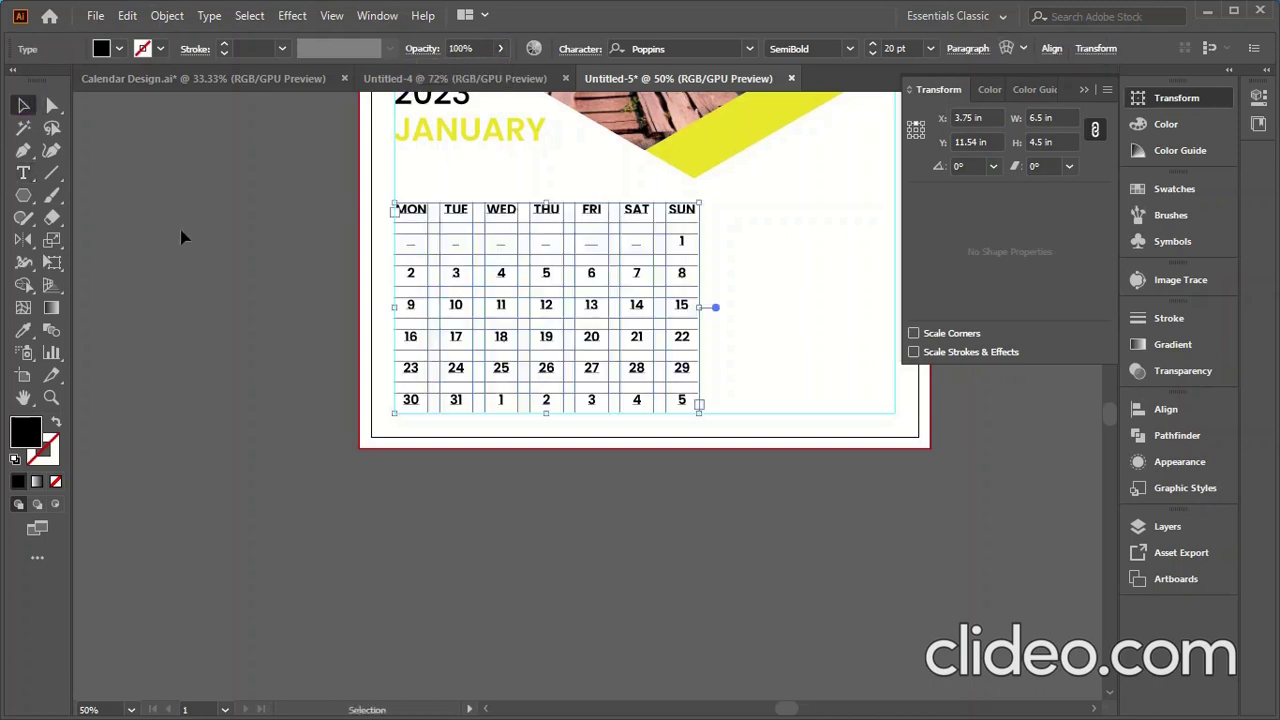
{"action": "left_click", "coordinate": [195, 255]}
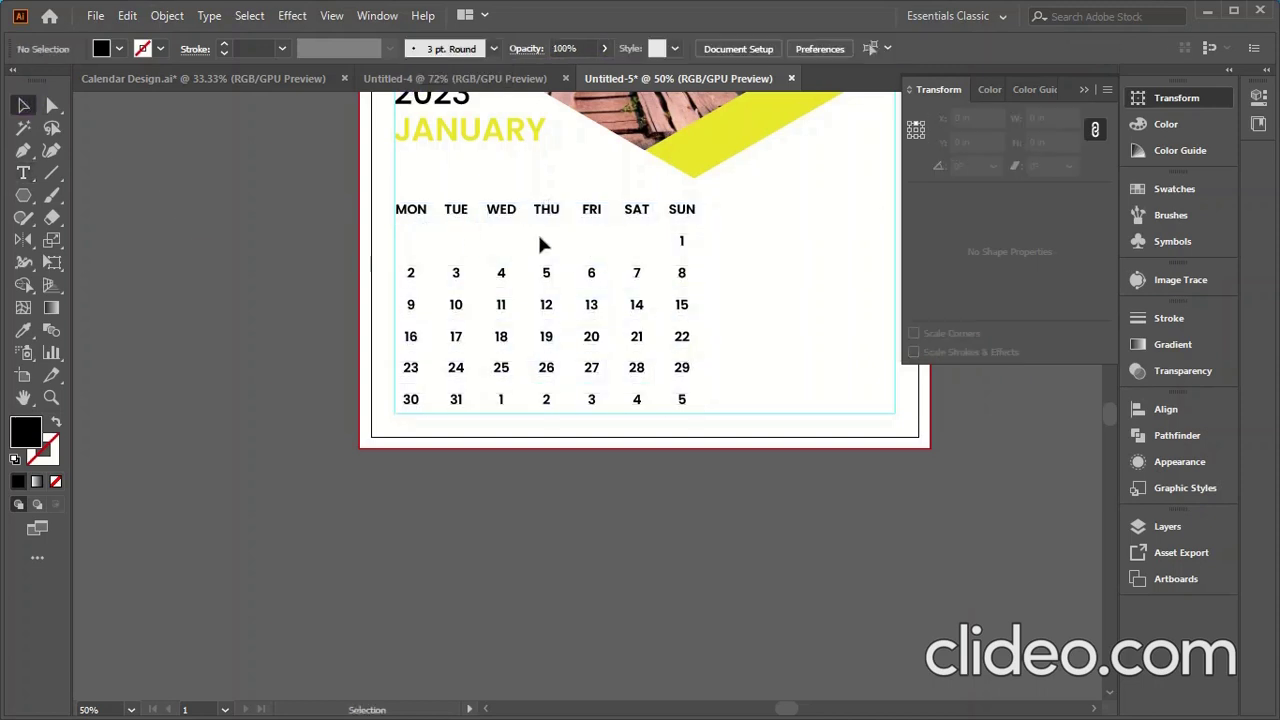
{"action": "key", "text": "ctrl+z"}
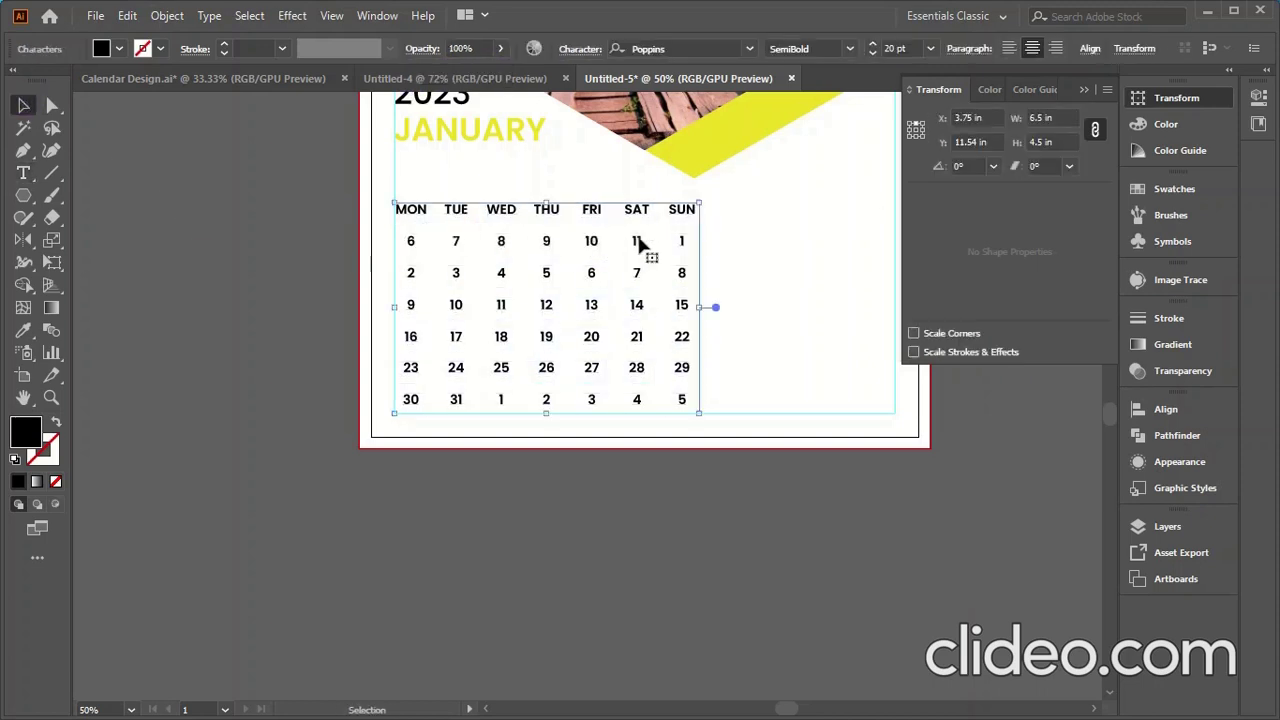
Set the opacity of the dates 6 to 11 in the first date row to 15%.
{"action": "double_click", "coordinate": [642, 240]}
{"action": "left_click_drag", "start_coordinate": [642, 244], "coordinate": [409, 240]}
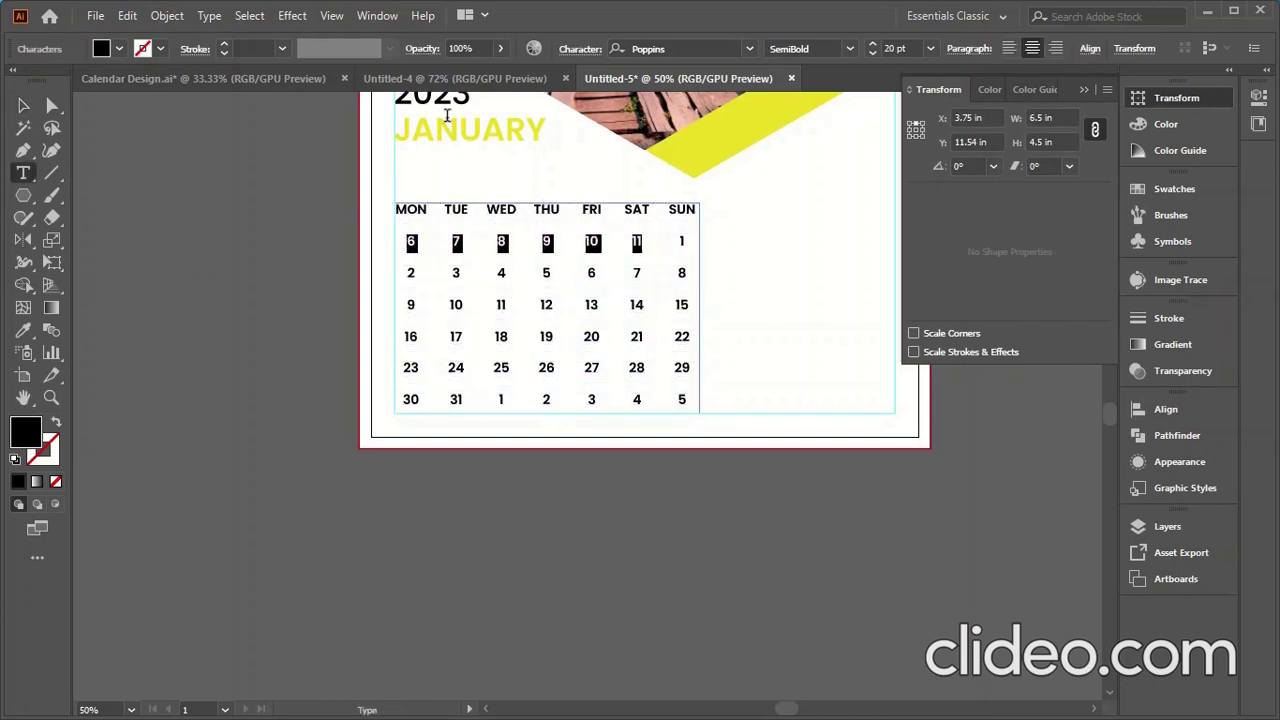
{"action": "left_click", "coordinate": [501, 49]}
{"action": "left_click_drag", "start_coordinate": [479, 80], "coordinate": [439, 88]}
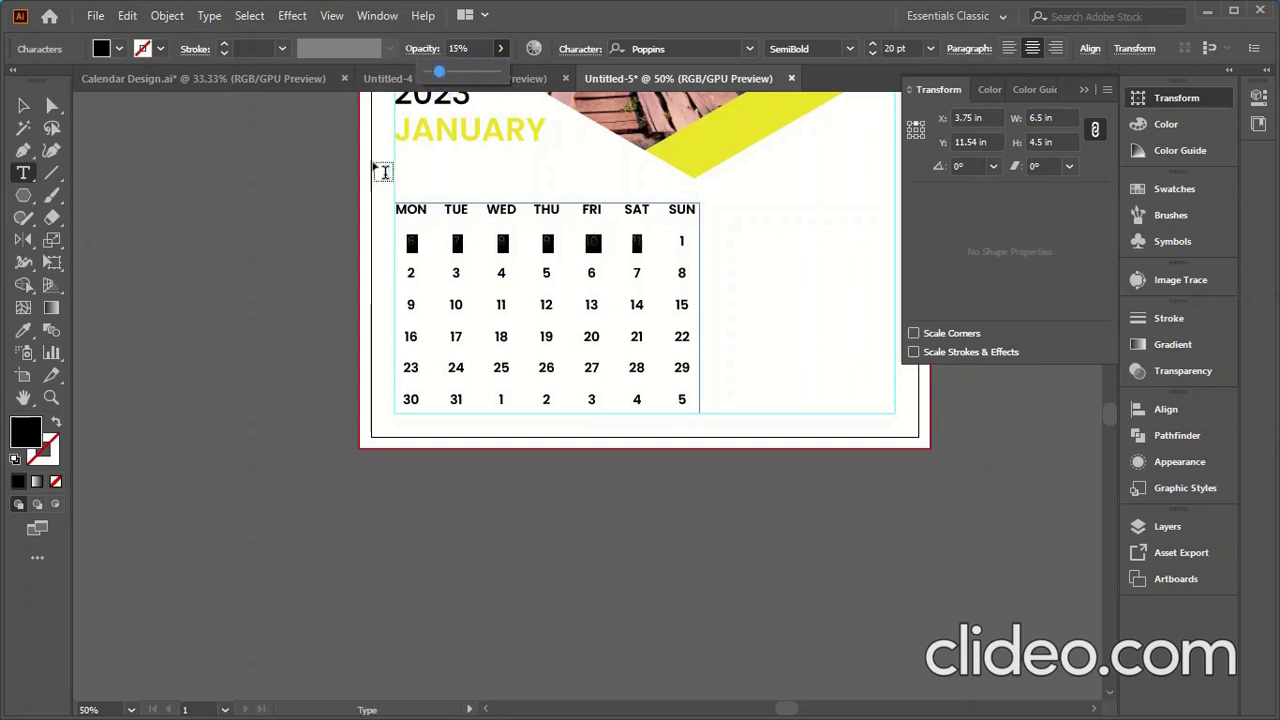
{"action": "left_click", "coordinate": [23, 106]}
{"action": "left_click", "coordinate": [185, 227]}
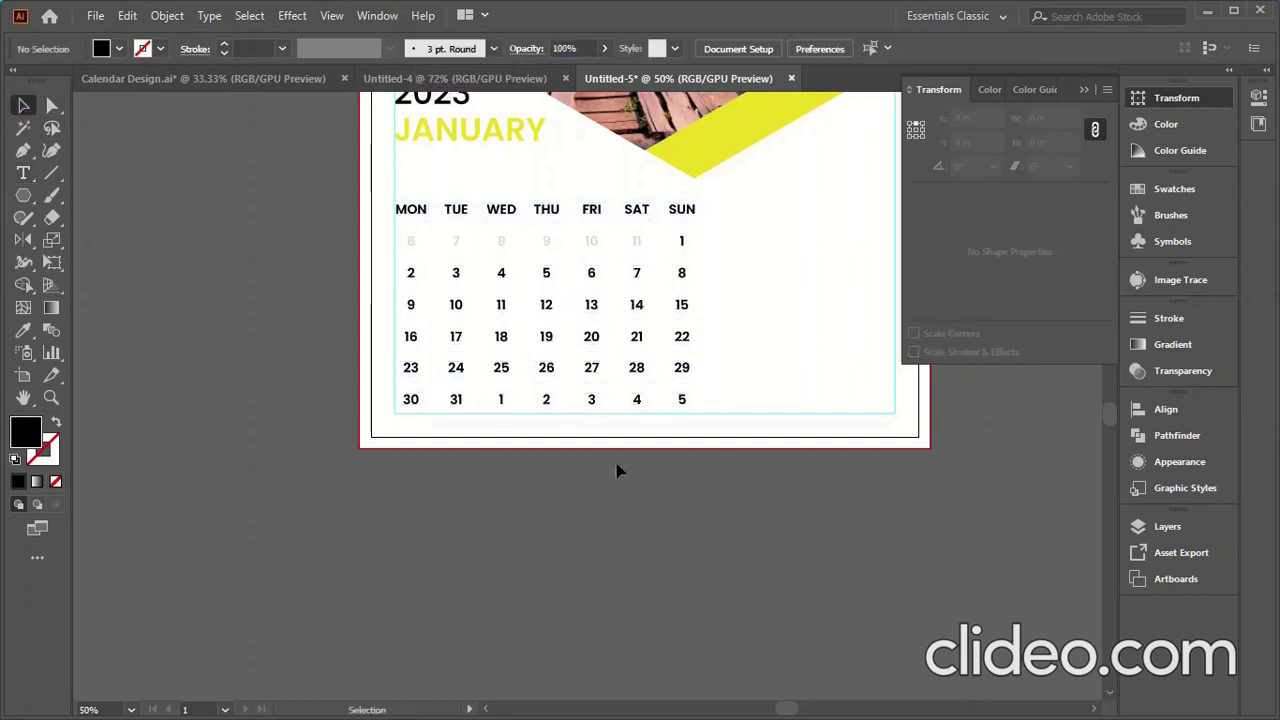
Fade the next month's dates 1 to 5 in the last row to 15% opacity.
{"action": "double_click", "coordinate": [684, 398]}
{"action": "left_click_drag", "start_coordinate": [688, 396], "coordinate": [491, 396]}
{"action": "left_click_drag", "start_coordinate": [492, 48], "coordinate": [445, 88]}
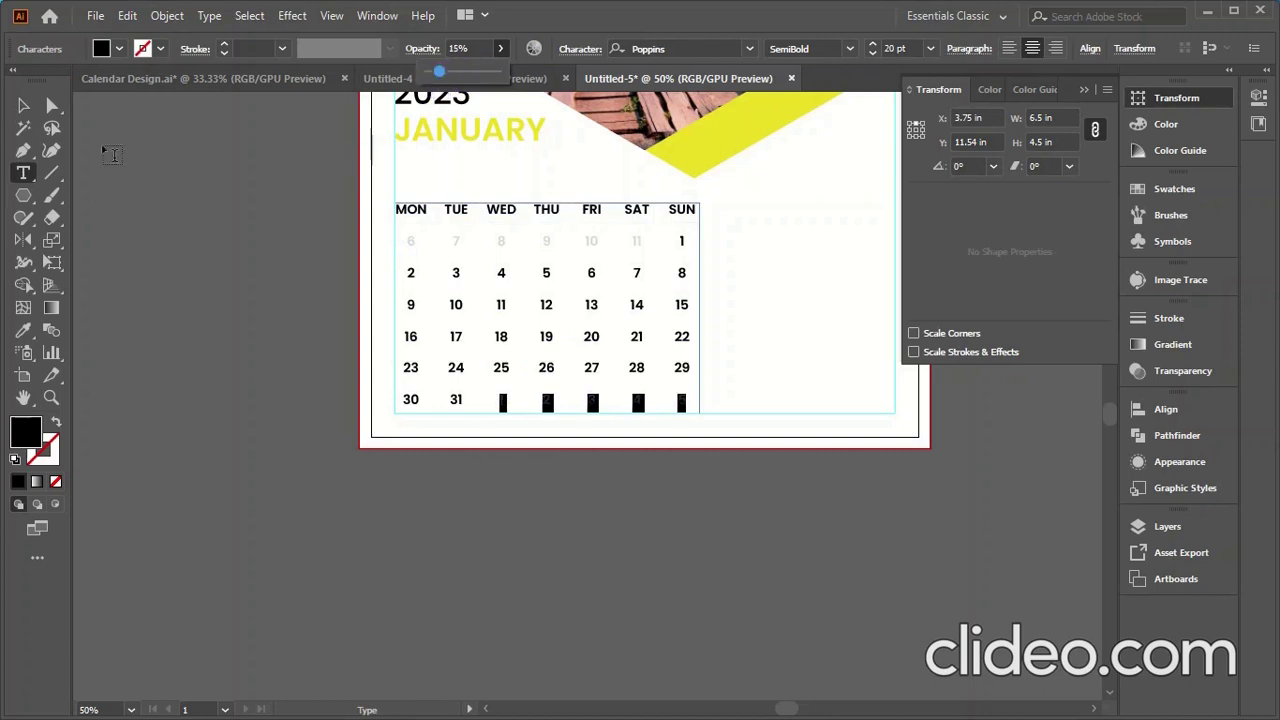
{"action": "left_click", "coordinate": [23, 105]}
{"action": "left_click", "coordinate": [243, 370]}
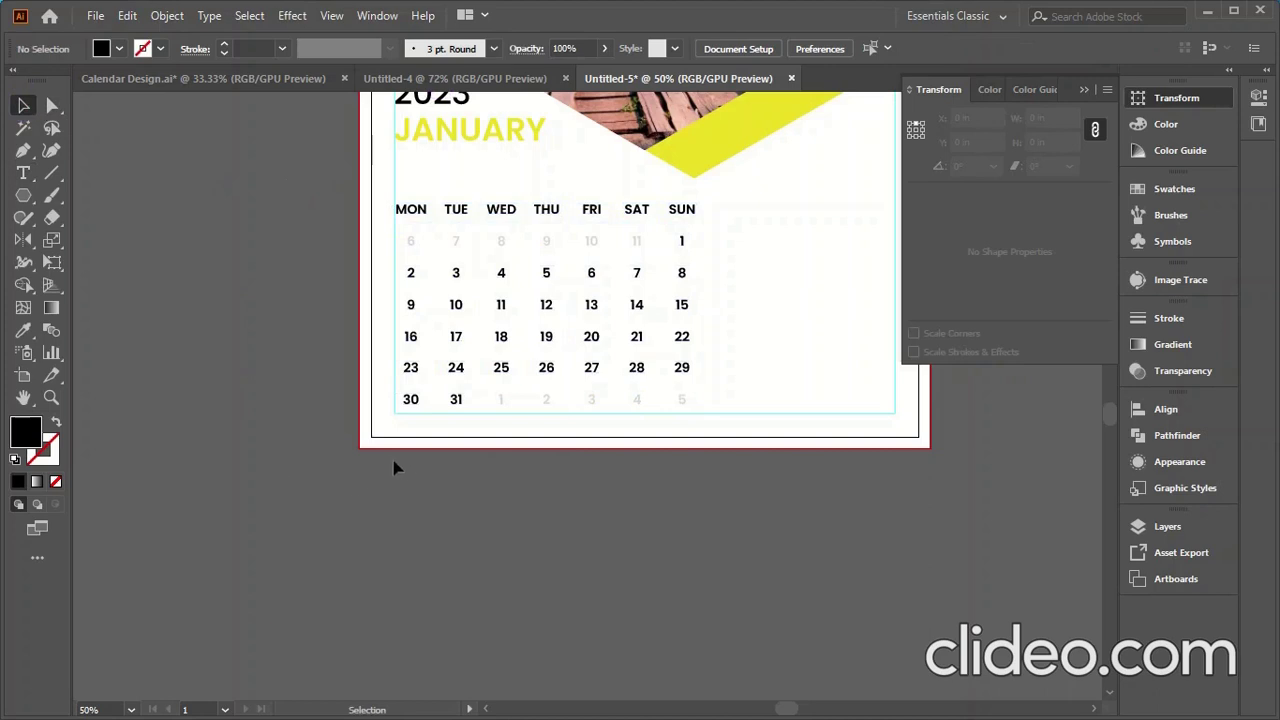
Color the date 1 in the Sunday column red (F90808).
{"action": "left_click", "coordinate": [680, 240]}
{"action": "double_click", "coordinate": [669, 238]}
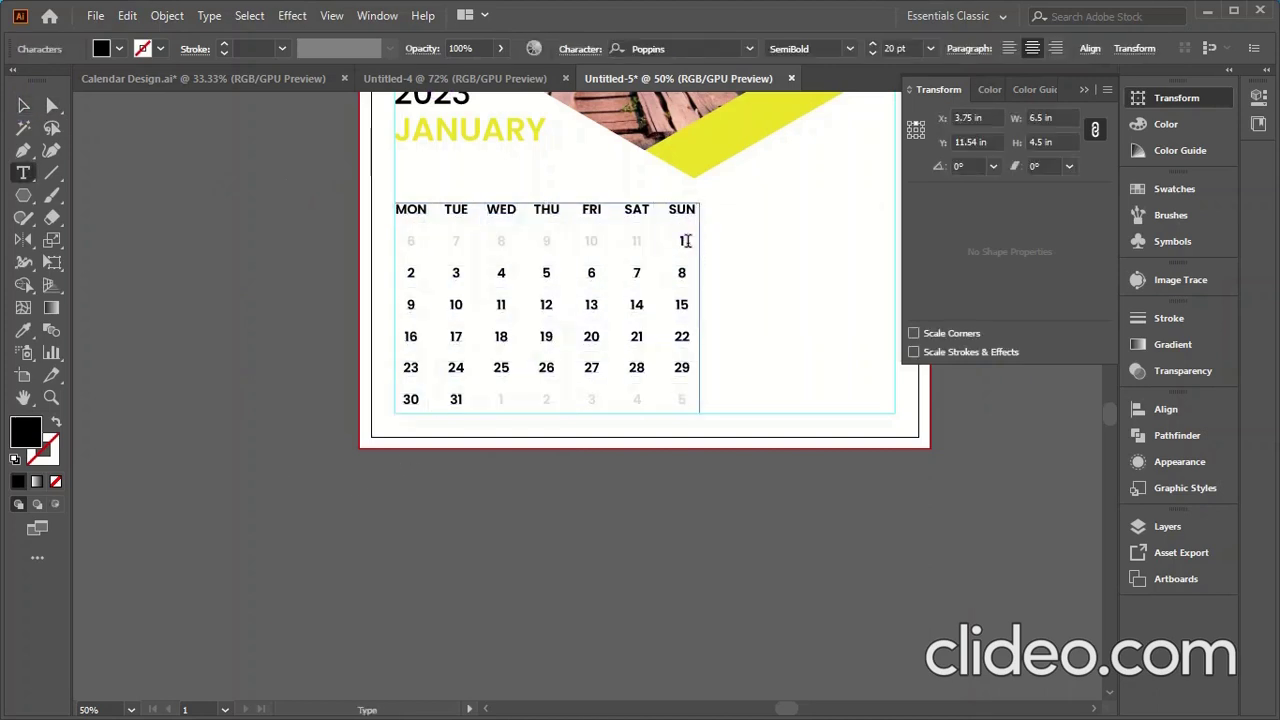
{"action": "left_click", "coordinate": [22, 436]}
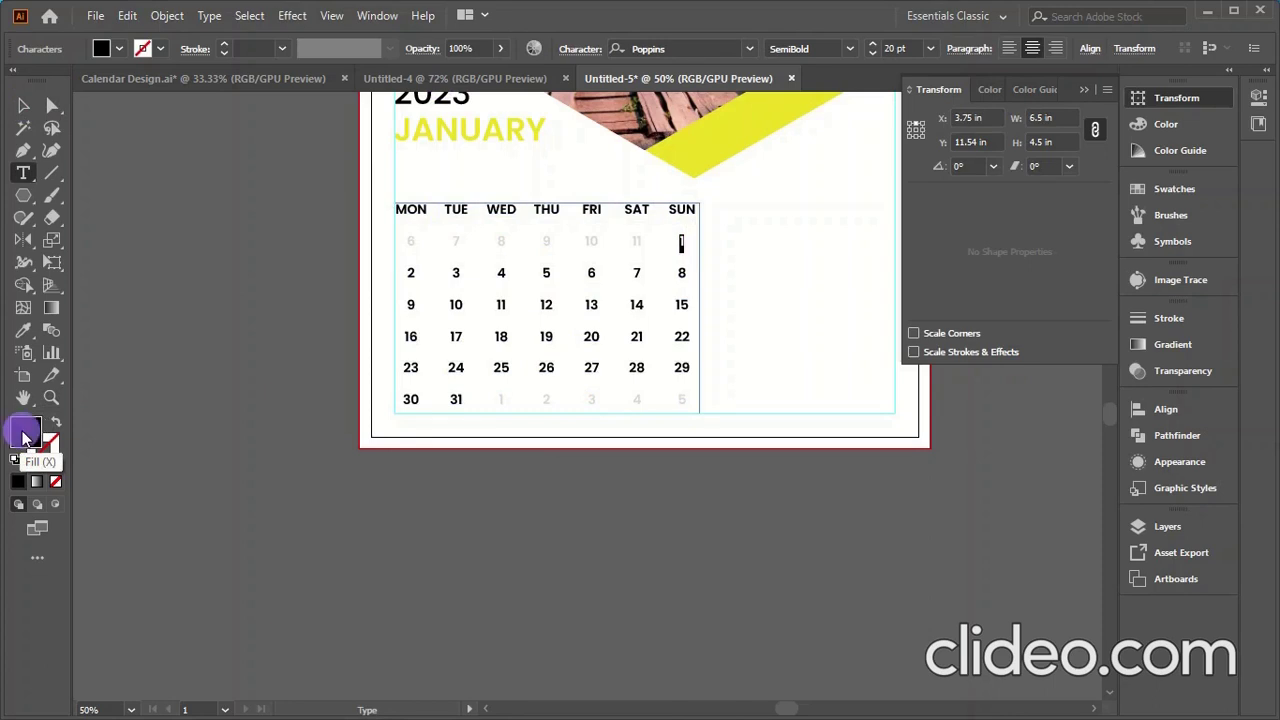
{"action": "double_click", "coordinate": [22, 436]}
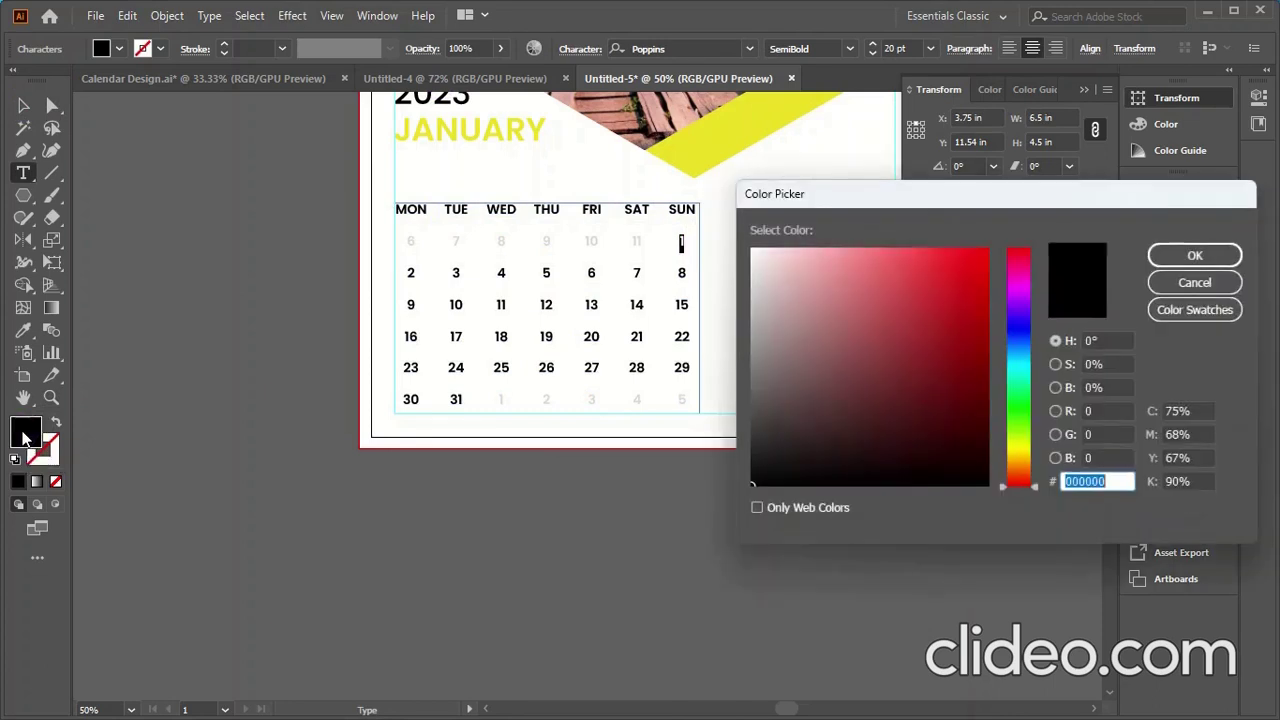
{"action": "left_click", "coordinate": [983, 253]}
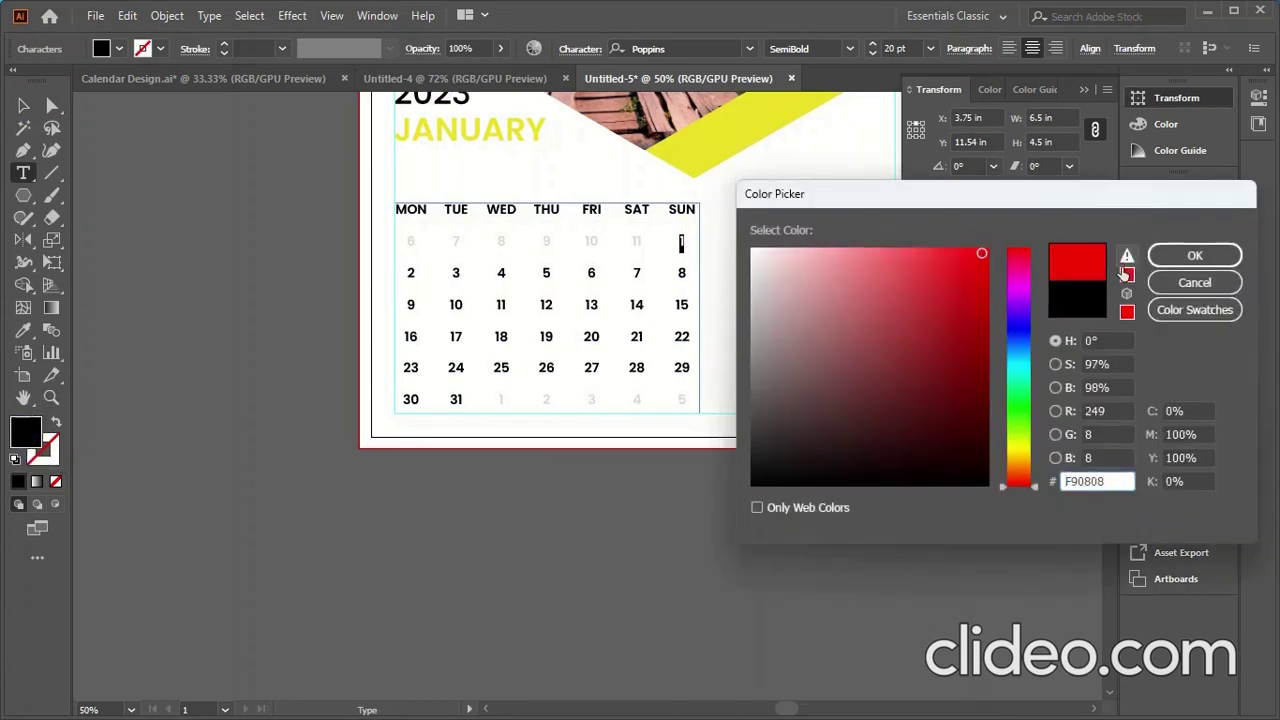
{"action": "left_click", "coordinate": [1170, 258]}
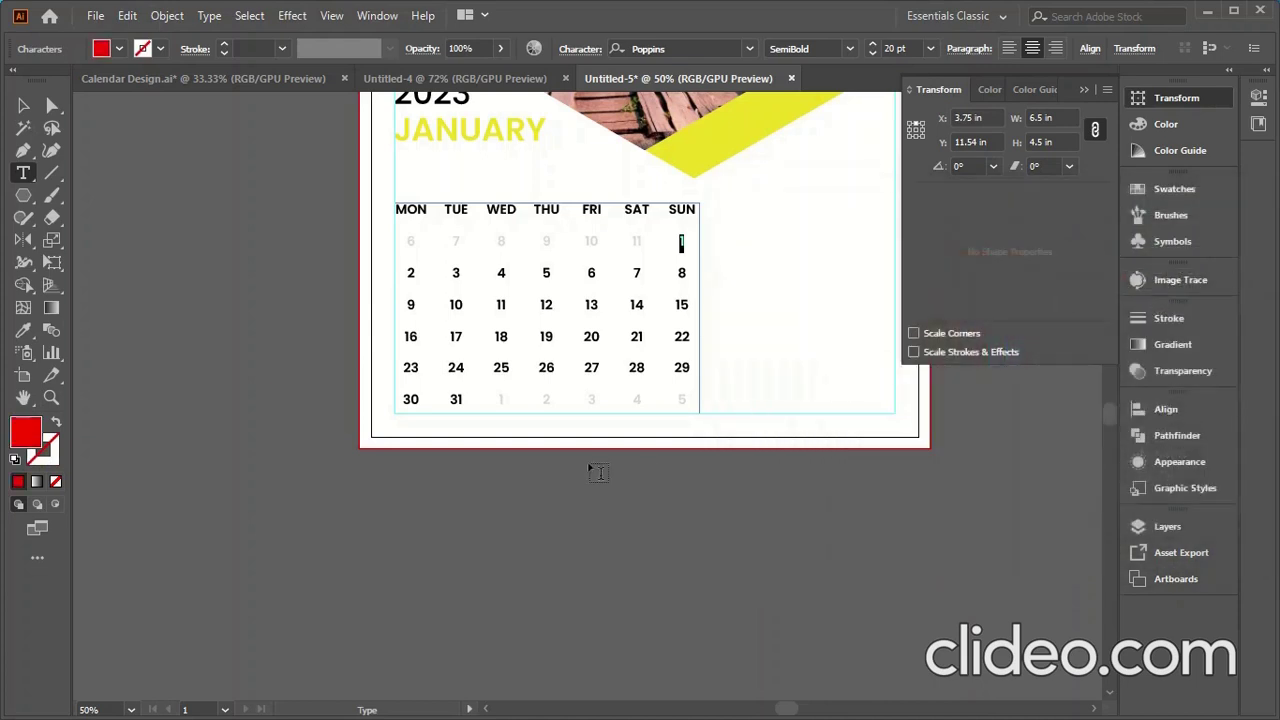
{"action": "left_click", "coordinate": [17, 104]}
{"action": "left_click", "coordinate": [417, 540]}
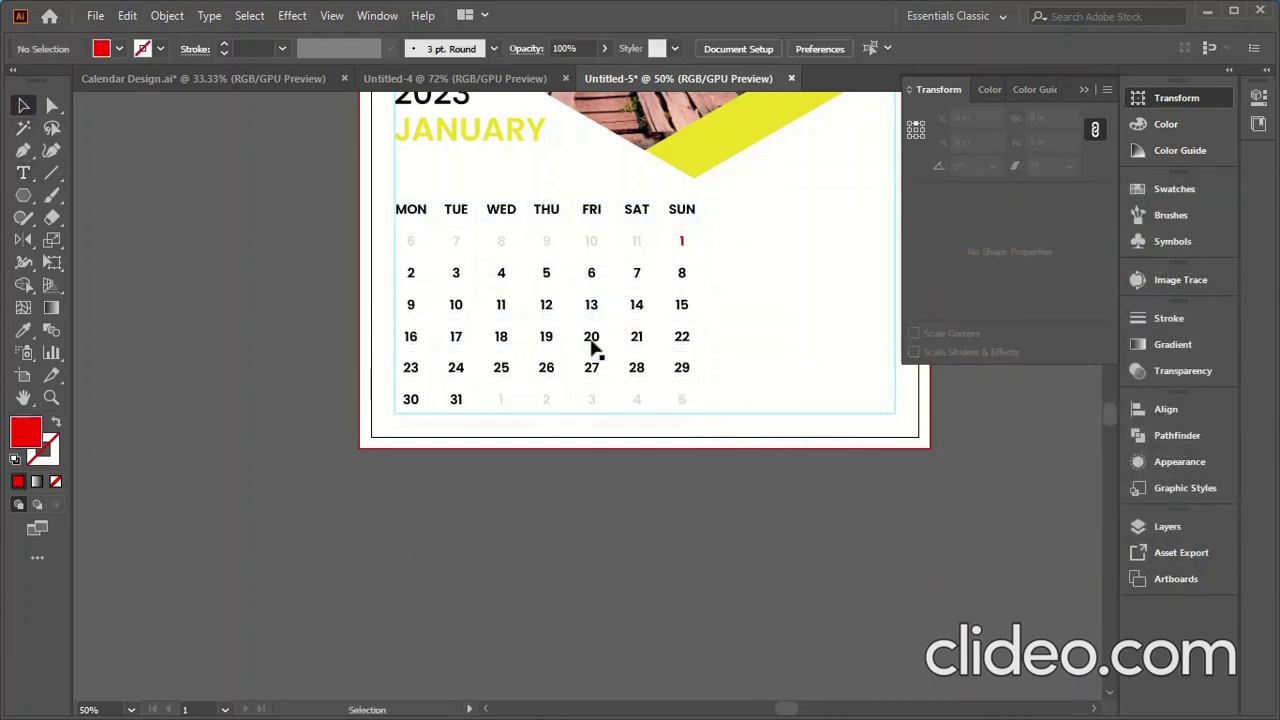
Color the SAT and SUN weekday headings red (FF0000).
{"action": "left_click", "coordinate": [686, 207]}
{"action": "double_click", "coordinate": [690, 207]}
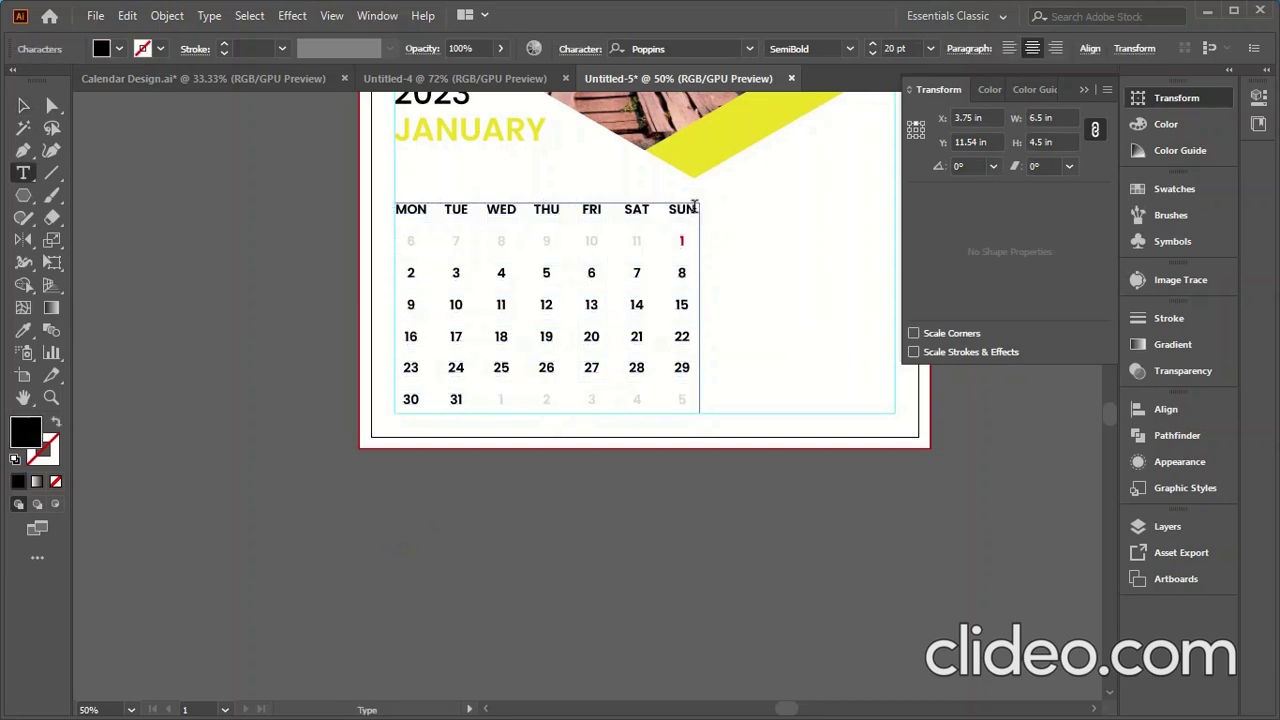
{"action": "left_click_drag", "start_coordinate": [694, 206], "coordinate": [620, 209]}
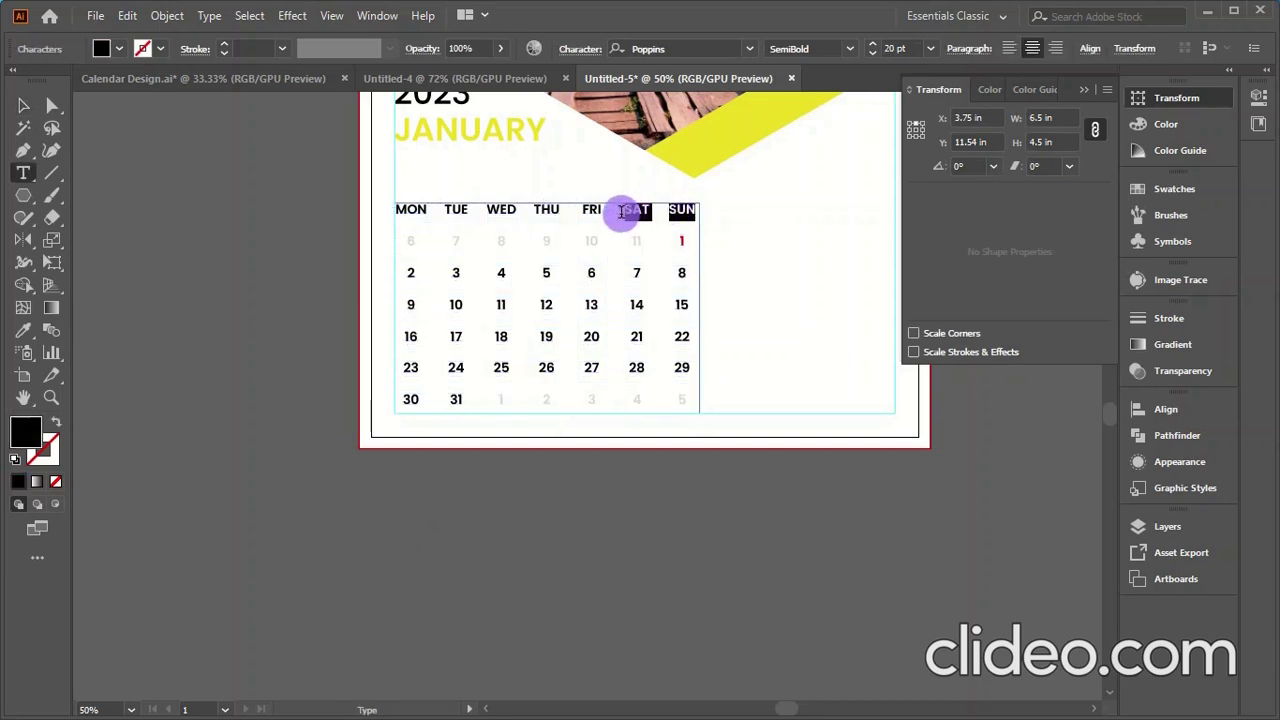
{"action": "double_click", "coordinate": [27, 433]}
{"action": "left_click", "coordinate": [985, 251]}
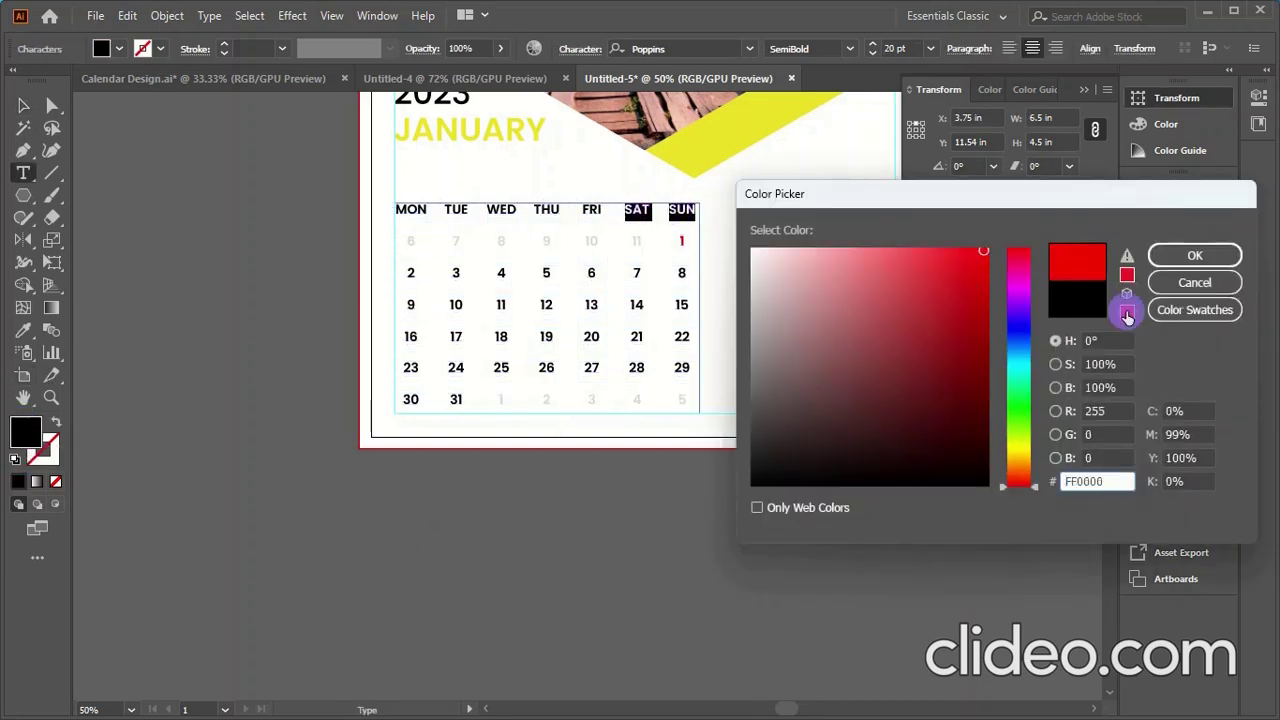
{"action": "left_click", "coordinate": [1177, 256]}
{"action": "left_click", "coordinate": [22, 105]}
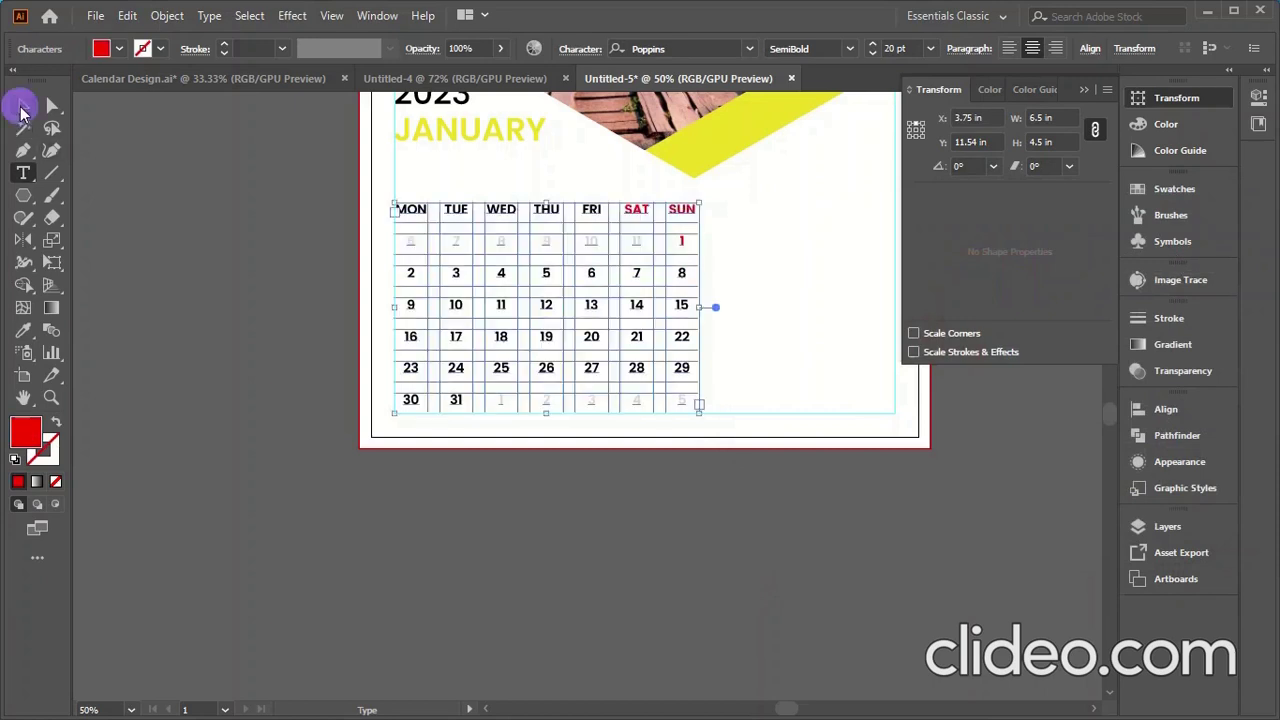
{"action": "left_click", "coordinate": [177, 297]}
Draw a red rectangle about 1.96 × 1.74 in outside the page, beside the calendar grid, as a color sample.
{"action": "left_click", "coordinate": [24, 198]}
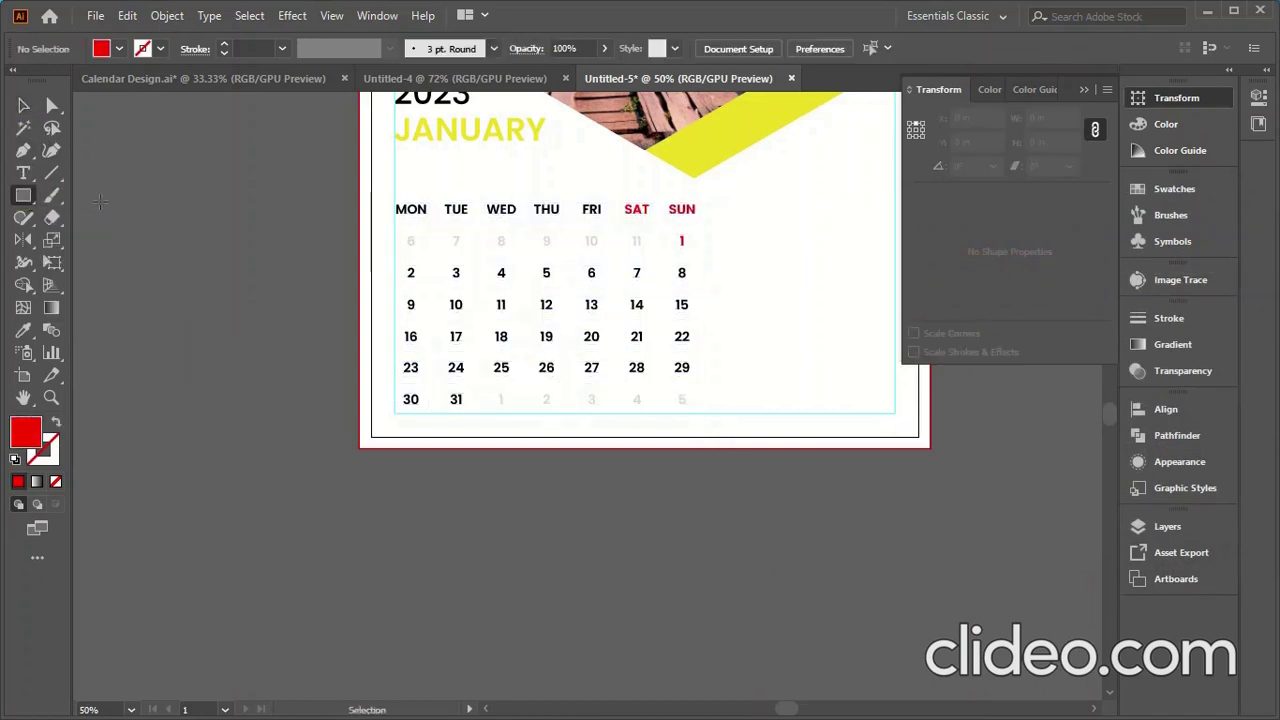
{"action": "left_click_drag", "start_coordinate": [143, 303], "coordinate": [235, 385]}
{"action": "left_click", "coordinate": [22, 105]}
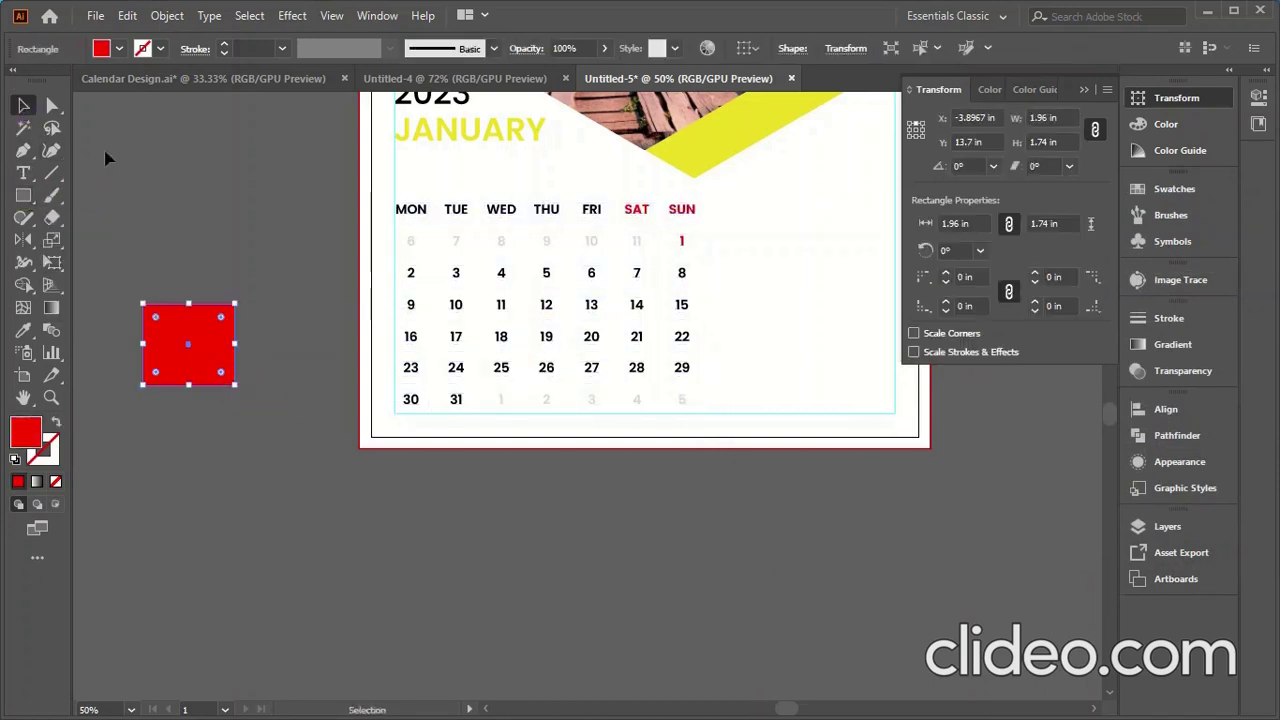
{"action": "left_click", "coordinate": [335, 405]}
Color the weekend dates 7 and 8 red by sampling the red rectangle with the Eyedropper.
{"action": "double_click", "coordinate": [681, 272]}
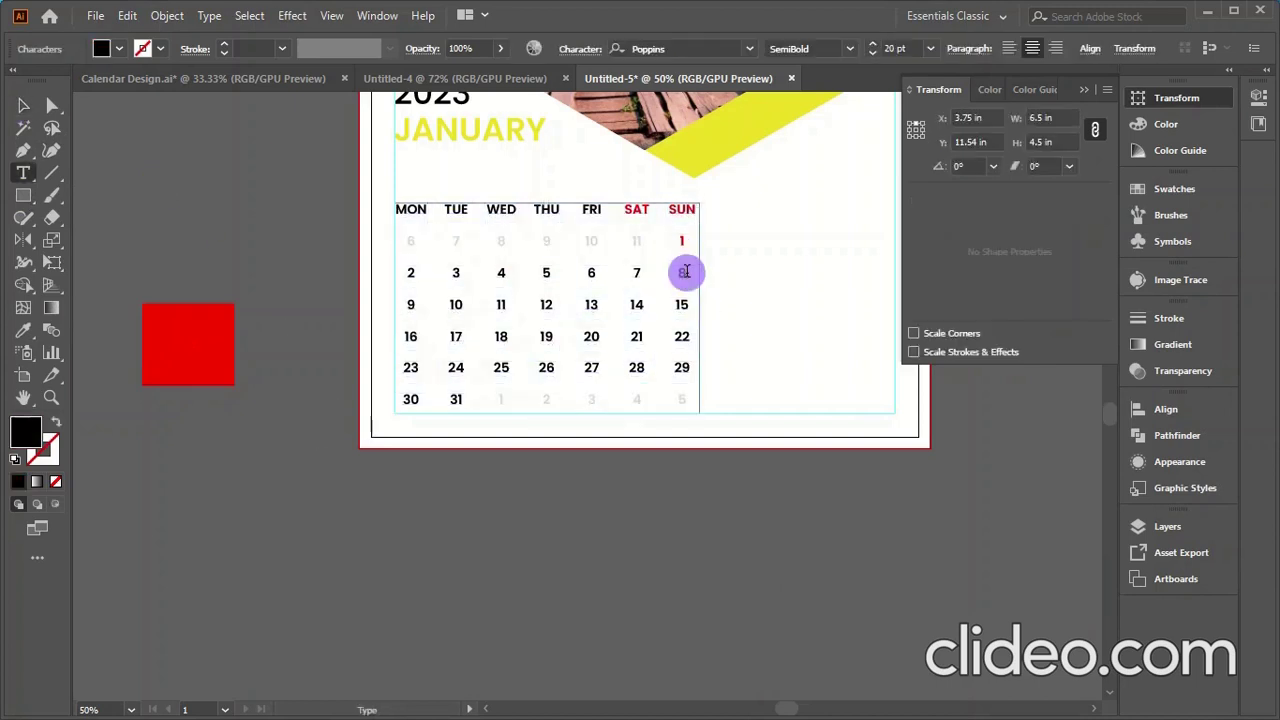
{"action": "left_click_drag", "start_coordinate": [681, 272], "coordinate": [634, 272]}
{"action": "left_click", "coordinate": [24, 330]}
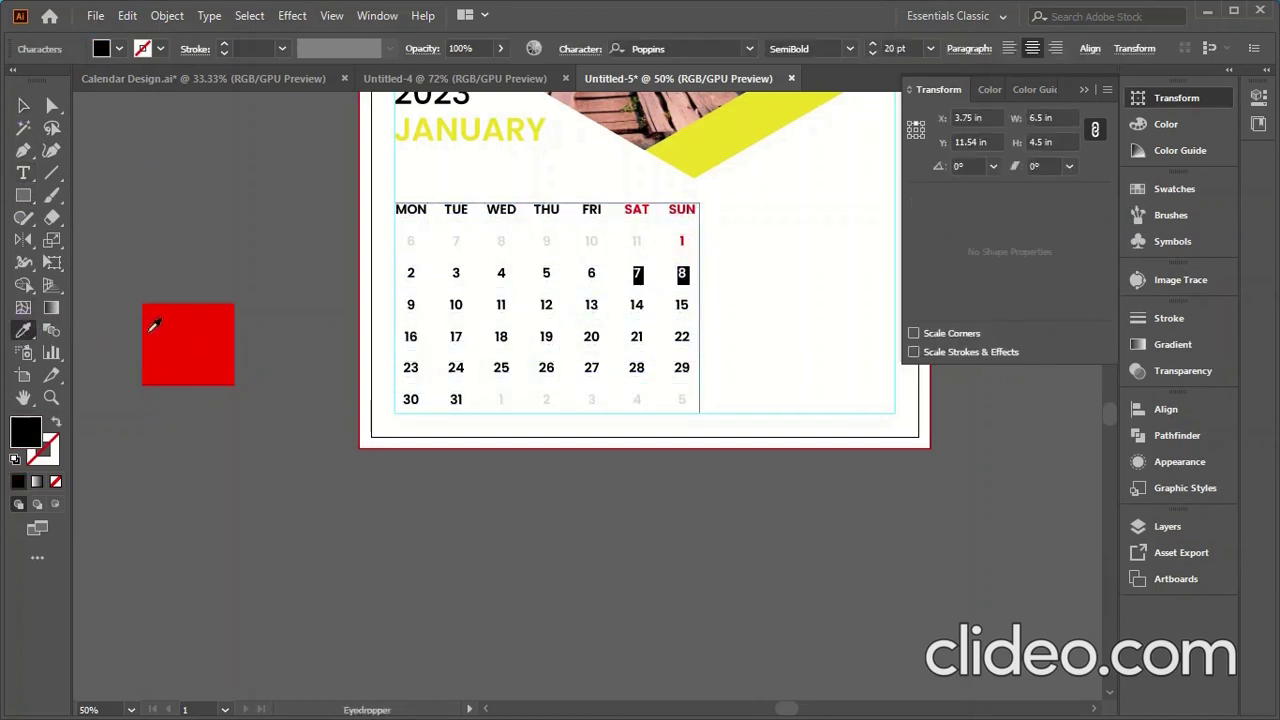
{"action": "left_click", "coordinate": [177, 328]}
{"action": "left_click", "coordinate": [22, 105]}
{"action": "left_click", "coordinate": [302, 458]}
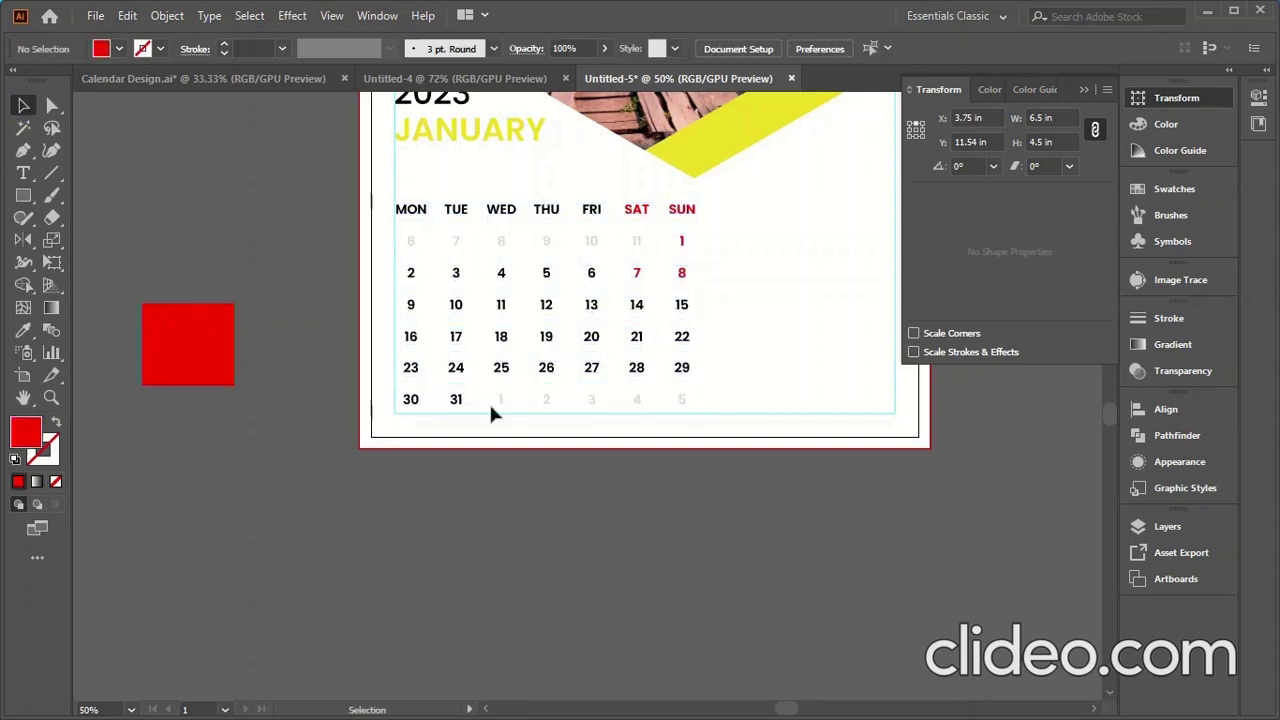
Apply the sample rectangle's red to the weekend dates 14 and 15.
{"action": "double_click", "coordinate": [686, 306]}
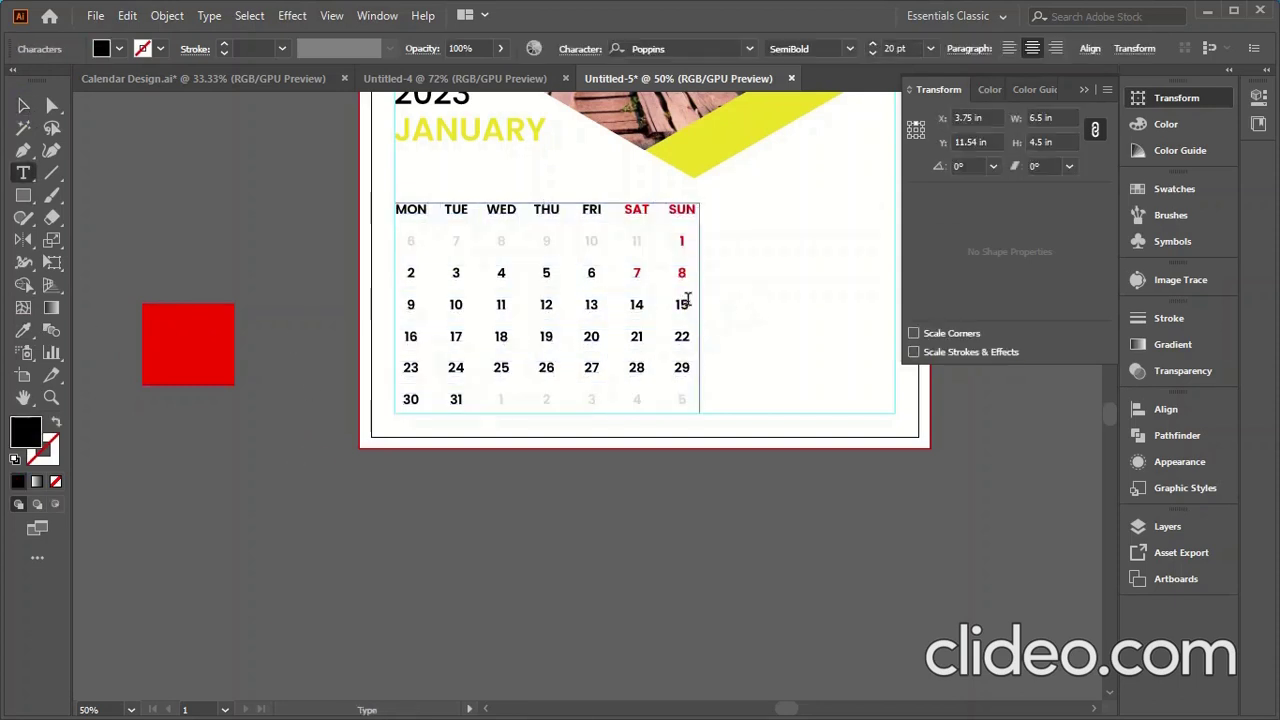
{"action": "left_click_drag", "start_coordinate": [686, 305], "coordinate": [636, 305]}
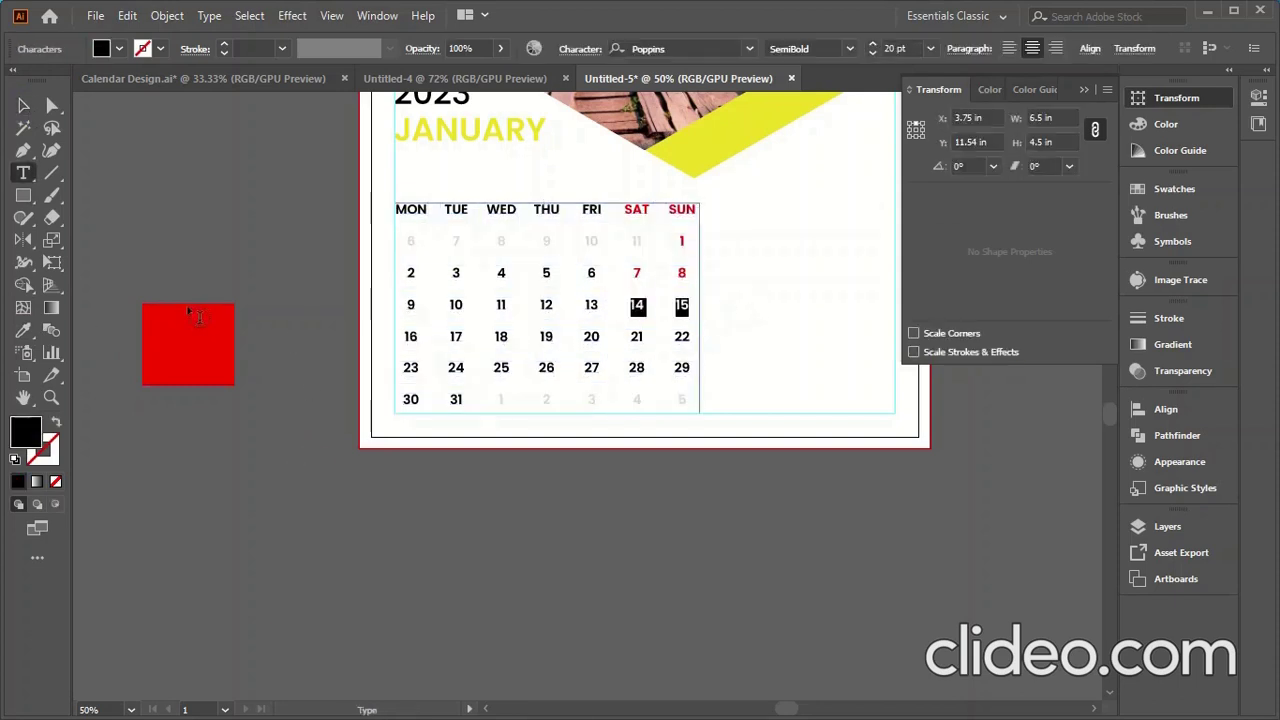
{"action": "left_click", "coordinate": [24, 330]}
{"action": "left_click", "coordinate": [160, 345]}
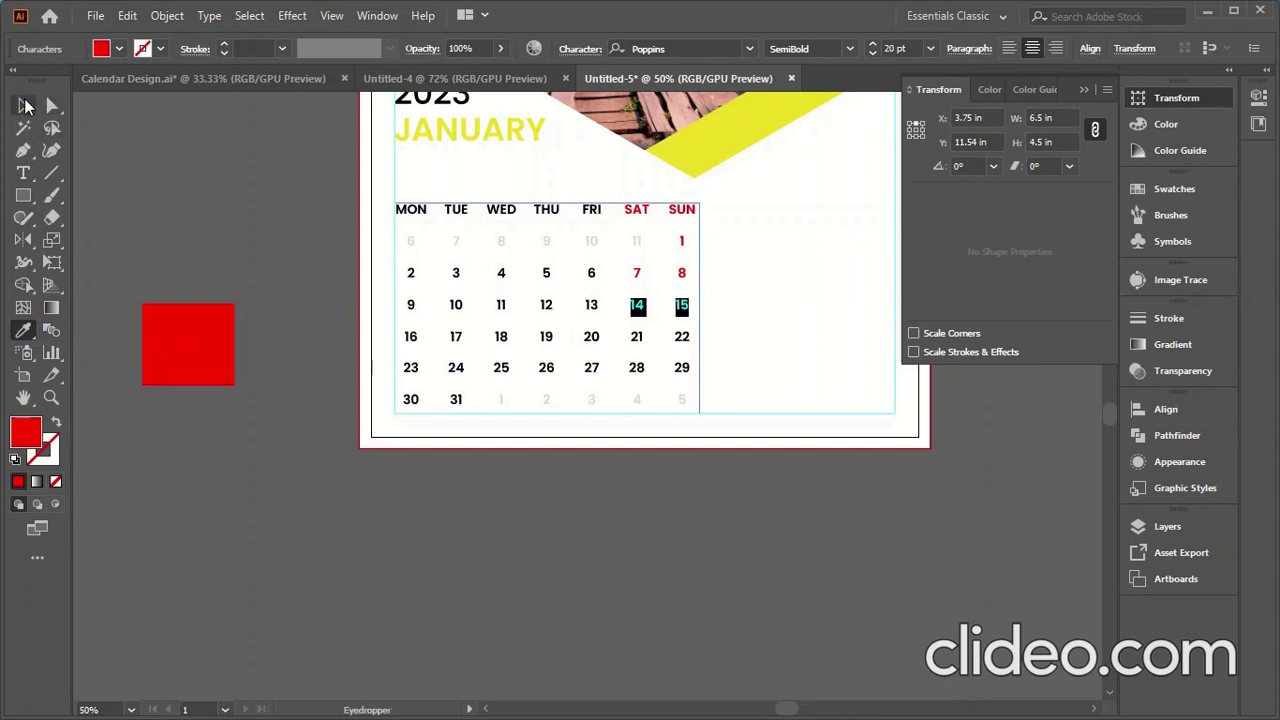
{"action": "left_click", "coordinate": [24, 105]}
{"action": "left_click", "coordinate": [508, 366]}
Apply the sample rectangle's red to the weekend dates 21 and 22.
{"action": "left_click", "coordinate": [690, 340]}
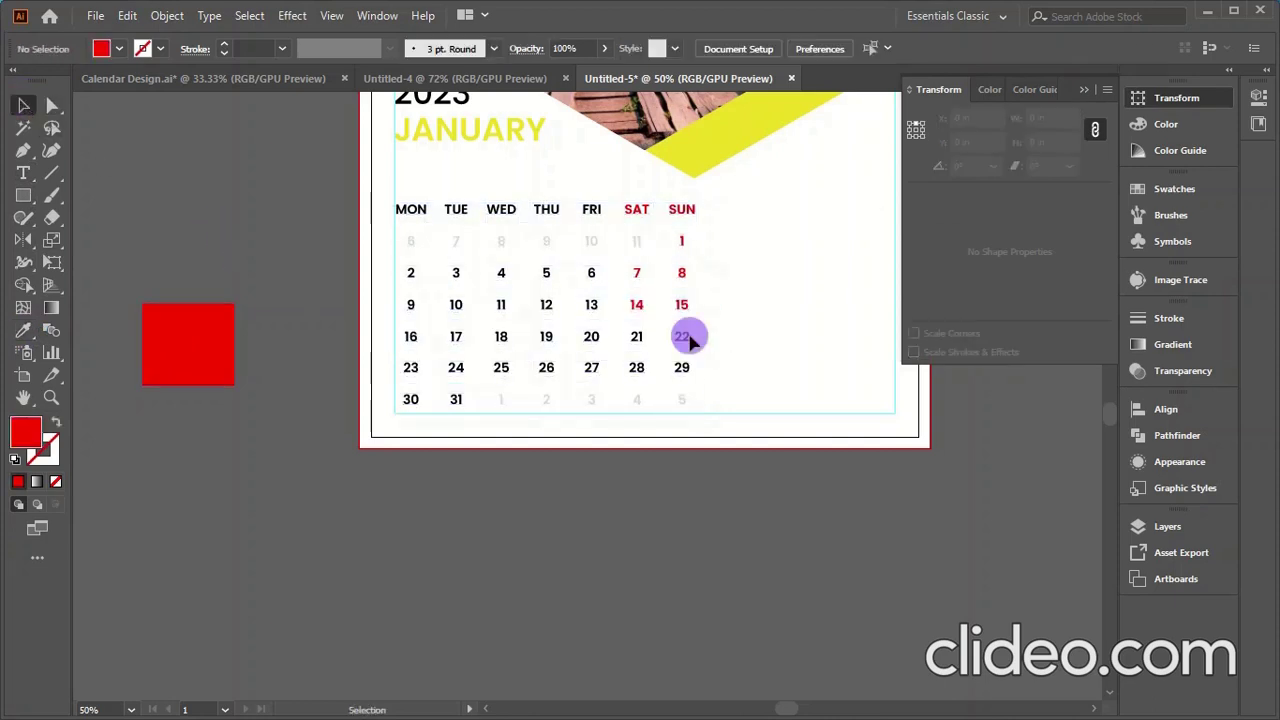
{"action": "double_click", "coordinate": [686, 340]}
{"action": "left_click_drag", "start_coordinate": [690, 338], "coordinate": [609, 340]}
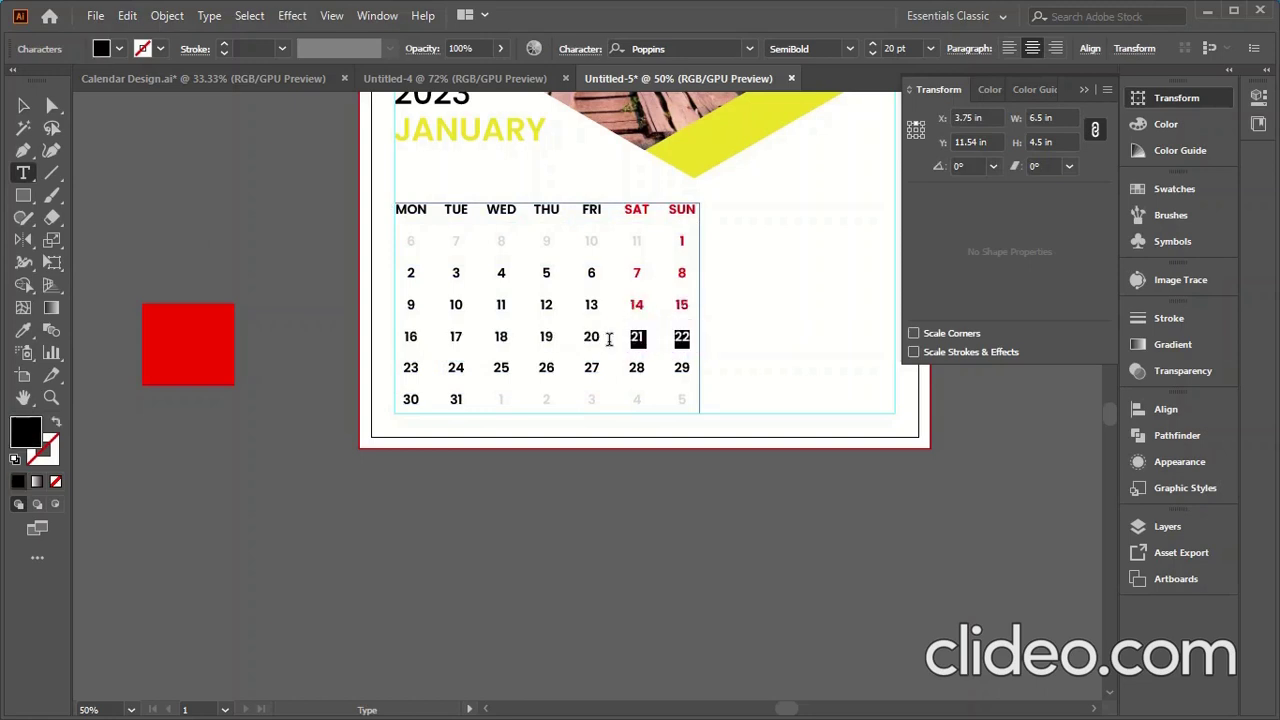
{"action": "left_click", "coordinate": [24, 330]}
{"action": "left_click", "coordinate": [166, 336]}
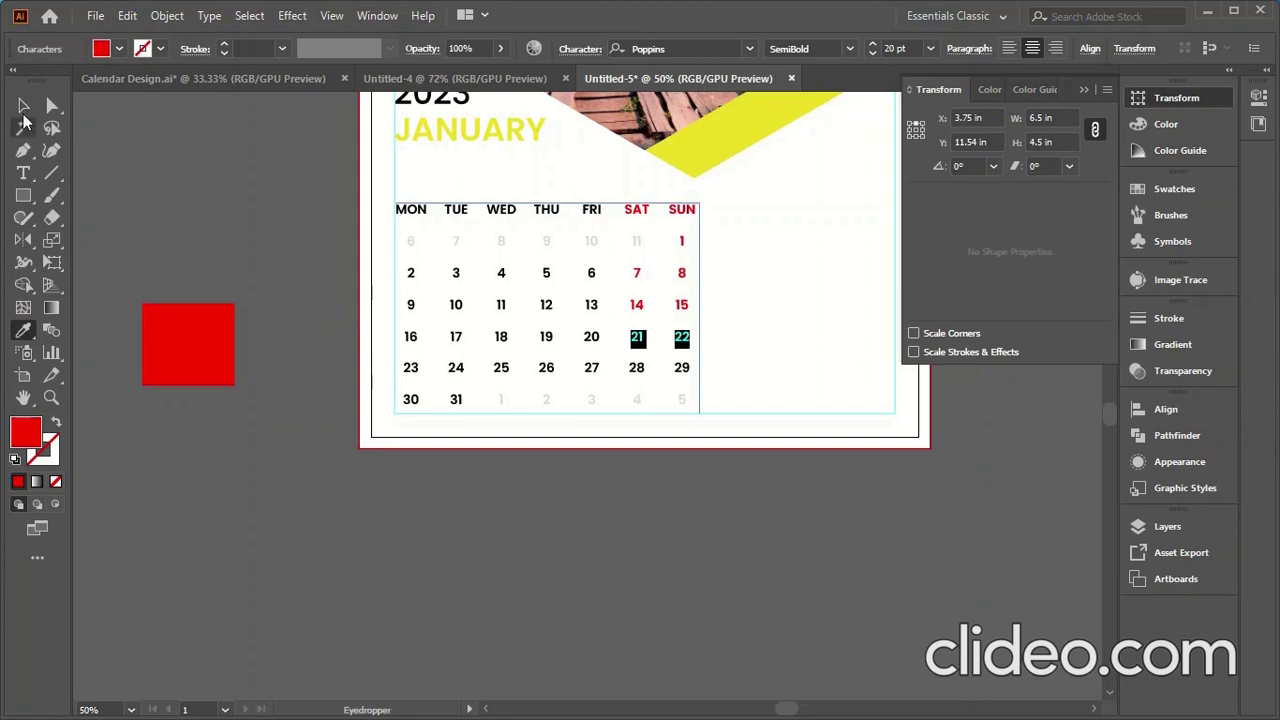
{"action": "left_click", "coordinate": [23, 106]}
{"action": "left_click", "coordinate": [558, 467]}
Apply the sample rectangle's red to the weekend dates 28 and 29.
{"action": "double_click", "coordinate": [685, 369]}
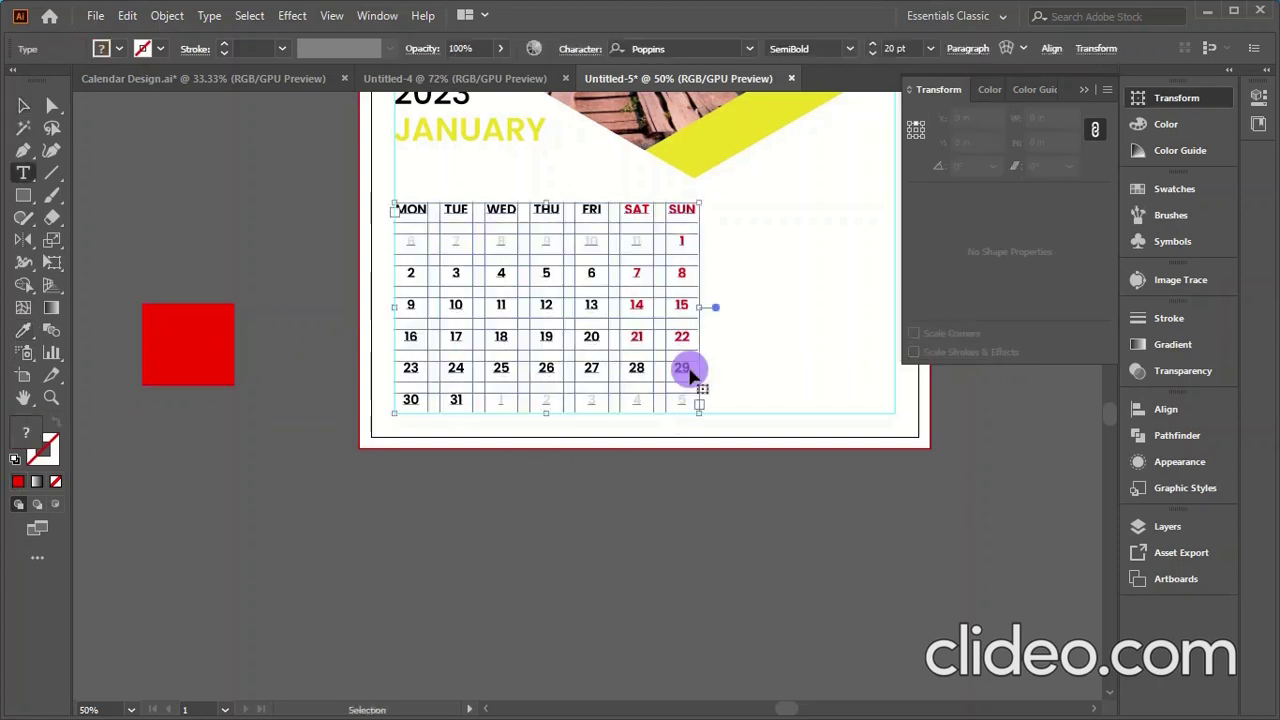
{"action": "left_click_drag", "start_coordinate": [685, 369], "coordinate": [623, 368]}
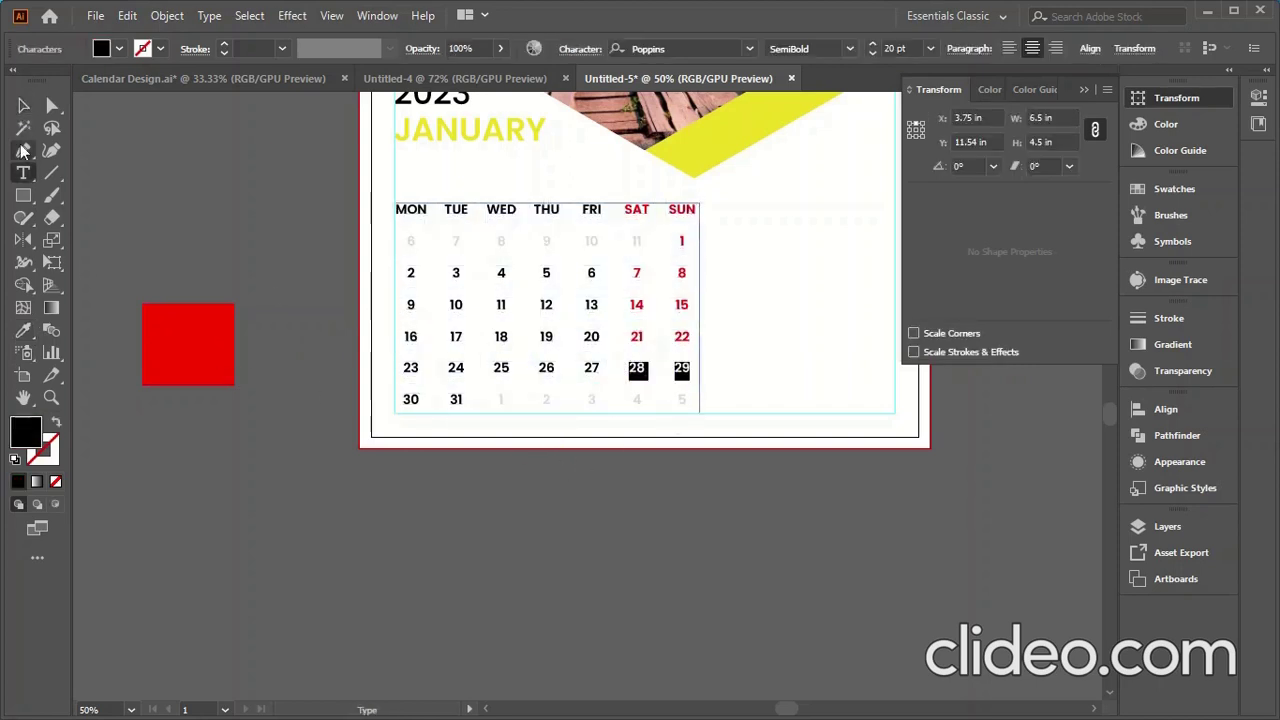
{"action": "left_click", "coordinate": [24, 330]}
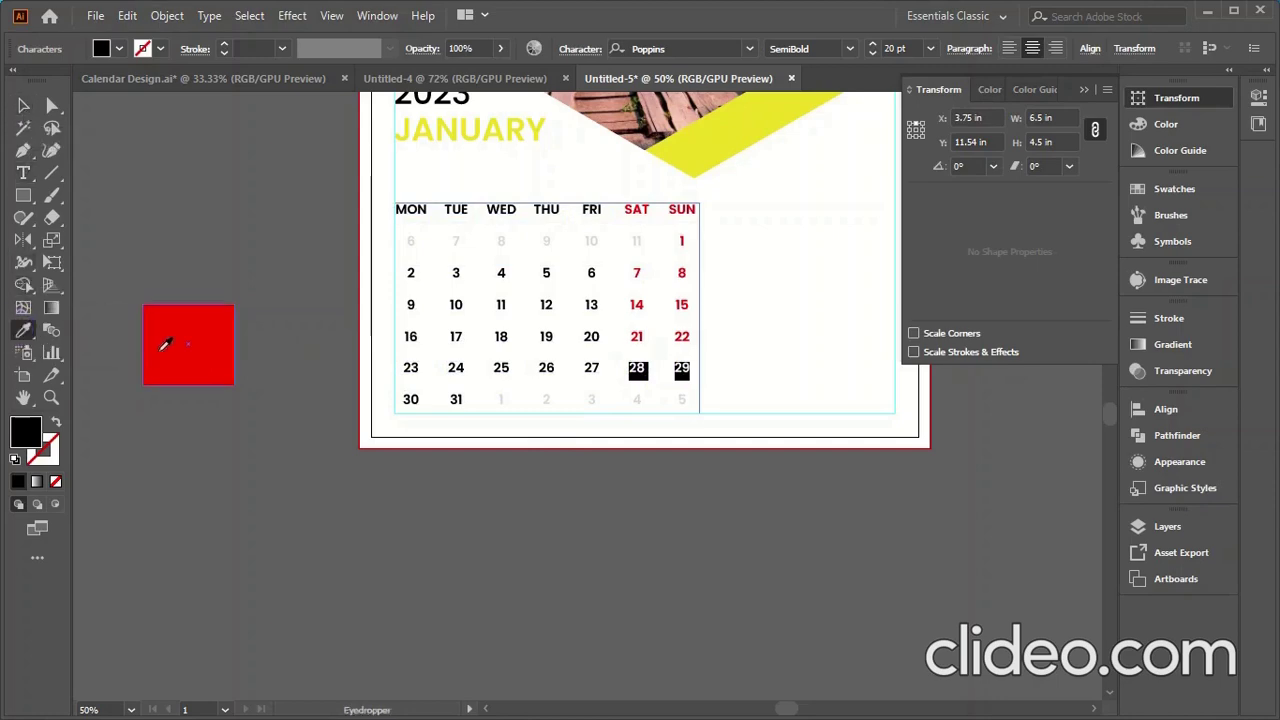
{"action": "left_click", "coordinate": [166, 344]}
{"action": "left_click", "coordinate": [23, 106]}
{"action": "left_click", "coordinate": [226, 266]}
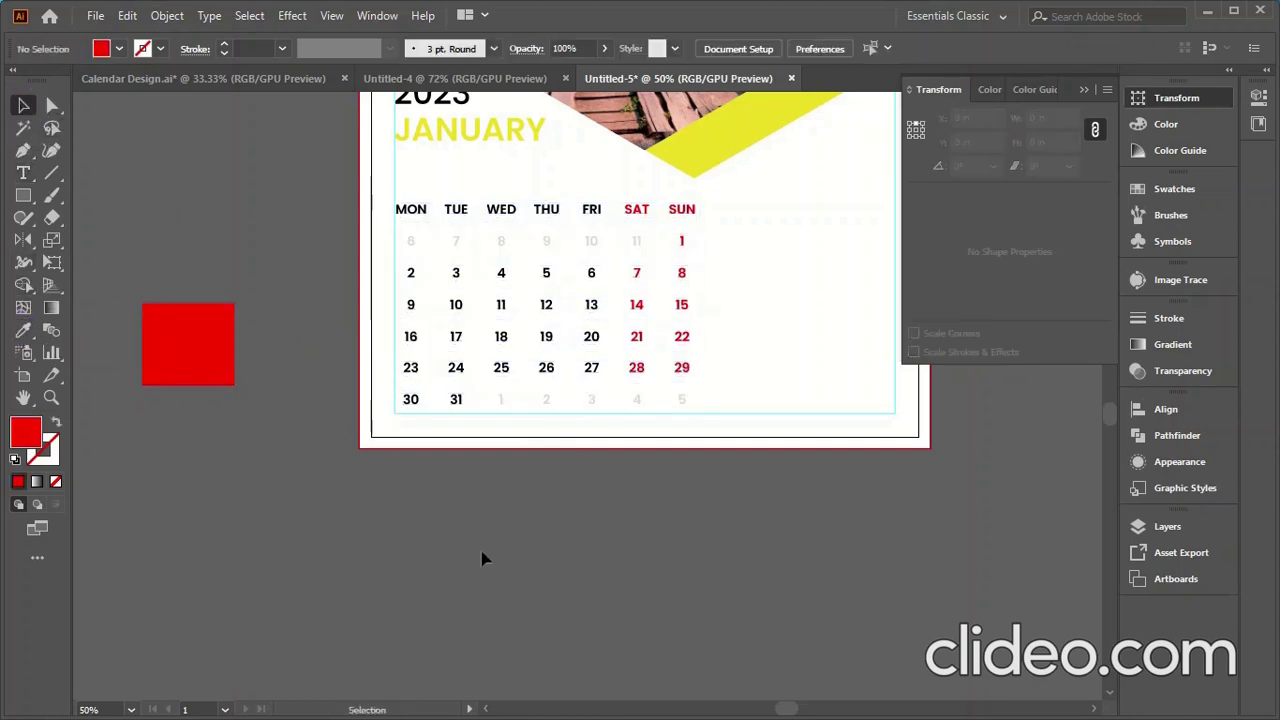
Move the JANUARY and 2023 titles down closer to the date grid and align their left edges.
{"action": "left_click_drag", "start_coordinate": [425, 535], "coordinate": [632, 402]}
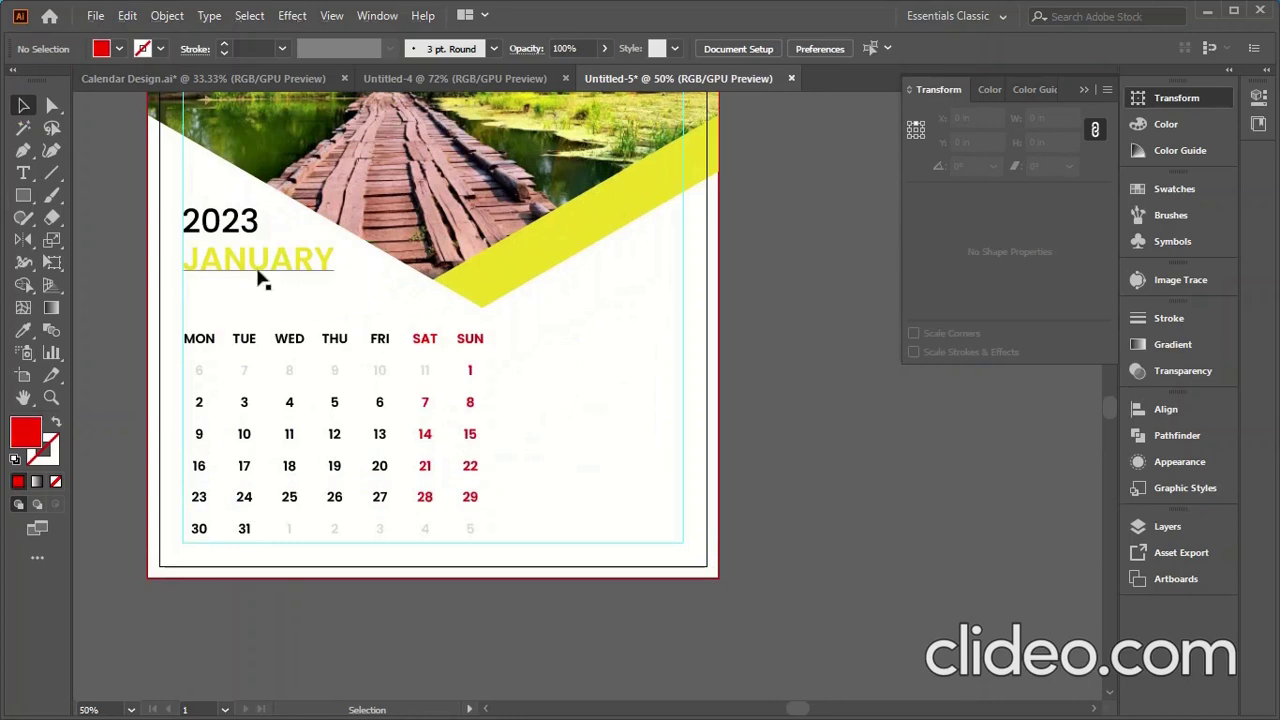
{"action": "left_click", "coordinate": [255, 275]}
{"action": "left_click_drag", "start_coordinate": [246, 266], "coordinate": [243, 299]}
{"action": "left_click_drag", "start_coordinate": [220, 232], "coordinate": [222, 267]}
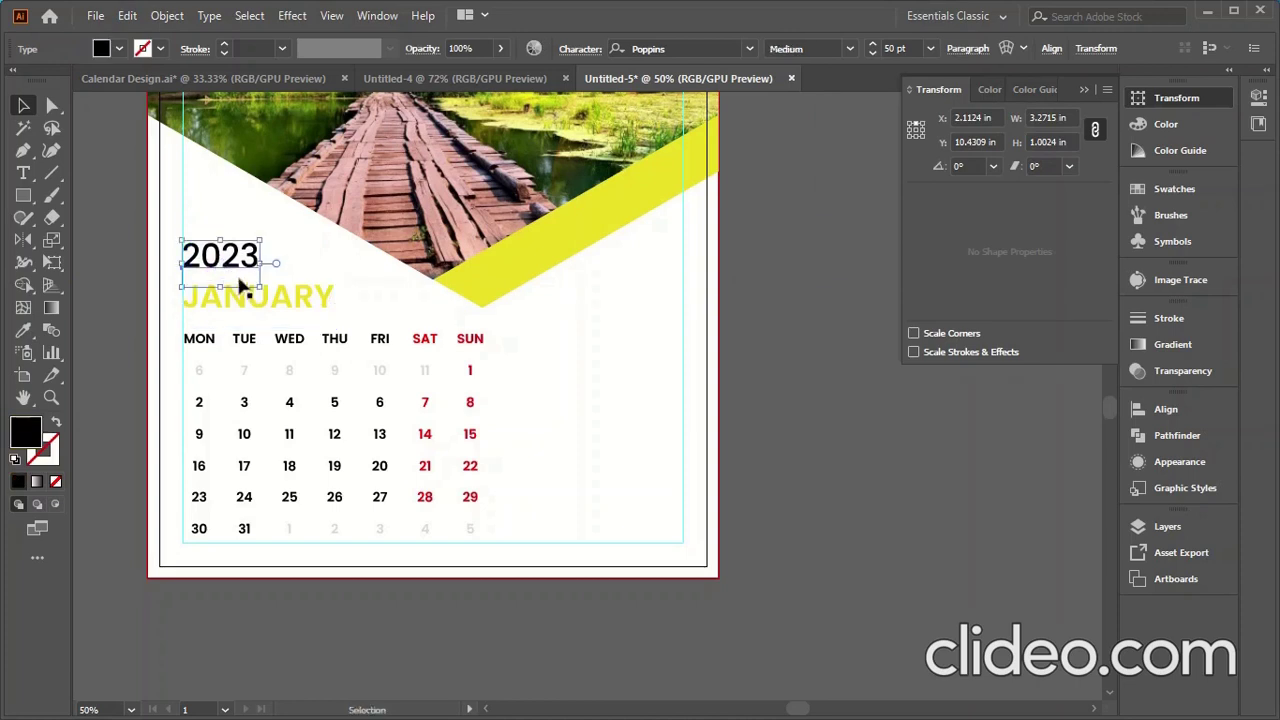
{"action": "left_click", "coordinate": [251, 299], "text": "shift"}
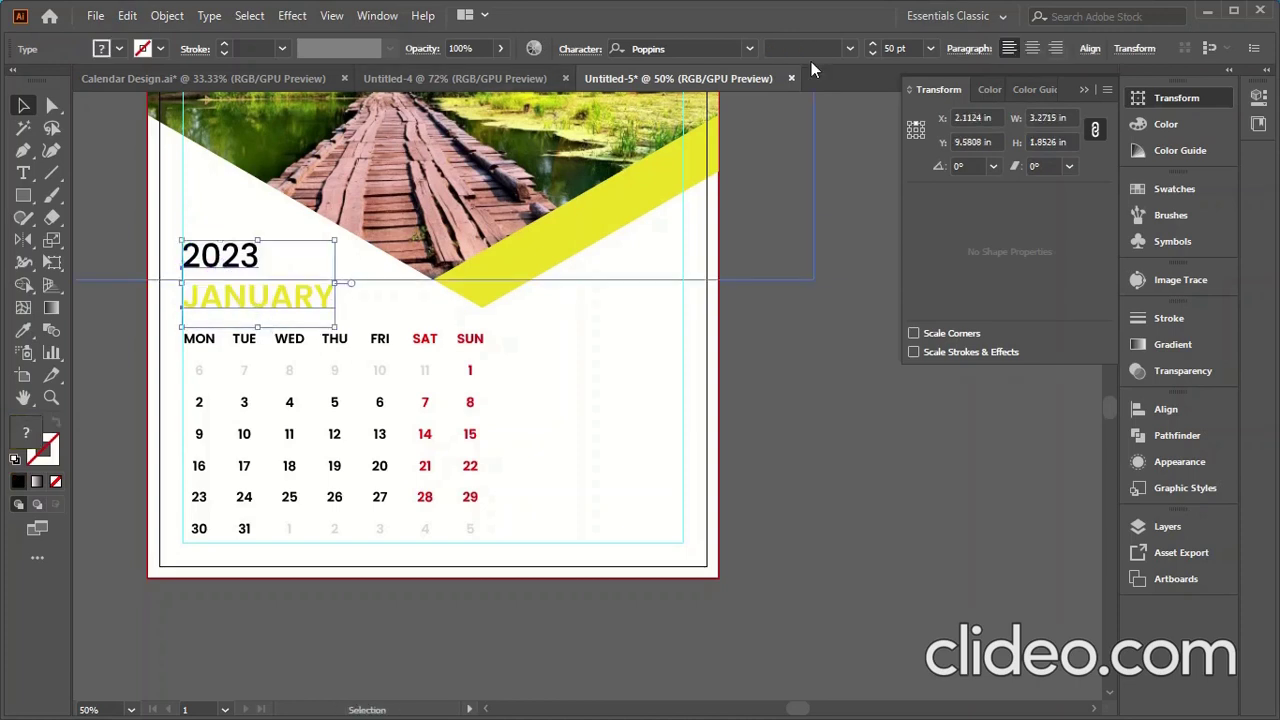
{"action": "left_click", "coordinate": [1090, 48]}
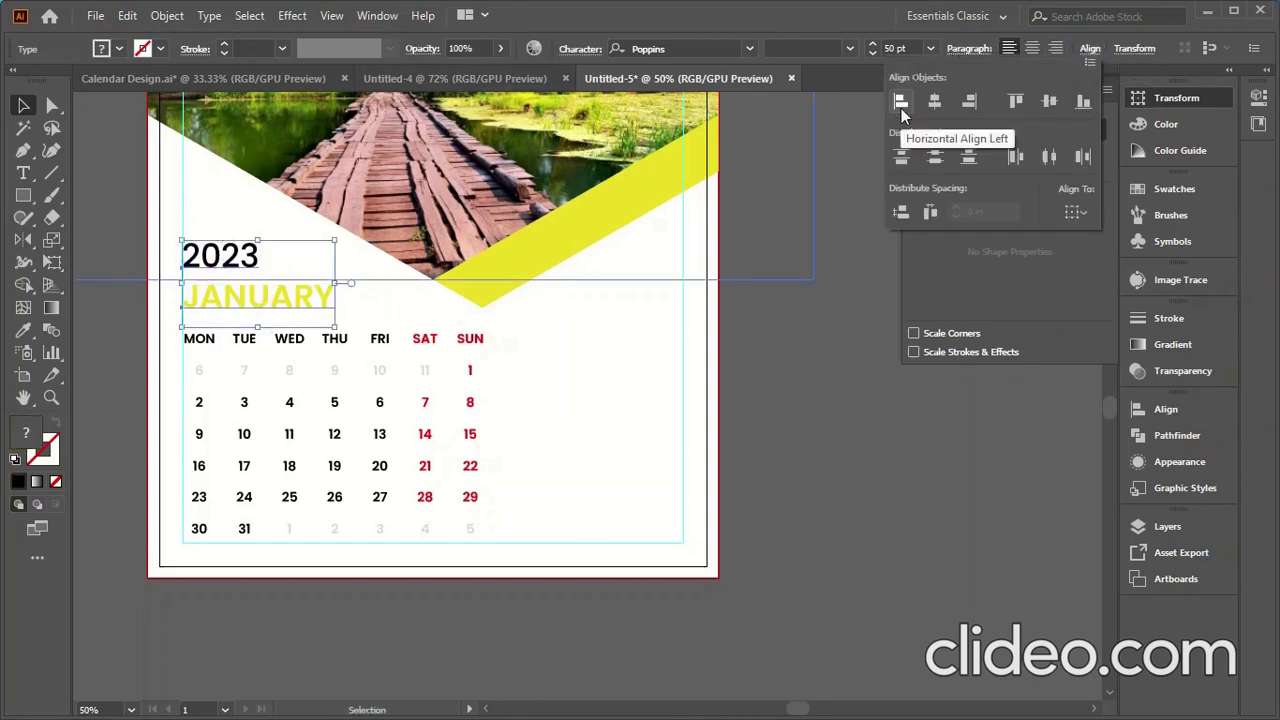
{"action": "left_click", "coordinate": [900, 108]}
{"action": "left_click", "coordinate": [820, 384]}
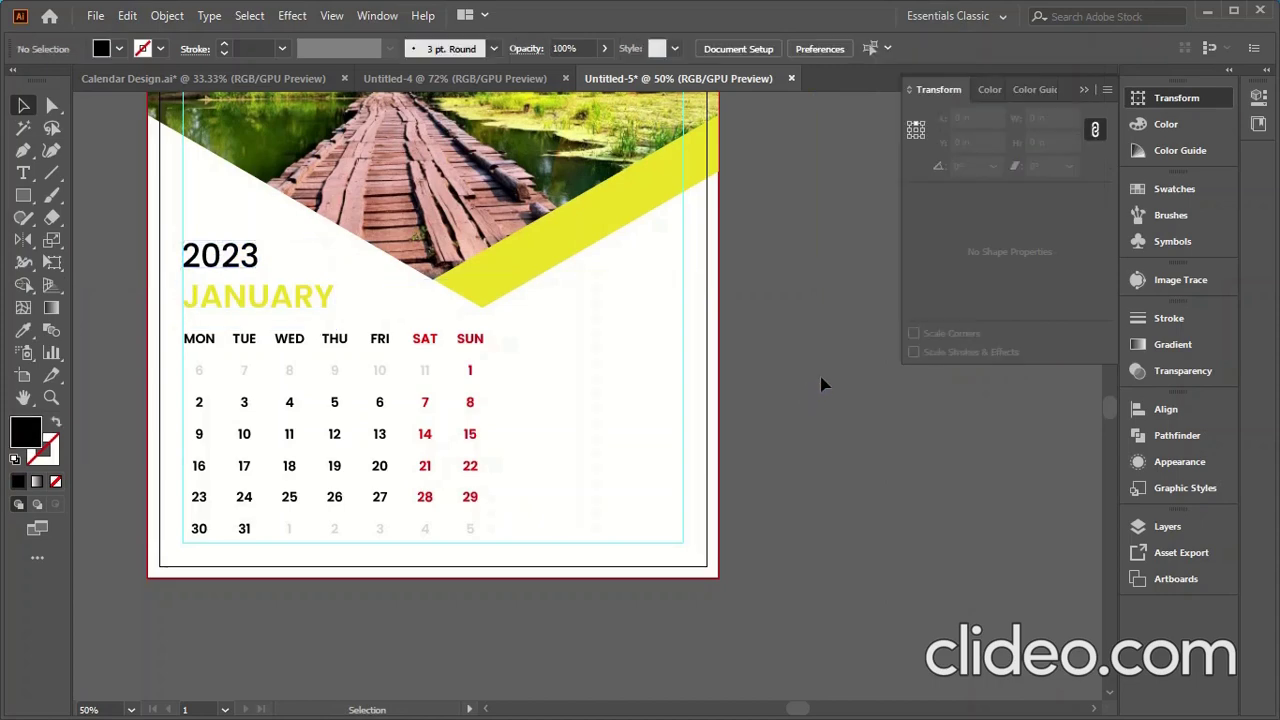
Add the text NOTE beside the date grid and place it just below the yellow band's tip.
{"action": "left_click", "coordinate": [23, 173]}
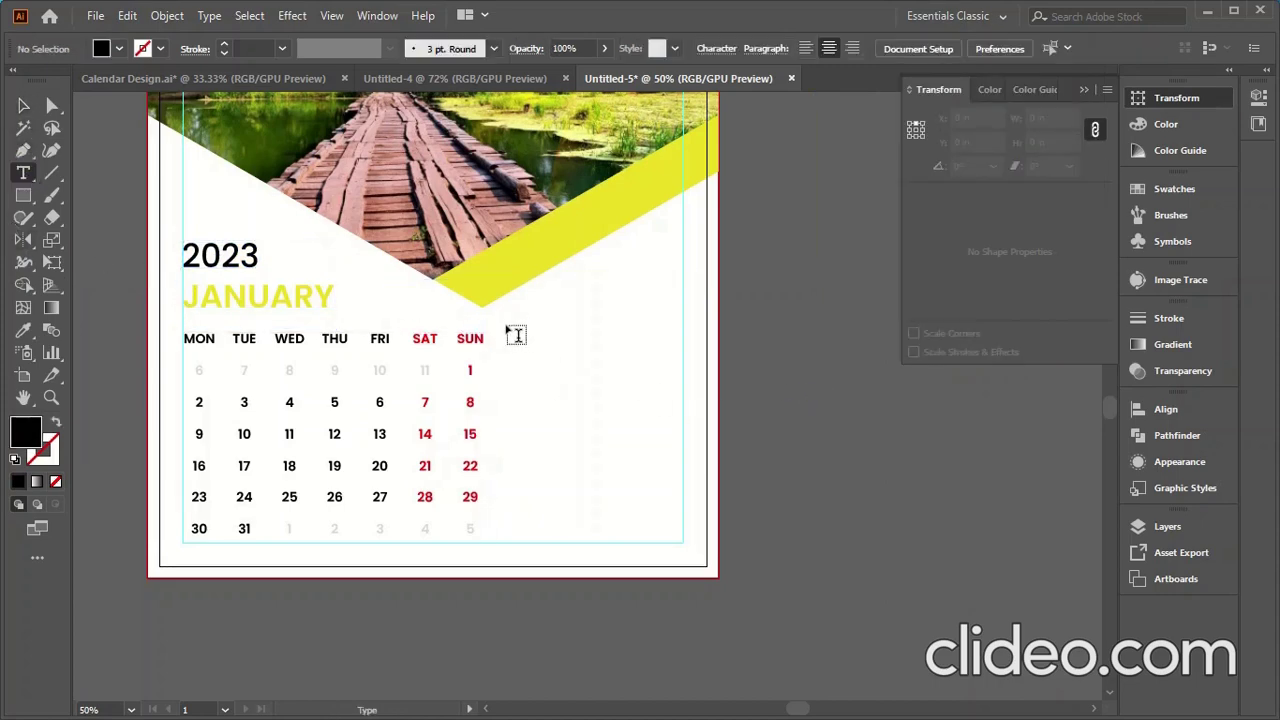
{"action": "left_click", "coordinate": [510, 303]}
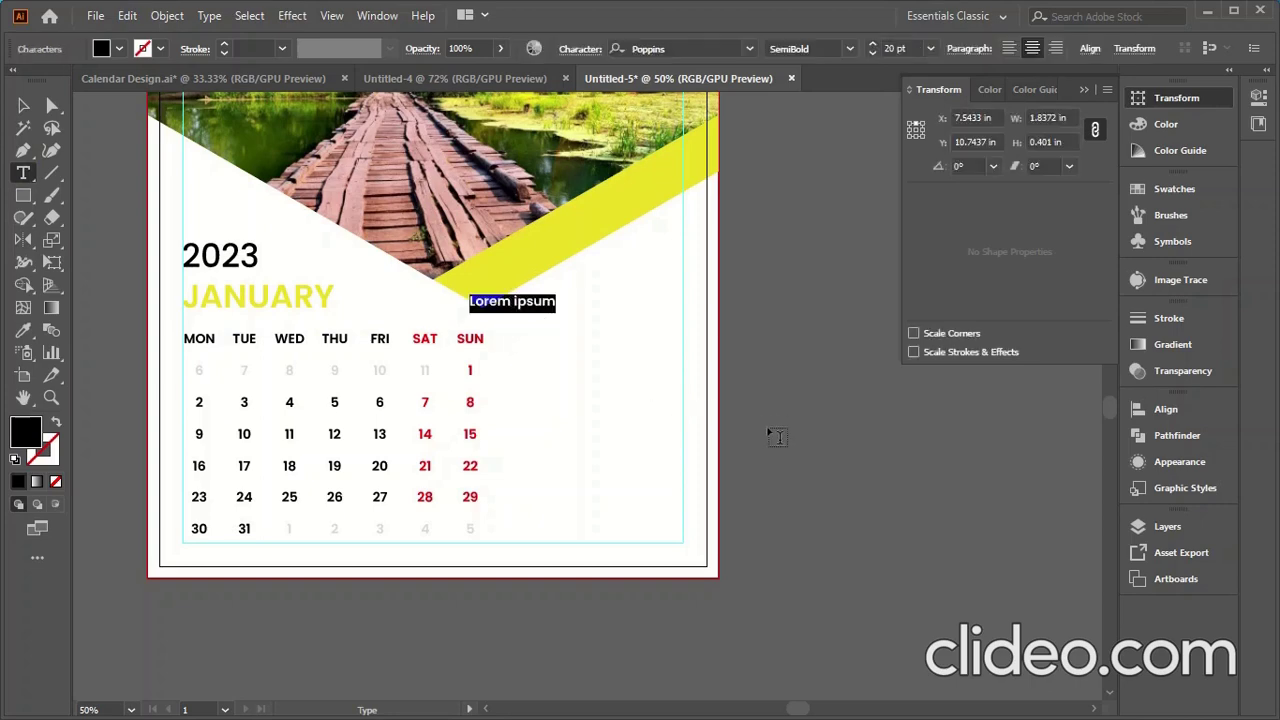
{"action": "type", "text": "NOTE"}
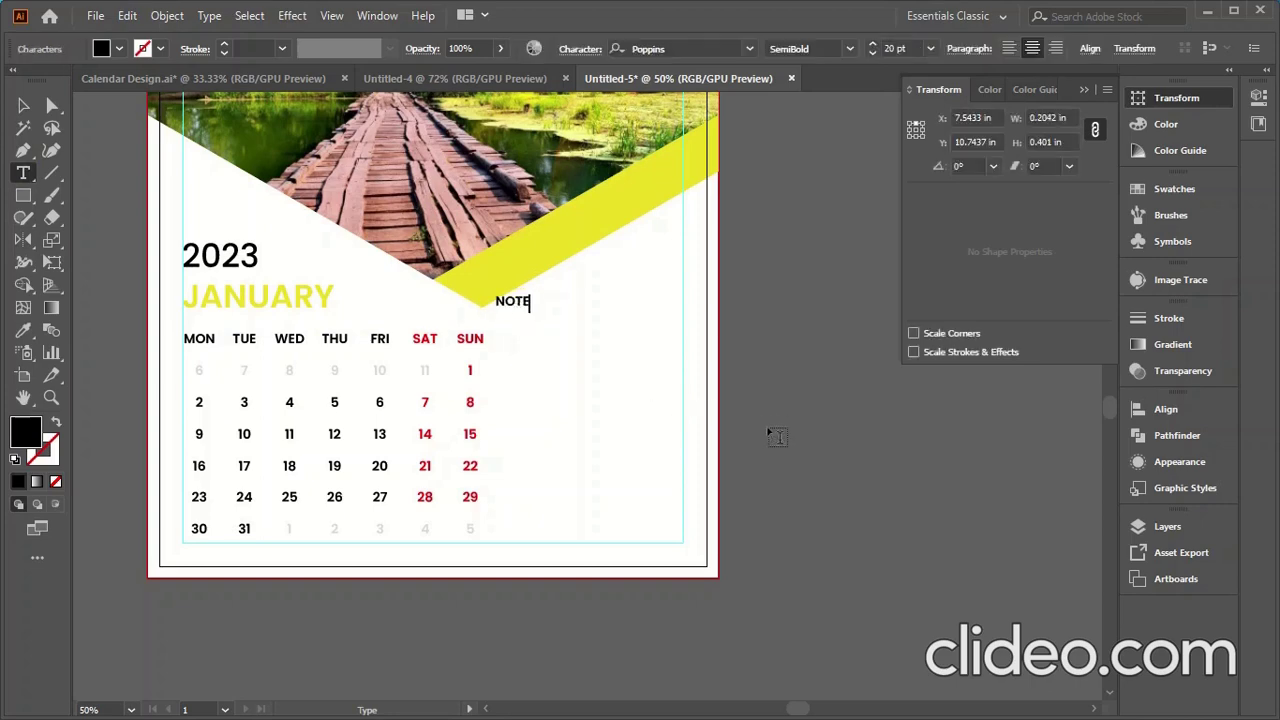
{"action": "key", "text": "Escape"}
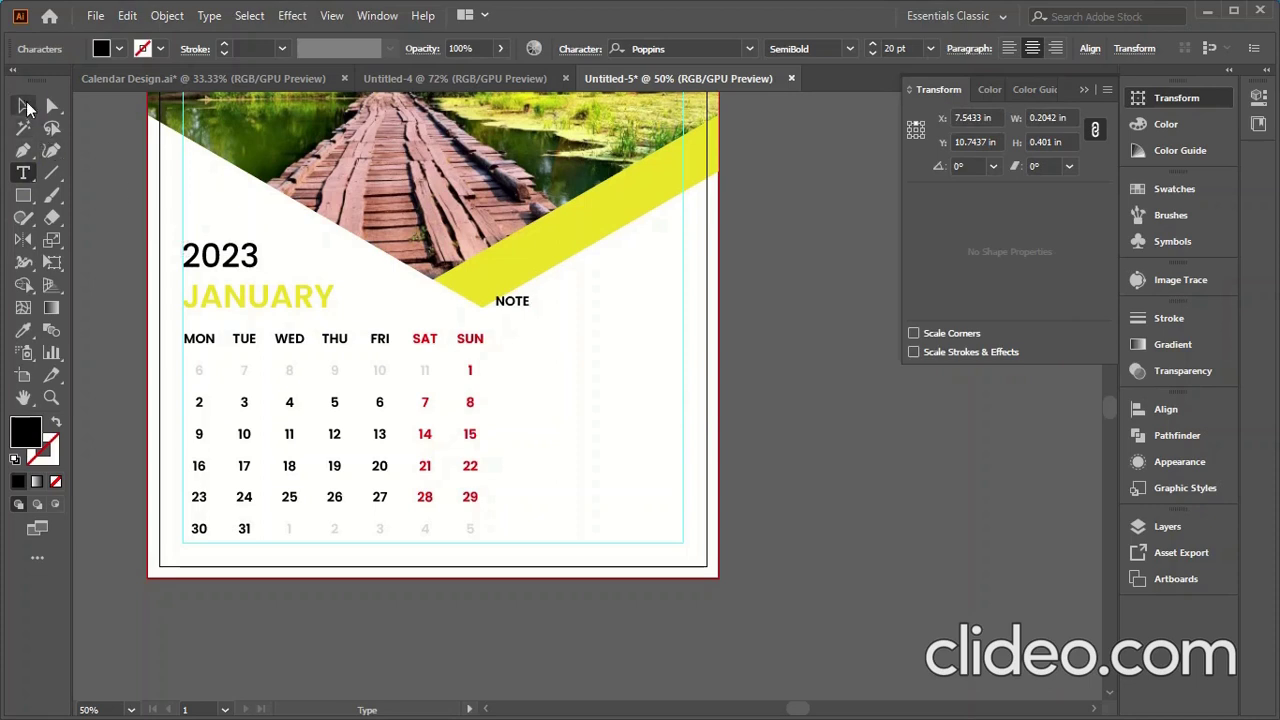
{"action": "left_click_drag", "start_coordinate": [516, 310], "coordinate": [533, 327]}
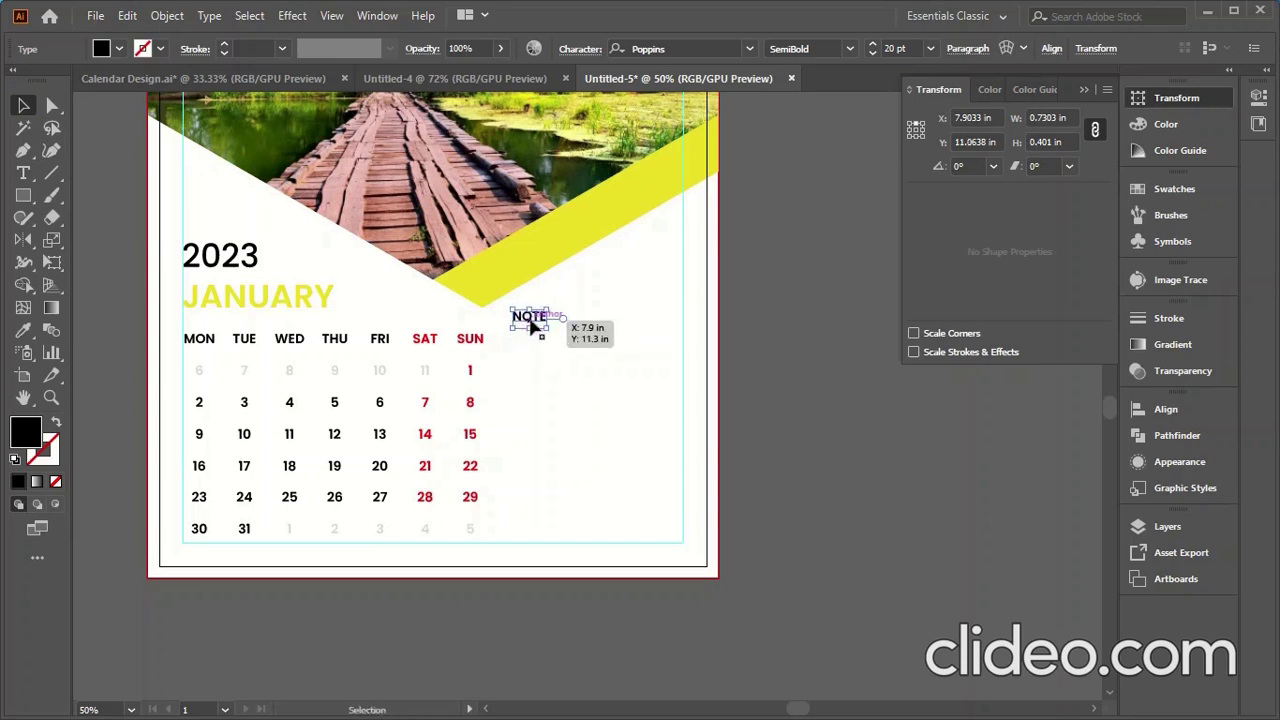
Move the NOTE text down level with the weekday header row.
{"action": "left_click_drag", "start_coordinate": [531, 325], "coordinate": [535, 343]}
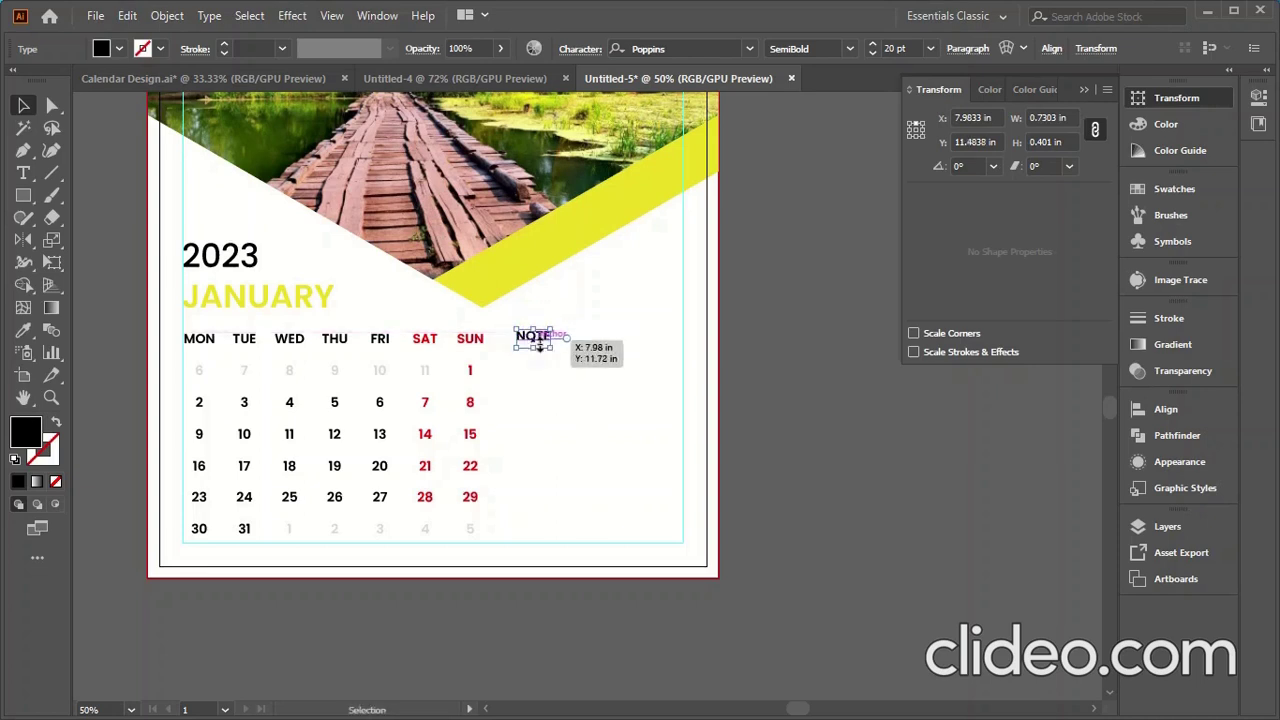
{"action": "left_click", "coordinate": [128, 335]}
{"action": "left_click", "coordinate": [527, 343]}
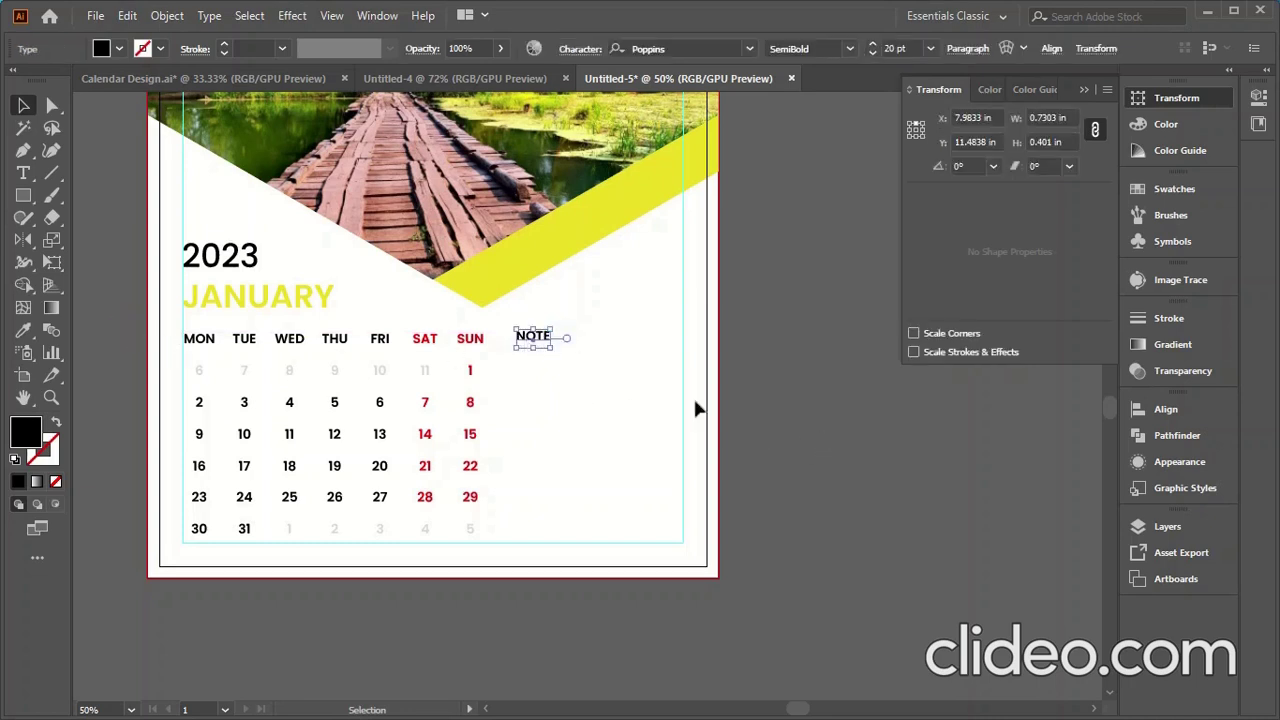
Try the yellow band's color on the NOTE text.
{"action": "left_click", "coordinate": [23, 331]}
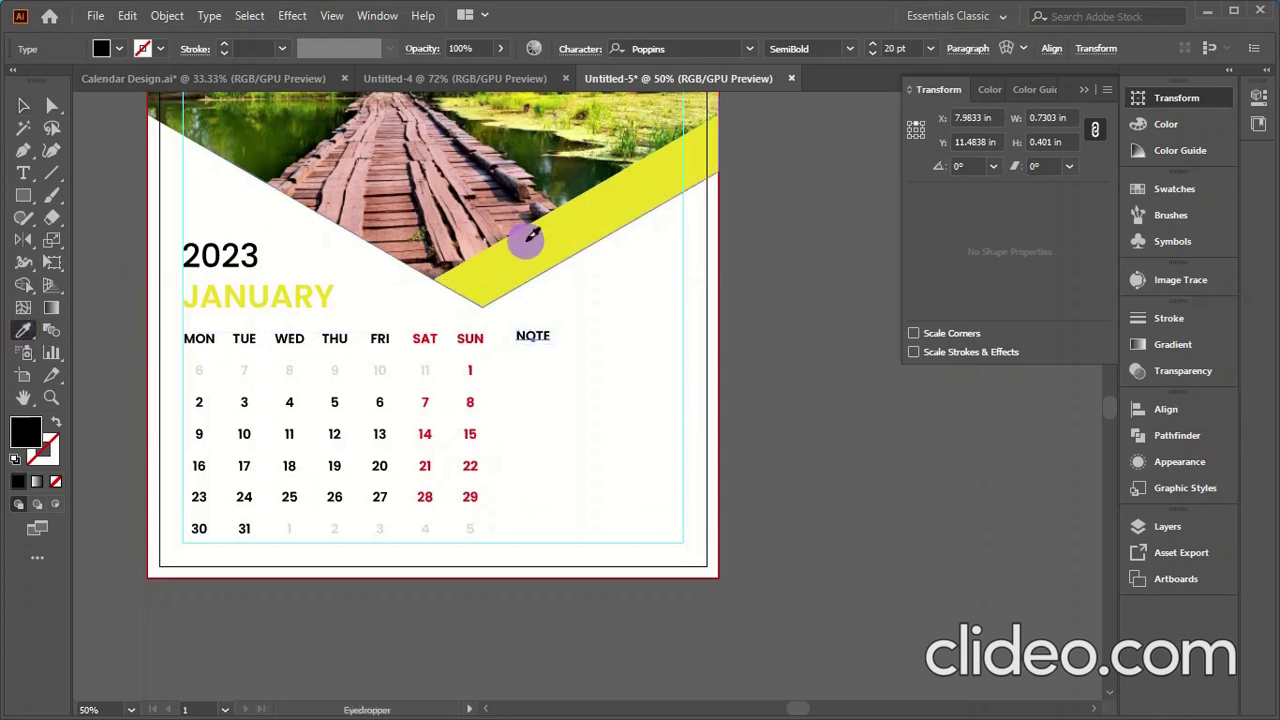
{"action": "left_click", "coordinate": [530, 236]}
{"action": "left_click", "coordinate": [21, 105]}
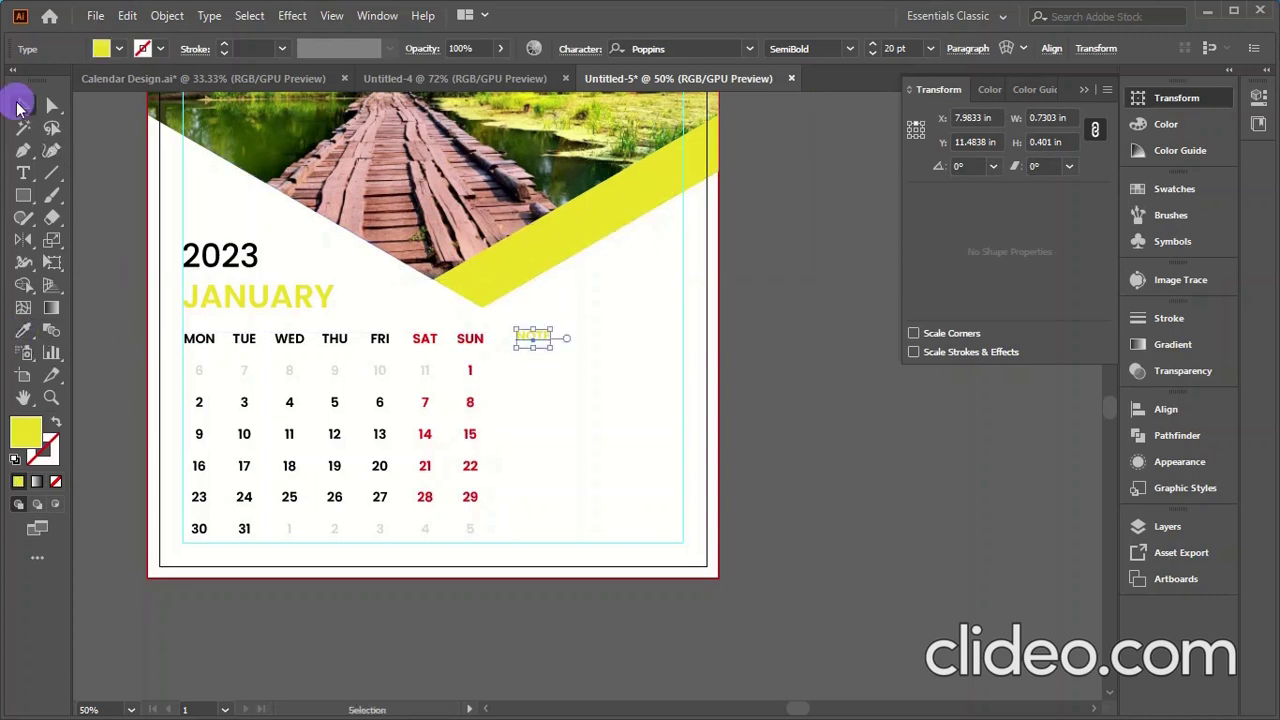
{"action": "left_click", "coordinate": [109, 234]}
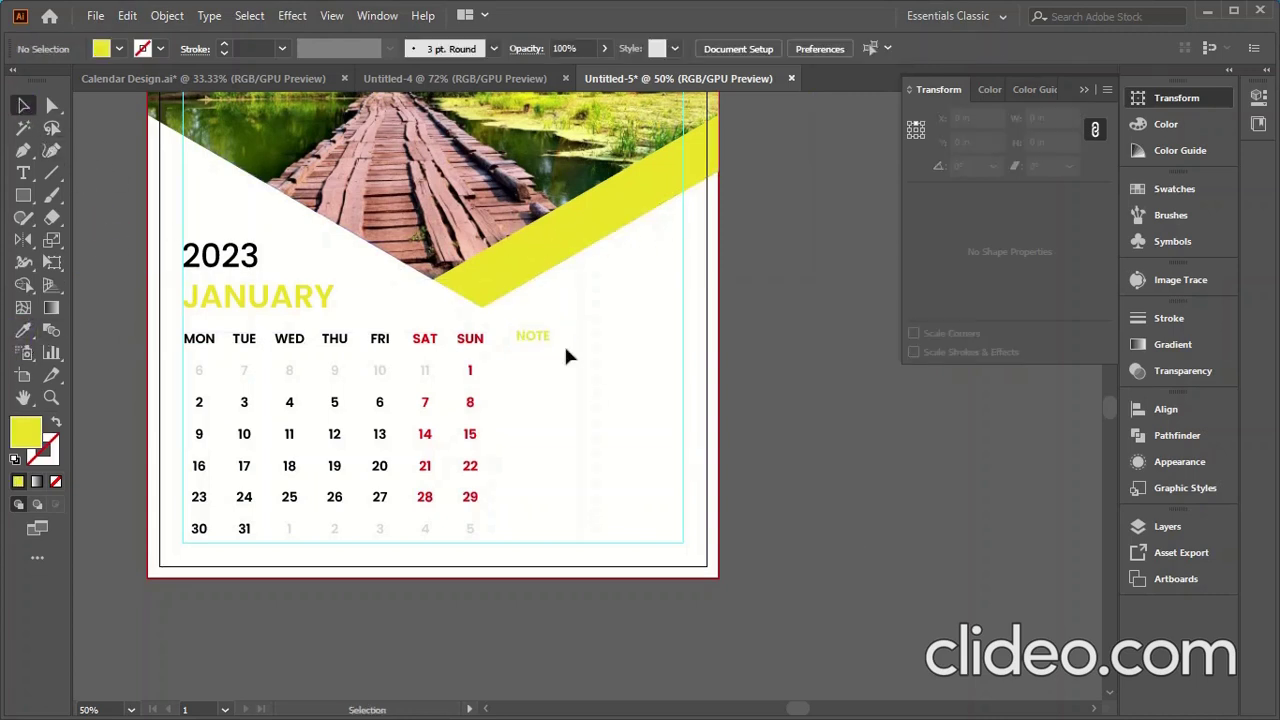
Set the NOTE text's fill color to near-black #050505.
{"action": "left_click", "coordinate": [529, 337]}
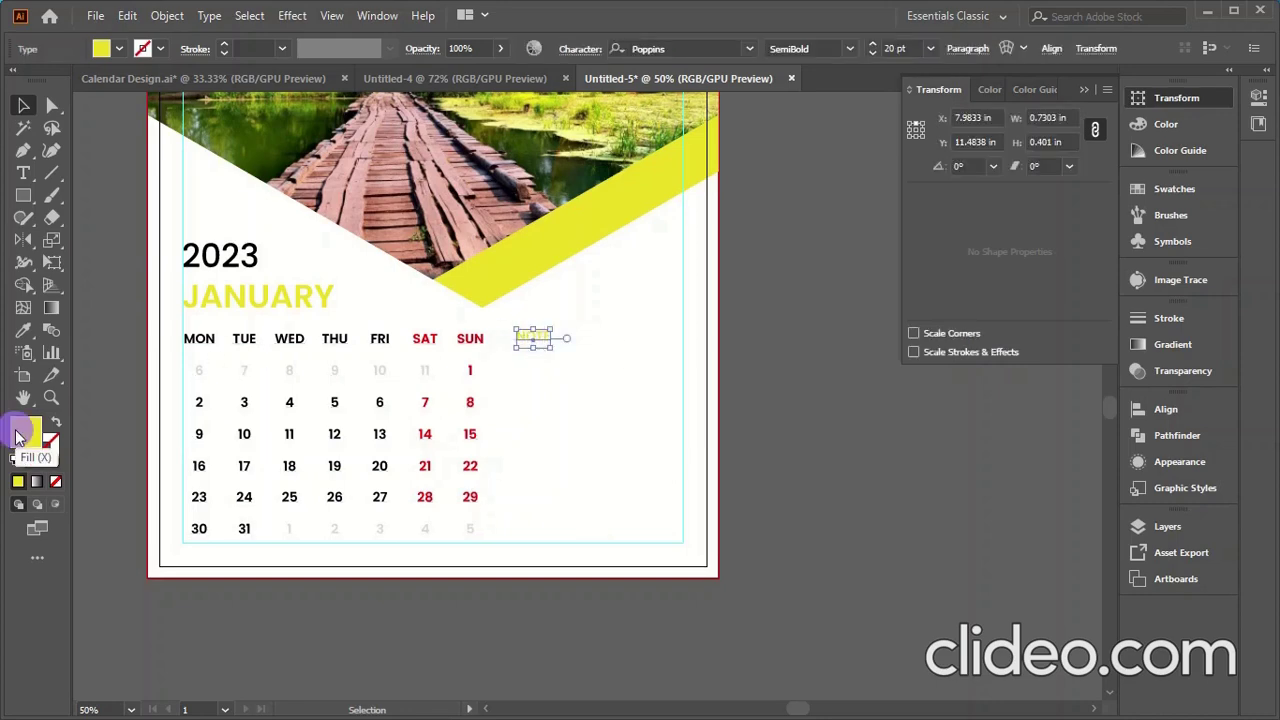
{"action": "double_click", "coordinate": [25, 429]}
{"action": "left_click", "coordinate": [758, 480]}
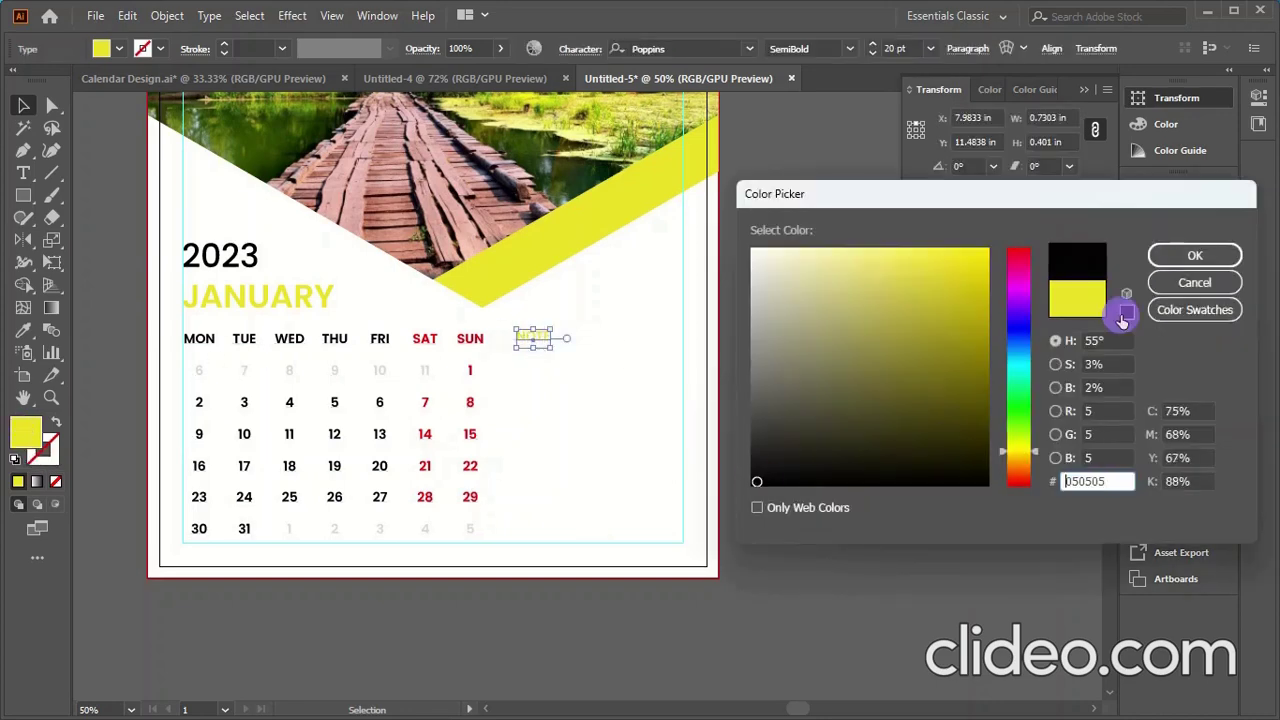
{"action": "left_click", "coordinate": [1195, 255]}
{"action": "left_click", "coordinate": [812, 420]}
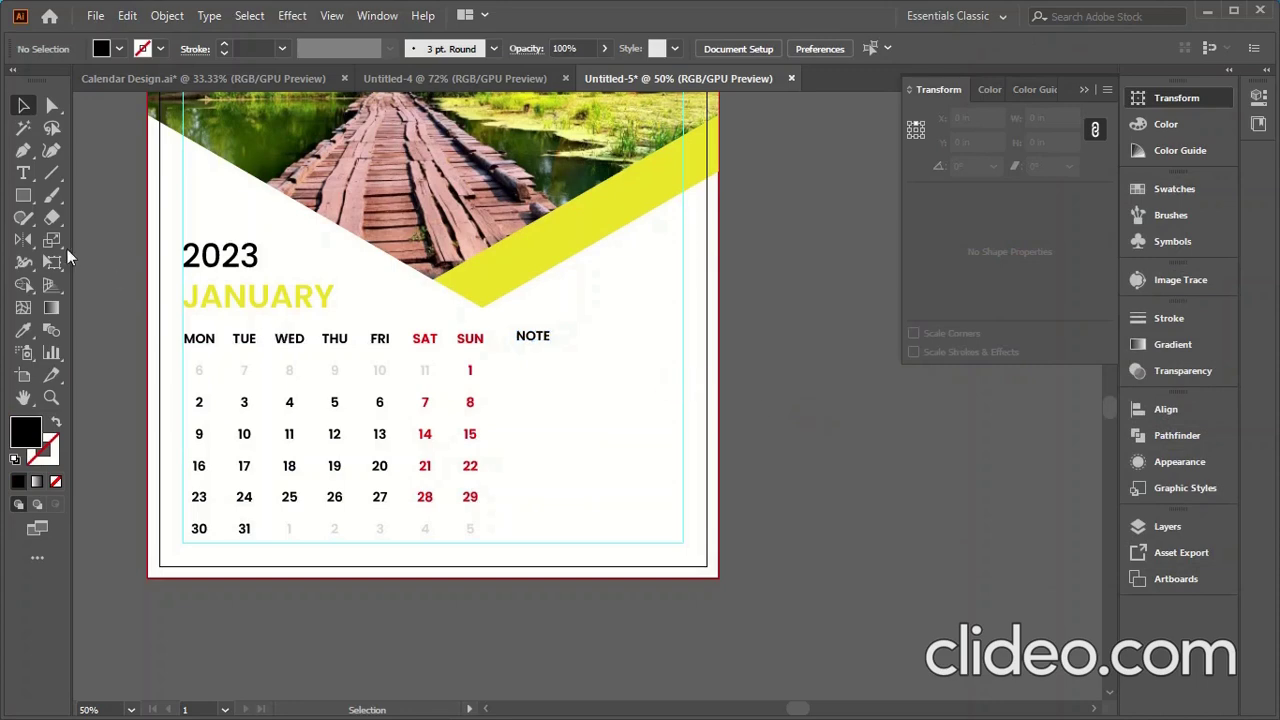
Draw a horizontal line about 4.11 in long ending near the margin guide and move it just beneath the NOTE text.
{"action": "left_click", "coordinate": [51, 172]}
{"action": "left_click_drag", "start_coordinate": [491, 356], "coordinate": [683, 355]}
{"action": "left_click", "coordinate": [23, 105]}
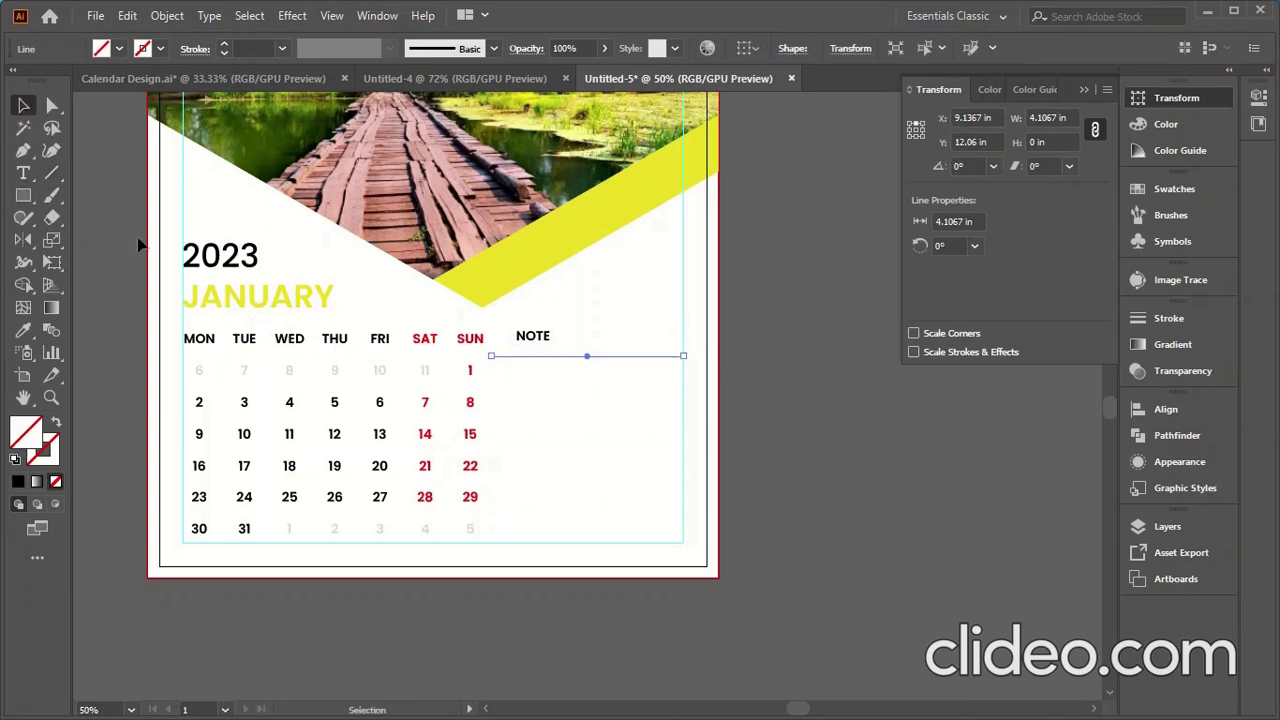
{"action": "mouse_move", "coordinate": [588, 356]}
{"action": "left_mouse_down"}
{"action": "mouse_move", "coordinate": [586, 343]}
{"action": "mouse_move", "coordinate": [584, 370]}
{"action": "left_mouse_up"}
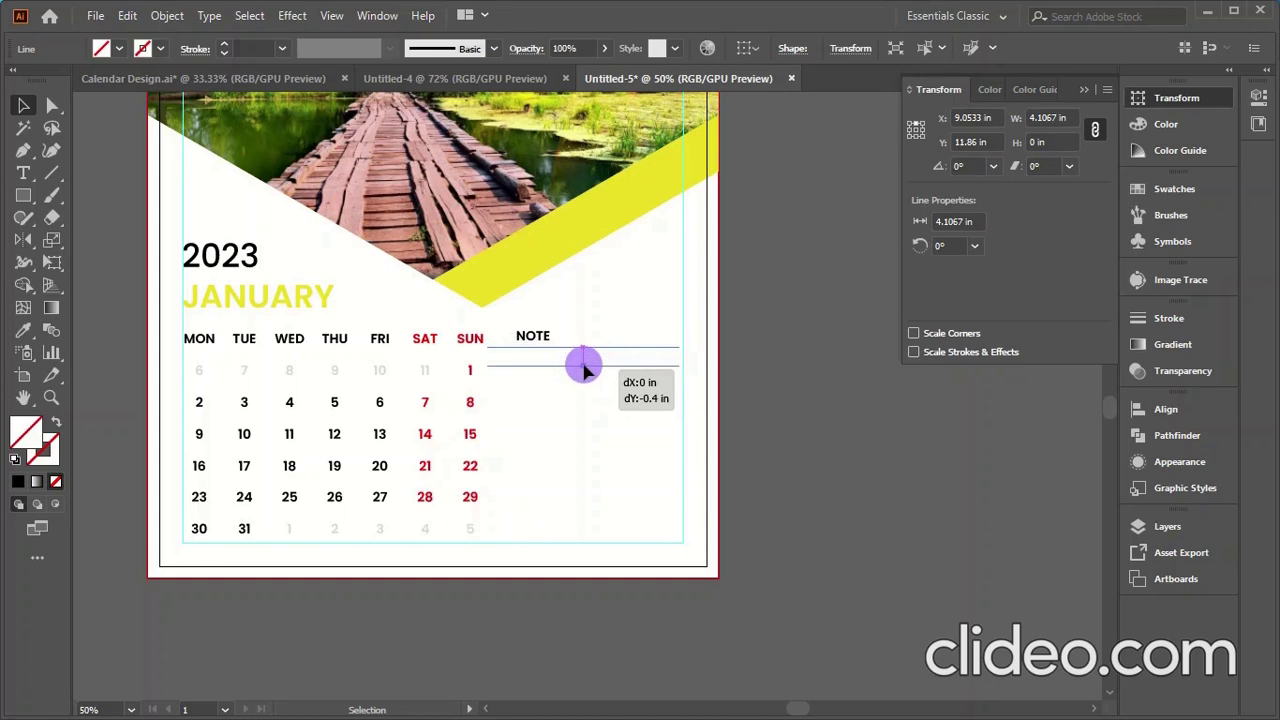
Duplicate the note line downward at 0.4 in spacing until there are four lines.
{"action": "left_click_drag", "start_coordinate": [584, 370], "coordinate": [586, 367]}
{"action": "key", "text": "ctrl+d"}
{"action": "key", "text": "ctrl+d"}
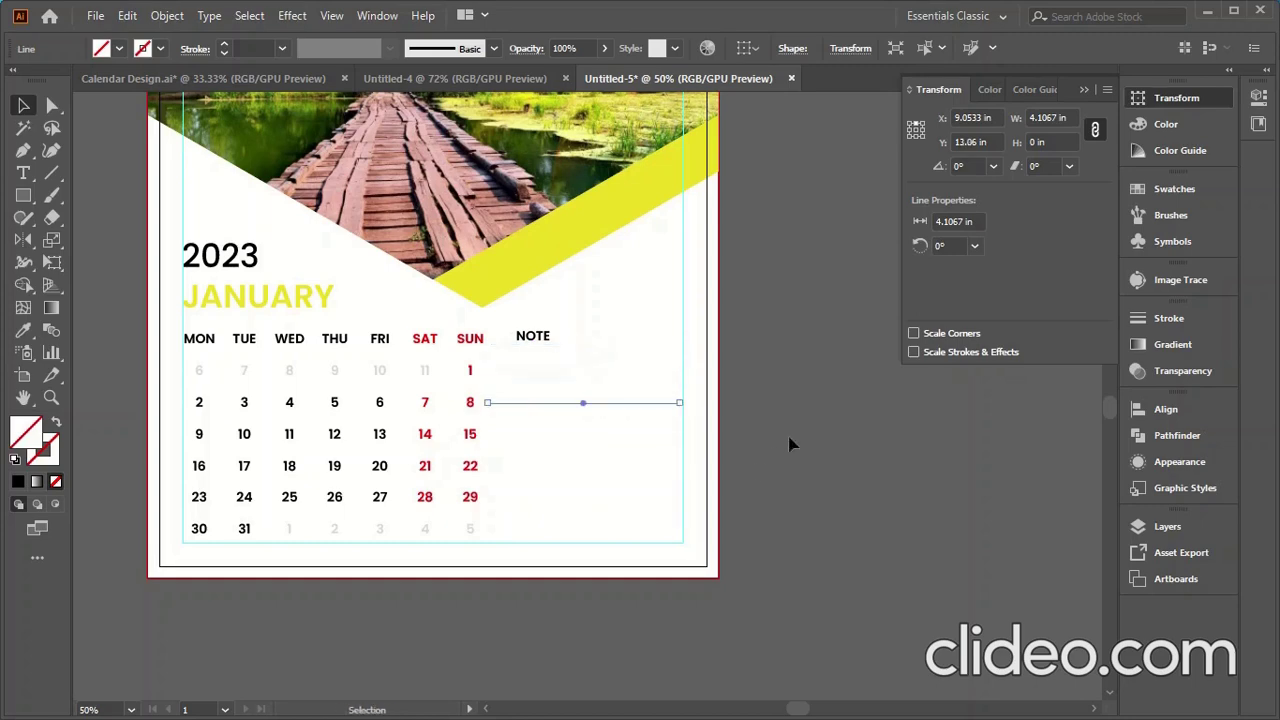
Give the four note lines a black 1 pt stroke.
{"action": "left_click_drag", "start_coordinate": [620, 321], "coordinate": [622, 446]}
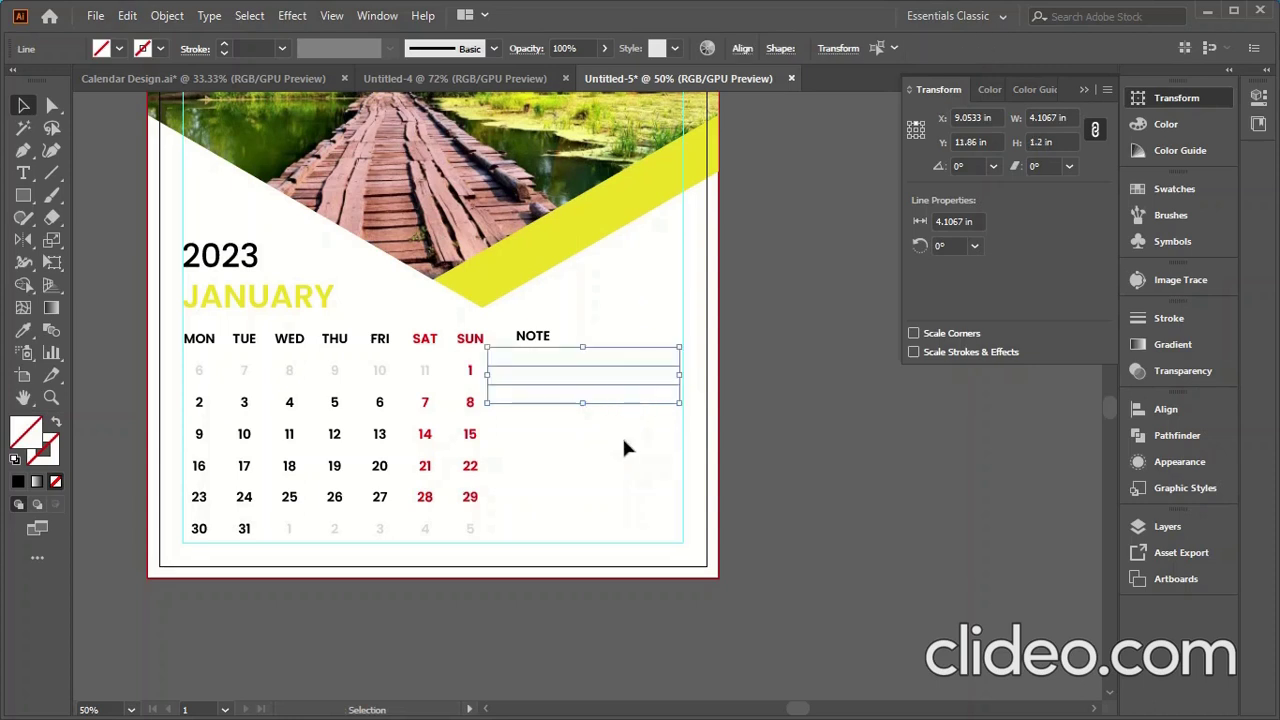
{"action": "left_click", "coordinate": [226, 48]}
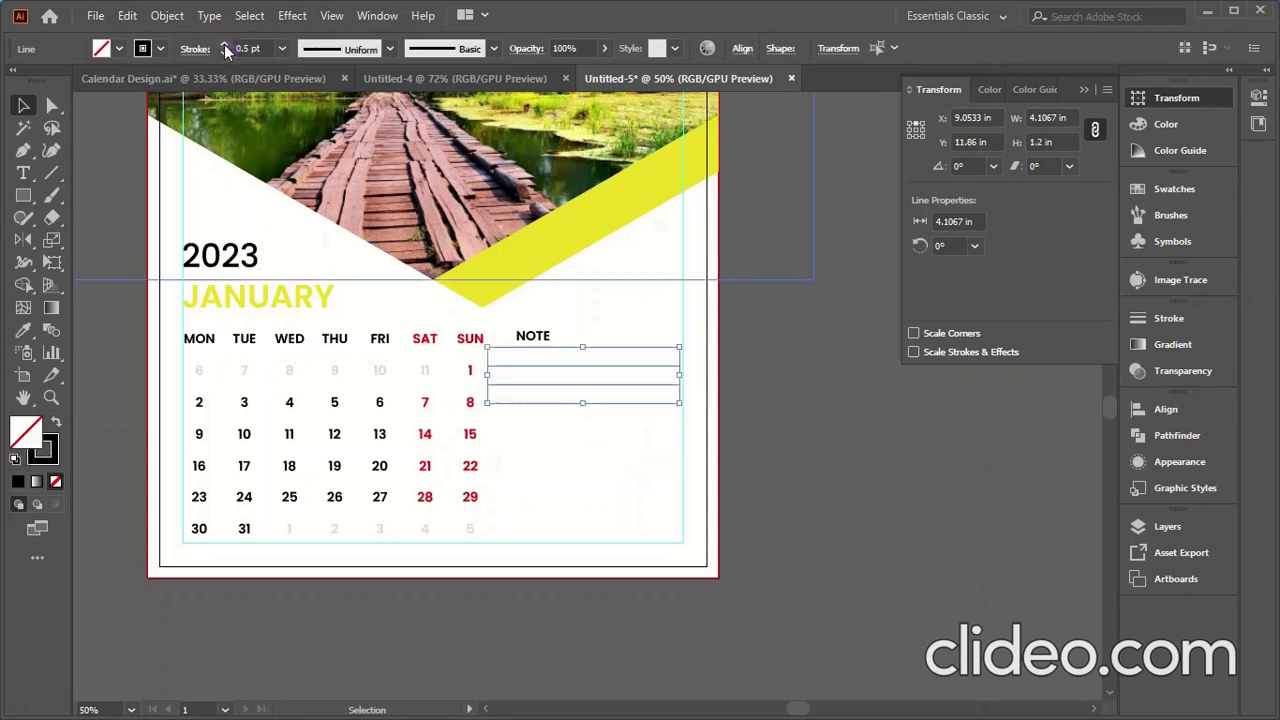
{"action": "left_click", "coordinate": [226, 48]}
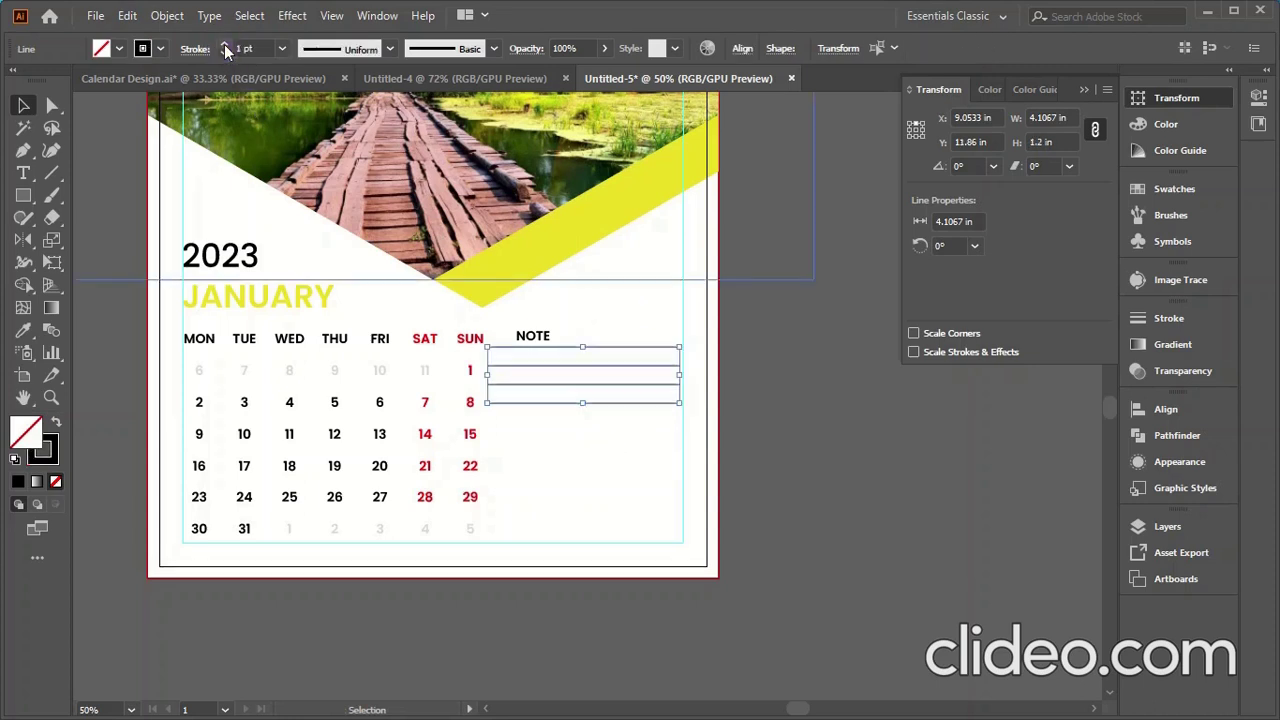
{"action": "left_click", "coordinate": [806, 462]}
Shift the four note lines sideways so their outer ends meet the margin guide.
{"action": "left_click_drag", "start_coordinate": [630, 320], "coordinate": [601, 432]}
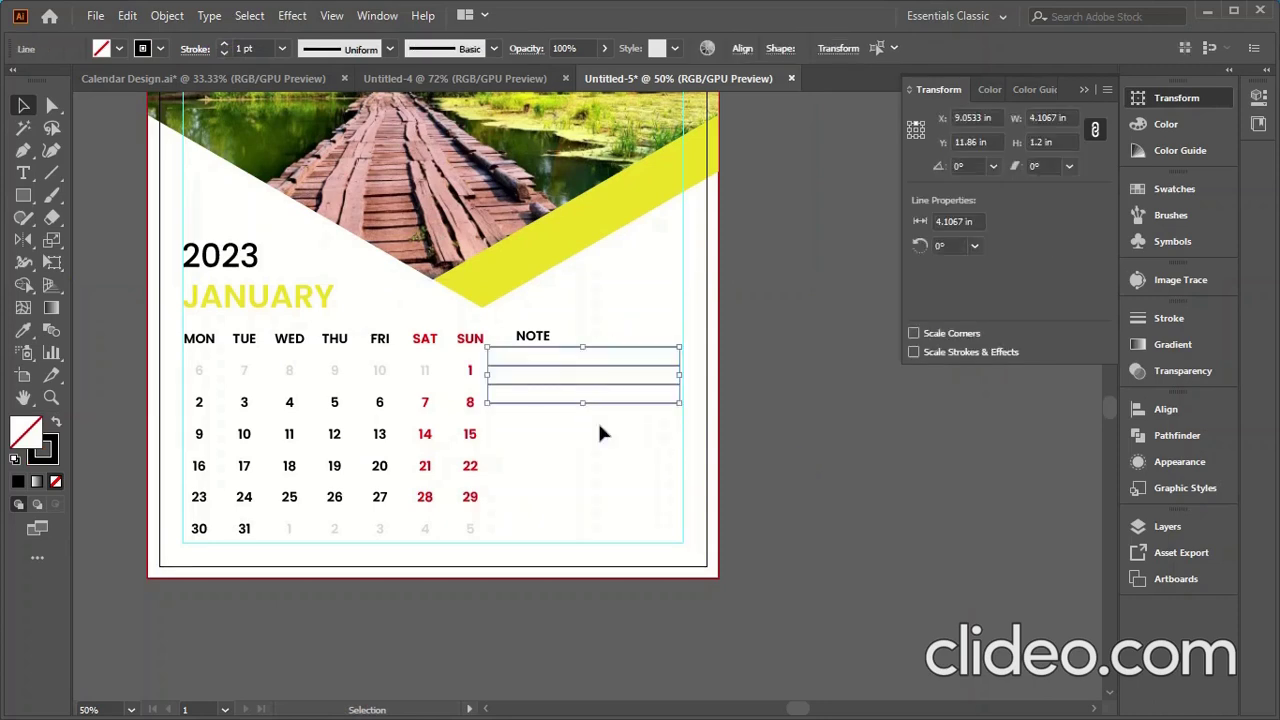
{"action": "left_click", "coordinate": [795, 460]}
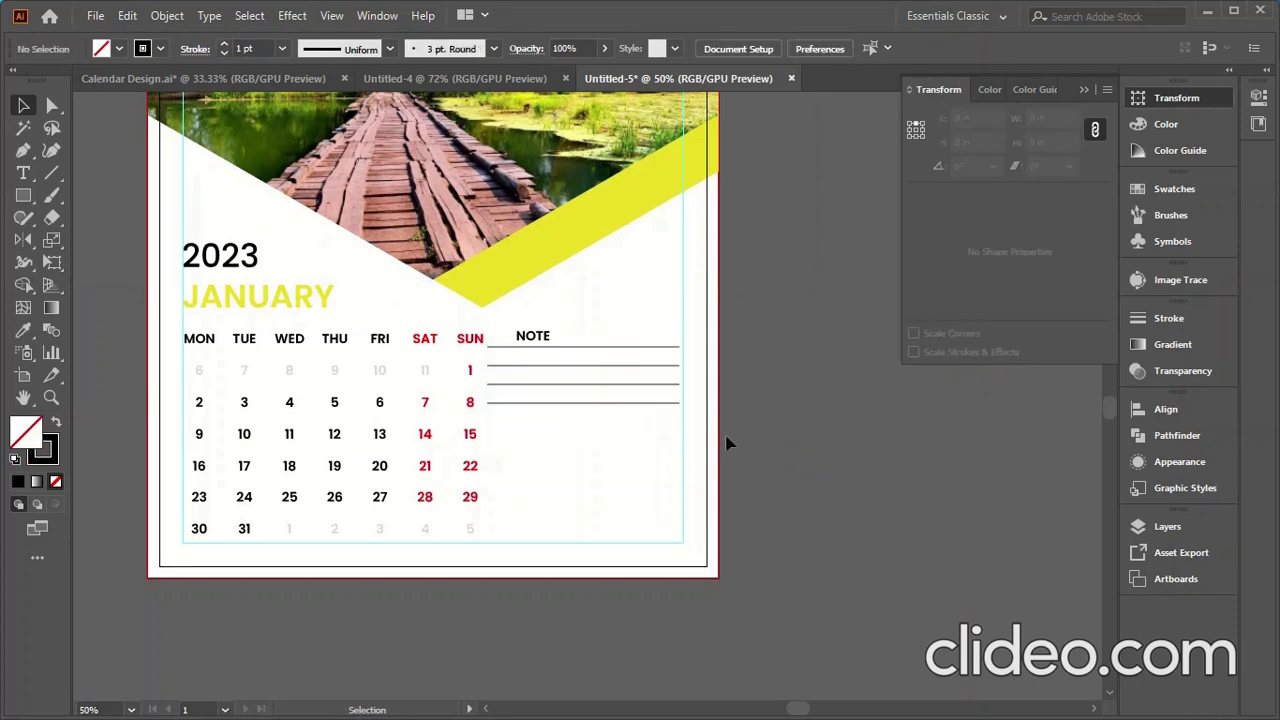
{"action": "left_click_drag", "start_coordinate": [582, 410], "coordinate": [654, 371]}
{"action": "left_click", "coordinate": [806, 425]}
Move the kazi IT Center logo and contact block beneath the note lines, slightly indented from their starting ends.
{"action": "scroll", "coordinate": [660, 458], "scroll_direction": "down", "scroll_amount": 3}
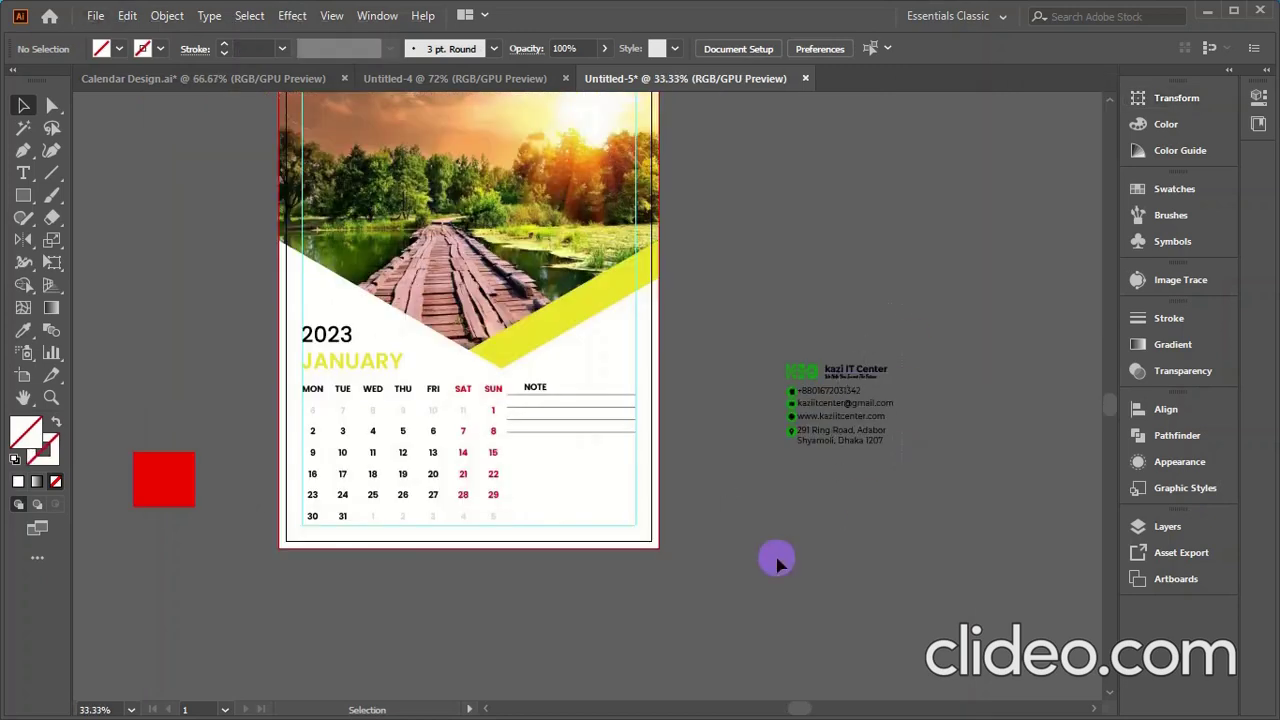
{"action": "left_click_drag", "start_coordinate": [777, 560], "coordinate": [576, 446]}
{"action": "scroll", "coordinate": [576, 420], "scroll_direction": "up", "scroll_amount": 4}
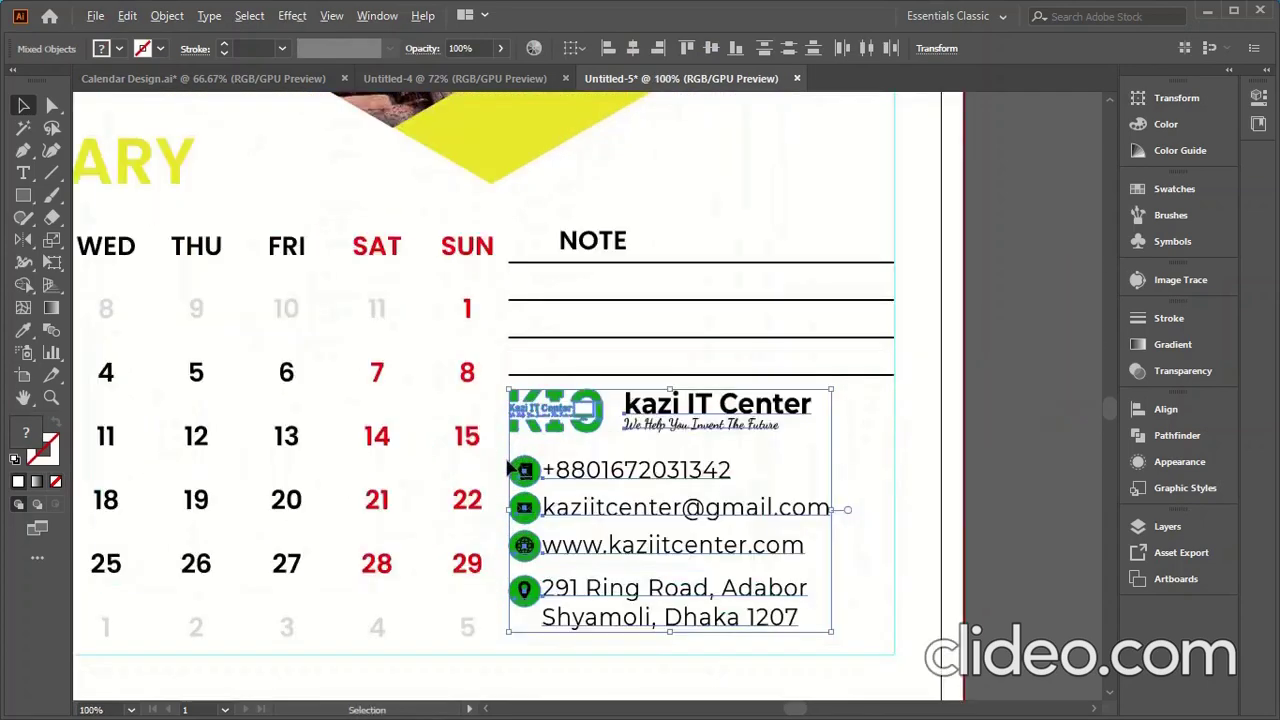
{"action": "scroll", "coordinate": [663, 496], "scroll_direction": "up", "scroll_amount": 1}
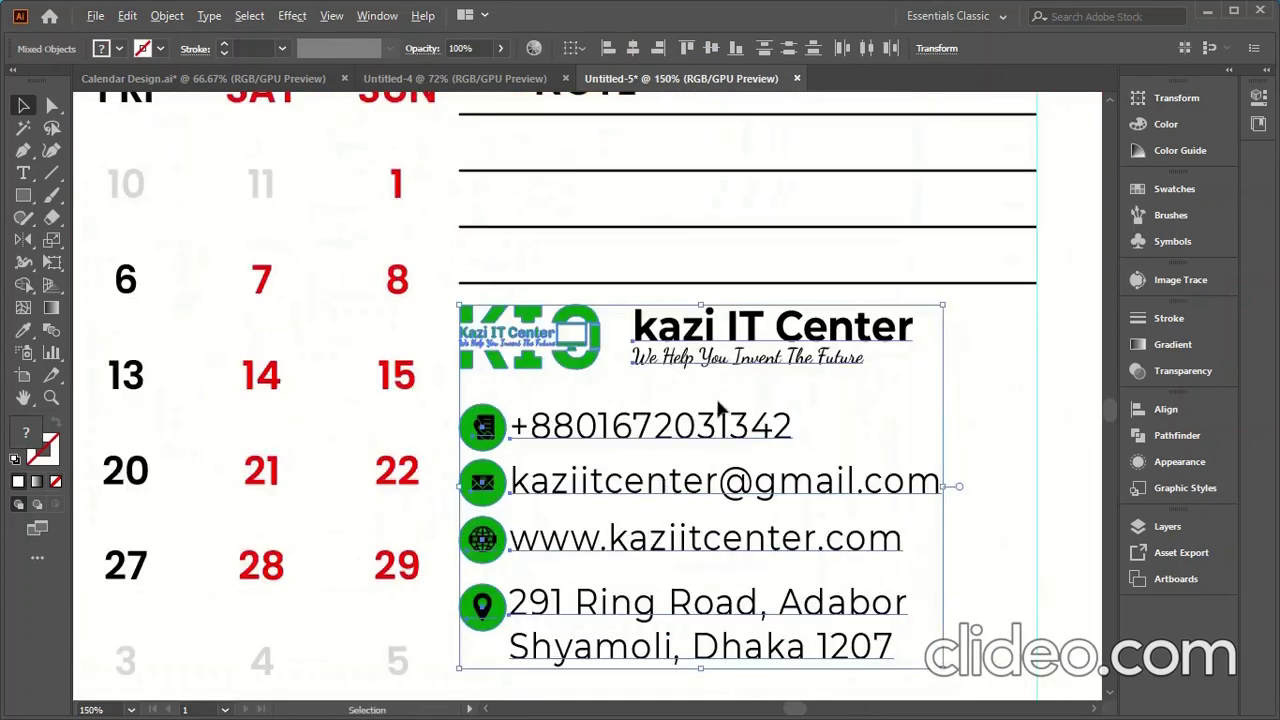
{"action": "scroll", "coordinate": [718, 408], "scroll_direction": "down", "scroll_amount": 1}
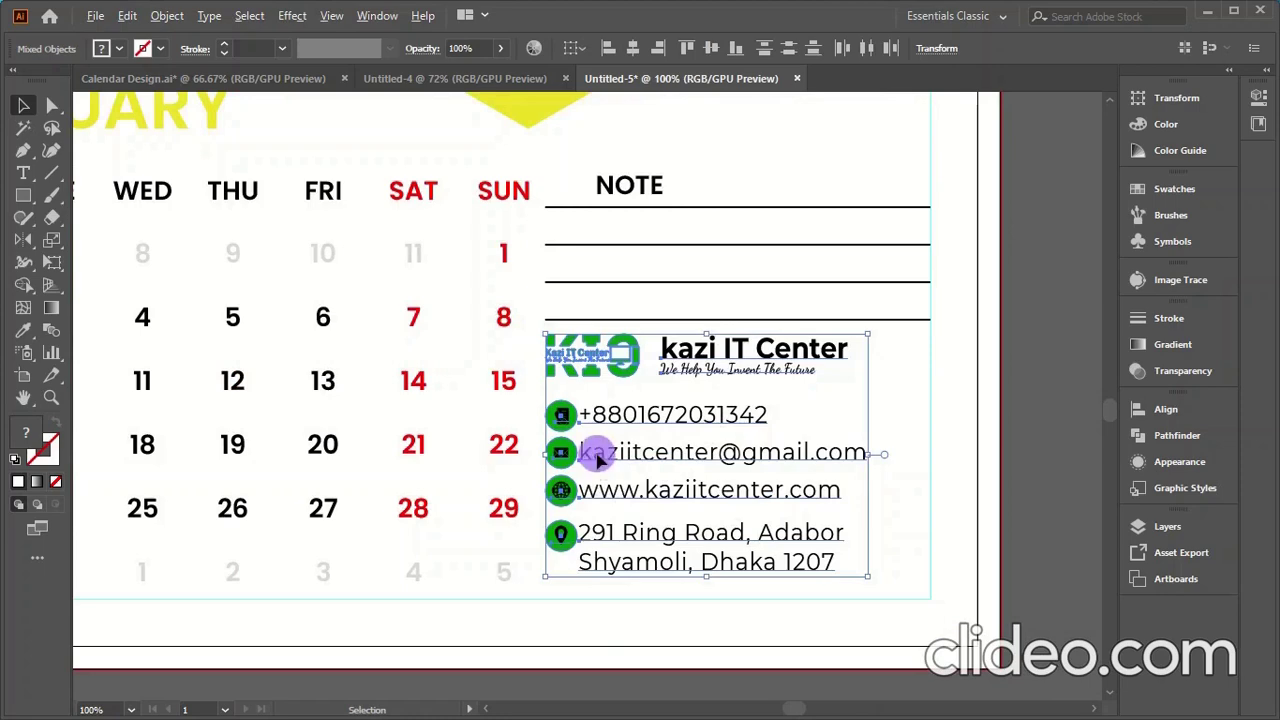
{"action": "left_click_drag", "start_coordinate": [590, 452], "coordinate": [617, 458]}
{"action": "left_click", "coordinate": [590, 319]}
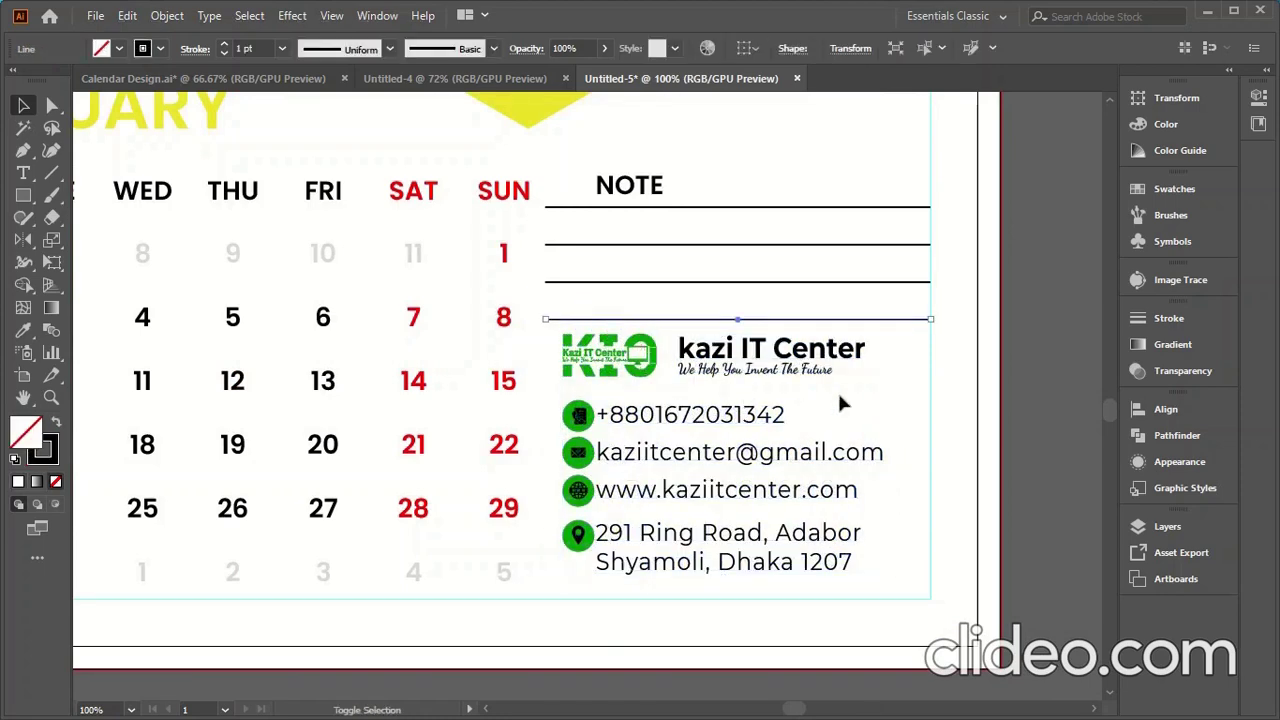
{"action": "left_click", "coordinate": [845, 352], "text": "shift"}
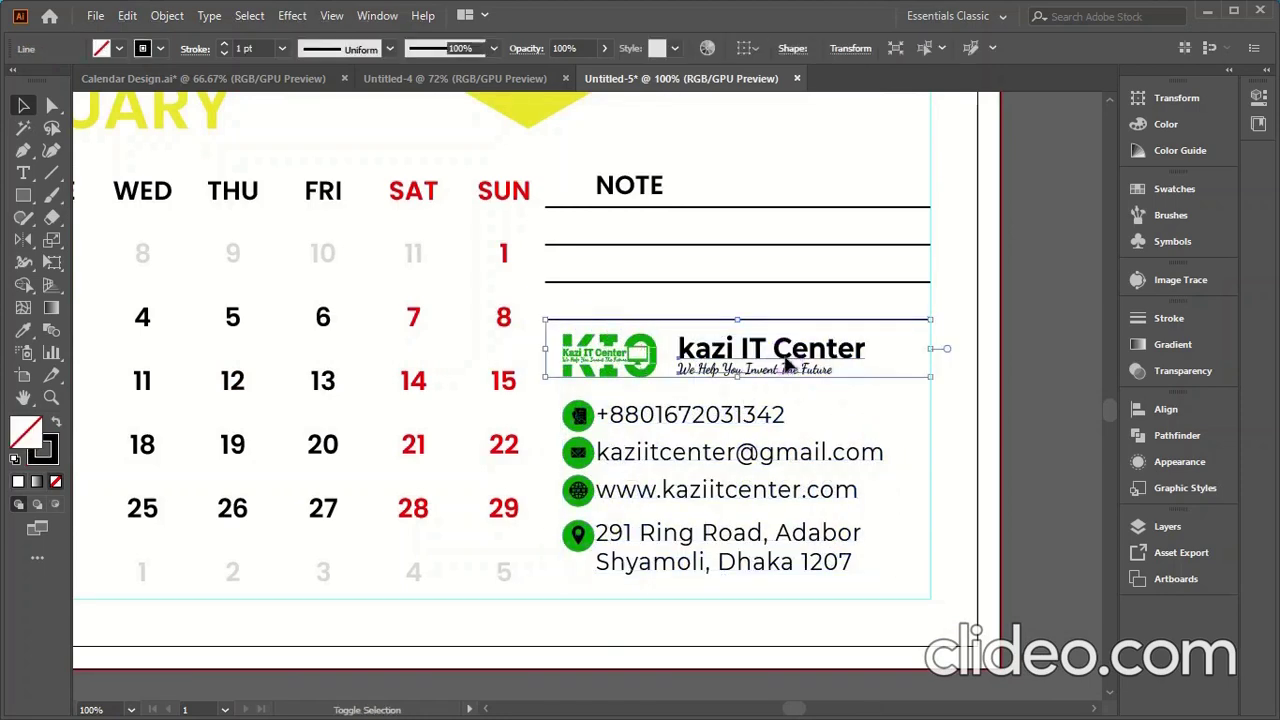
{"action": "left_click", "coordinate": [657, 418], "text": "shift"}
{"action": "left_click", "coordinate": [661, 458], "text": "shift"}
{"action": "left_click", "coordinate": [662, 490], "text": "shift"}
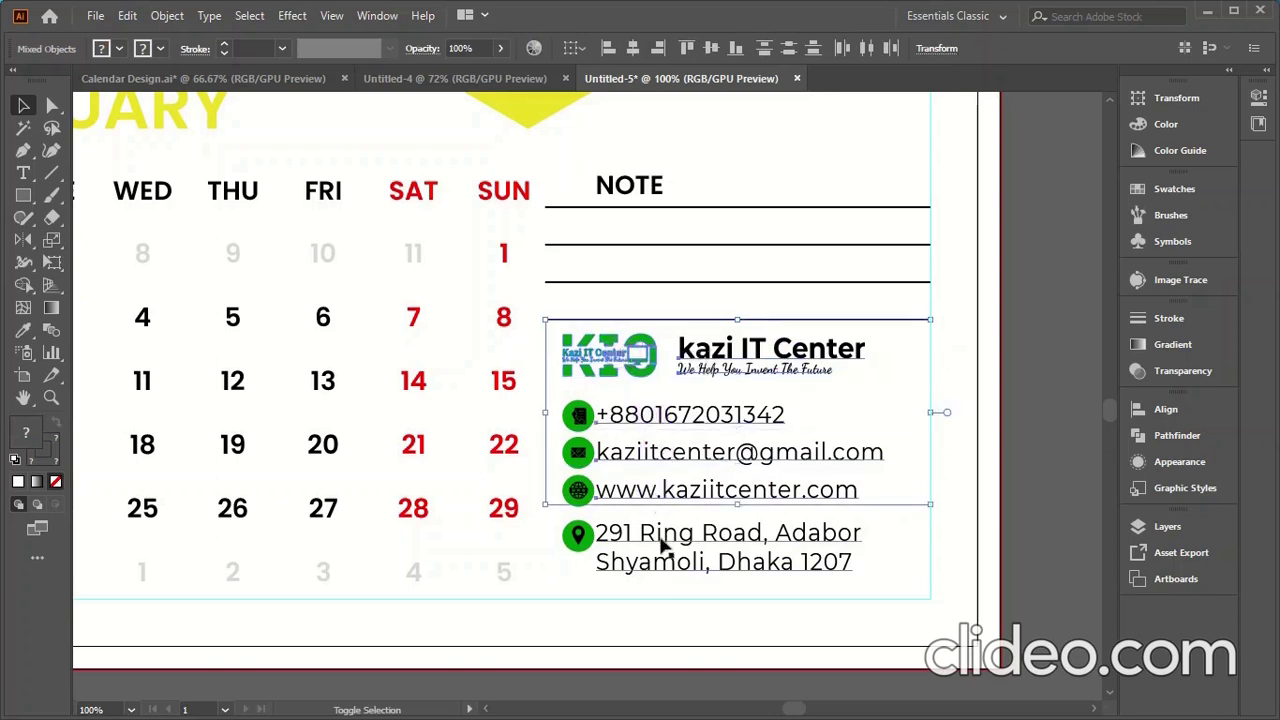
{"action": "left_click", "coordinate": [662, 543], "text": "shift"}
{"action": "left_click", "coordinate": [509, 623]}
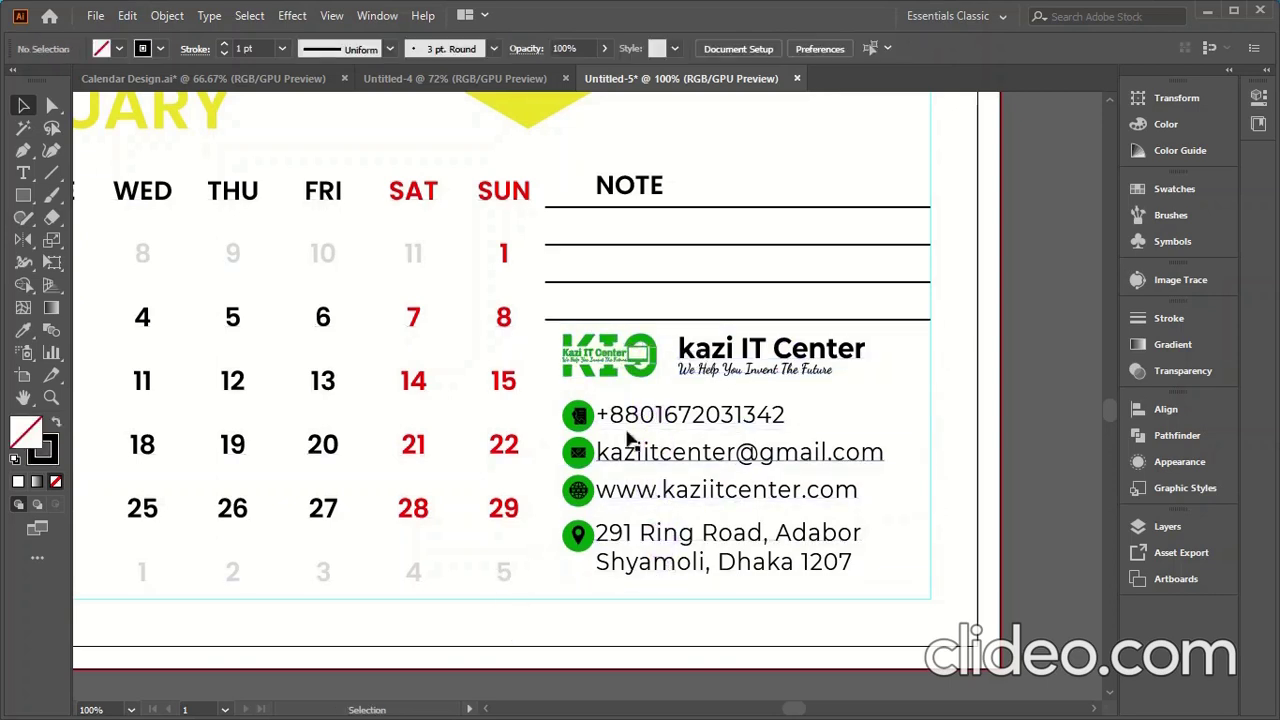
Recolor the green KIC logo mark with the yellow sampled from the band.
{"action": "left_click", "coordinate": [640, 355], "text": "shift"}
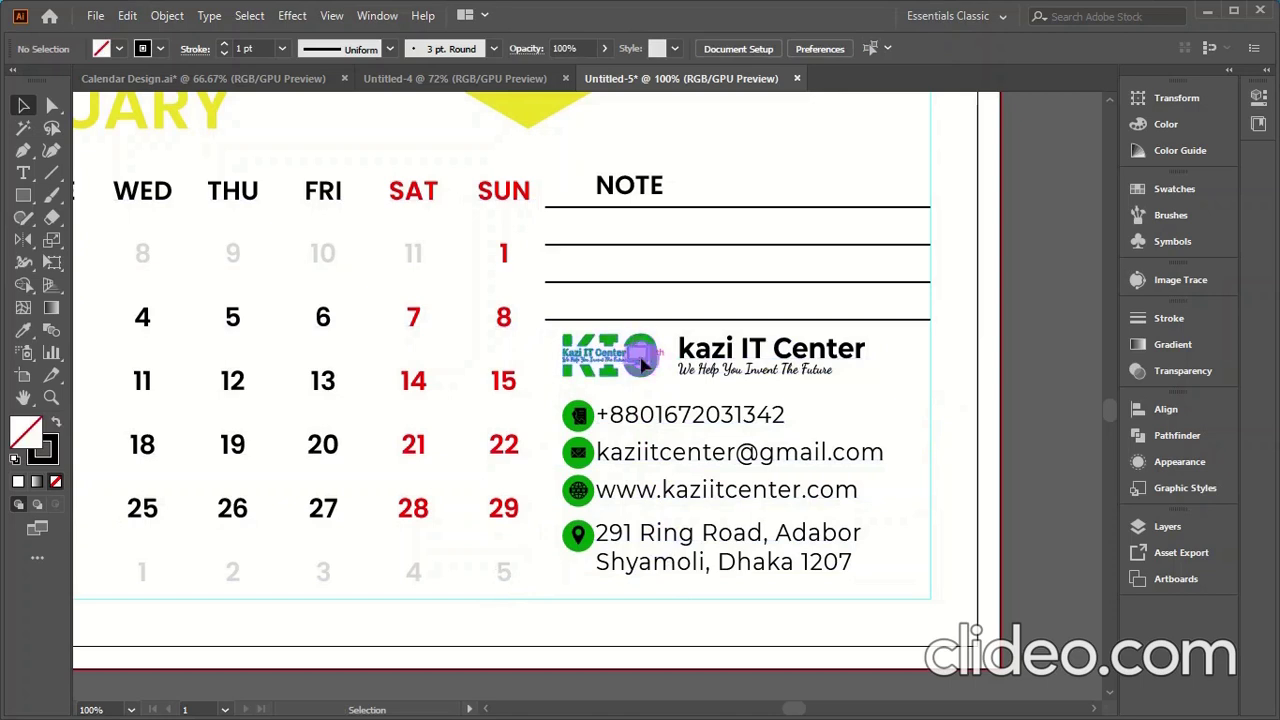
{"action": "left_click", "coordinate": [714, 365], "text": "shift"}
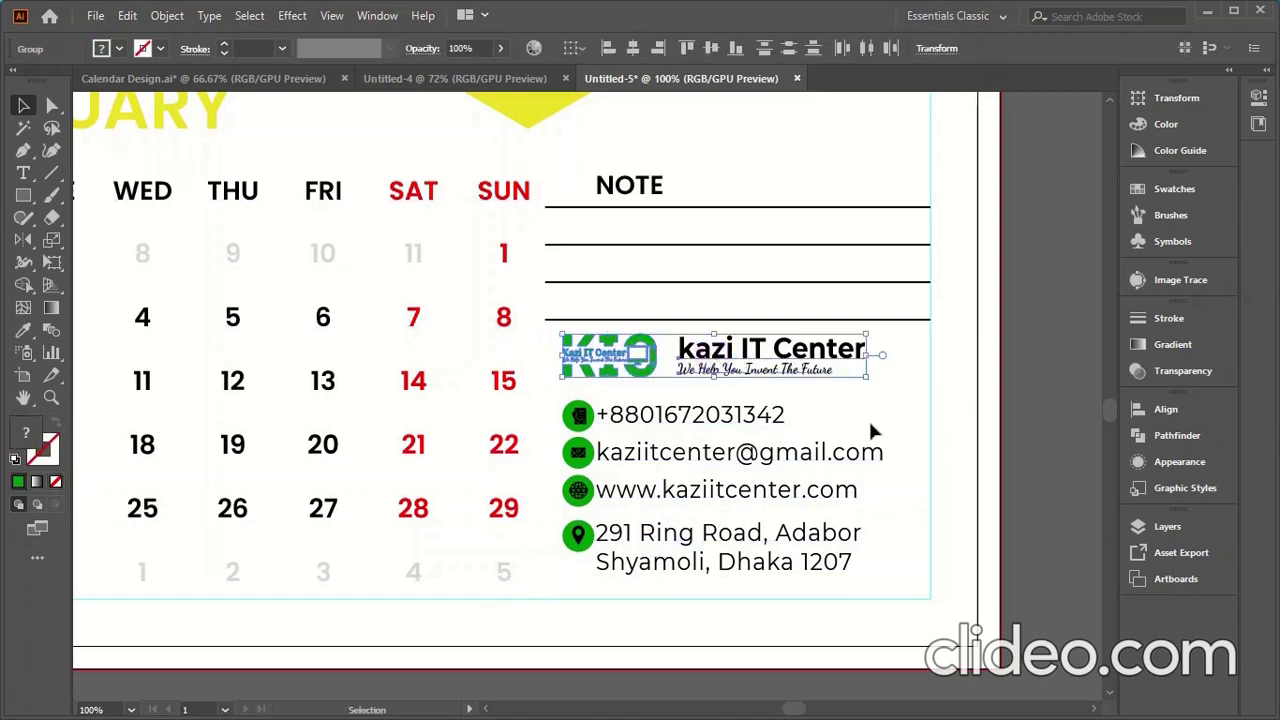
{"action": "left_click", "coordinate": [720, 355], "text": "shift"}
{"action": "key", "text": "i"}
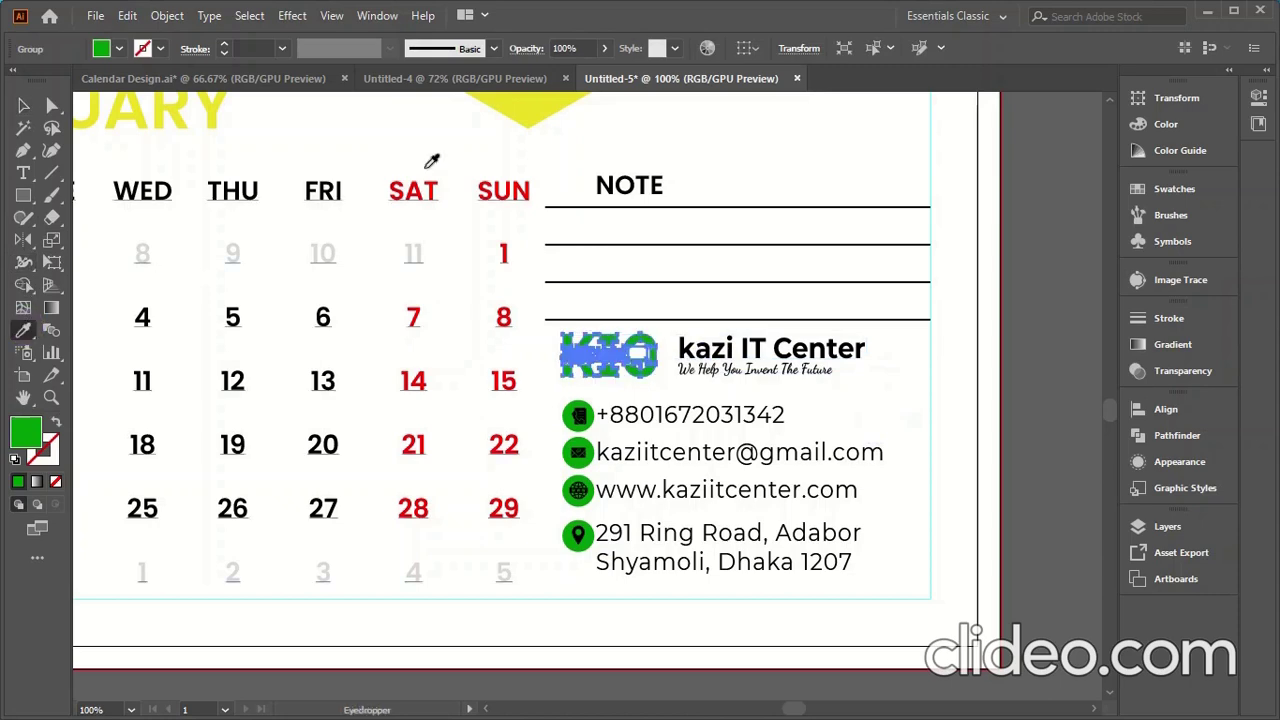
{"action": "left_click", "coordinate": [527, 108]}
{"action": "left_click", "coordinate": [23, 105]}
{"action": "left_click", "coordinate": [297, 137]}
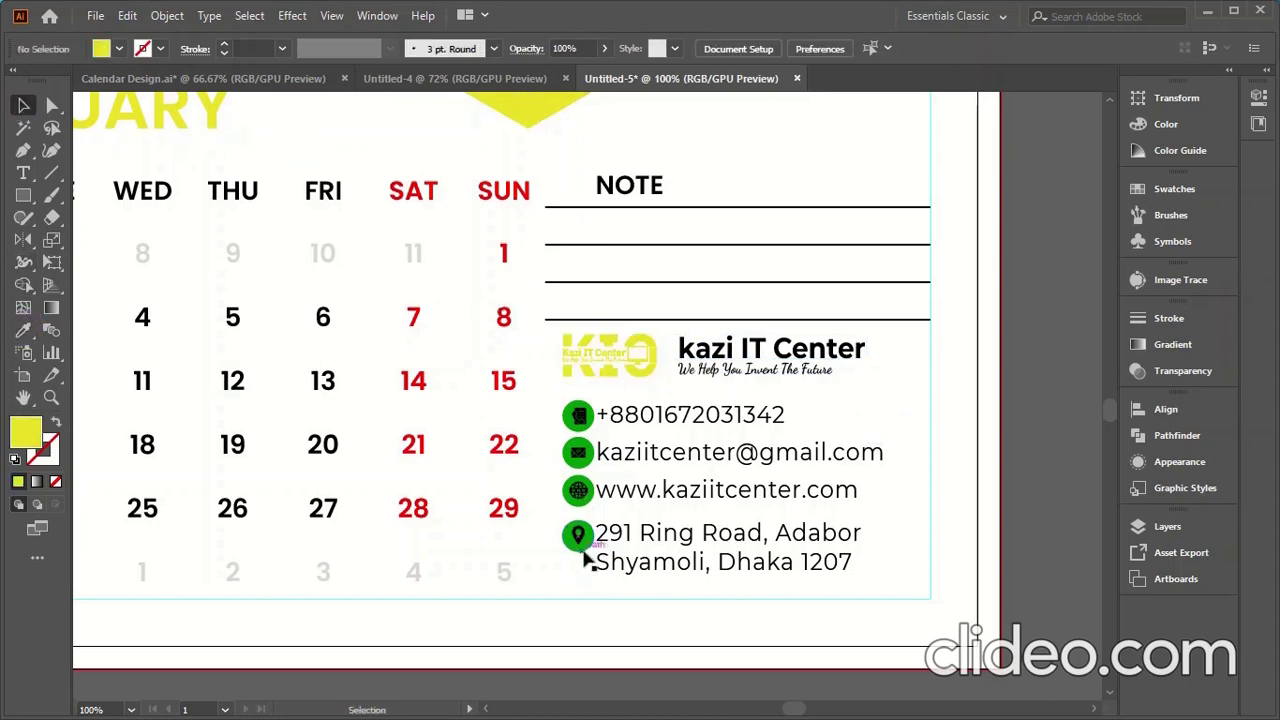
Ungroup the phone icon from its green circle in the contact block.
{"action": "scroll", "coordinate": [589, 563], "scroll_direction": "up", "scroll_amount": 4}
{"action": "scroll", "coordinate": [595, 560], "scroll_direction": "down", "scroll_amount": 3}
{"action": "left_click", "coordinate": [622, 339]}
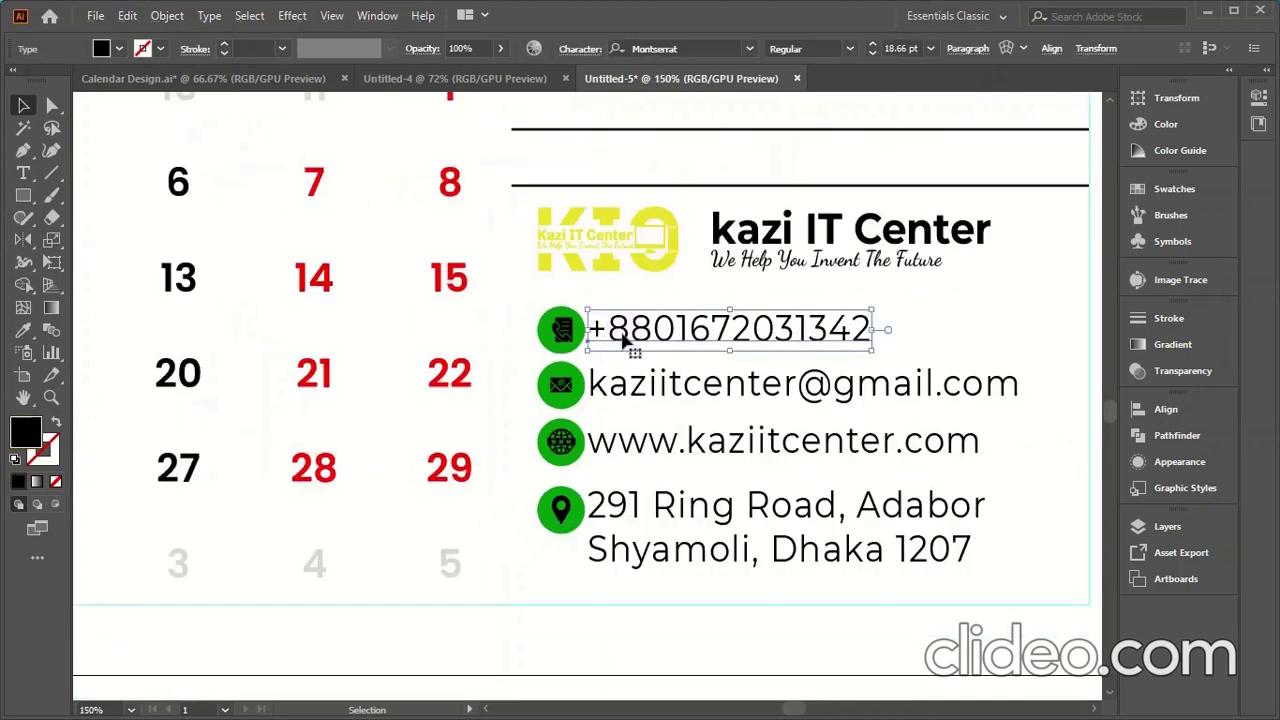
{"action": "left_click", "coordinate": [558, 330]}
{"action": "right_click", "coordinate": [547, 337]}
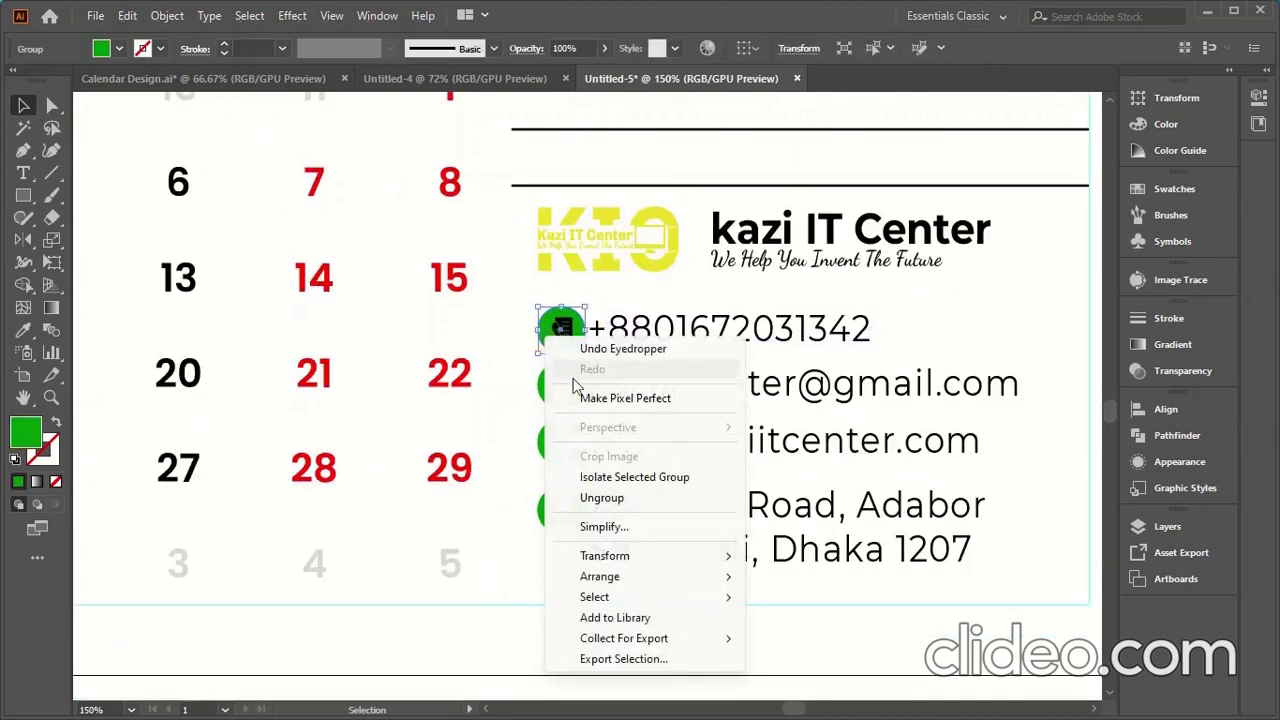
{"action": "left_click", "coordinate": [603, 498]}
{"action": "left_click", "coordinate": [435, 634]}
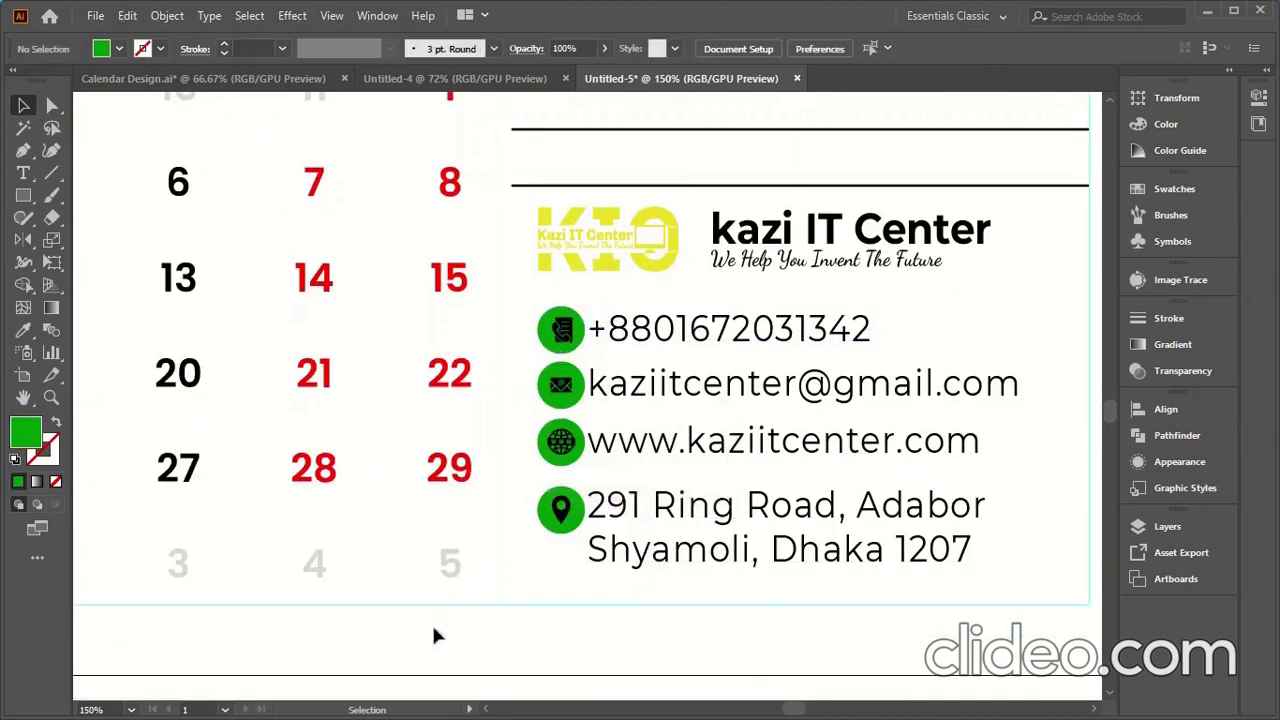
Ungroup the email and website icons from their green circles.
{"action": "right_click", "coordinate": [556, 394]}
{"action": "left_click", "coordinate": [543, 393]}
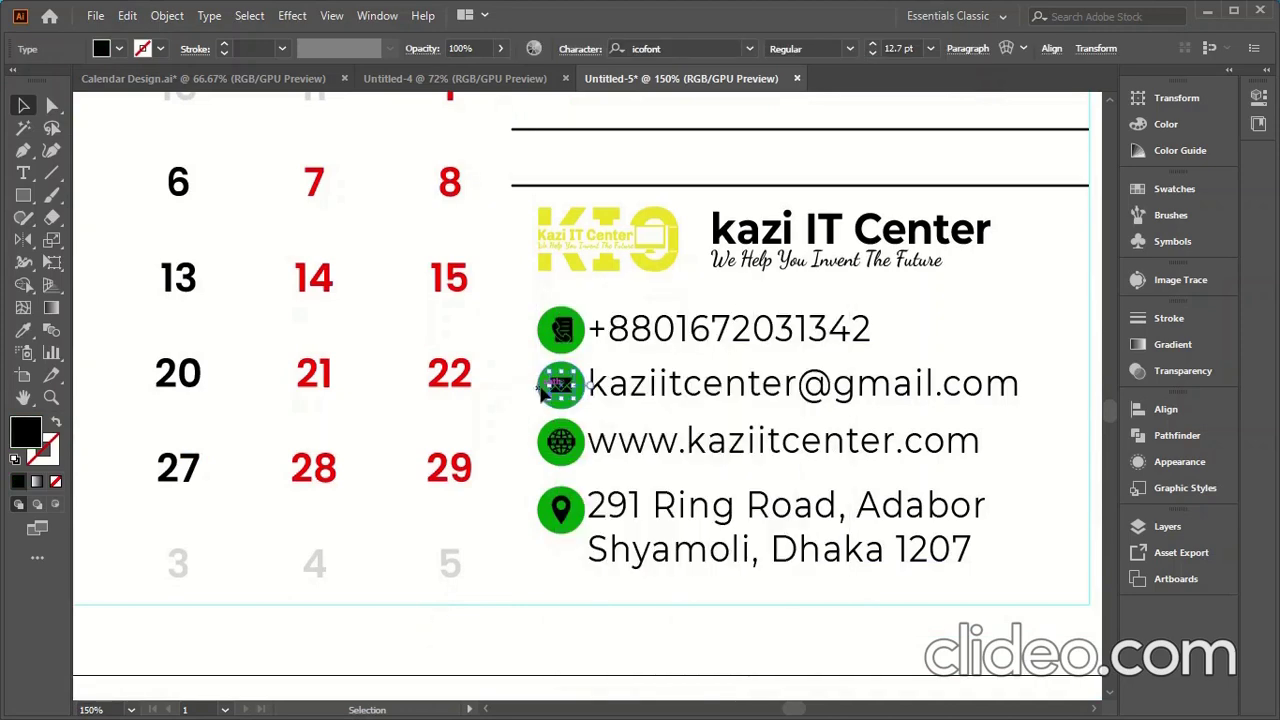
{"action": "left_click", "coordinate": [305, 655]}
{"action": "left_click", "coordinate": [546, 400]}
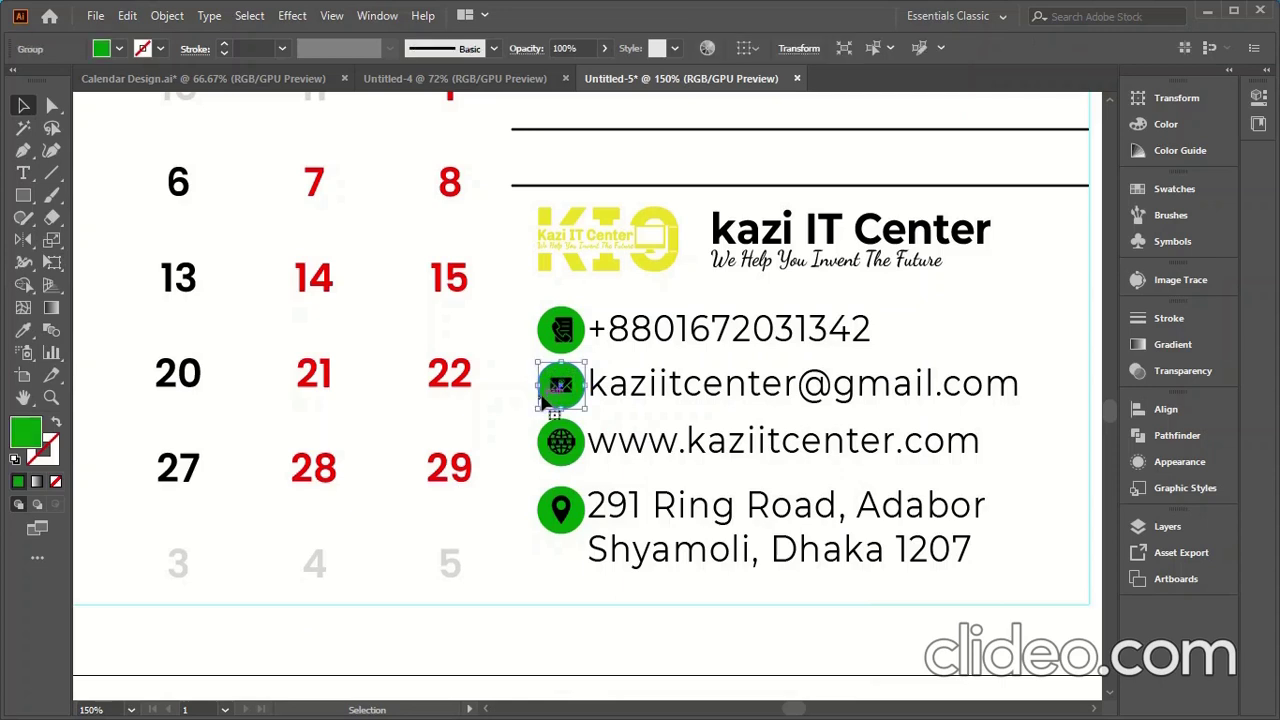
{"action": "left_click", "coordinate": [549, 449]}
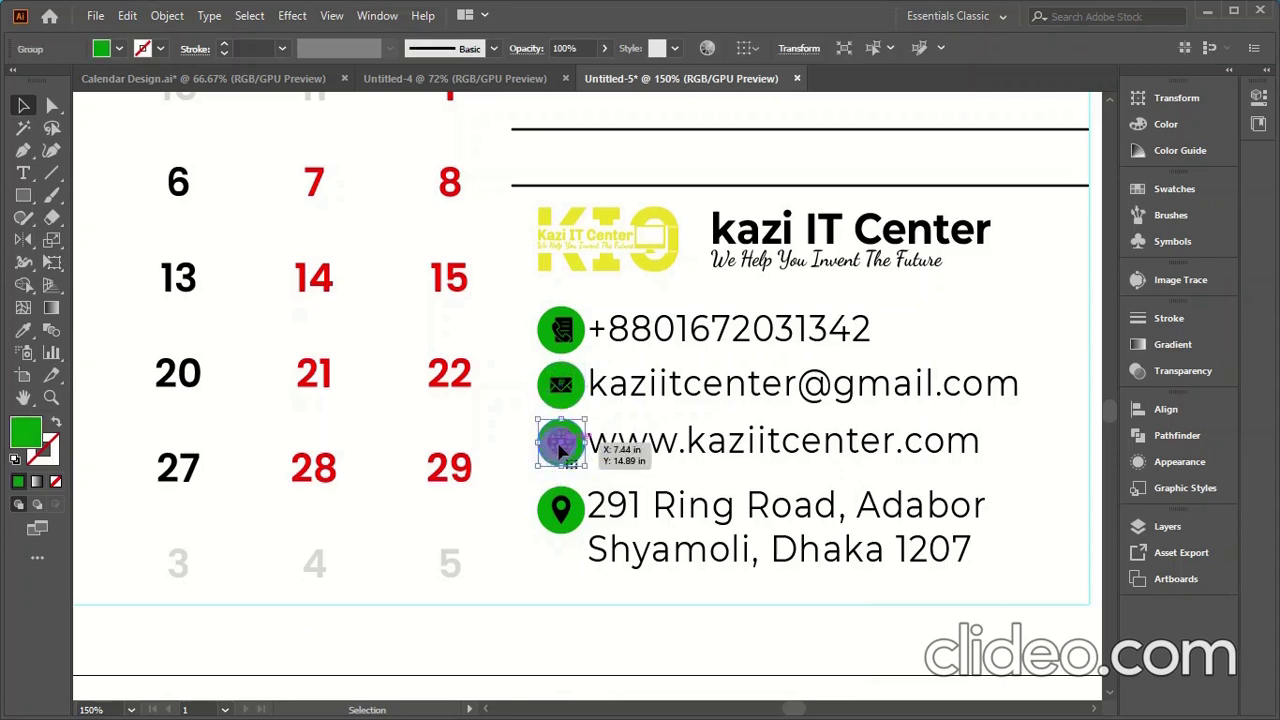
{"action": "left_click", "coordinate": [489, 394]}
{"action": "left_click", "coordinate": [564, 446]}
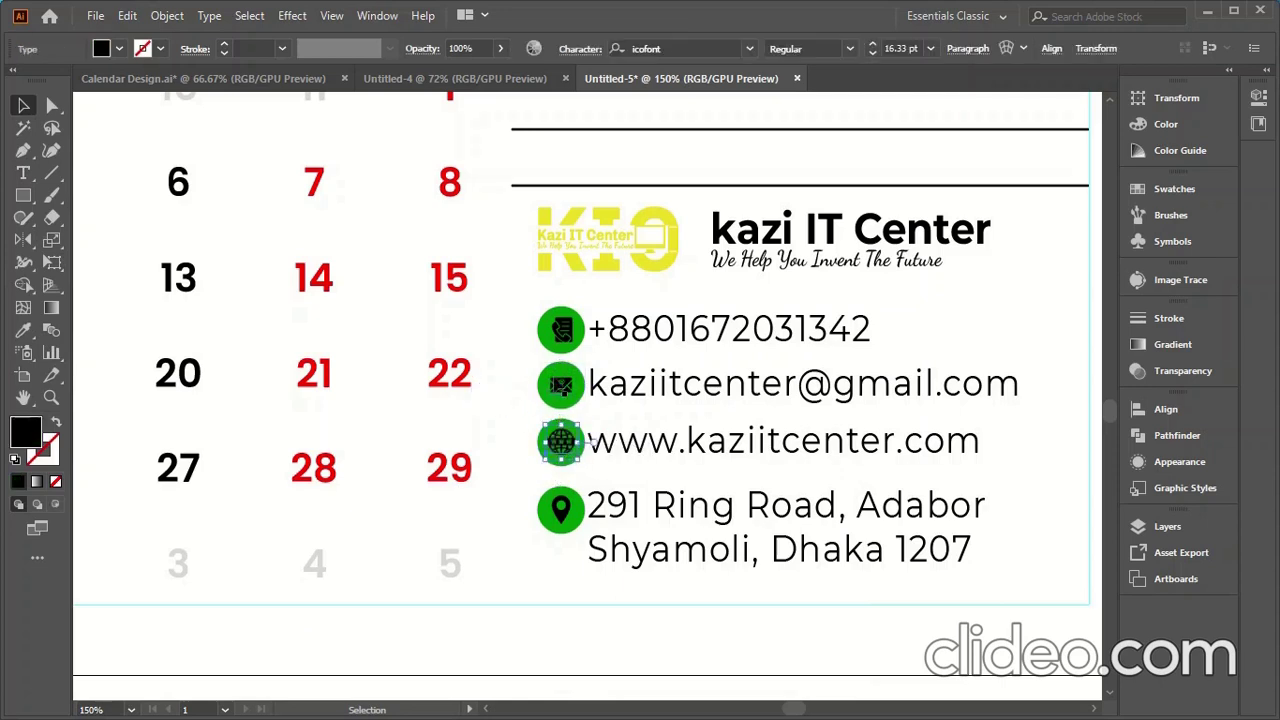
Recolor the four green circles behind the phone, email, website and location icons with the yellow sampled from the hexagon band.
{"action": "left_click", "coordinate": [560, 384]}
{"action": "left_click", "coordinate": [558, 510]}
{"action": "left_click", "coordinate": [524, 465]}
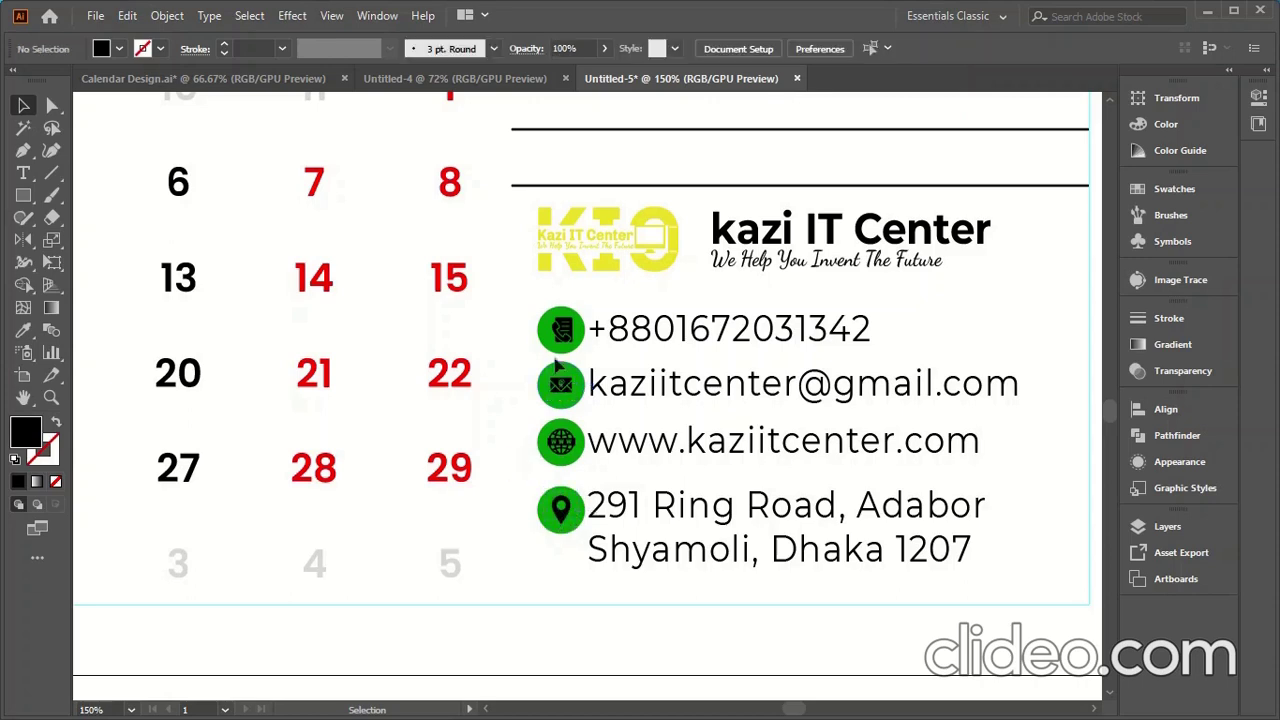
{"action": "left_click", "coordinate": [550, 345]}
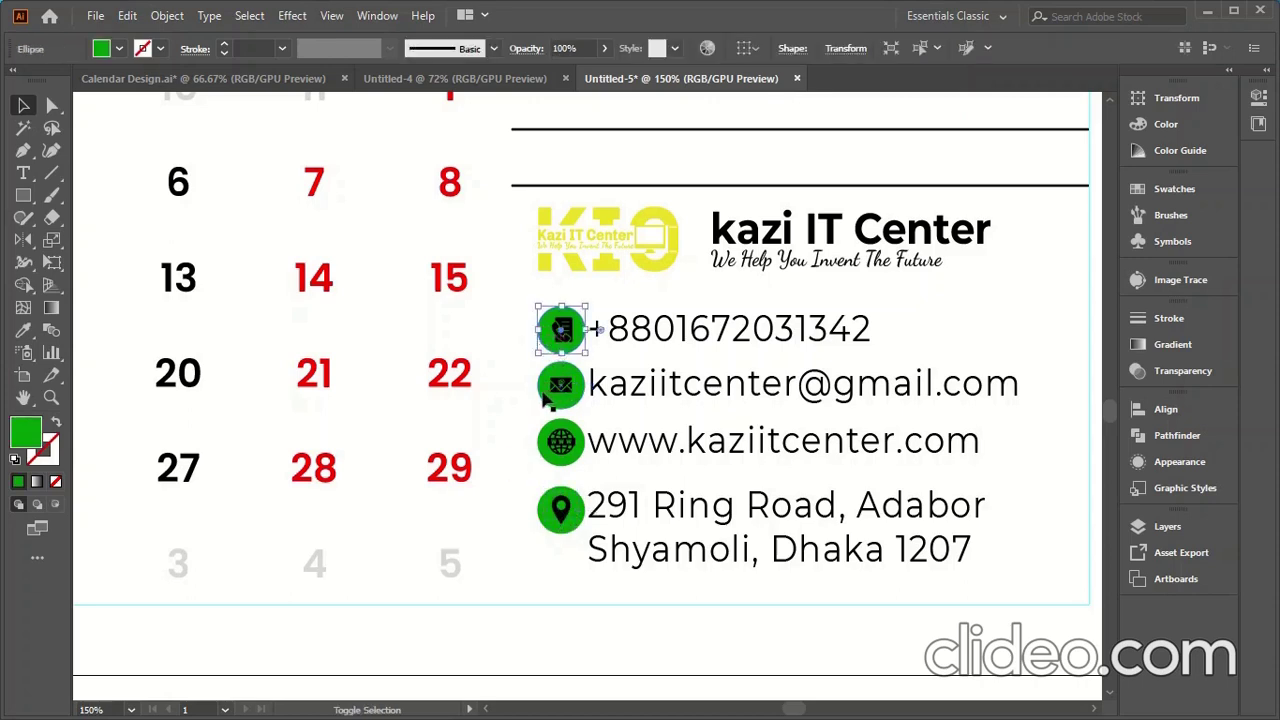
{"action": "left_click", "coordinate": [547, 400], "text": "shift"}
{"action": "left_click", "coordinate": [556, 466], "text": "shift"}
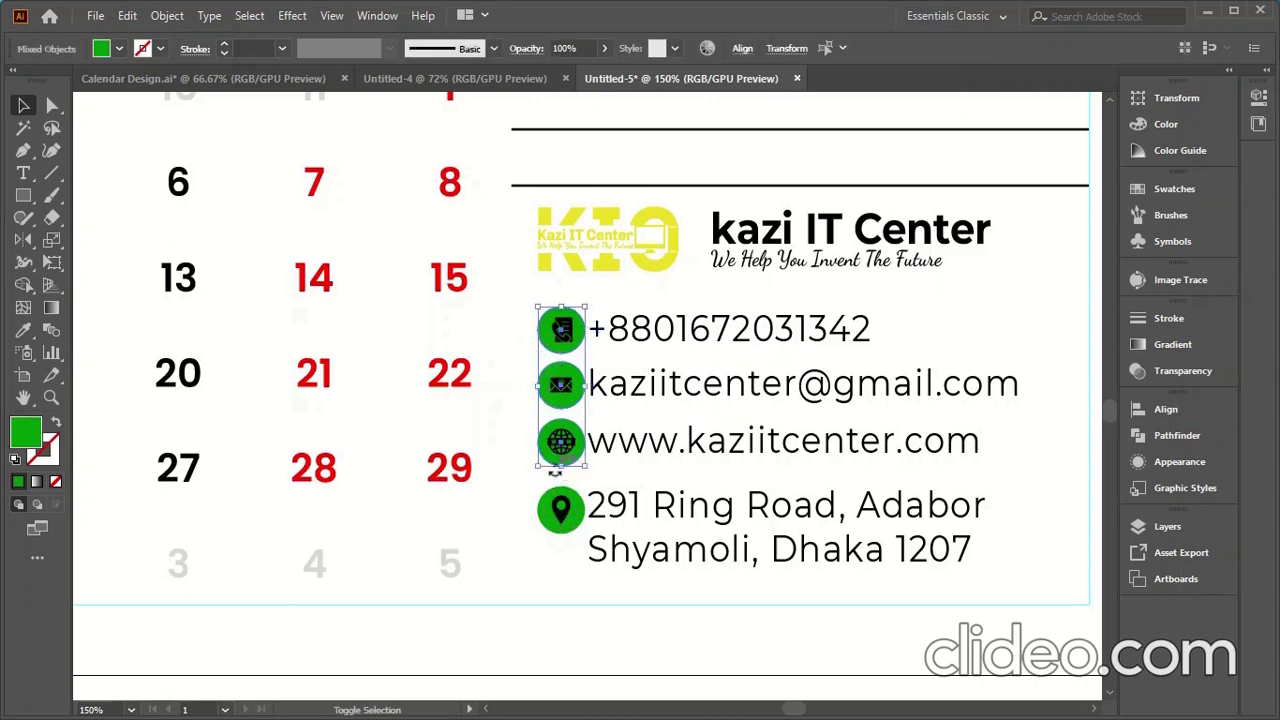
{"action": "left_click", "coordinate": [549, 526], "text": "shift"}
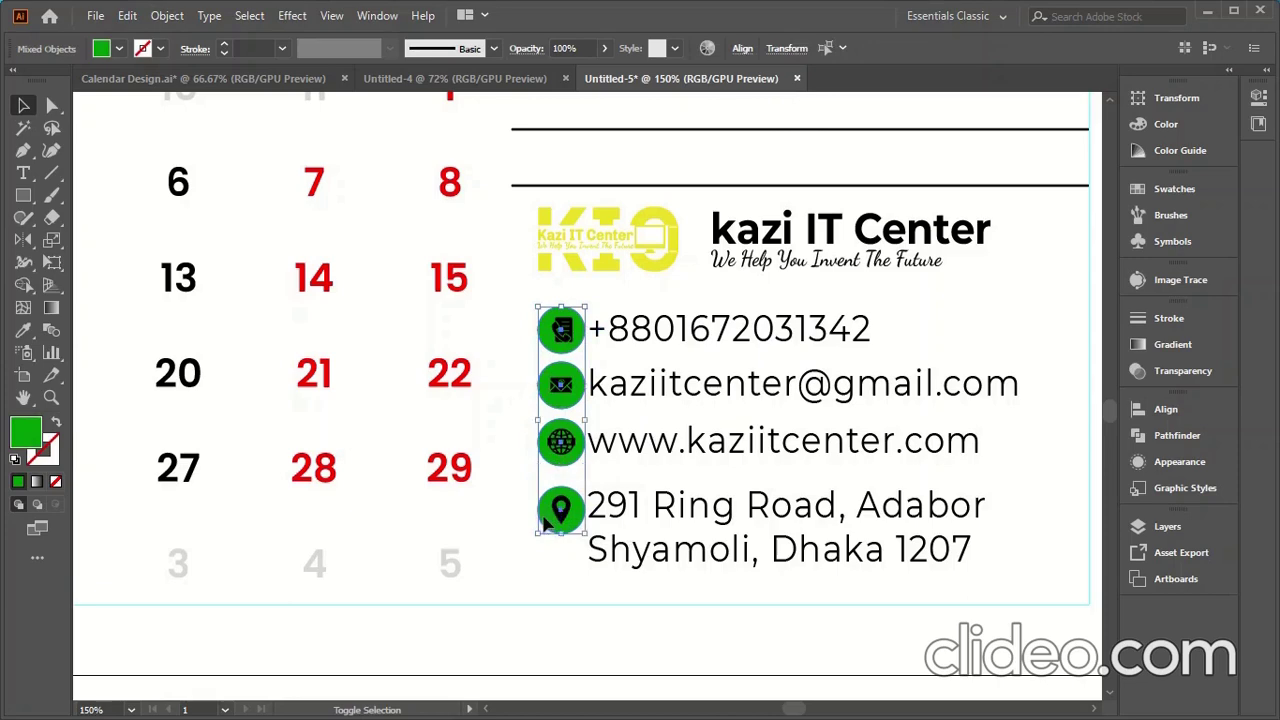
{"action": "left_click", "coordinate": [23, 173]}
{"action": "left_click", "coordinate": [22, 330]}
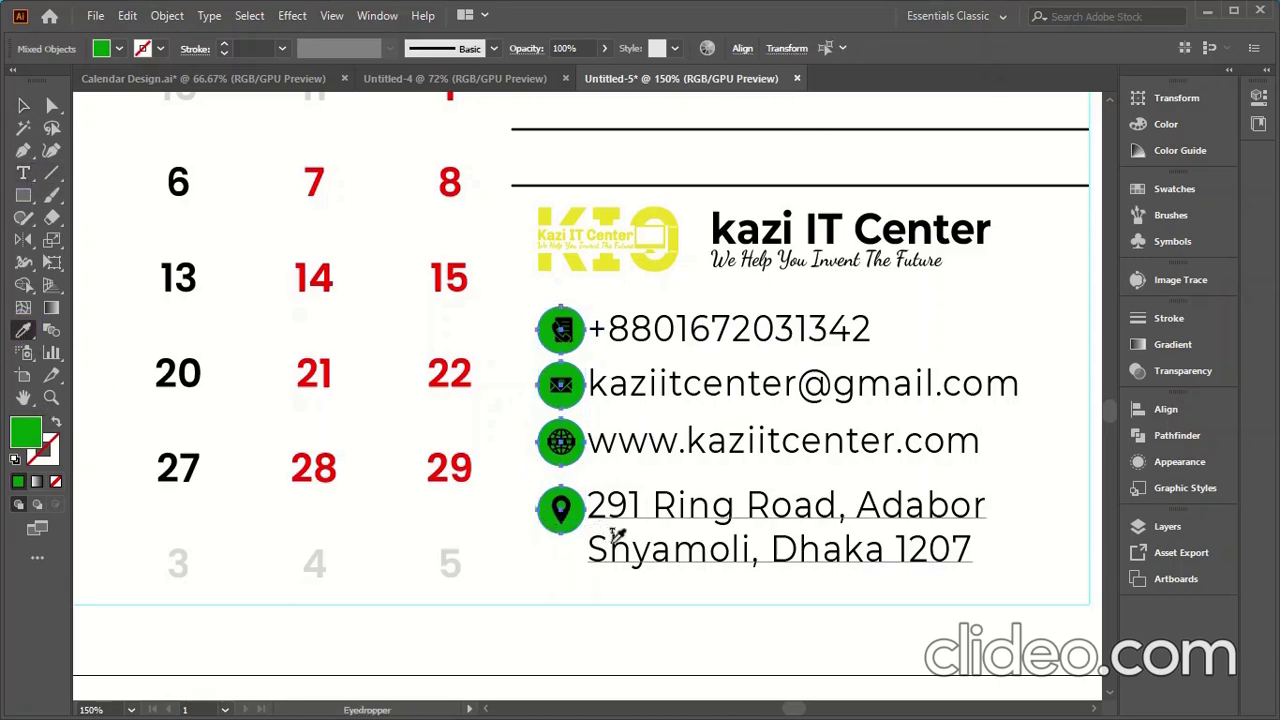
{"action": "scroll", "coordinate": [620, 530], "scroll_direction": "up", "scroll_amount": 3}
{"action": "scroll", "coordinate": [655, 371], "scroll_direction": "up", "scroll_amount": 3}
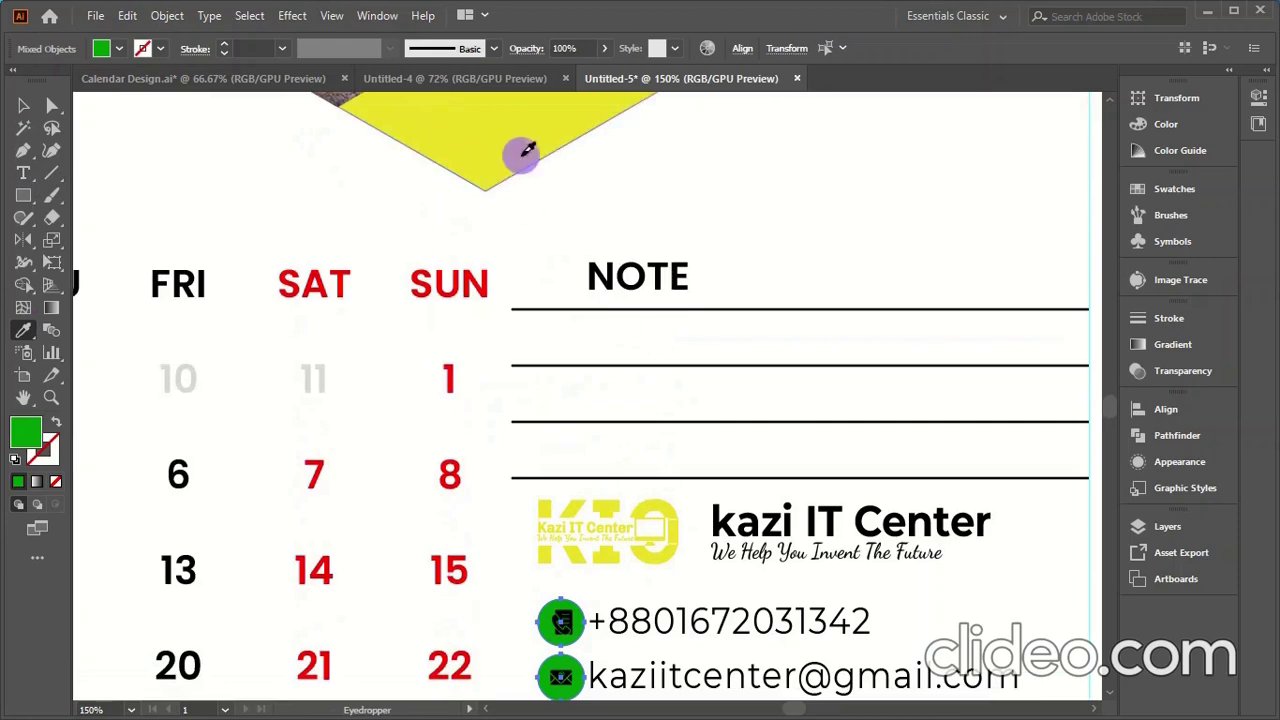
{"action": "left_click", "coordinate": [520, 157]}
{"action": "left_click", "coordinate": [24, 107]}
{"action": "left_click", "coordinate": [215, 193]}
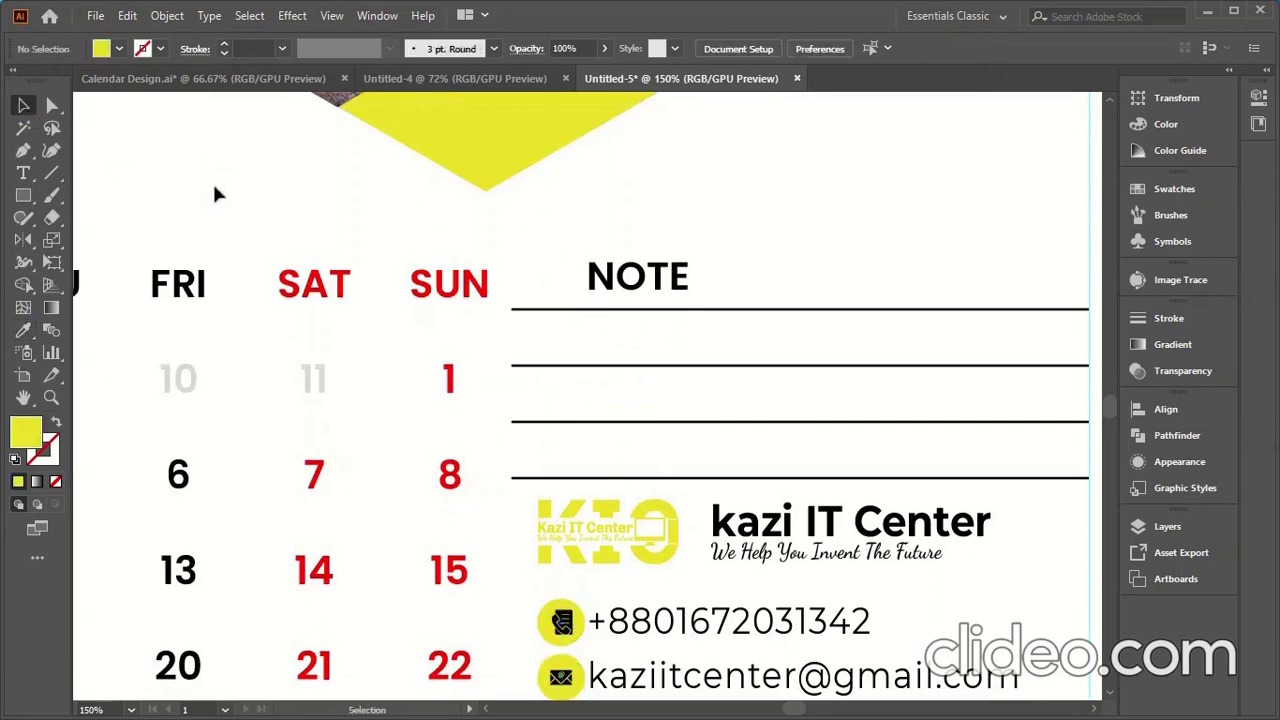
Examine the contact block up close and the calendar page as a whole to check the layout and yellow accents.
{"action": "scroll", "coordinate": [343, 334], "scroll_direction": "down", "scroll_amount": 5}
{"action": "scroll", "coordinate": [540, 370], "scroll_direction": "up", "scroll_amount": 5}
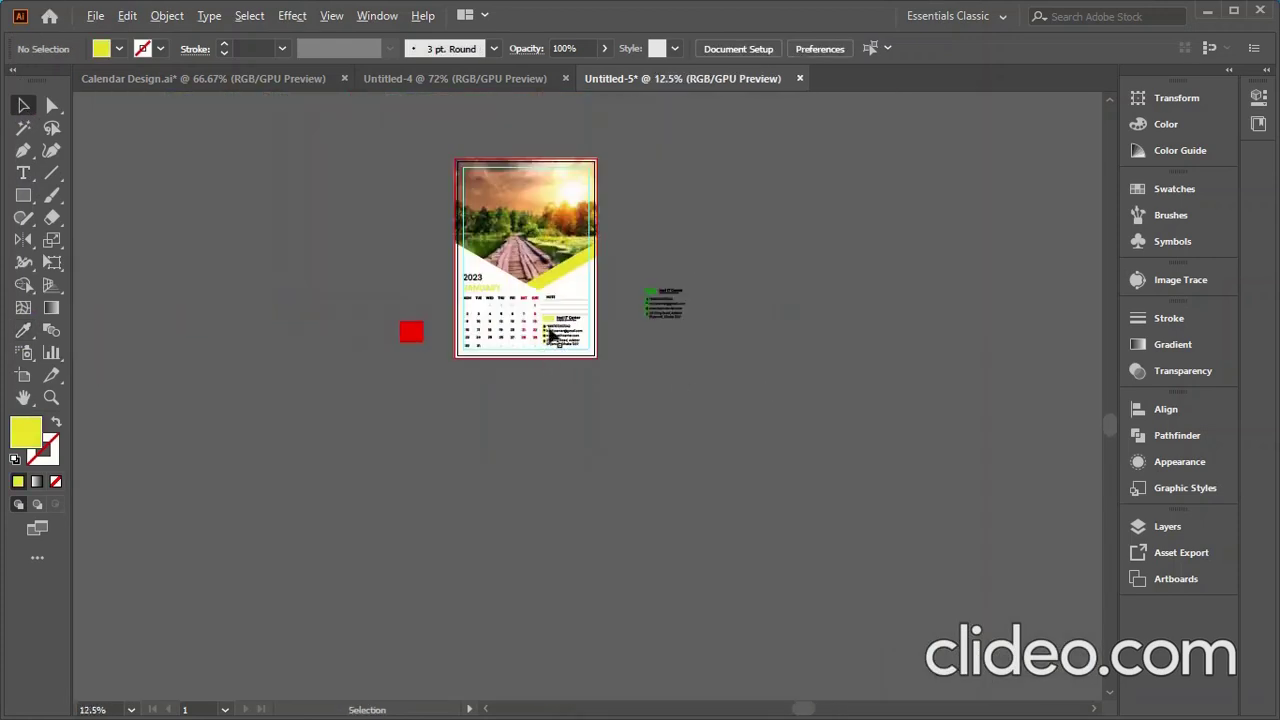
{"action": "scroll", "coordinate": [540, 370], "scroll_direction": "up", "scroll_amount": 3}
{"action": "scroll", "coordinate": [594, 357], "scroll_direction": "down", "scroll_amount": 3}
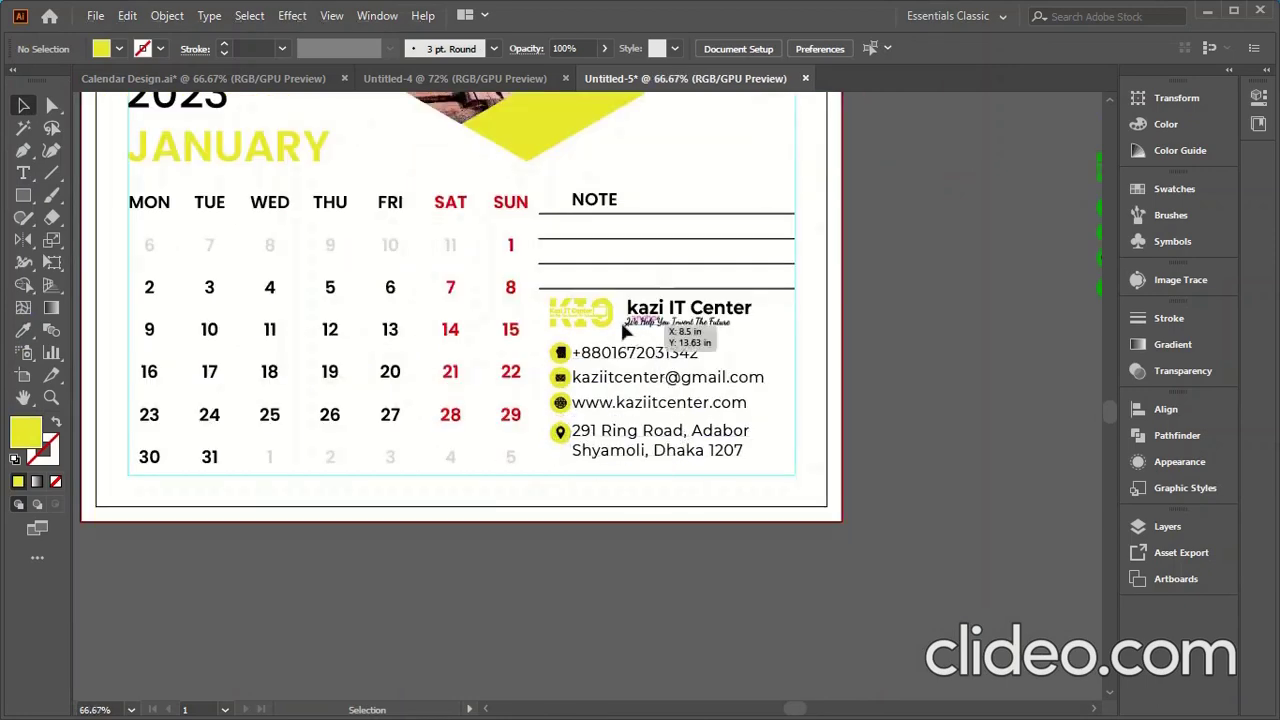
{"action": "scroll", "coordinate": [697, 368], "scroll_direction": "down", "scroll_amount": 1}
{"action": "scroll", "coordinate": [697, 368], "scroll_direction": "down", "scroll_amount": 2}
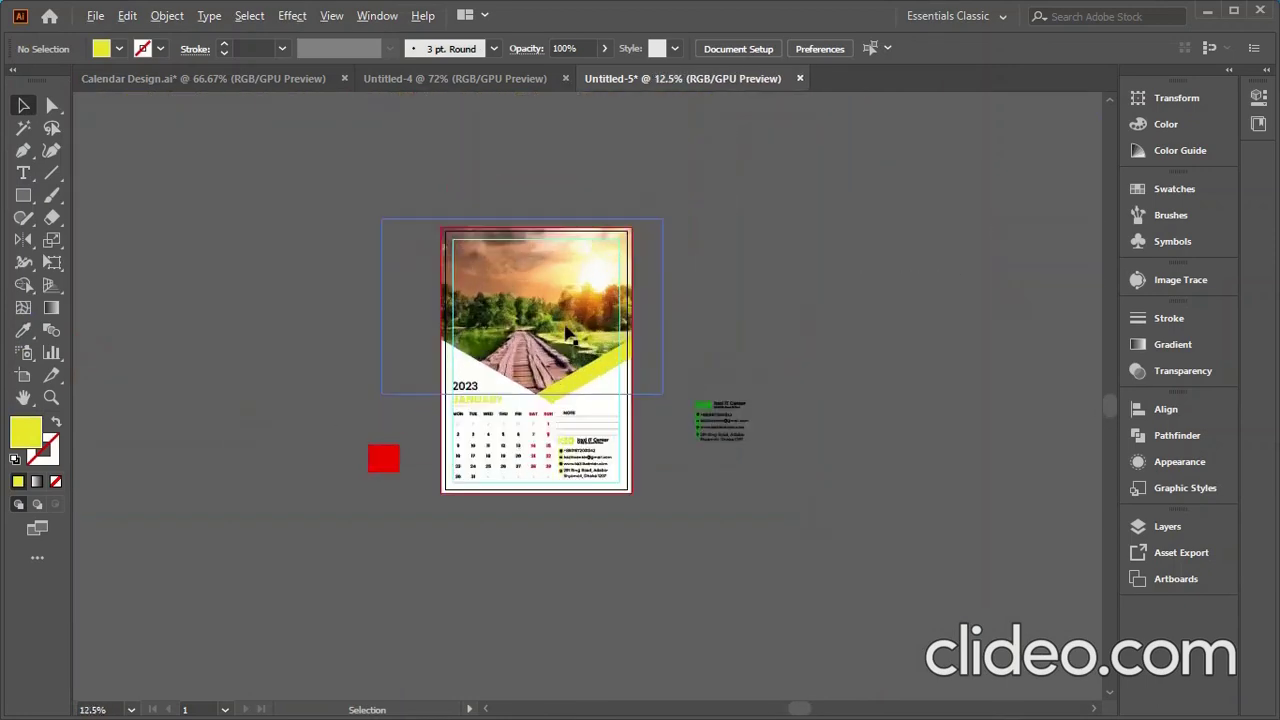
{"action": "scroll", "coordinate": [822, 331], "scroll_direction": "up", "scroll_amount": 1}
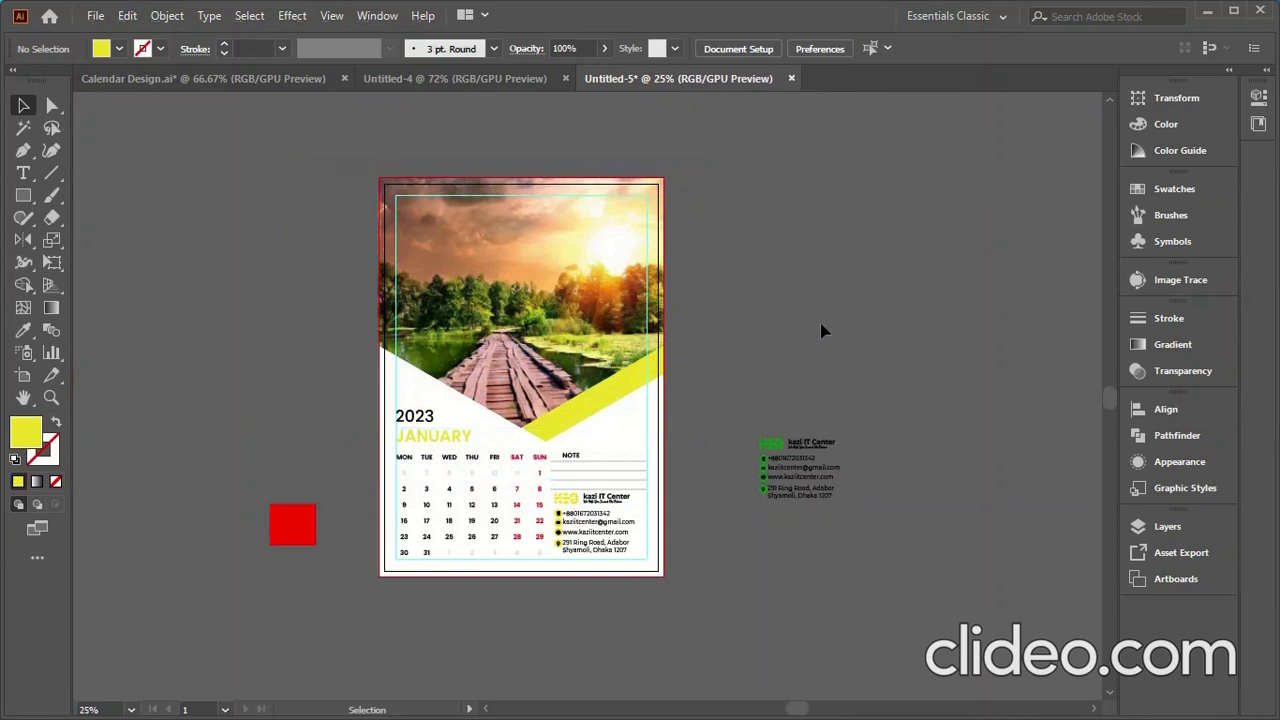
{"action": "key", "text": "ctrl+equal"}
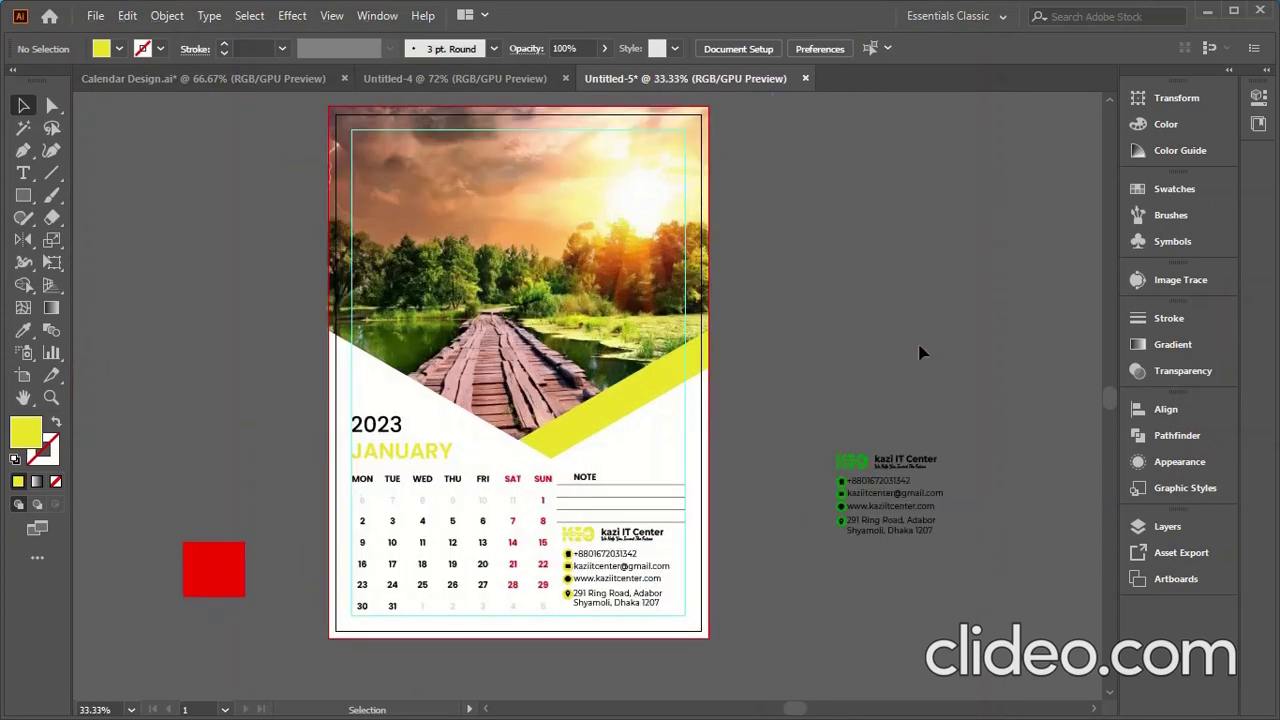